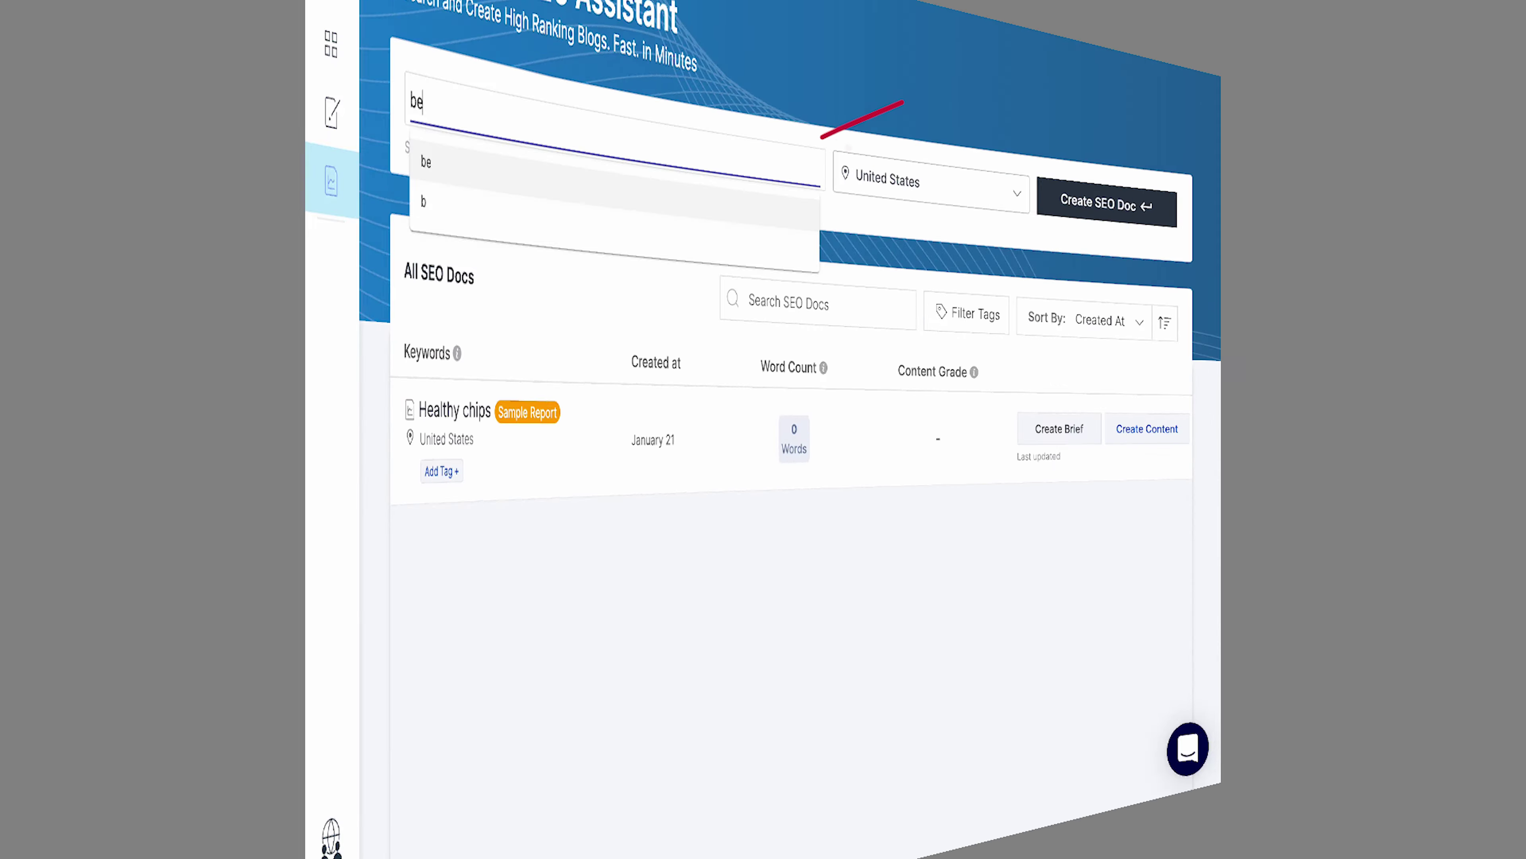
Create an SEO doc for the primary keyword 'best chrome extensions for productivity'
{"action": "type", "text": "st chrome extensions for productivity"}
{"action": "key", "text": "Return"}
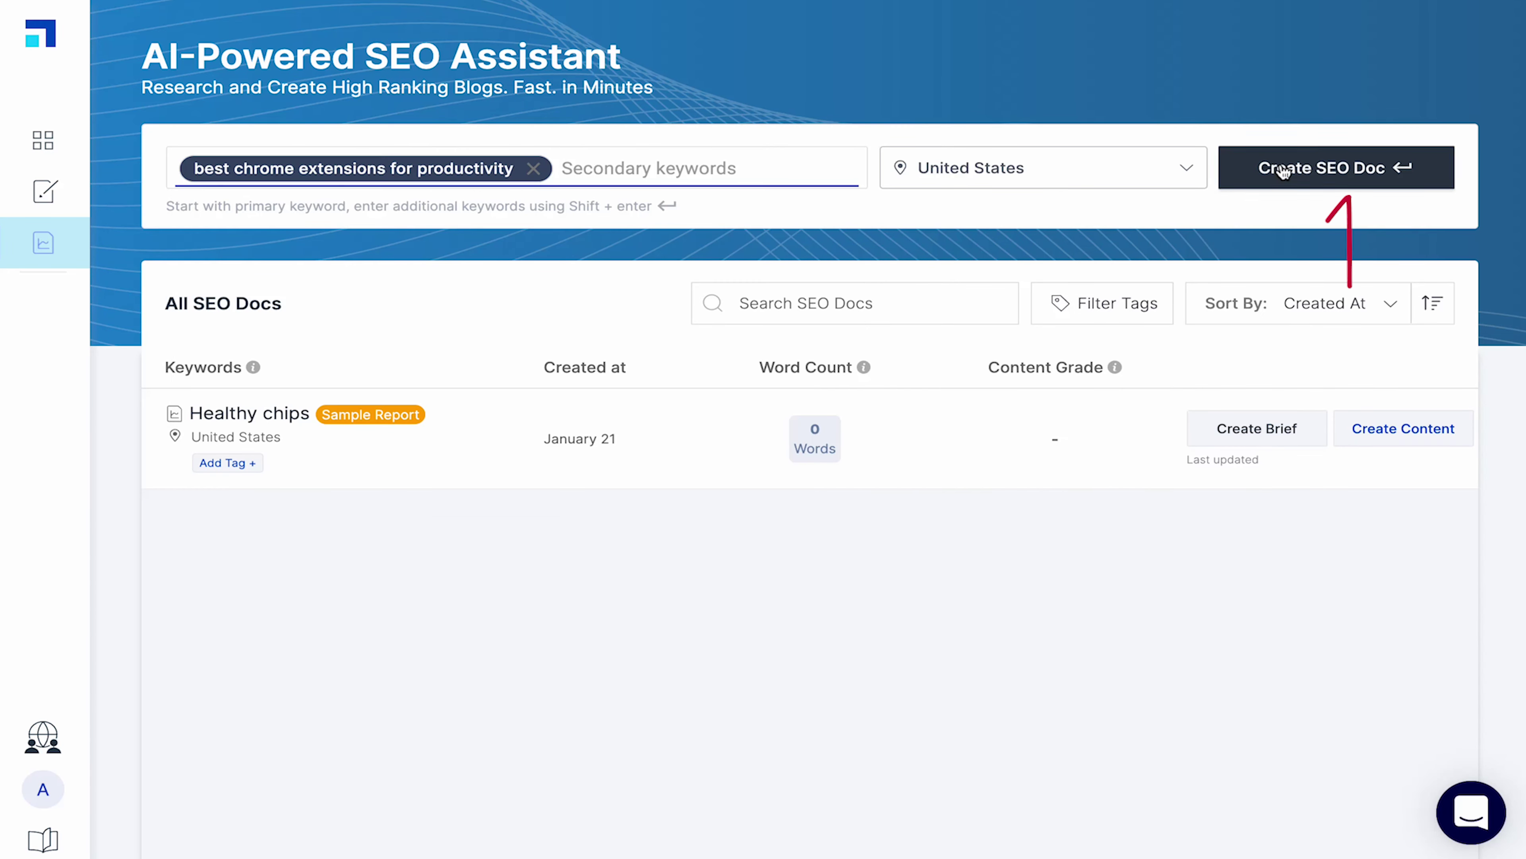
{"action": "left_click", "coordinate": [1283, 170]}
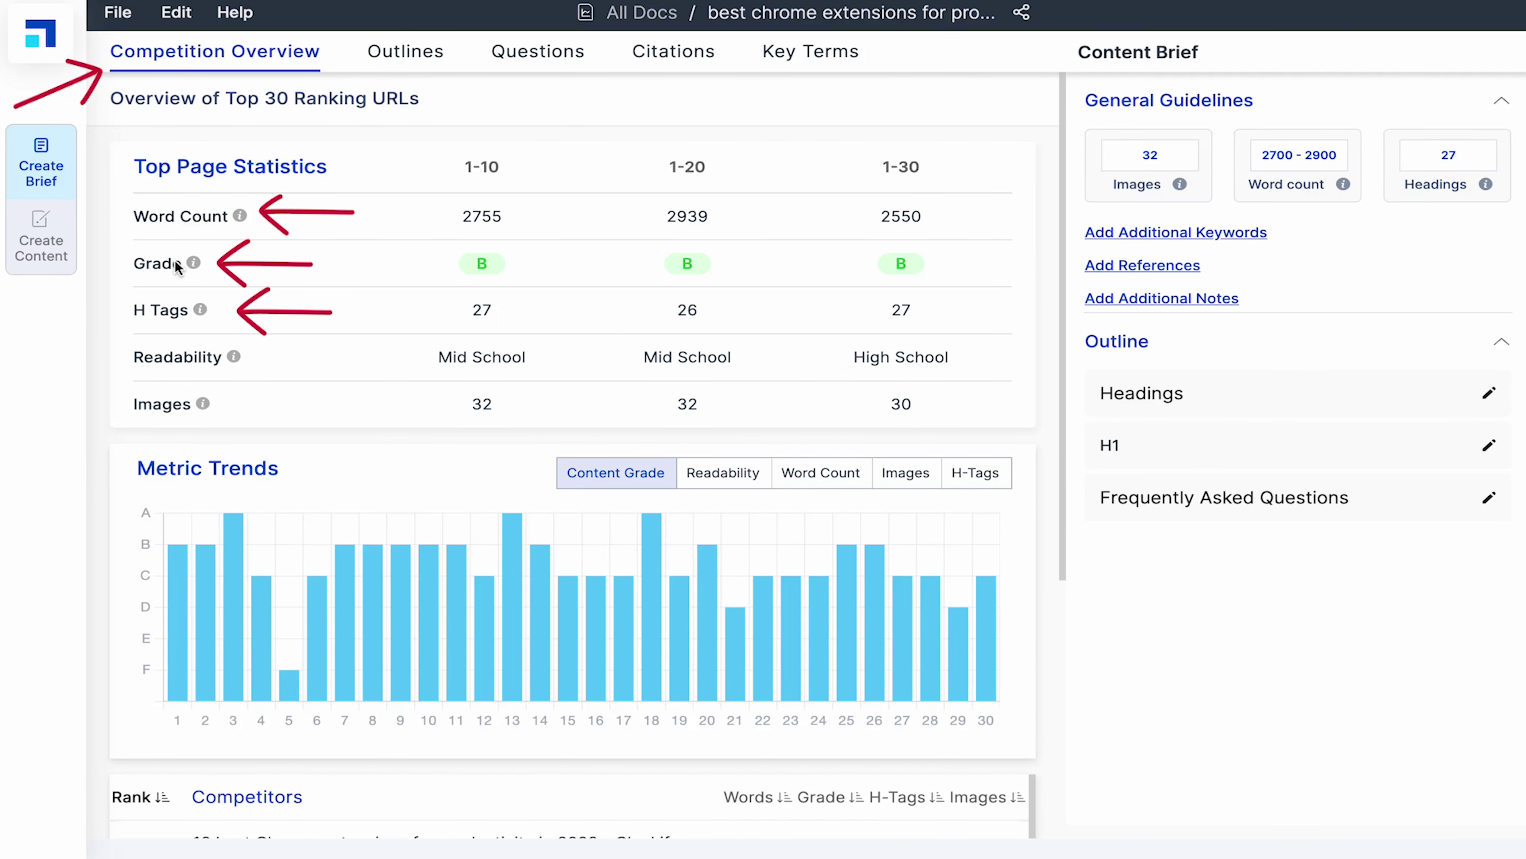
Review the brief's key terms, top audience questions and most-cited source URLs
{"action": "left_click", "coordinate": [812, 52]}
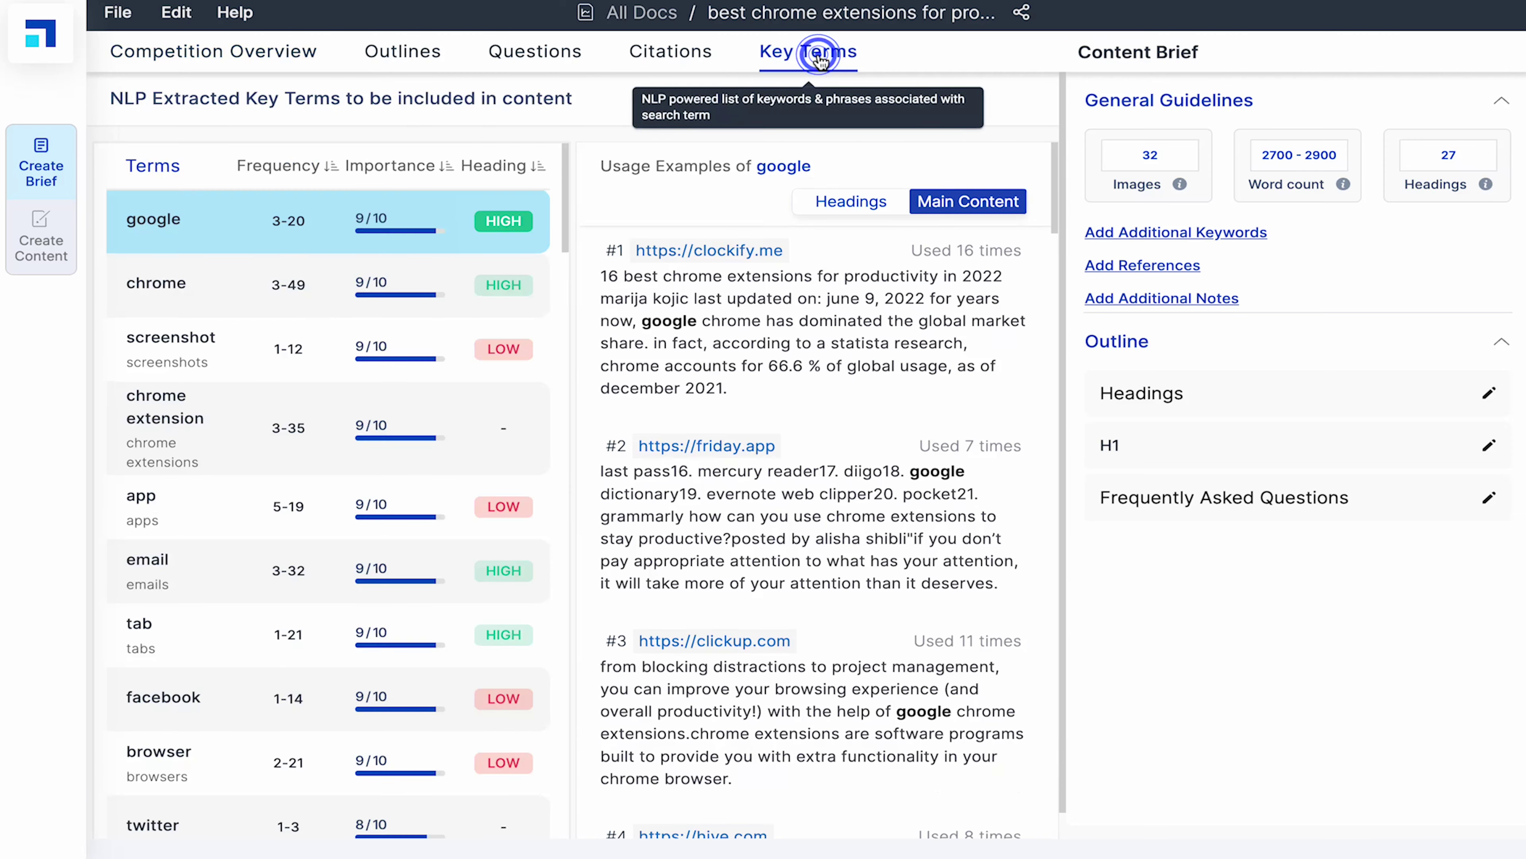
{"action": "scroll", "coordinate": [297, 413], "scroll_direction": "down", "scroll_amount": 3}
{"action": "scroll", "coordinate": [297, 412], "scroll_direction": "down", "scroll_amount": 6}
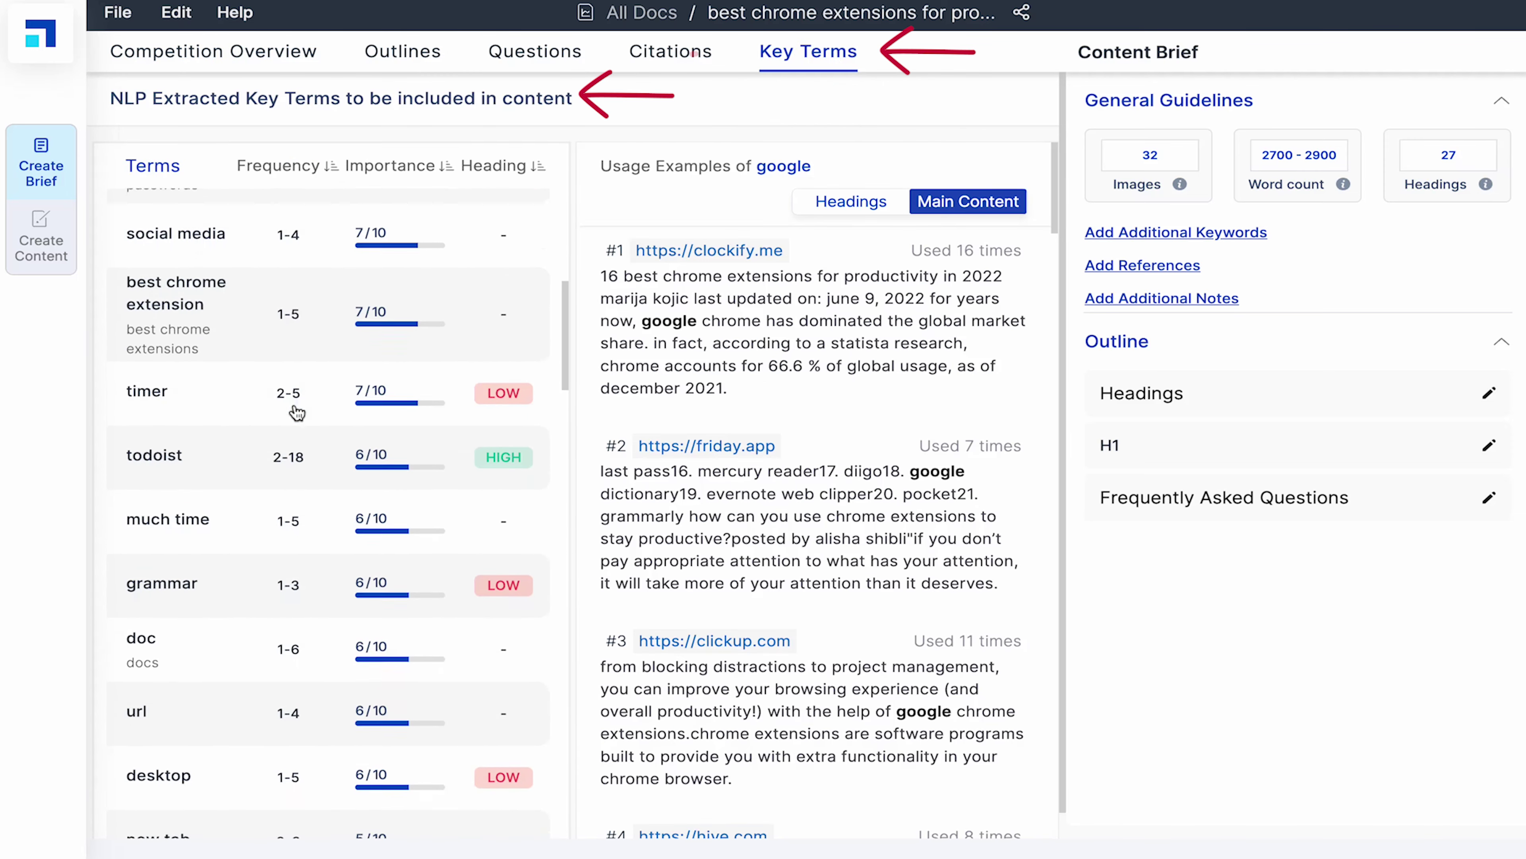
{"action": "left_click", "coordinate": [529, 54]}
{"action": "scroll", "coordinate": [414, 397], "scroll_direction": "down", "scroll_amount": 8}
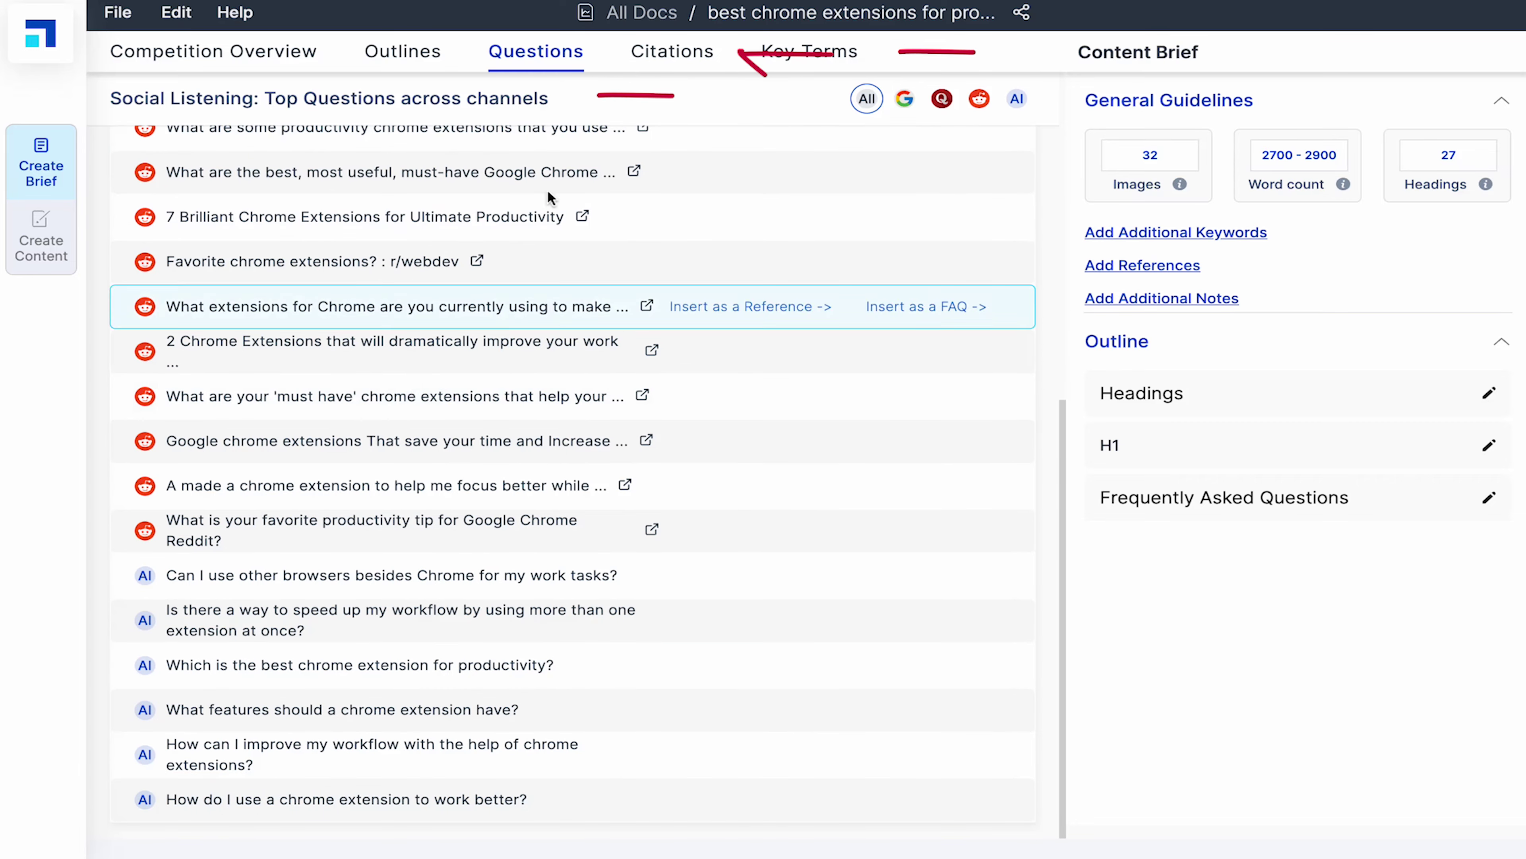
{"action": "left_click", "coordinate": [671, 53]}
{"action": "scroll", "coordinate": [448, 432], "scroll_direction": "down", "scroll_amount": 8}
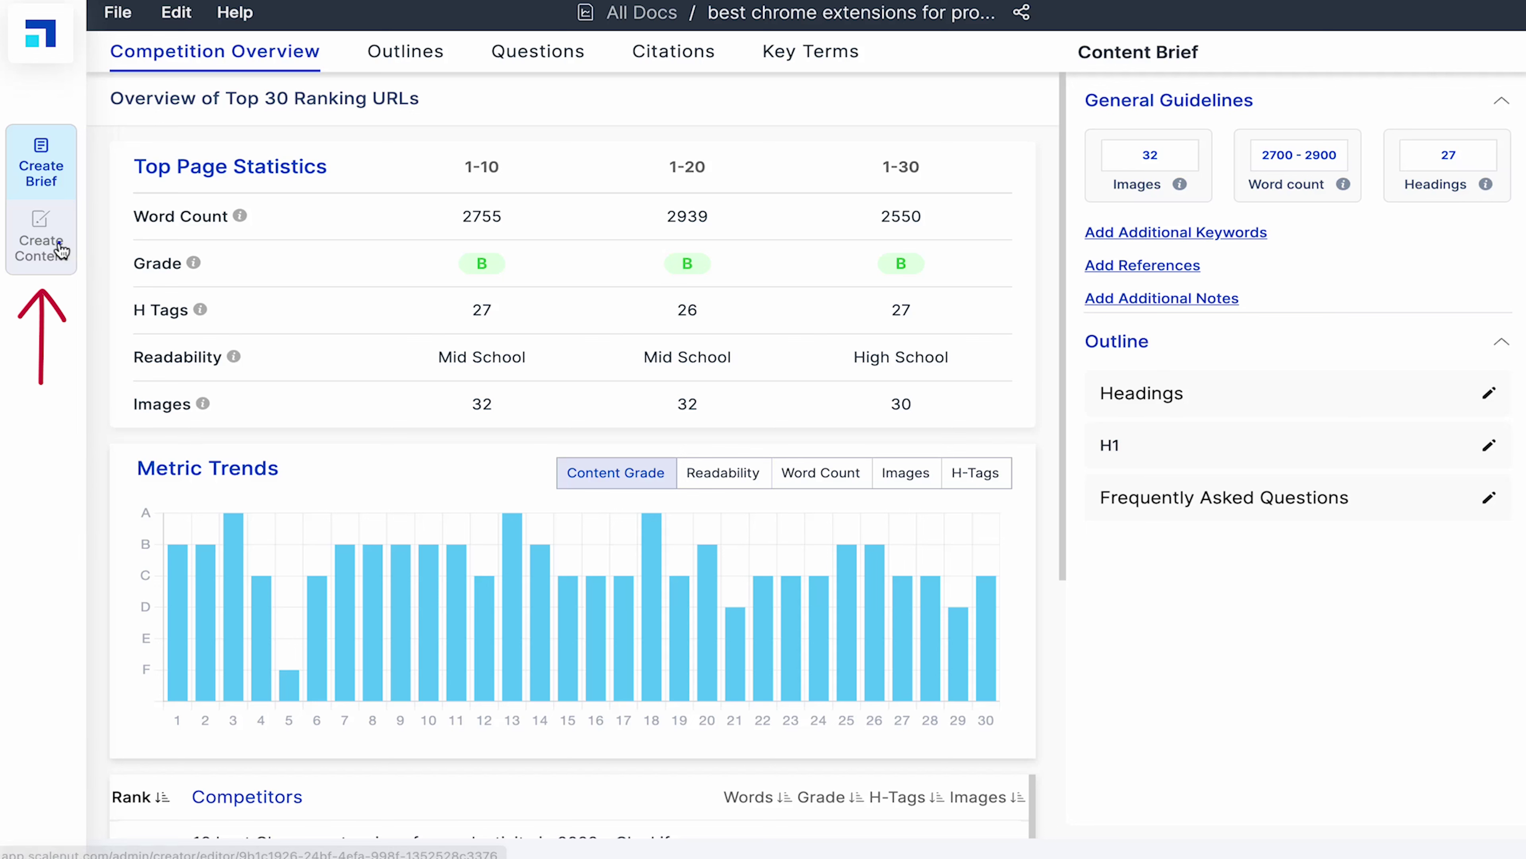
Begin a Cruise Mode blog draft and start typing 'bes' into it
{"action": "left_click", "coordinate": [61, 250]}
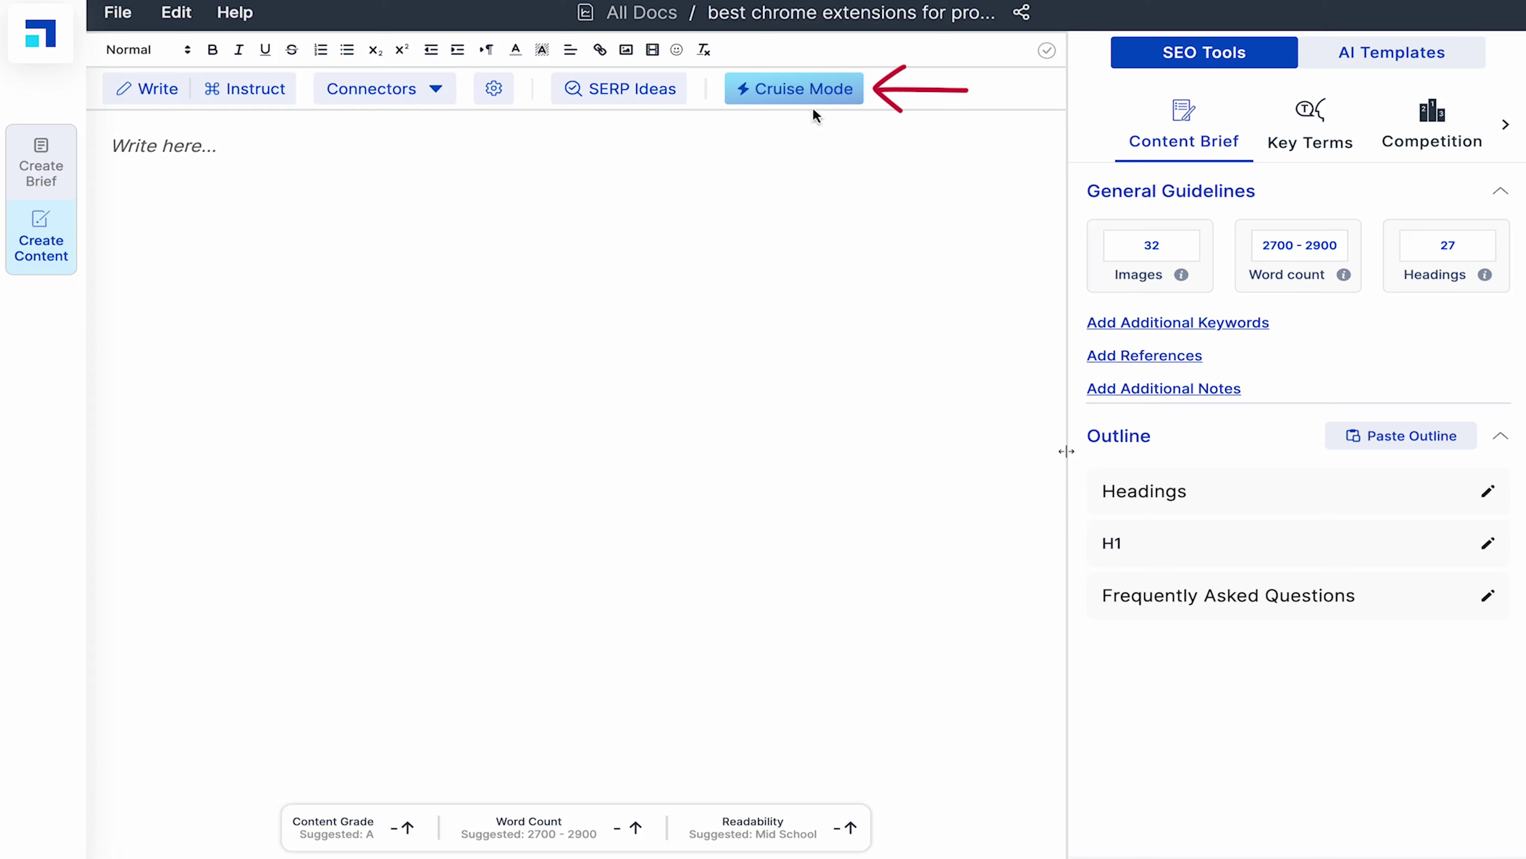
{"action": "left_click", "coordinate": [816, 99]}
{"action": "type", "text": "bes"}
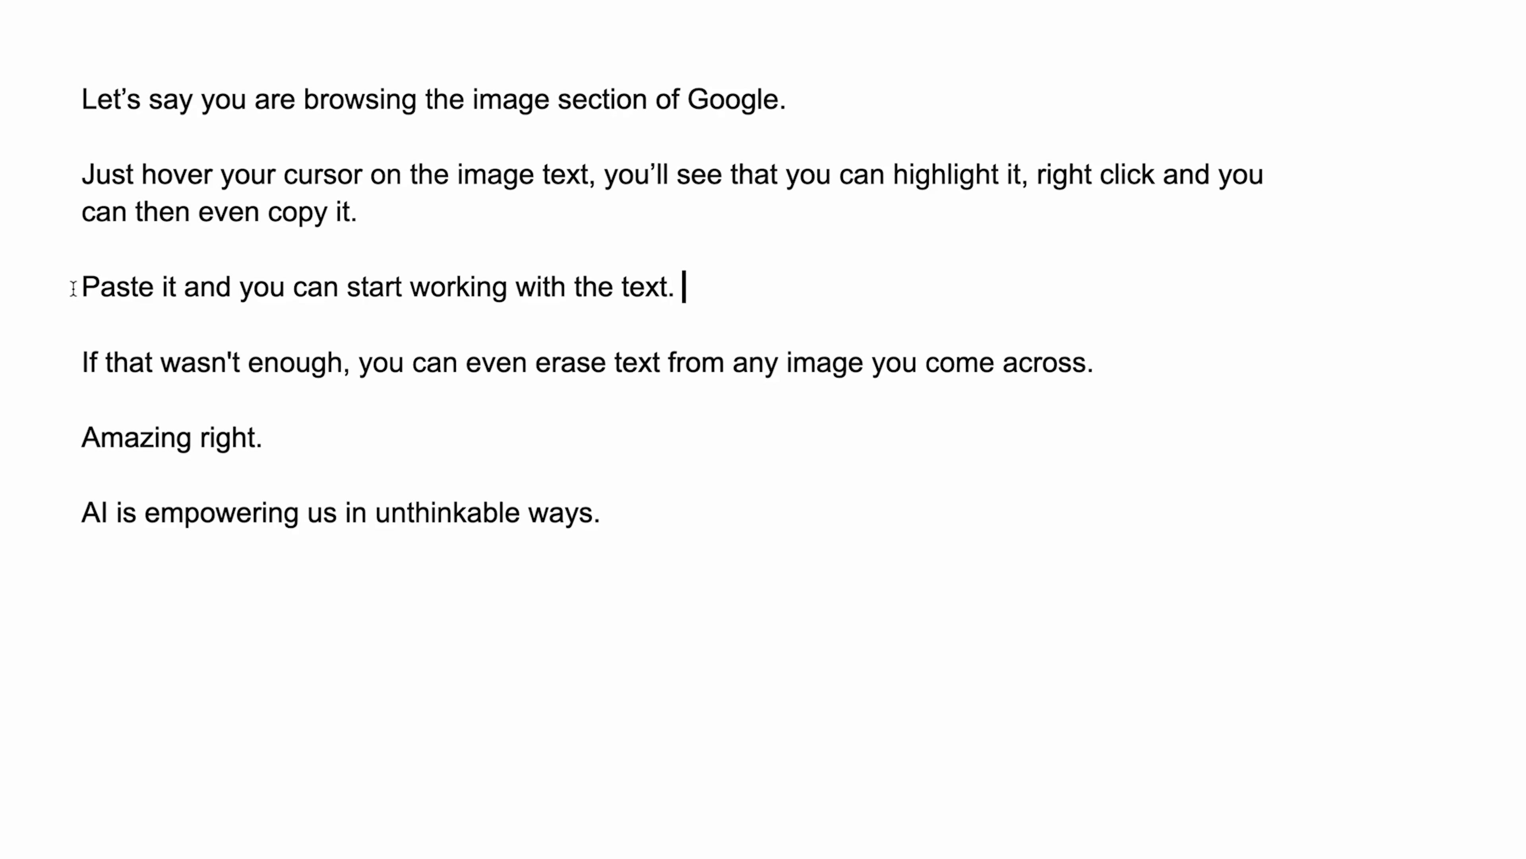
Select the line about pasting text, browse the Scalenut extension's templates, then return to its home menu
{"action": "left_click_drag", "start_coordinate": [72, 287], "coordinate": [631, 312]}
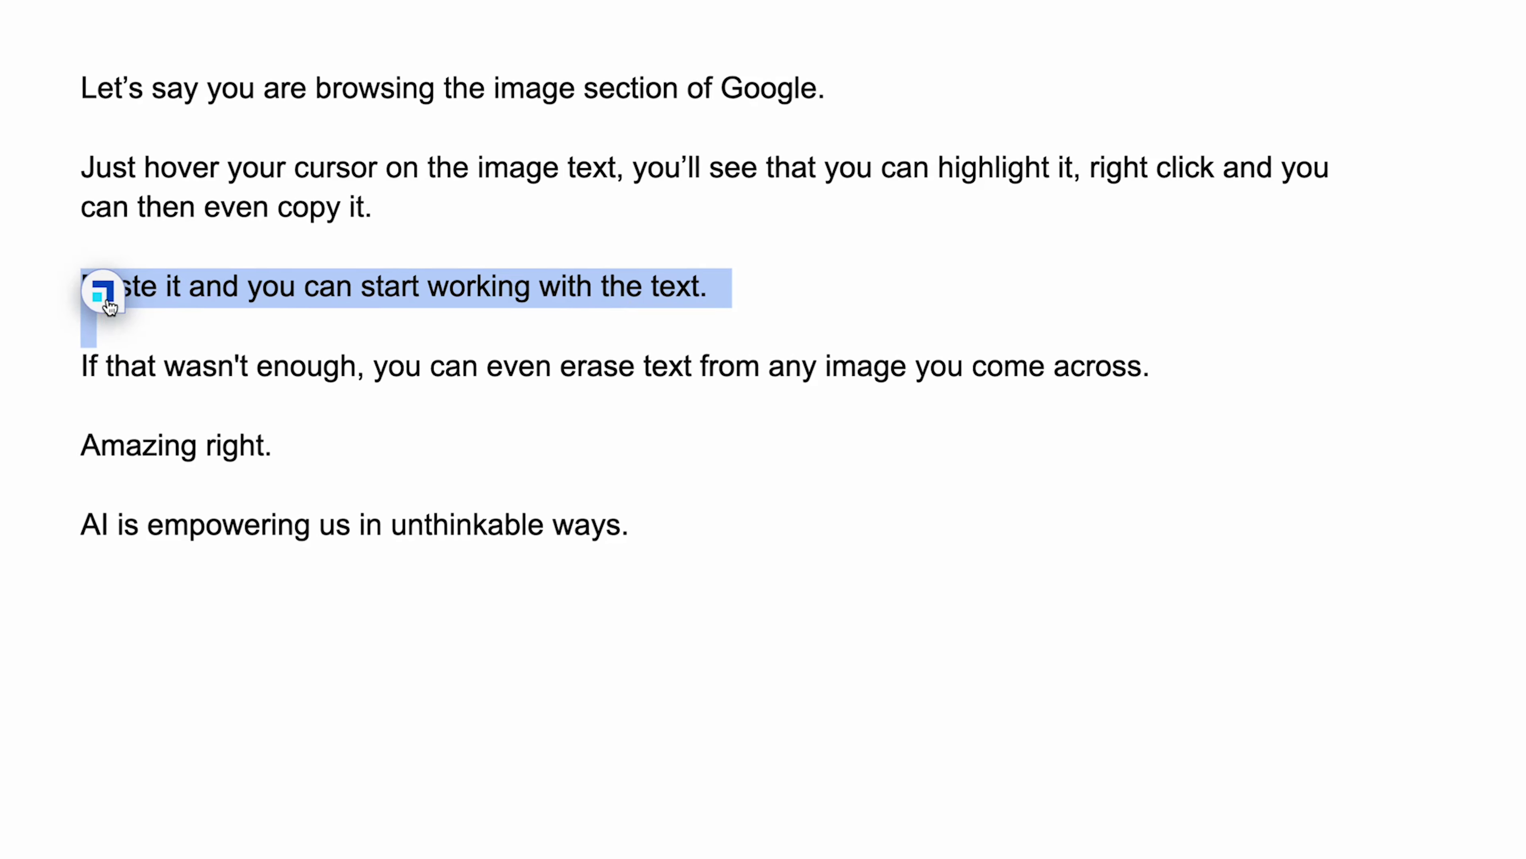
{"action": "left_click", "coordinate": [103, 292]}
{"action": "left_click", "coordinate": [259, 351]}
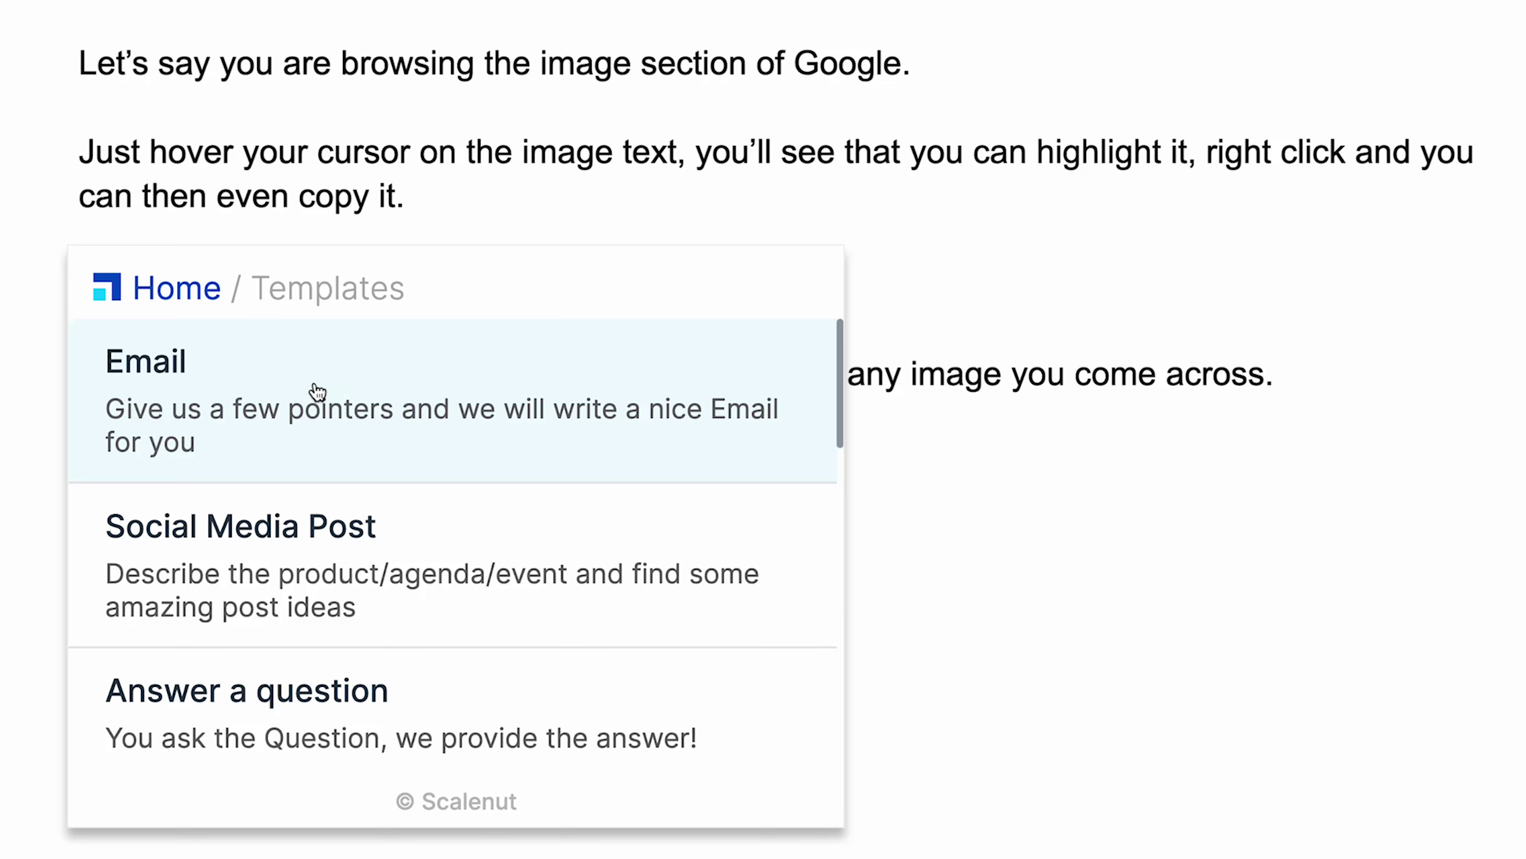
{"action": "scroll", "coordinate": [328, 550], "scroll_direction": "down", "scroll_amount": 10}
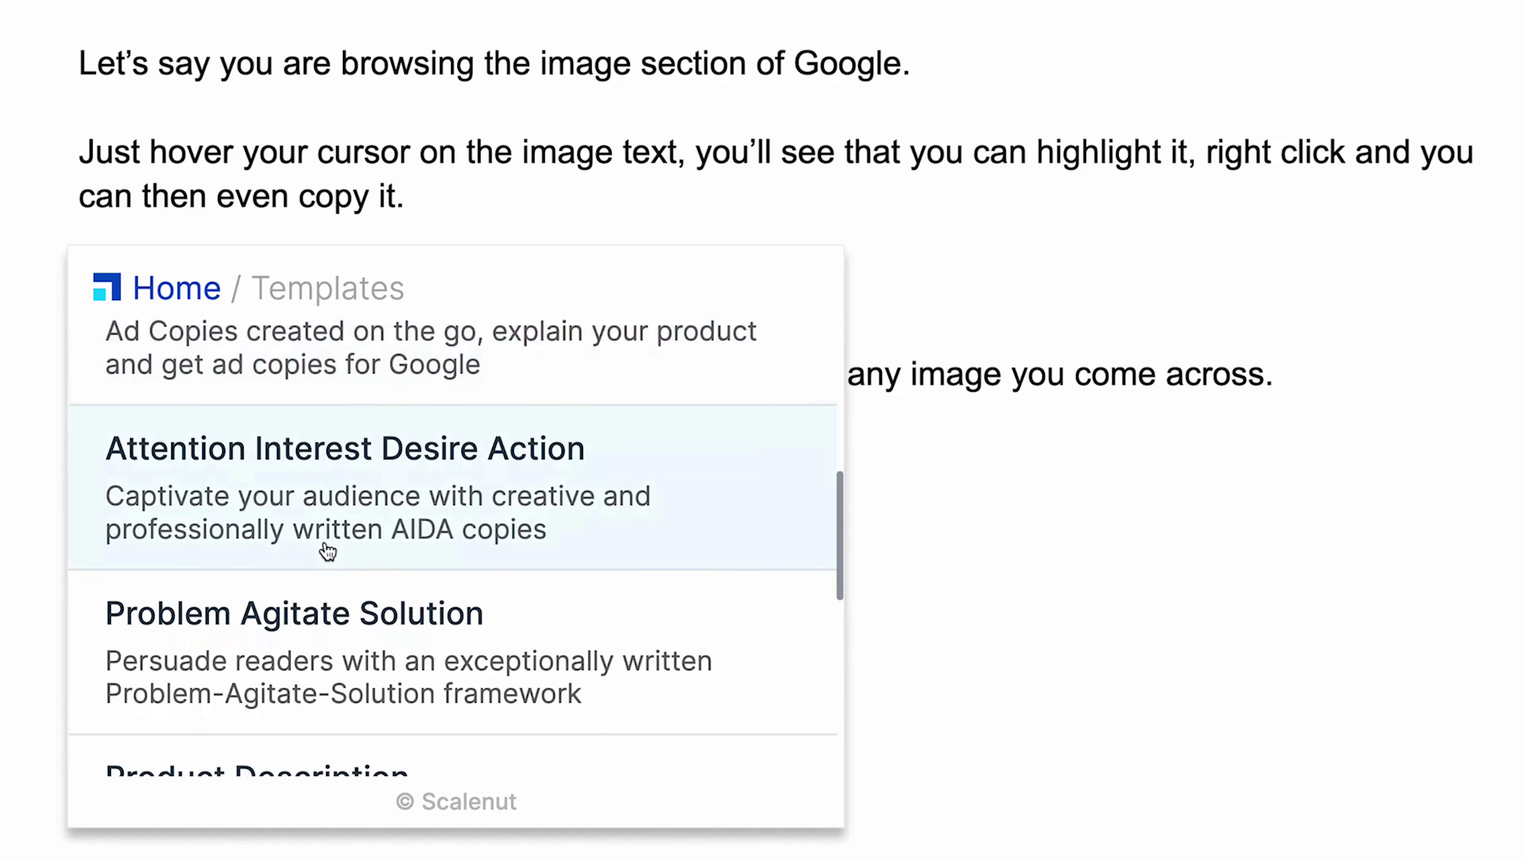
{"action": "scroll", "coordinate": [328, 550], "scroll_direction": "down", "scroll_amount": 3}
{"action": "left_click", "coordinate": [204, 301]}
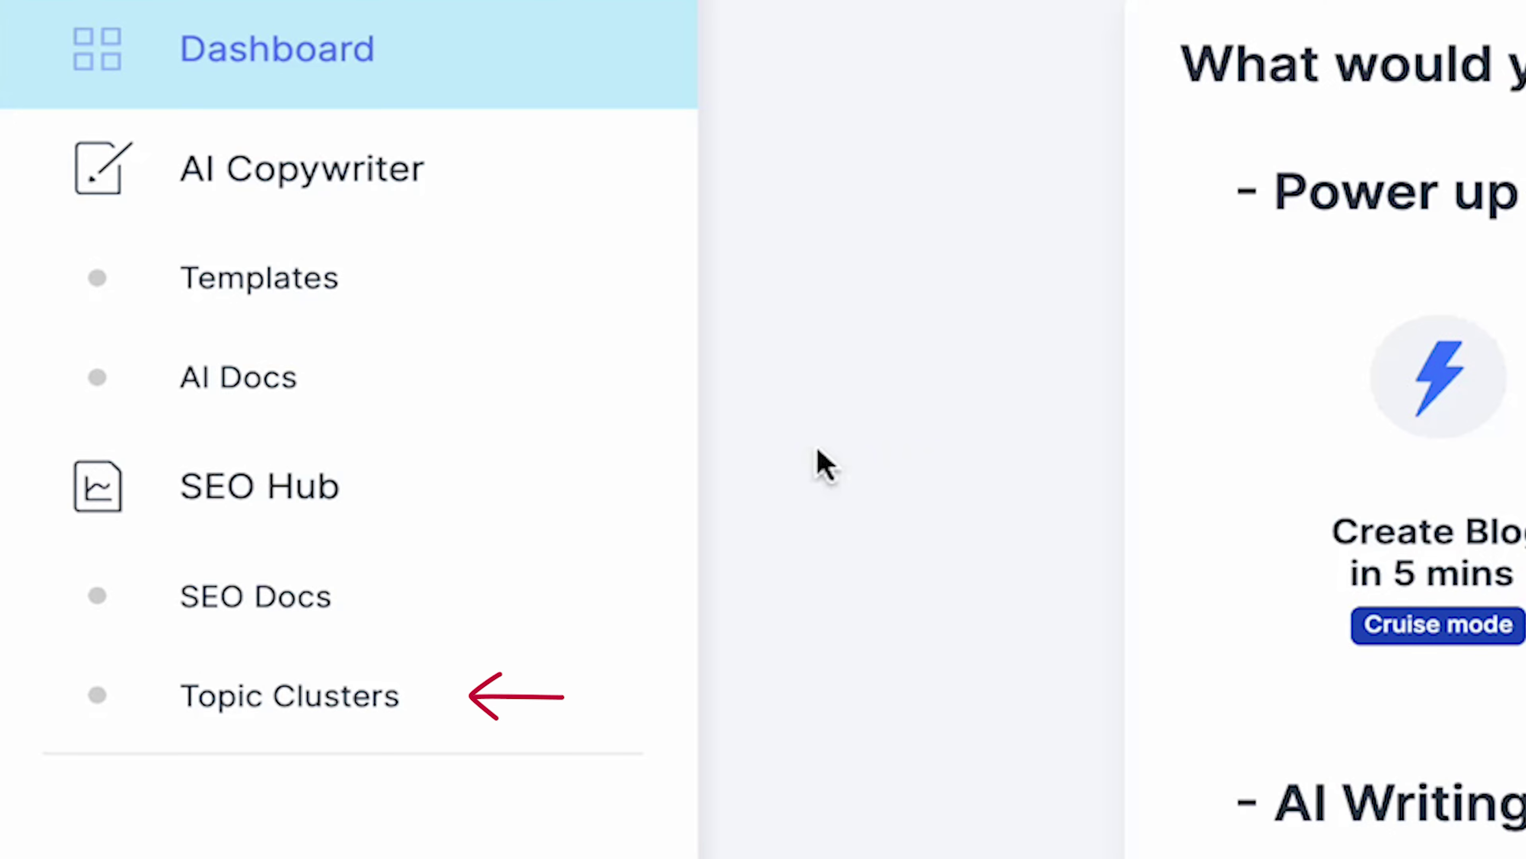
Generate a 'chrome extensions' topic cluster report and open the finished report
{"action": "left_click", "coordinate": [349, 695]}
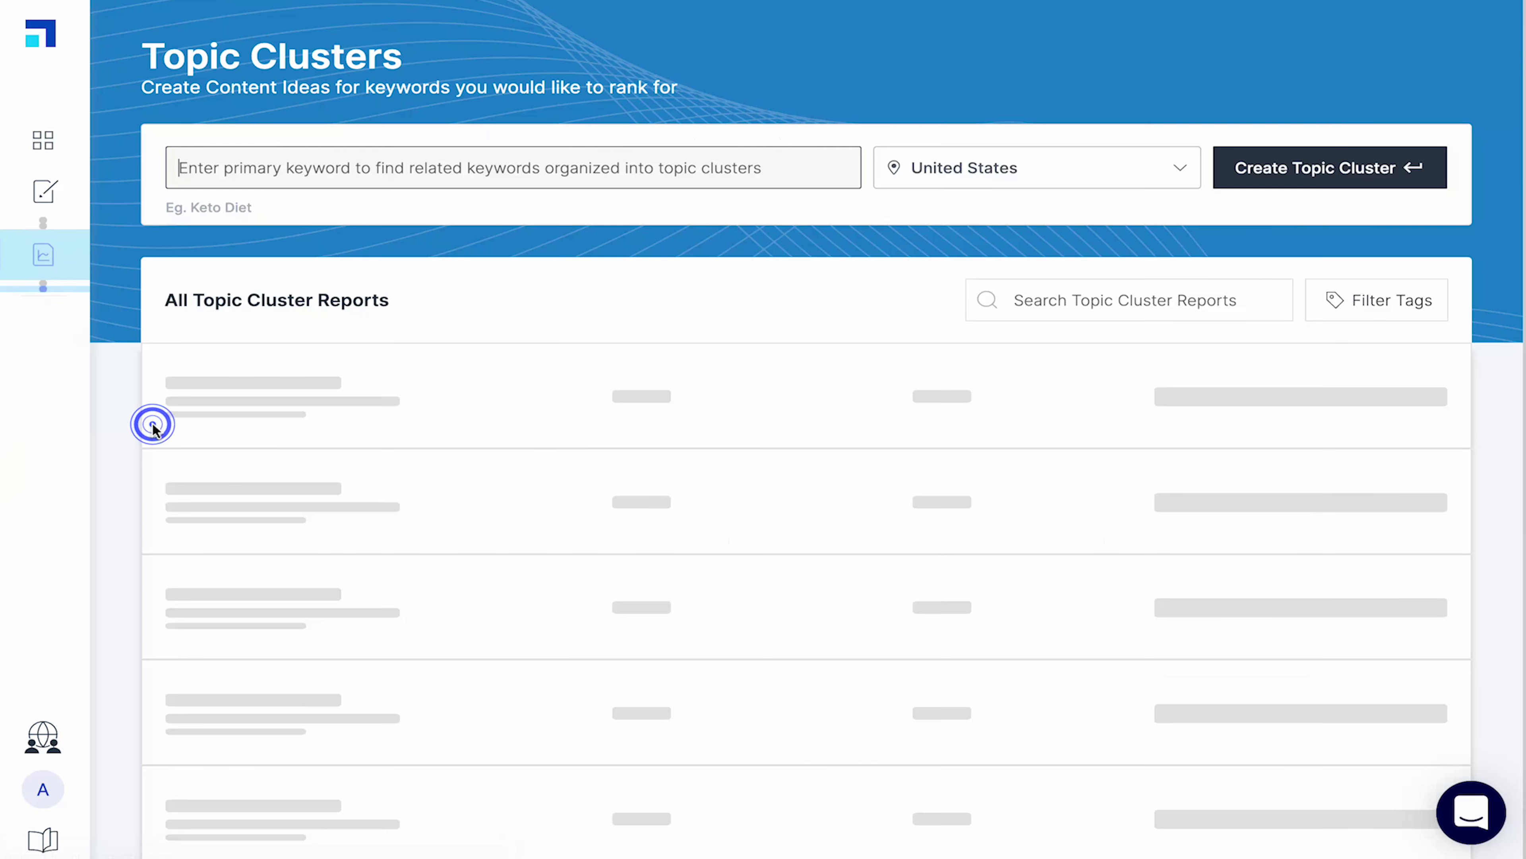
{"action": "type", "text": "chrome extensions"}
{"action": "left_click", "coordinate": [1278, 177]}
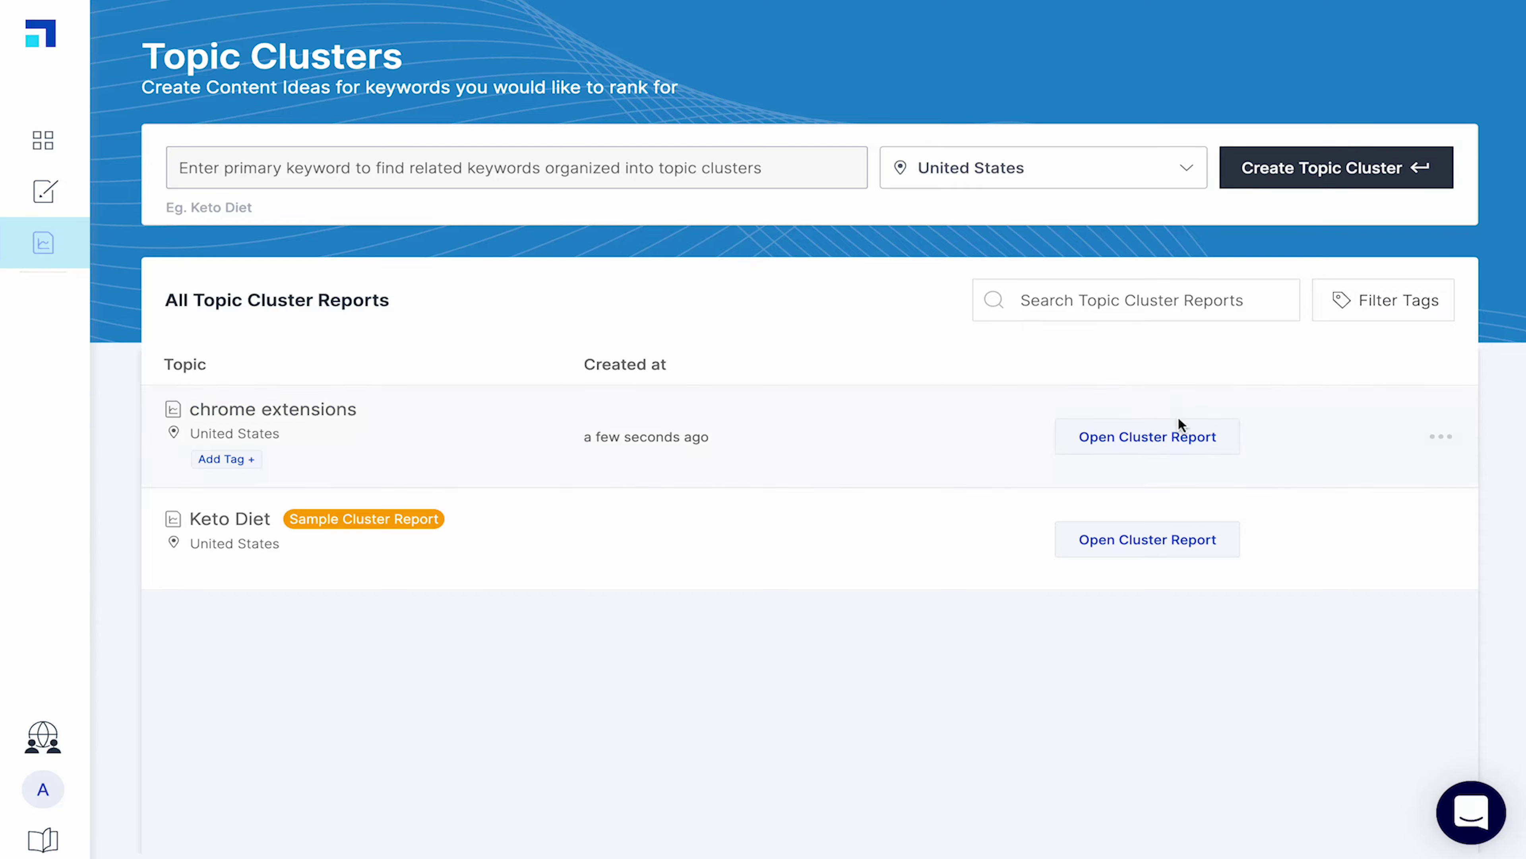
{"action": "left_click", "coordinate": [1177, 421]}
{"action": "scroll", "coordinate": [572, 337], "scroll_direction": "down", "scroll_amount": 20}
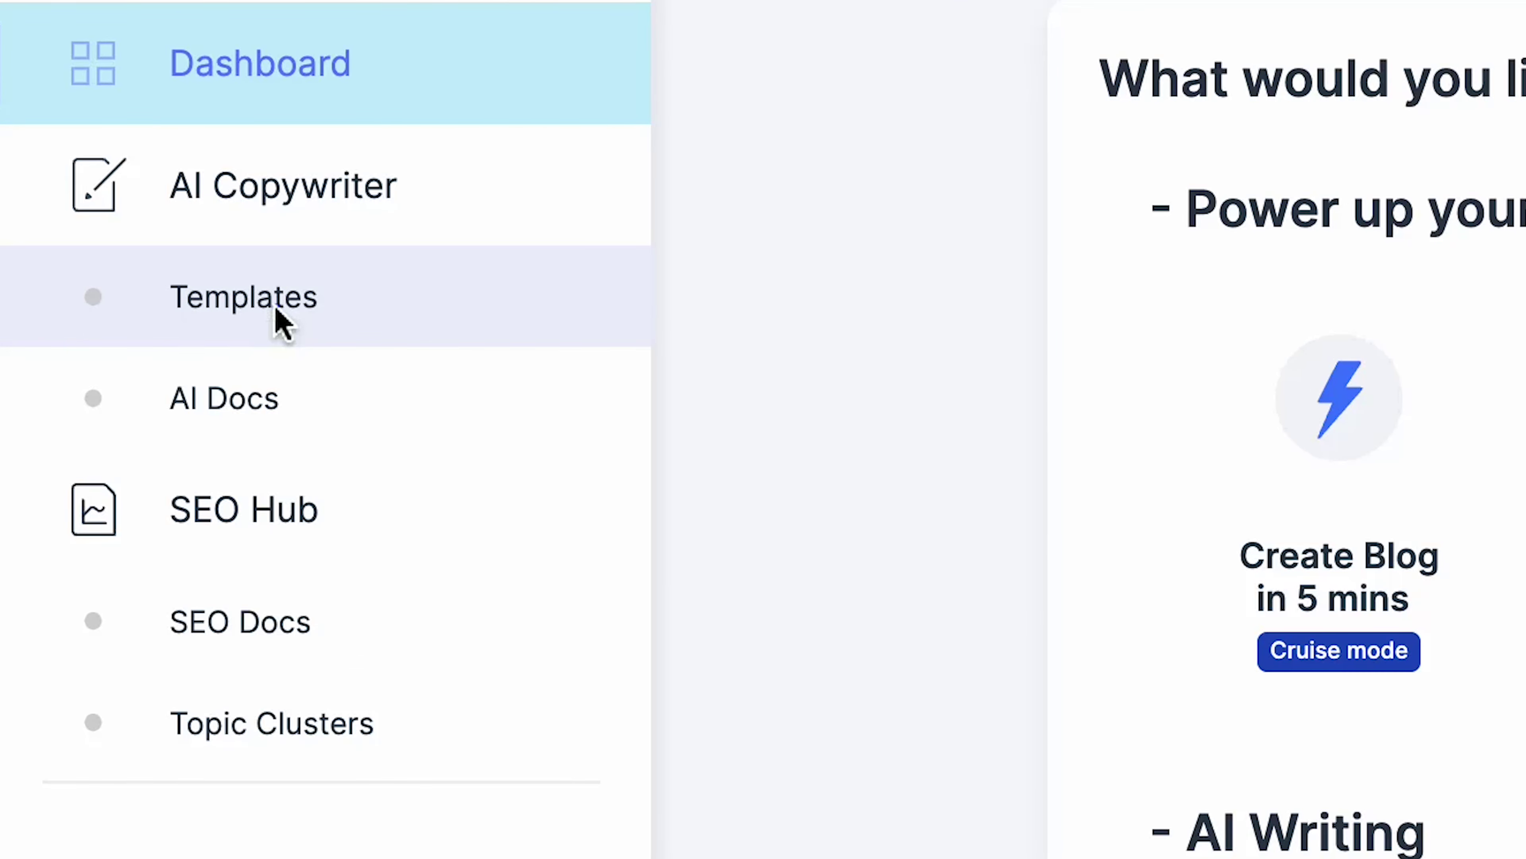
{"action": "left_click", "coordinate": [280, 322]}
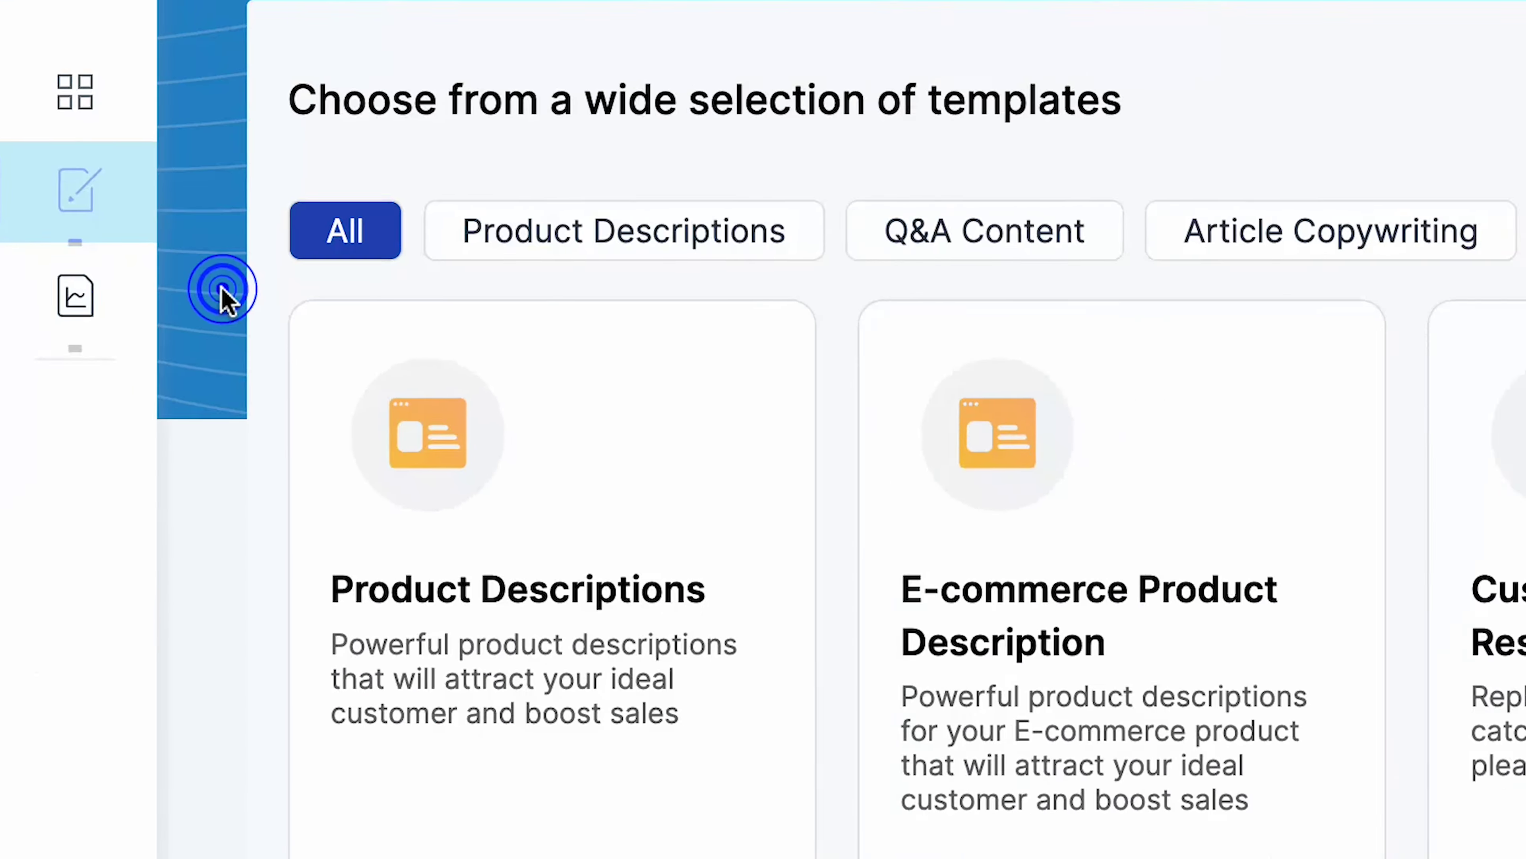
{"action": "scroll", "coordinate": [335, 453], "scroll_direction": "down", "scroll_amount": 15}
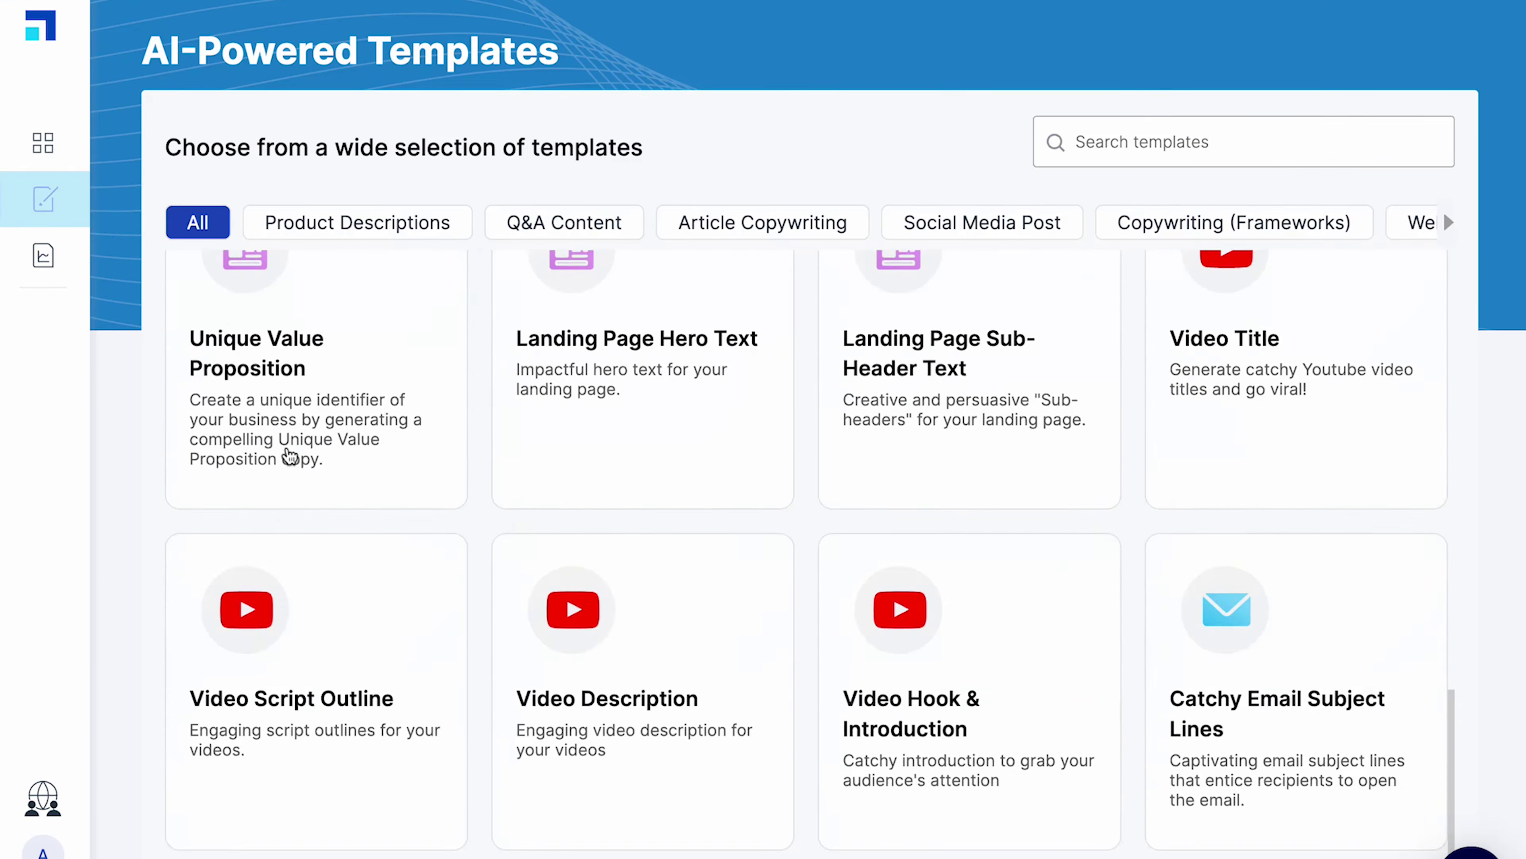
{"action": "scroll", "coordinate": [365, 301], "scroll_direction": "down", "scroll_amount": 10}
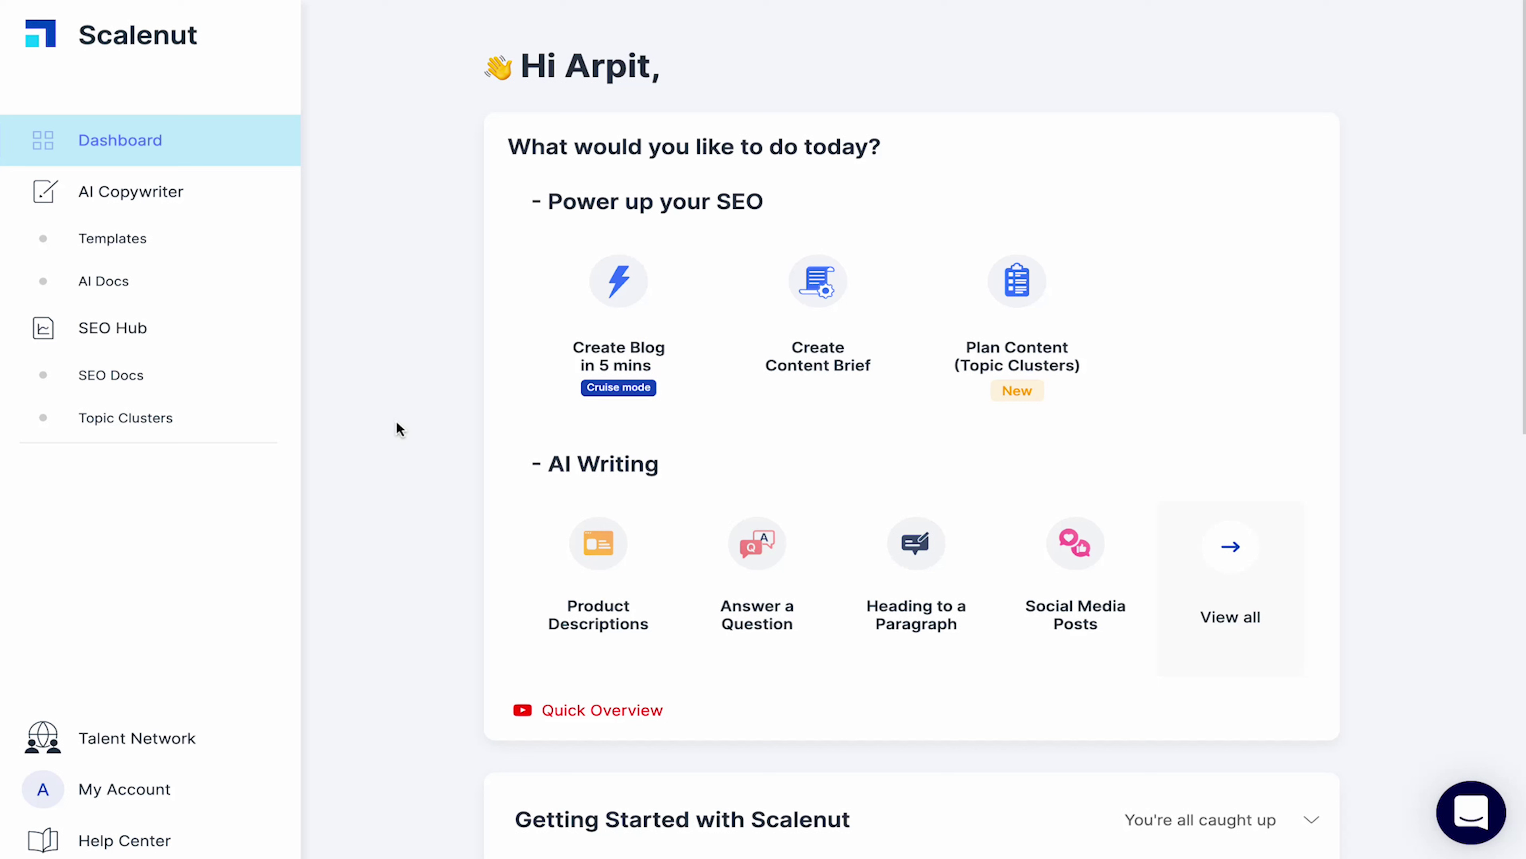
Create an SEO doc for 'best chrome extensions for productivity' with India as the target location
{"action": "left_click", "coordinate": [125, 375]}
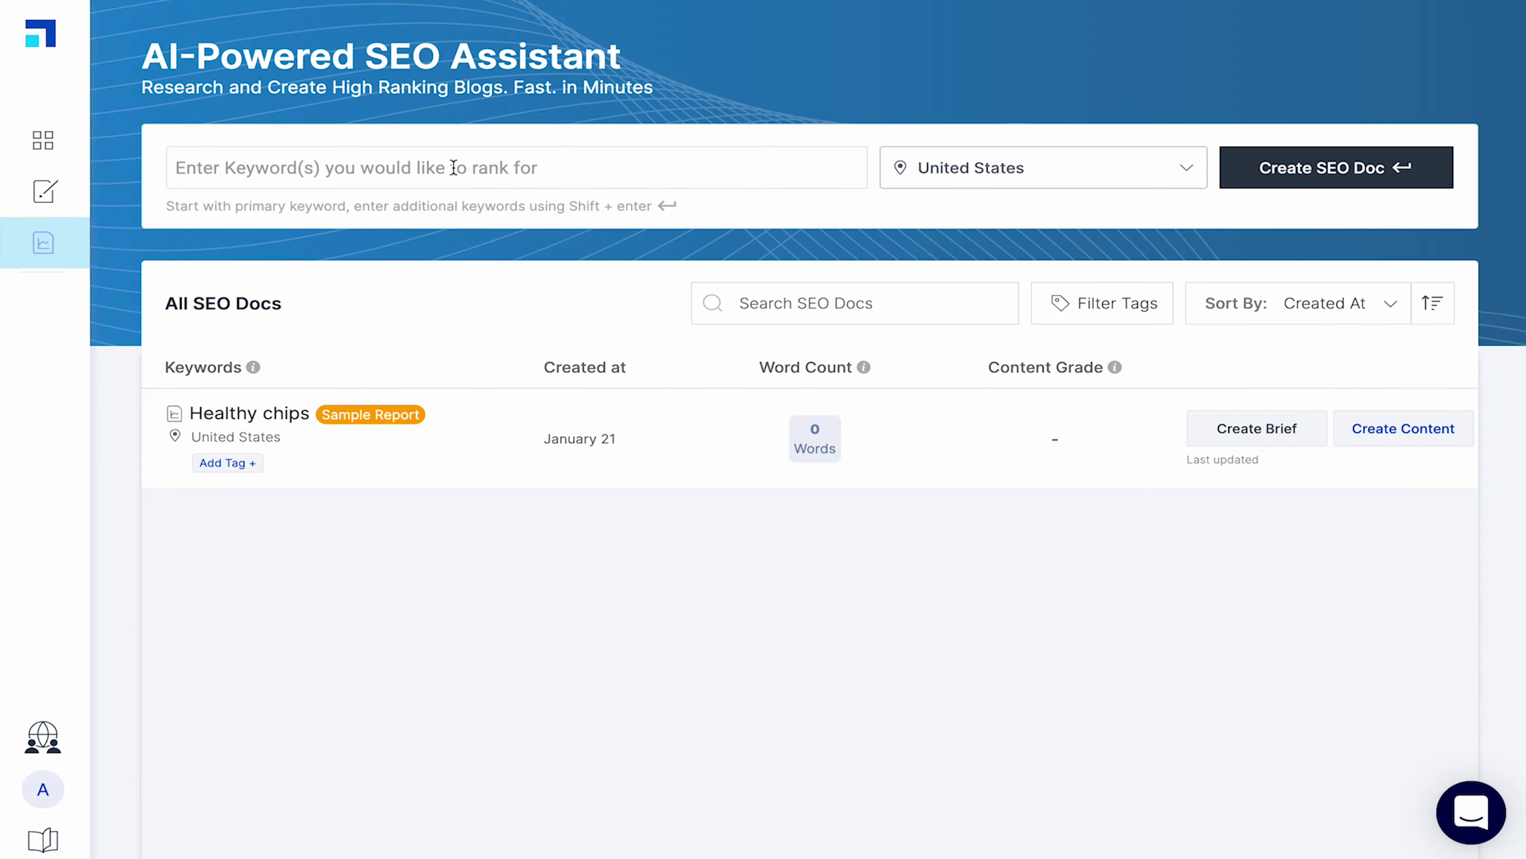
{"action": "type", "text": "best chrome ex"}
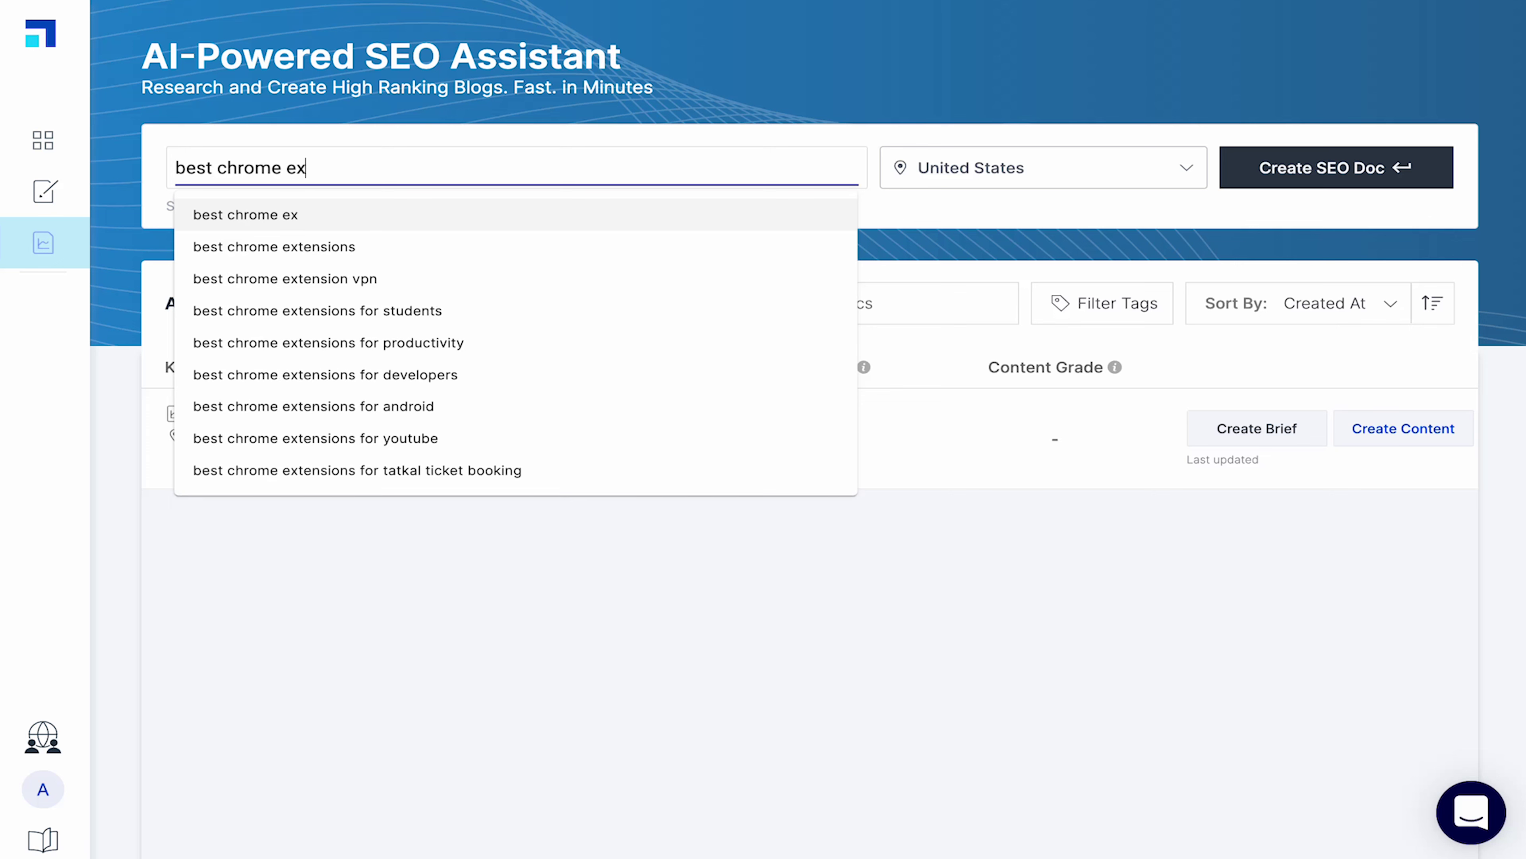
{"action": "type", "text": "tensions for productivity"}
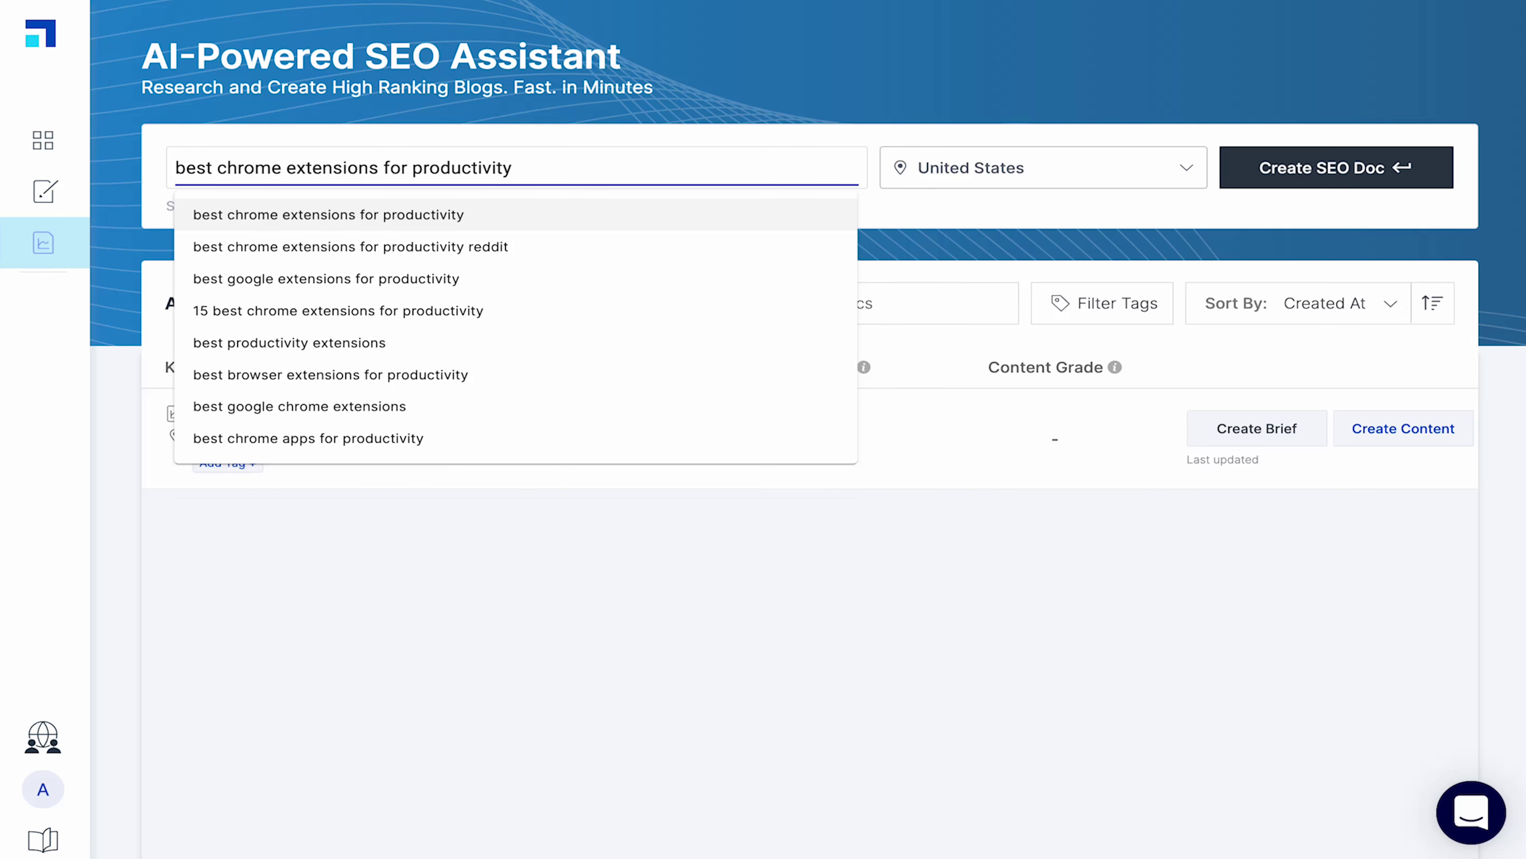
{"action": "key", "text": "Return"}
{"action": "left_click", "coordinate": [960, 174]}
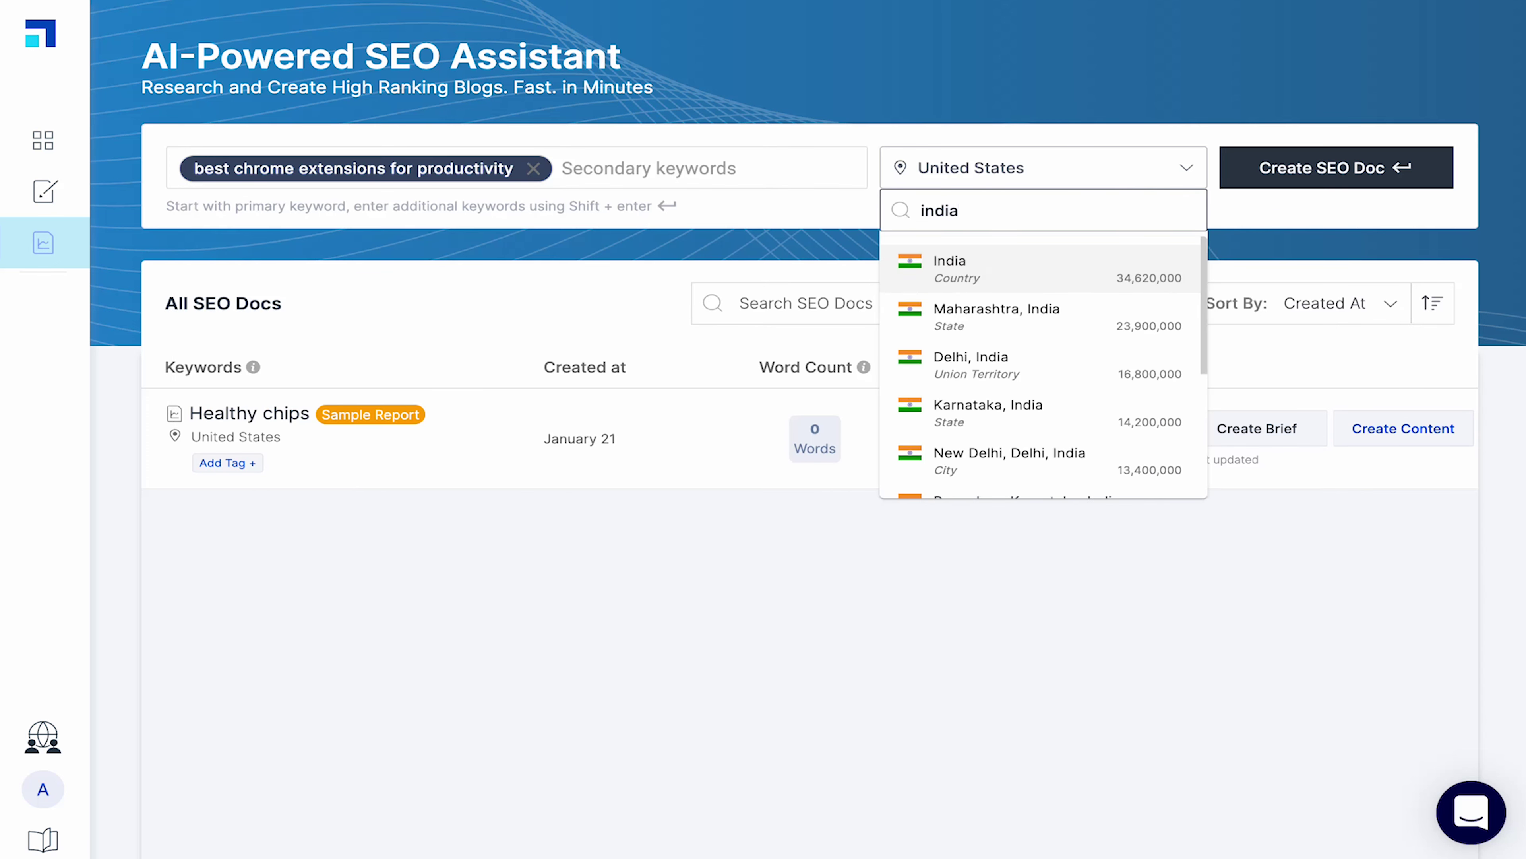
{"action": "left_click", "coordinate": [986, 261]}
{"action": "left_click", "coordinate": [1346, 171]}
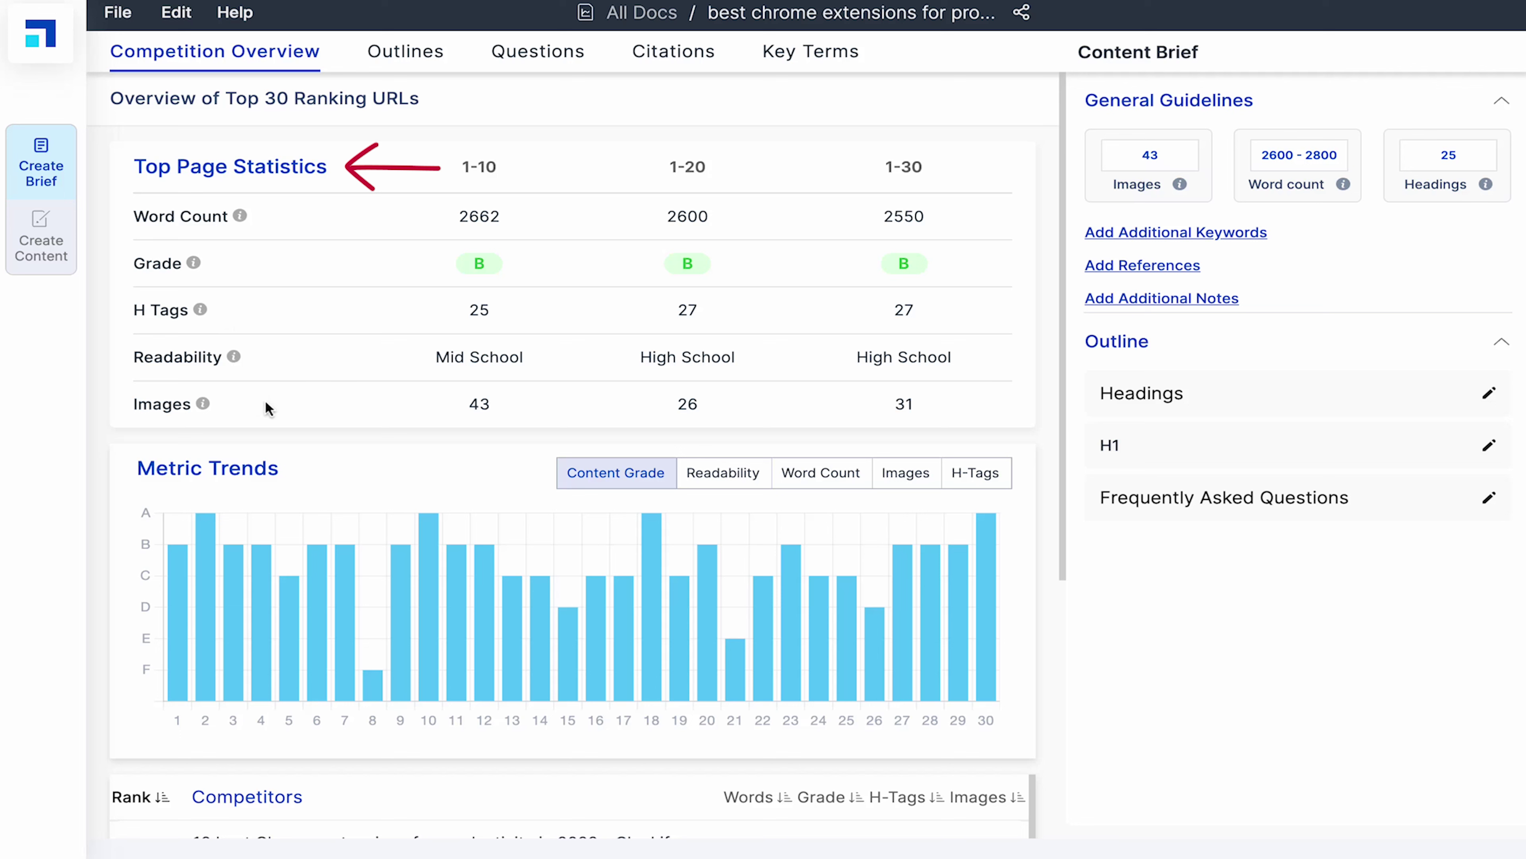
{"action": "scroll", "coordinate": [265, 403], "scroll_direction": "down", "scroll_amount": 5}
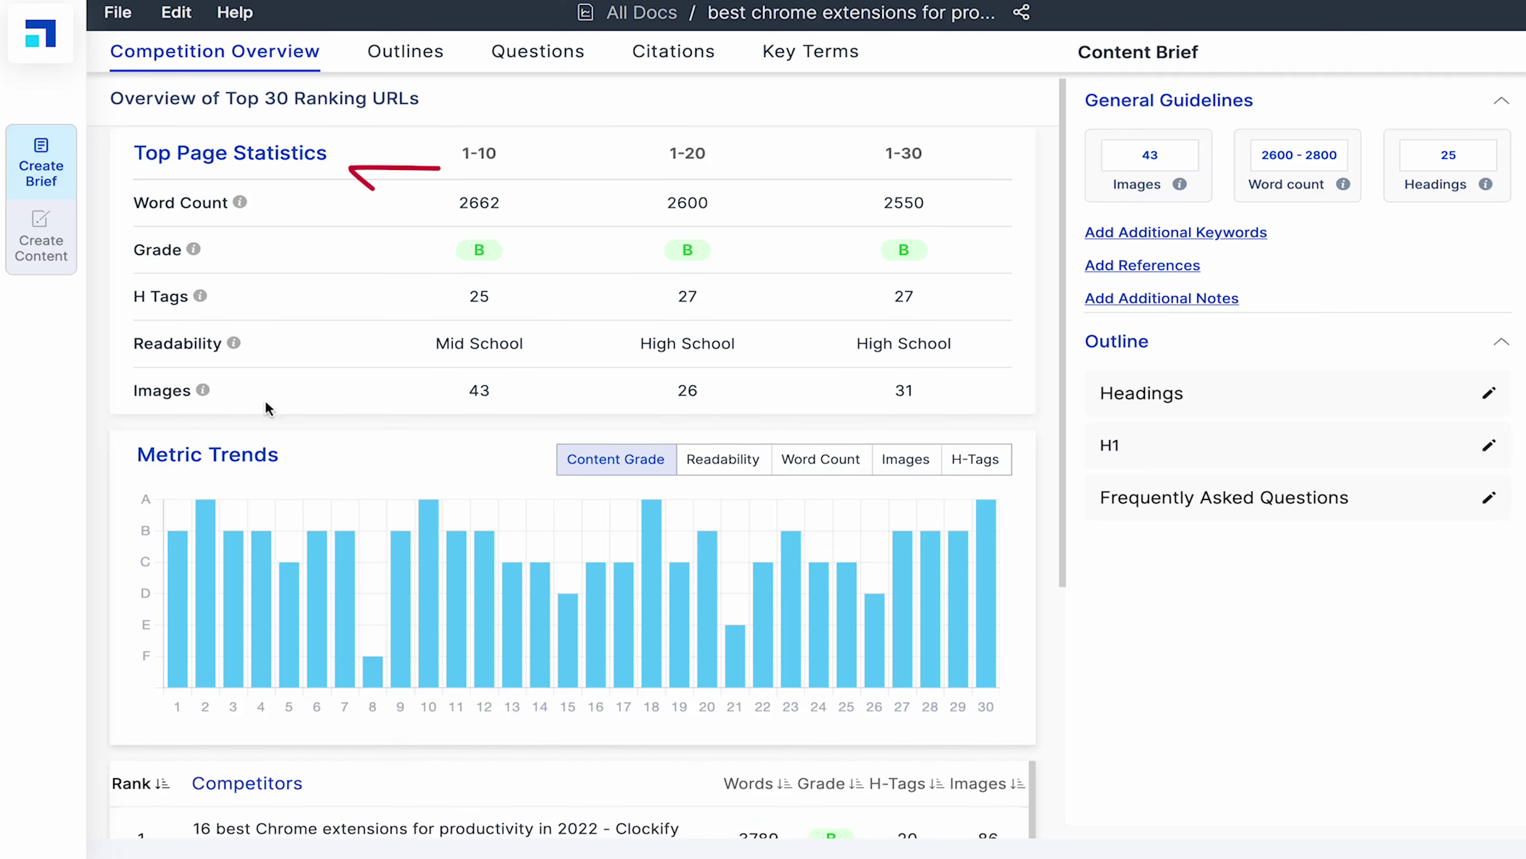
{"action": "scroll", "coordinate": [265, 402], "scroll_direction": "down", "scroll_amount": 2}
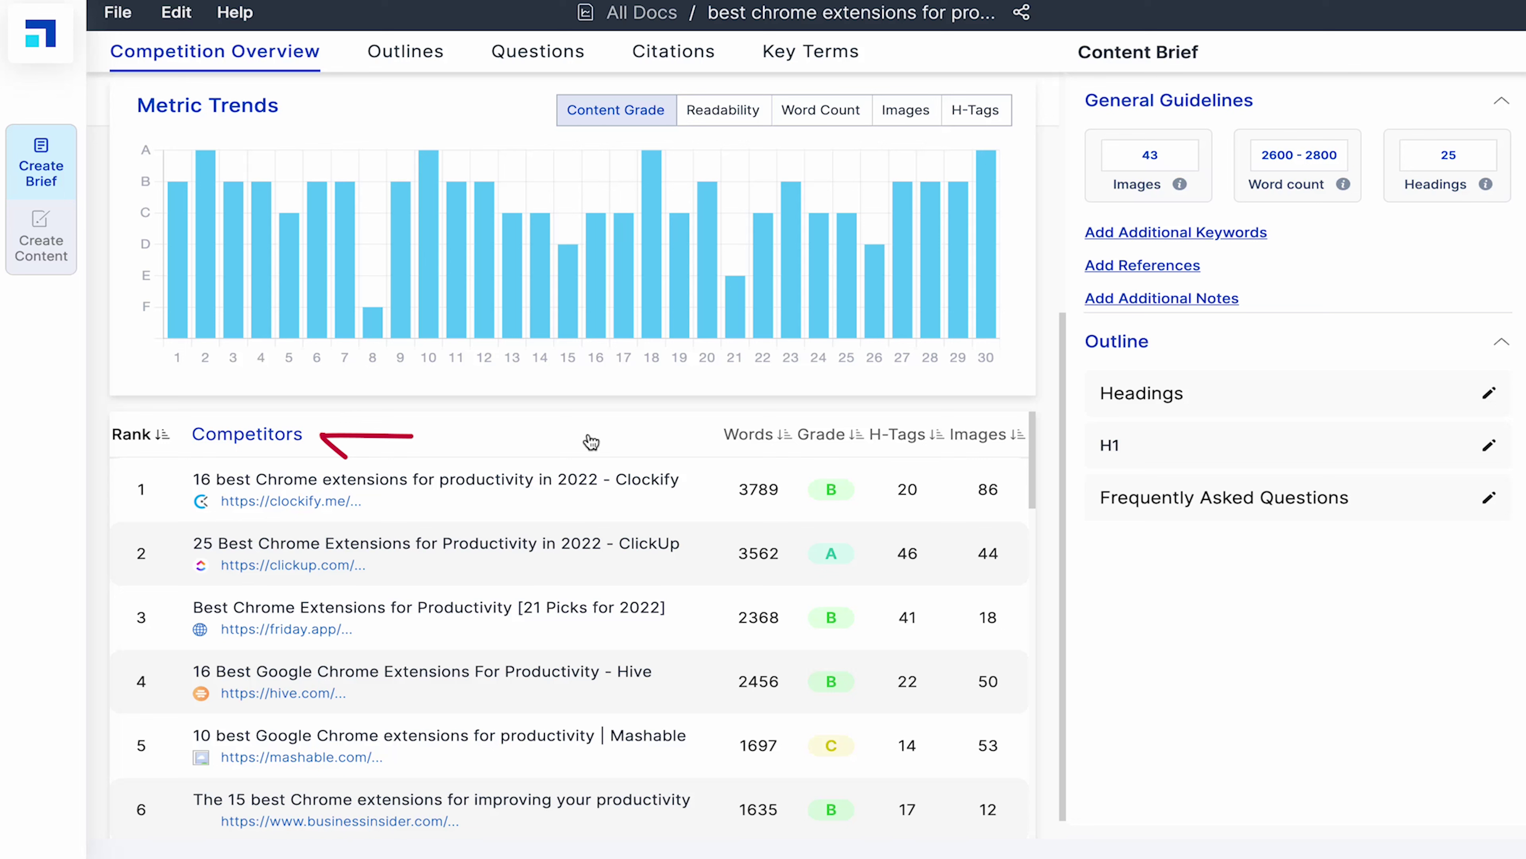
{"action": "scroll", "coordinate": [591, 442], "scroll_direction": "down", "scroll_amount": 15}
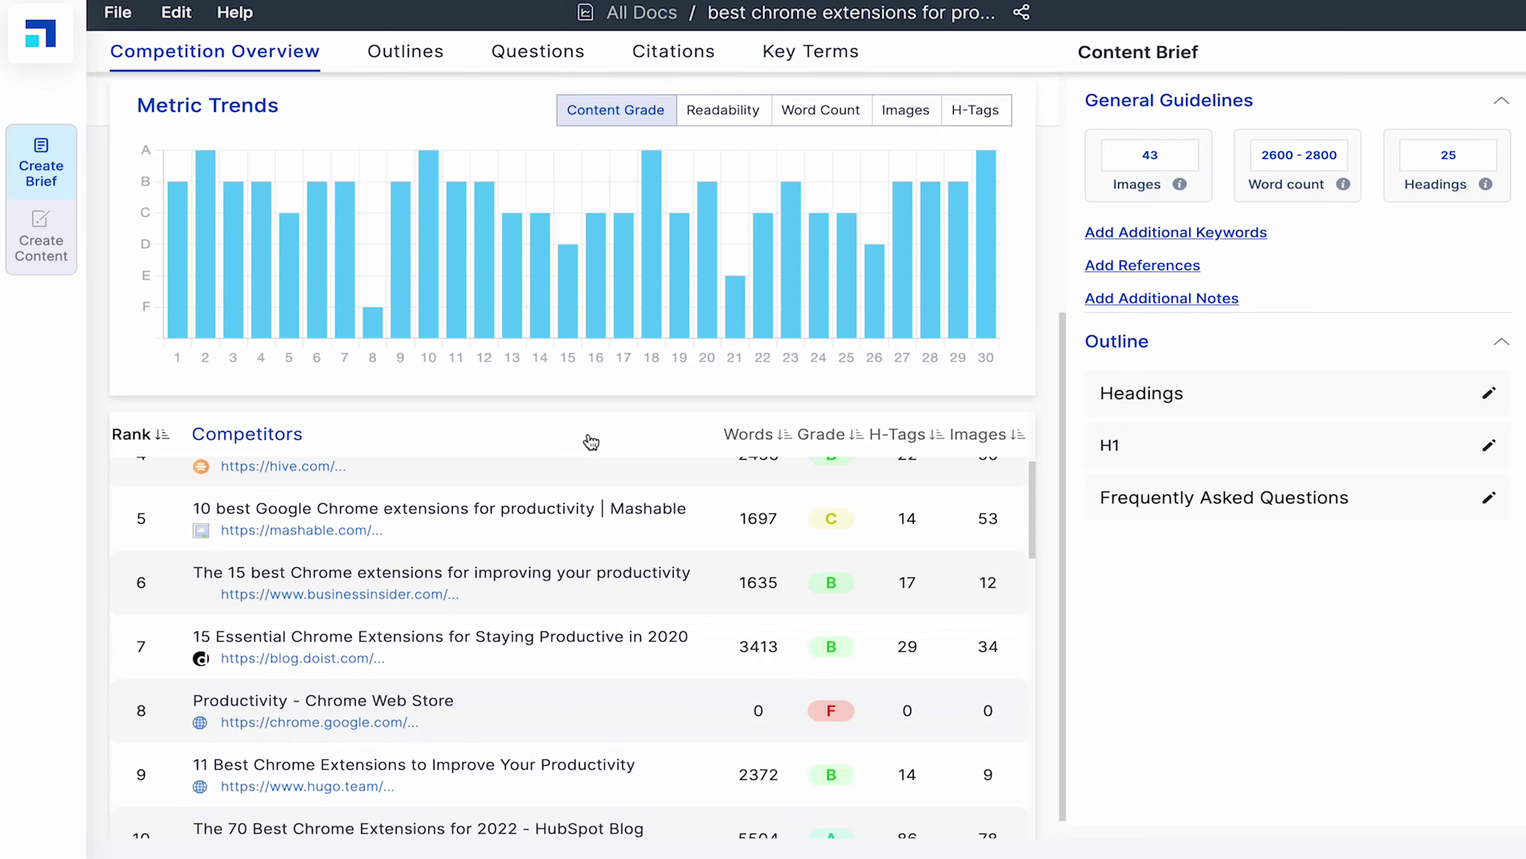
{"action": "scroll", "coordinate": [590, 442], "scroll_direction": "down", "scroll_amount": 5}
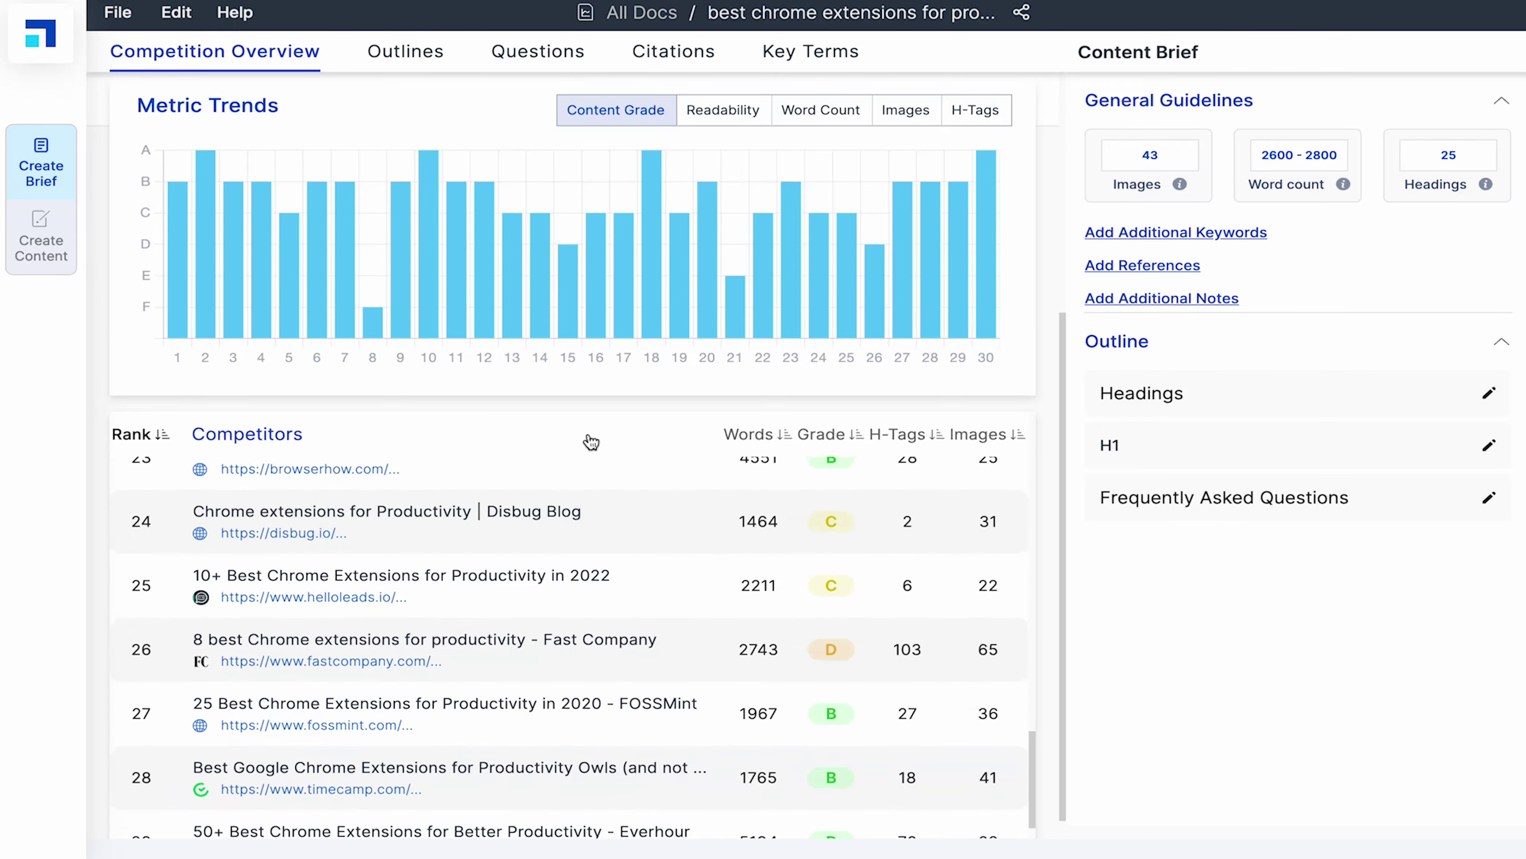
{"action": "scroll", "coordinate": [591, 442], "scroll_direction": "up", "scroll_amount": 20}
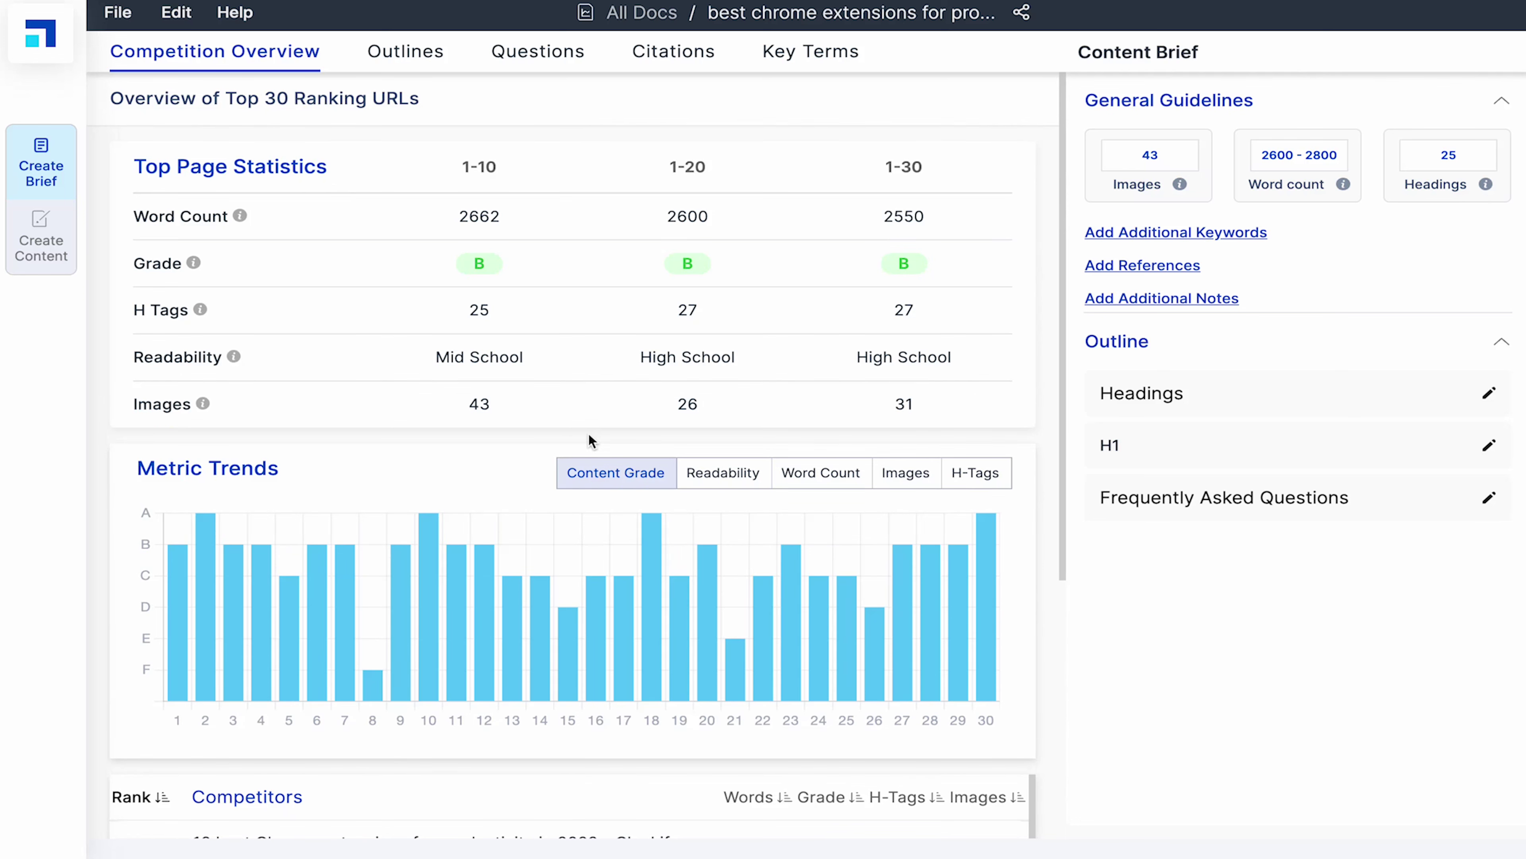
Scroll through the outlines of the top 30 ranking competitor URLs
{"action": "left_click", "coordinate": [418, 60]}
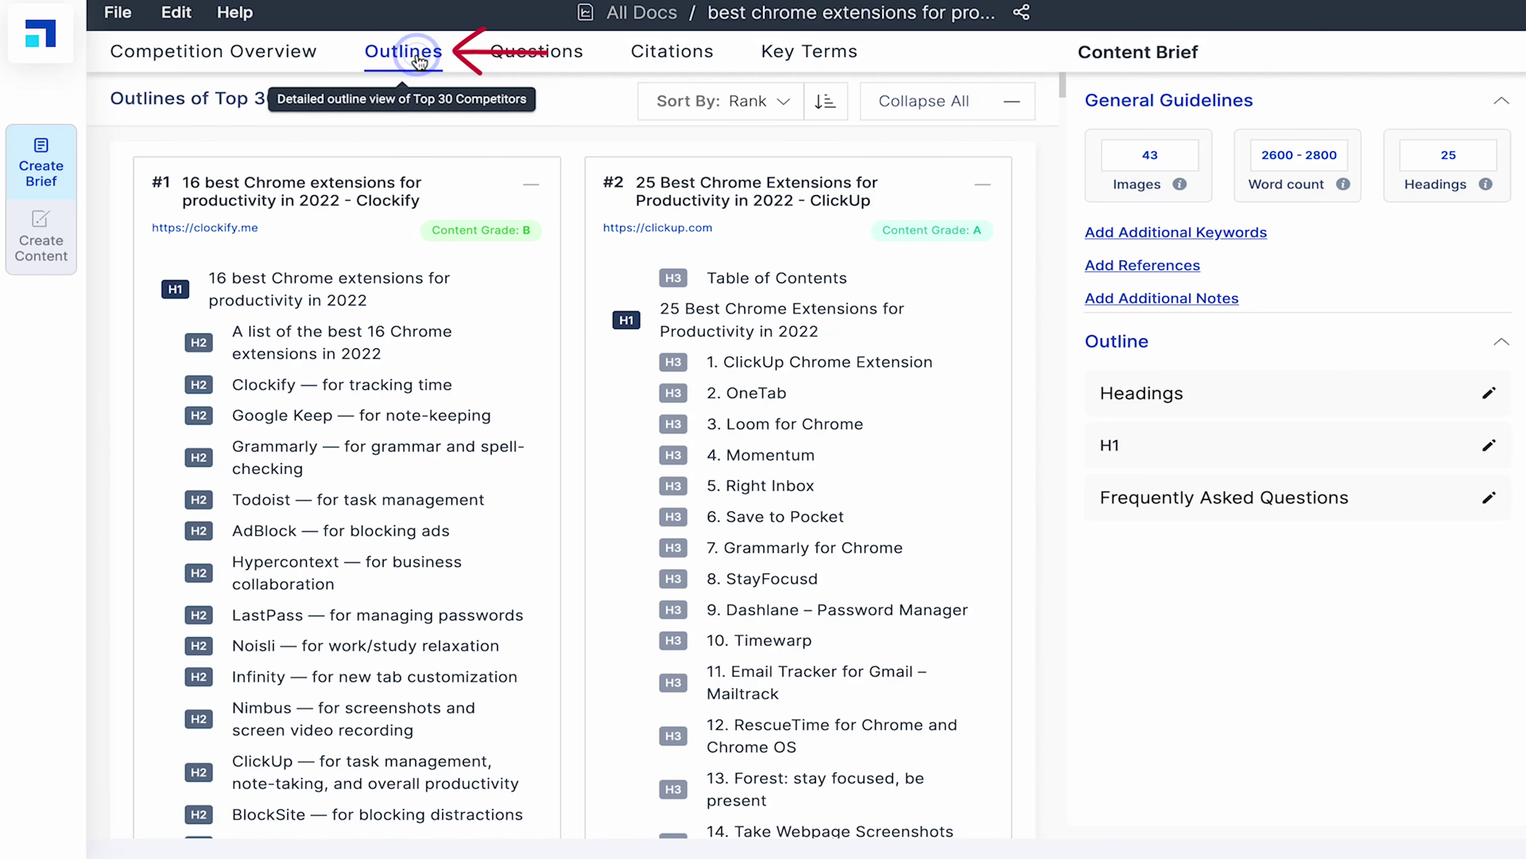
{"action": "scroll", "coordinate": [721, 160], "scroll_direction": "down", "scroll_amount": 1}
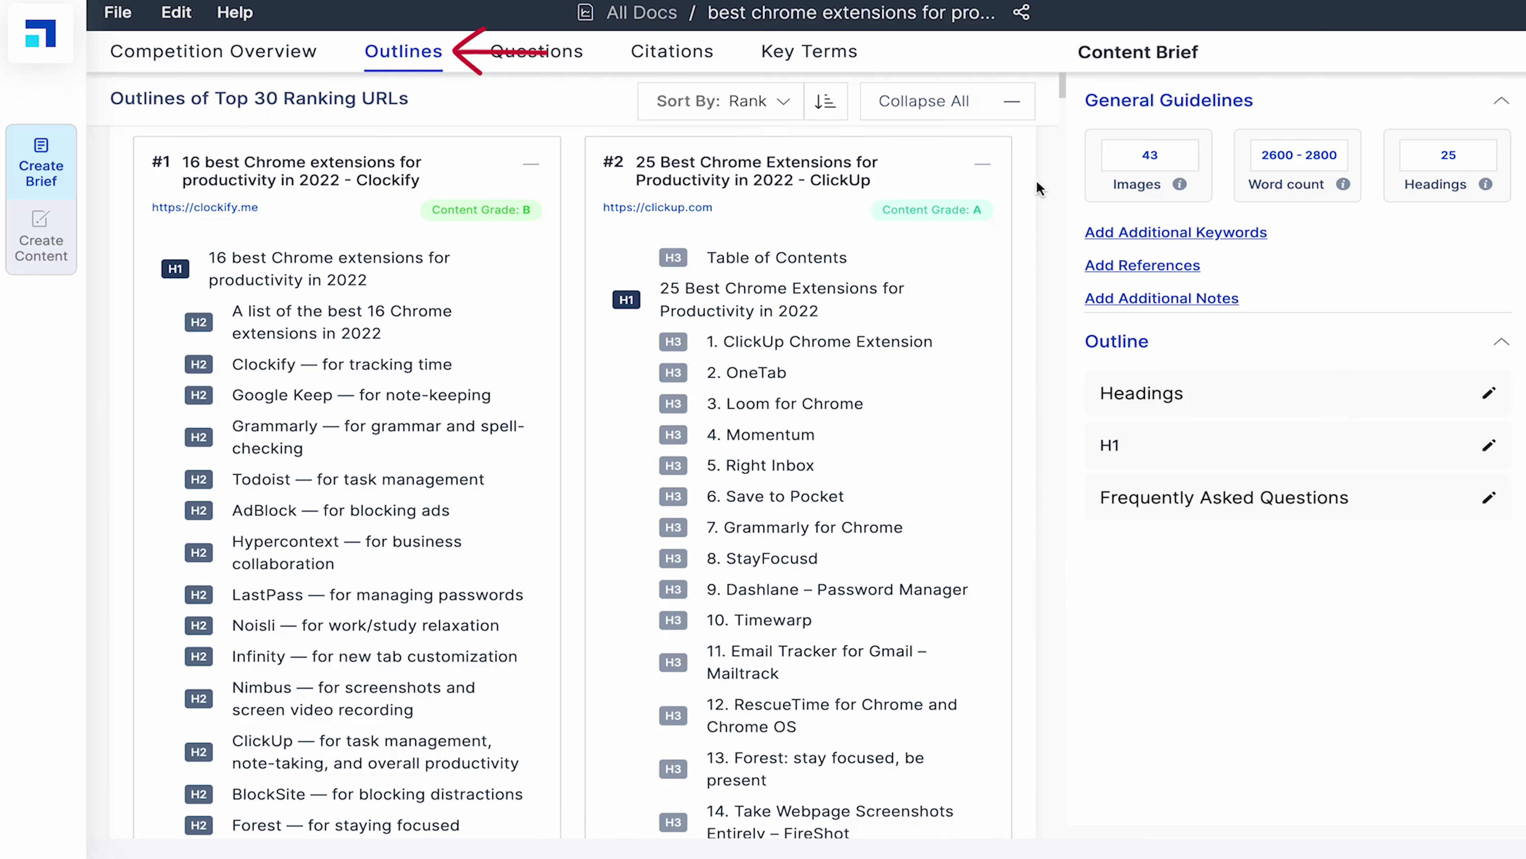
{"action": "scroll", "coordinate": [1036, 179], "scroll_direction": "down", "scroll_amount": 15}
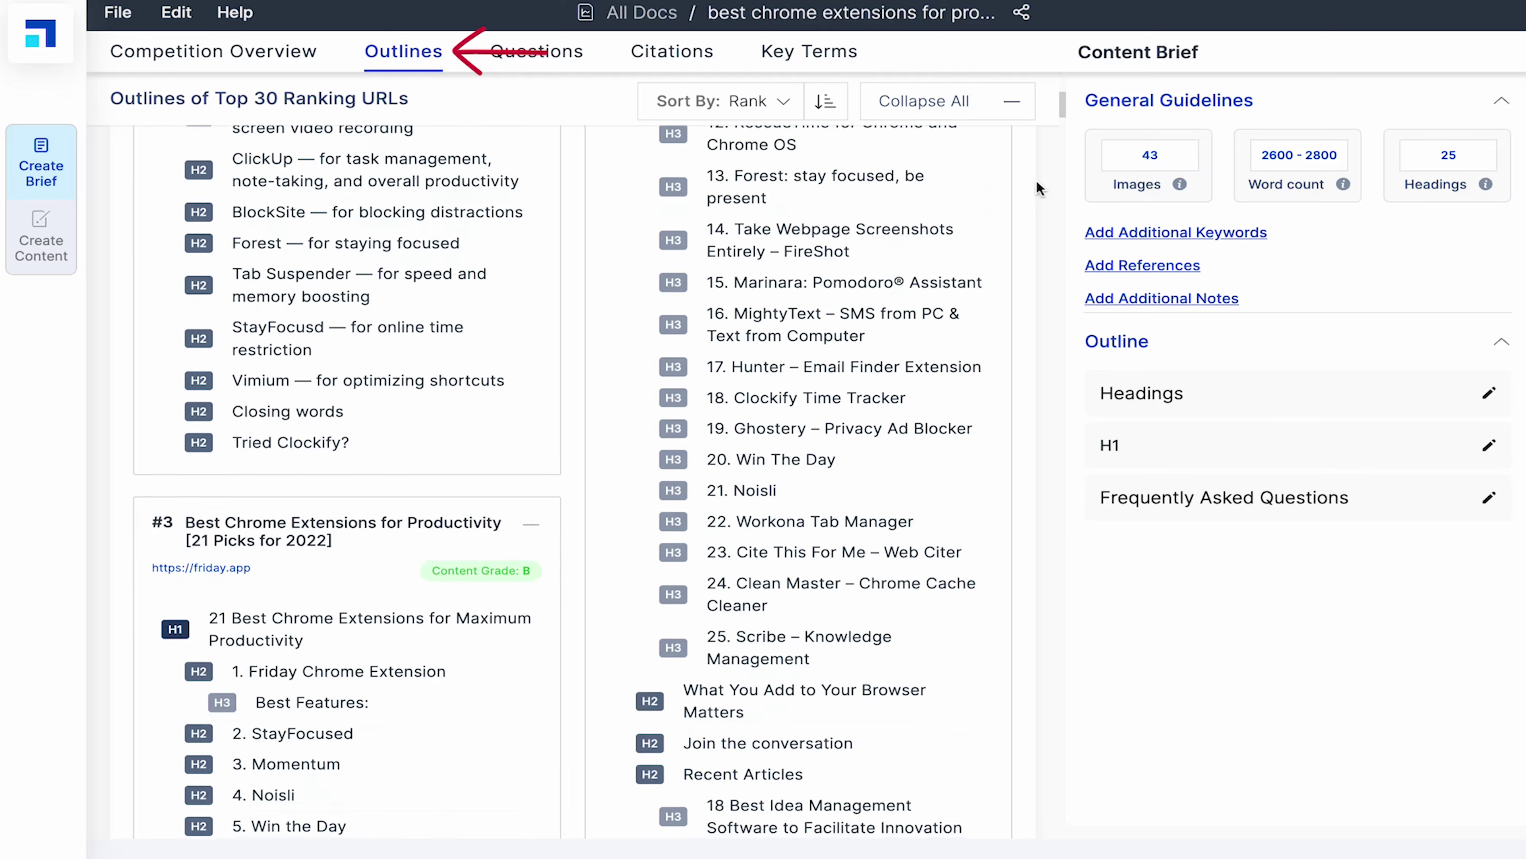
{"action": "scroll", "coordinate": [1036, 179], "scroll_direction": "down", "scroll_amount": 8}
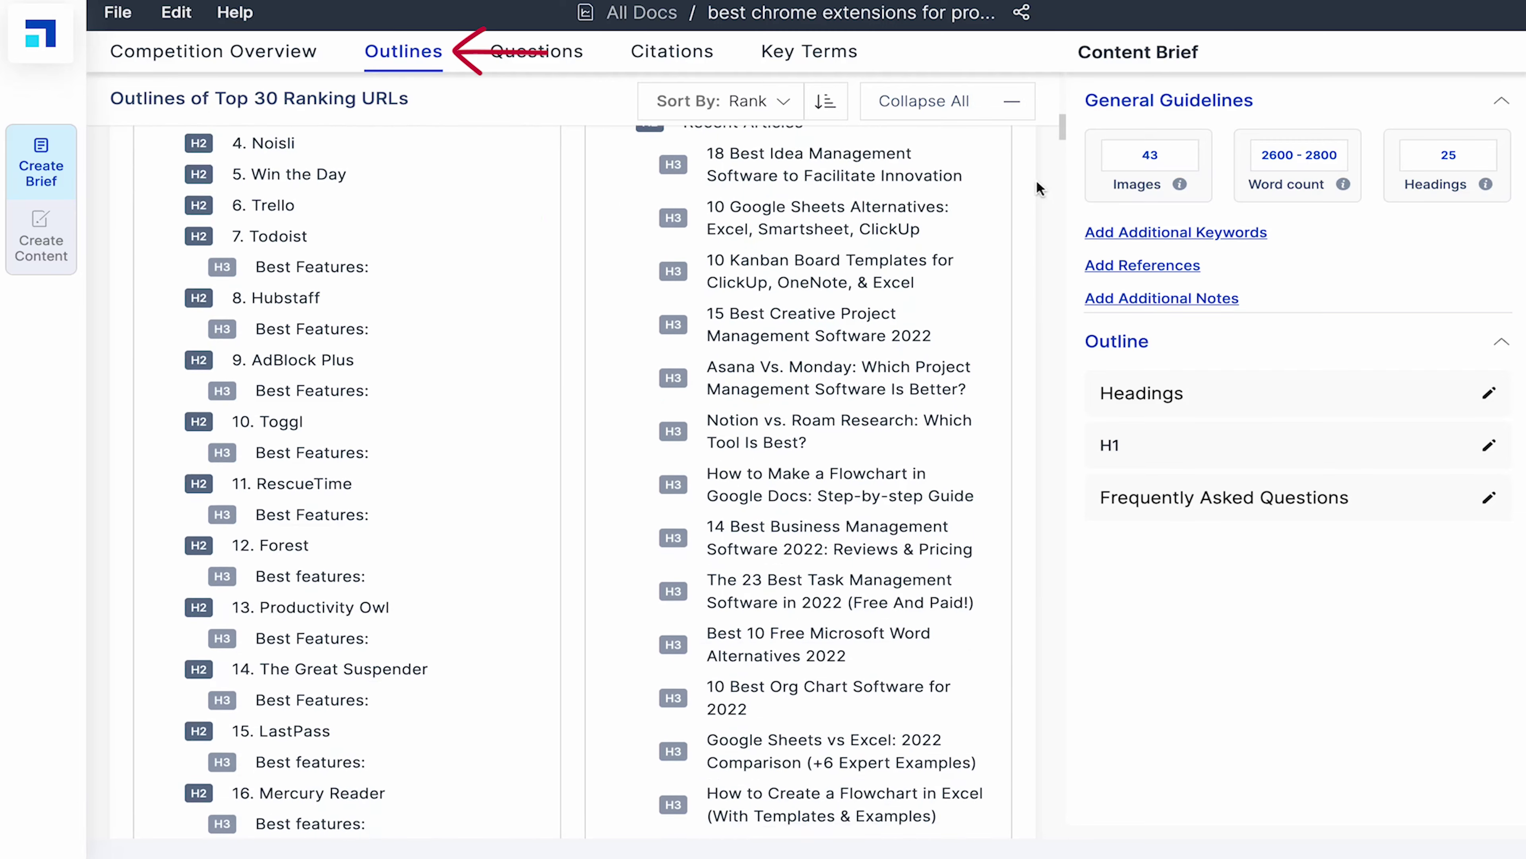
{"action": "scroll", "coordinate": [1036, 179], "scroll_direction": "down", "scroll_amount": 15}
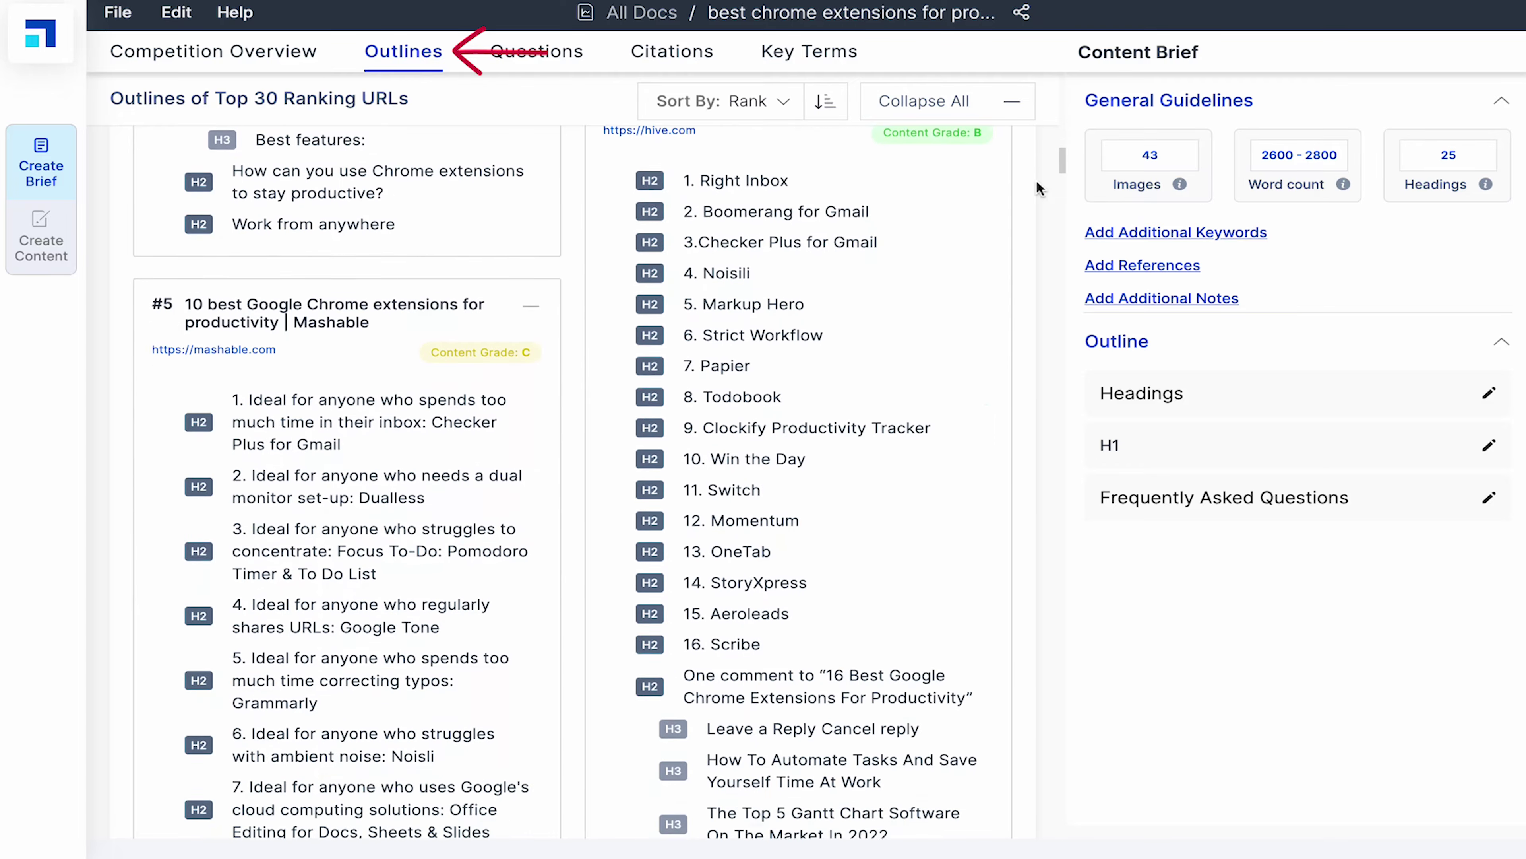
{"action": "scroll", "coordinate": [1036, 180], "scroll_direction": "down", "scroll_amount": 15}
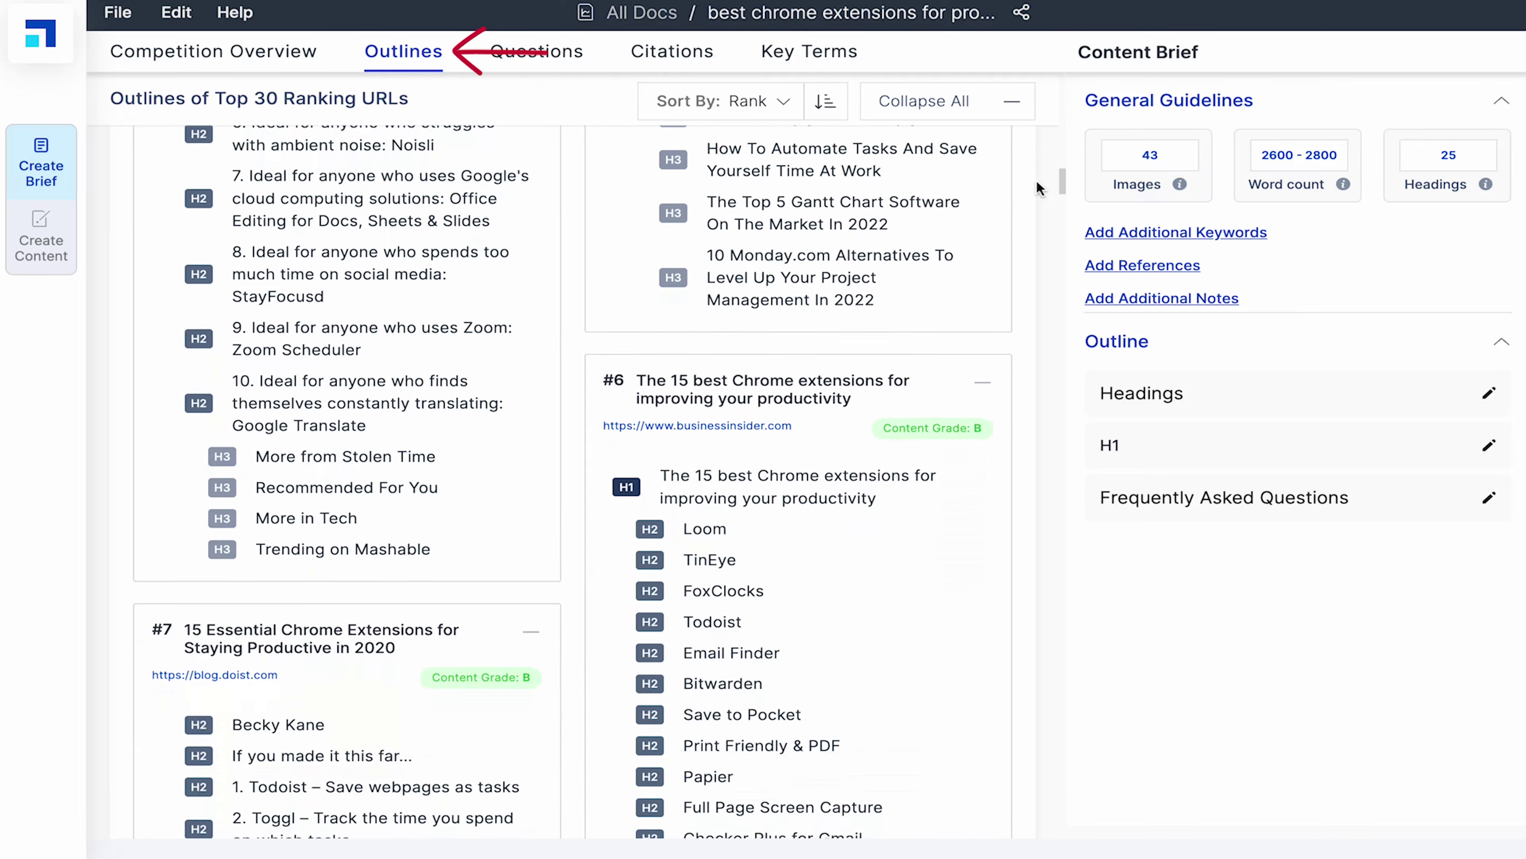
{"action": "scroll", "coordinate": [1036, 182], "scroll_direction": "down", "scroll_amount": 12}
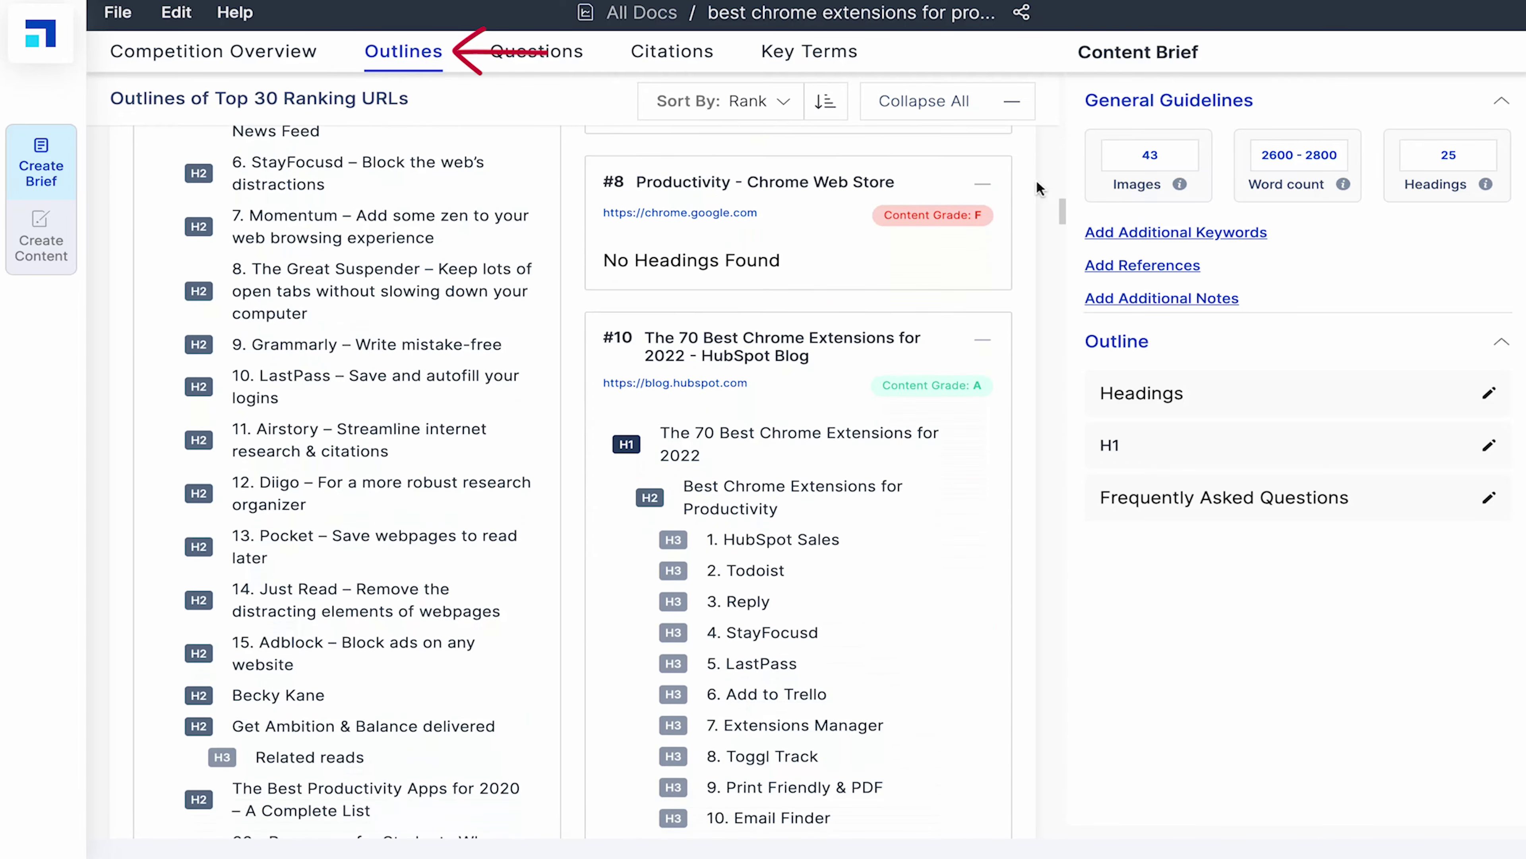
{"action": "scroll", "coordinate": [1037, 188], "scroll_direction": "down", "scroll_amount": 11}
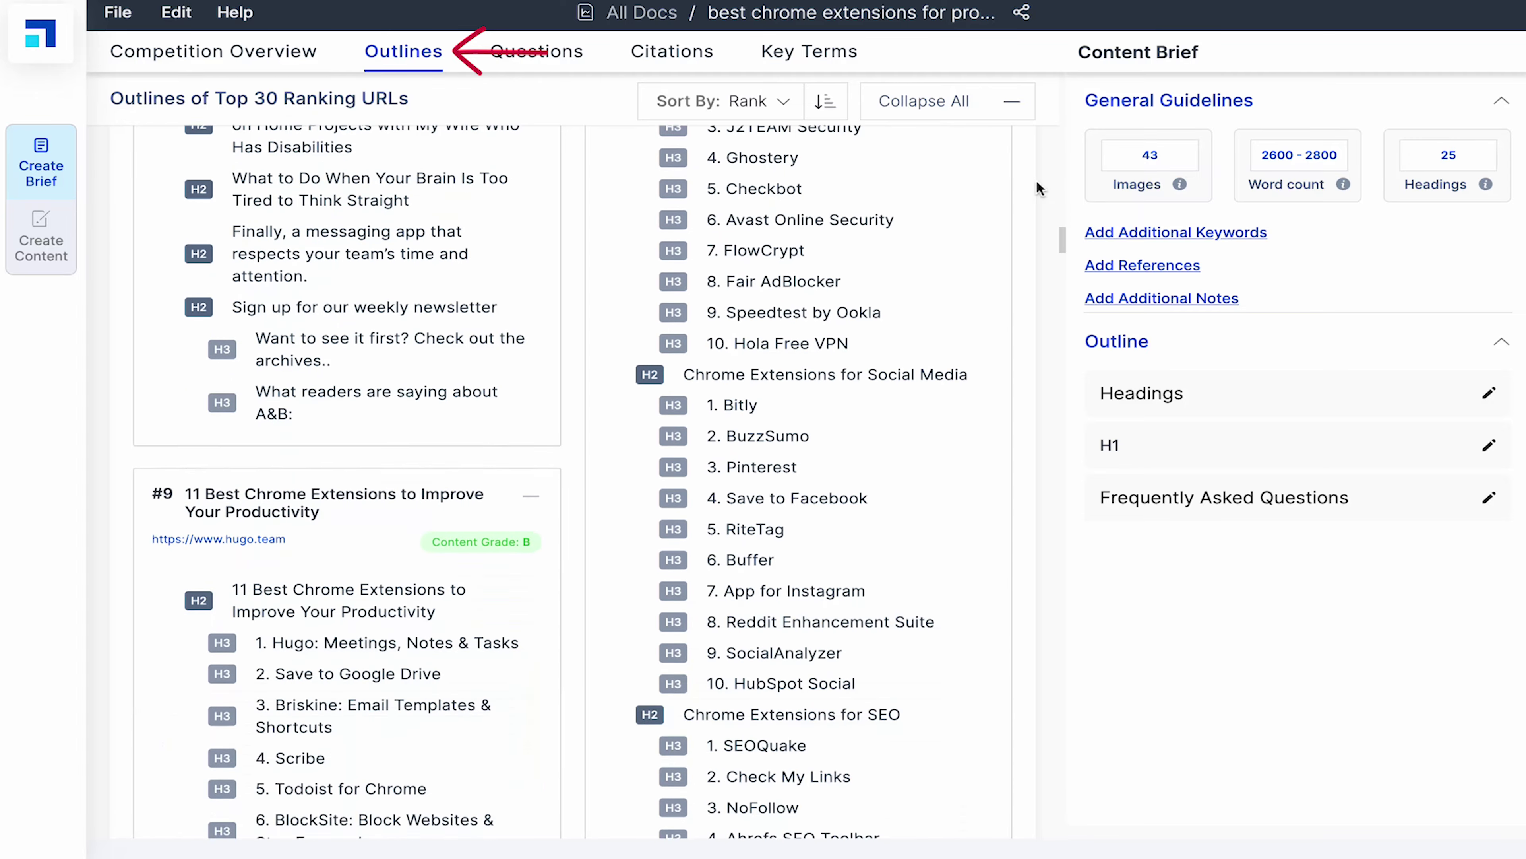
{"action": "scroll", "coordinate": [1038, 182], "scroll_direction": "down", "scroll_amount": 9}
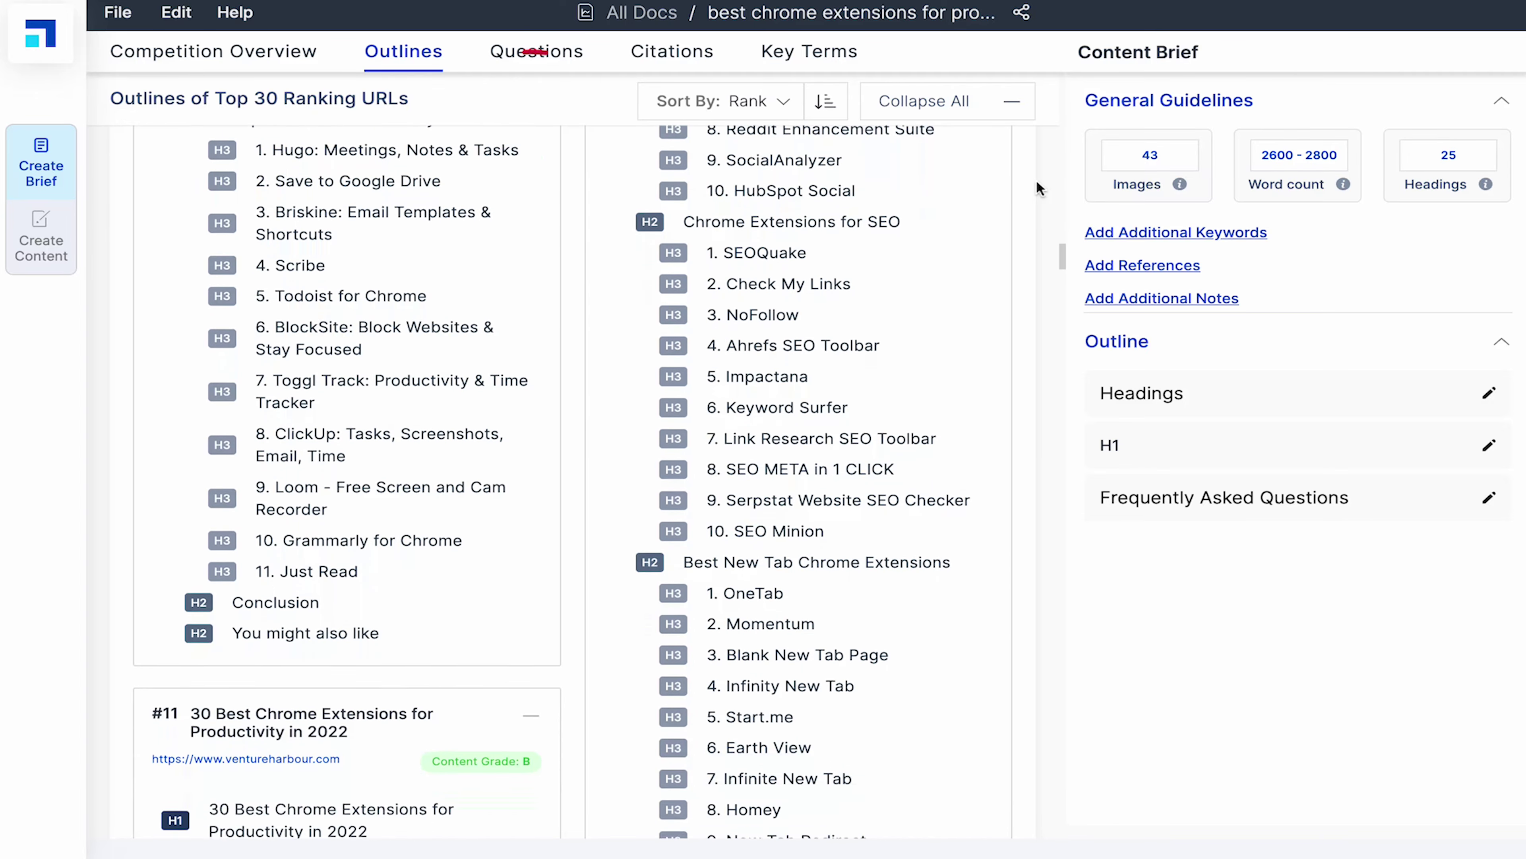
{"action": "scroll", "coordinate": [1038, 179], "scroll_direction": "down", "scroll_amount": 10}
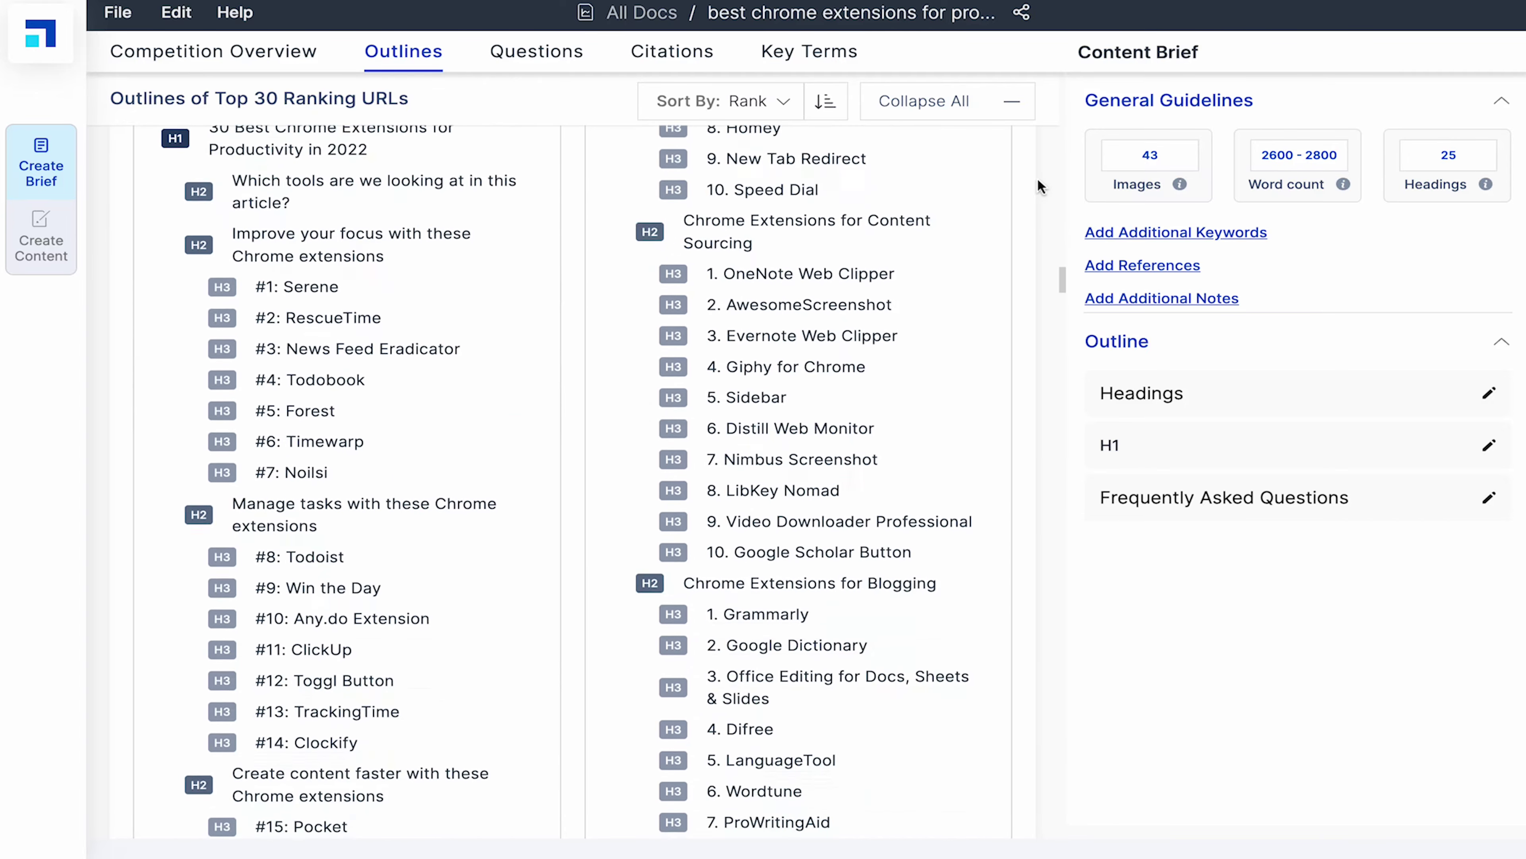
{"action": "scroll", "coordinate": [1038, 179], "scroll_direction": "down", "scroll_amount": 12}
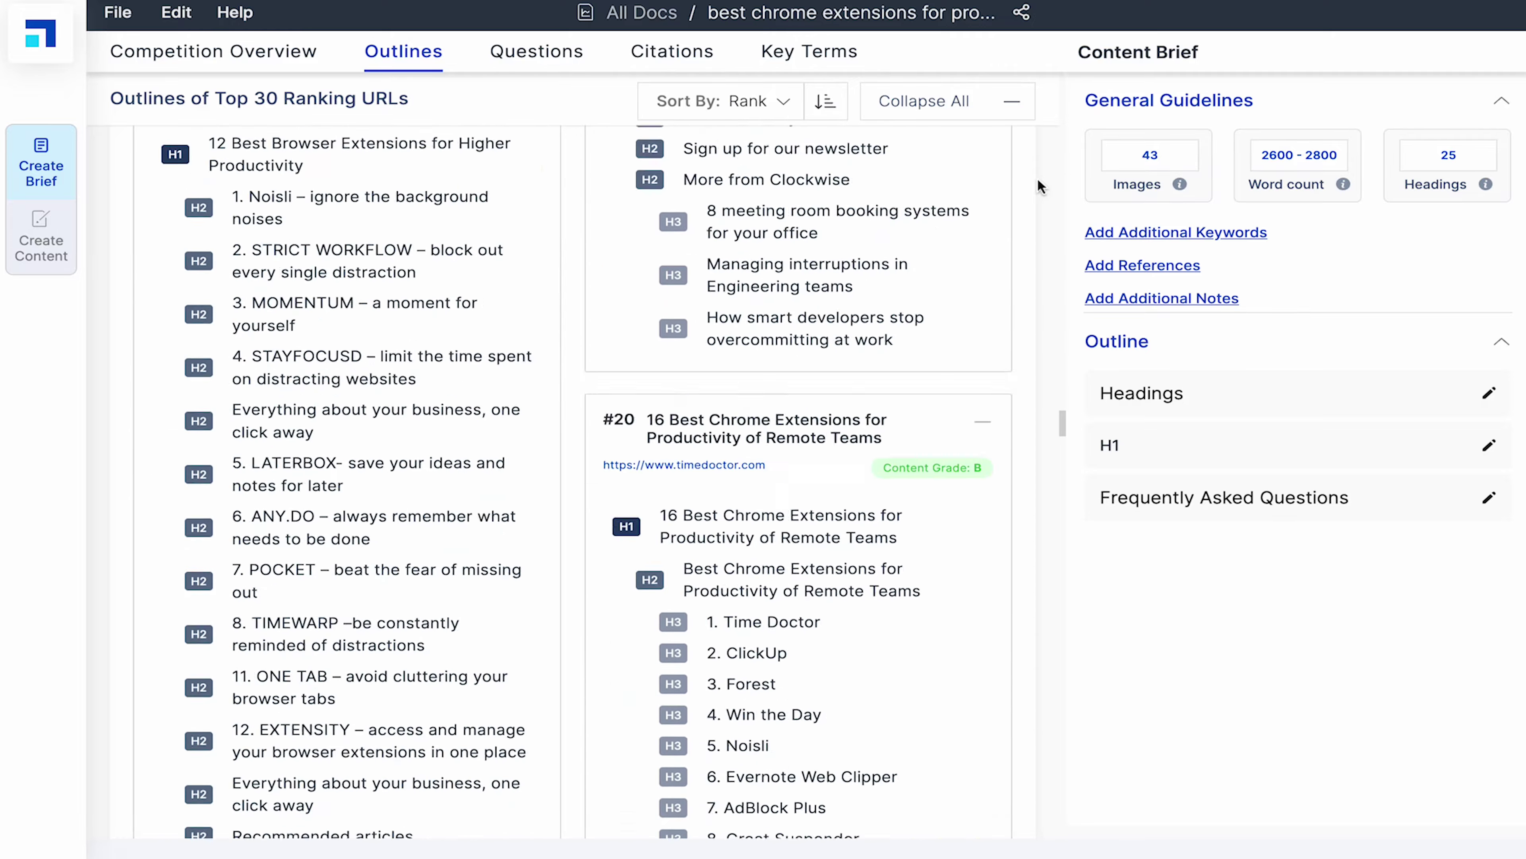
{"action": "scroll", "coordinate": [1038, 181], "scroll_direction": "down", "scroll_amount": 12}
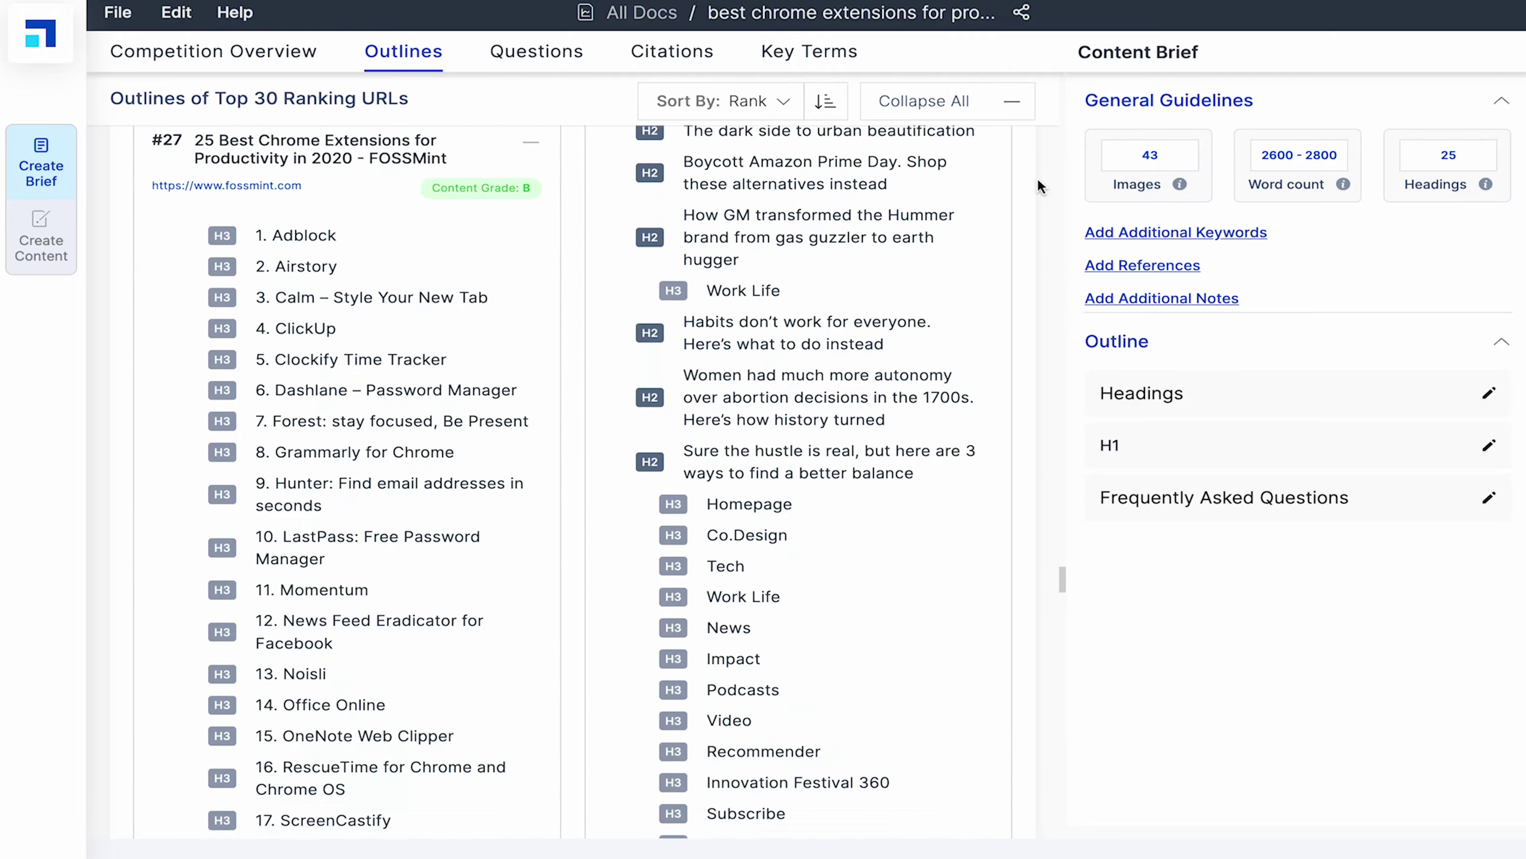
{"action": "scroll", "coordinate": [1038, 180], "scroll_direction": "down", "scroll_amount": 12}
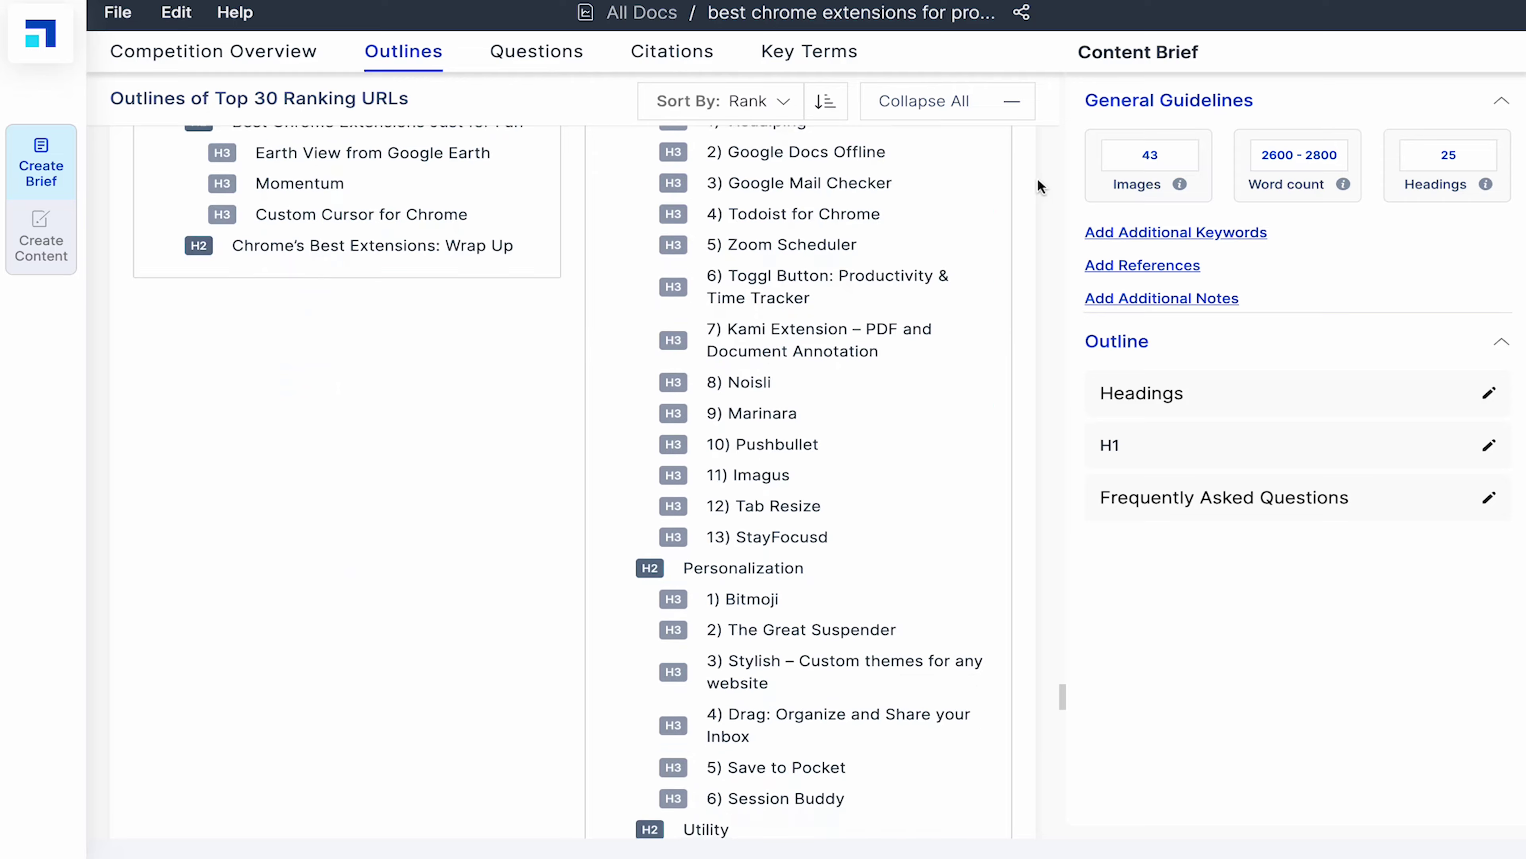
{"action": "scroll", "coordinate": [1038, 186], "scroll_direction": "down", "scroll_amount": 12}
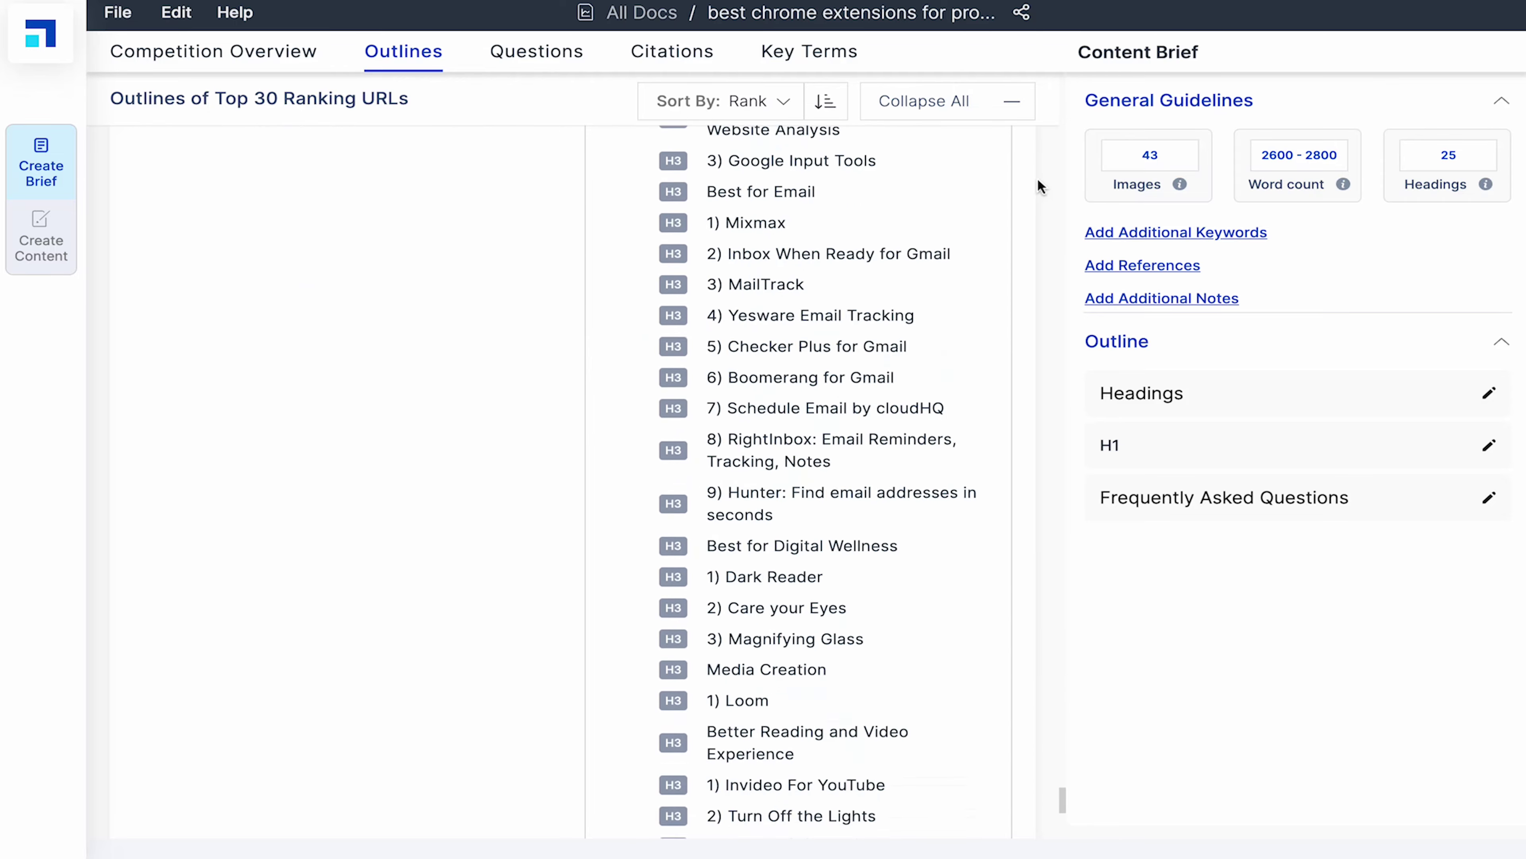
{"action": "scroll", "coordinate": [1038, 180], "scroll_direction": "up", "scroll_amount": 15}
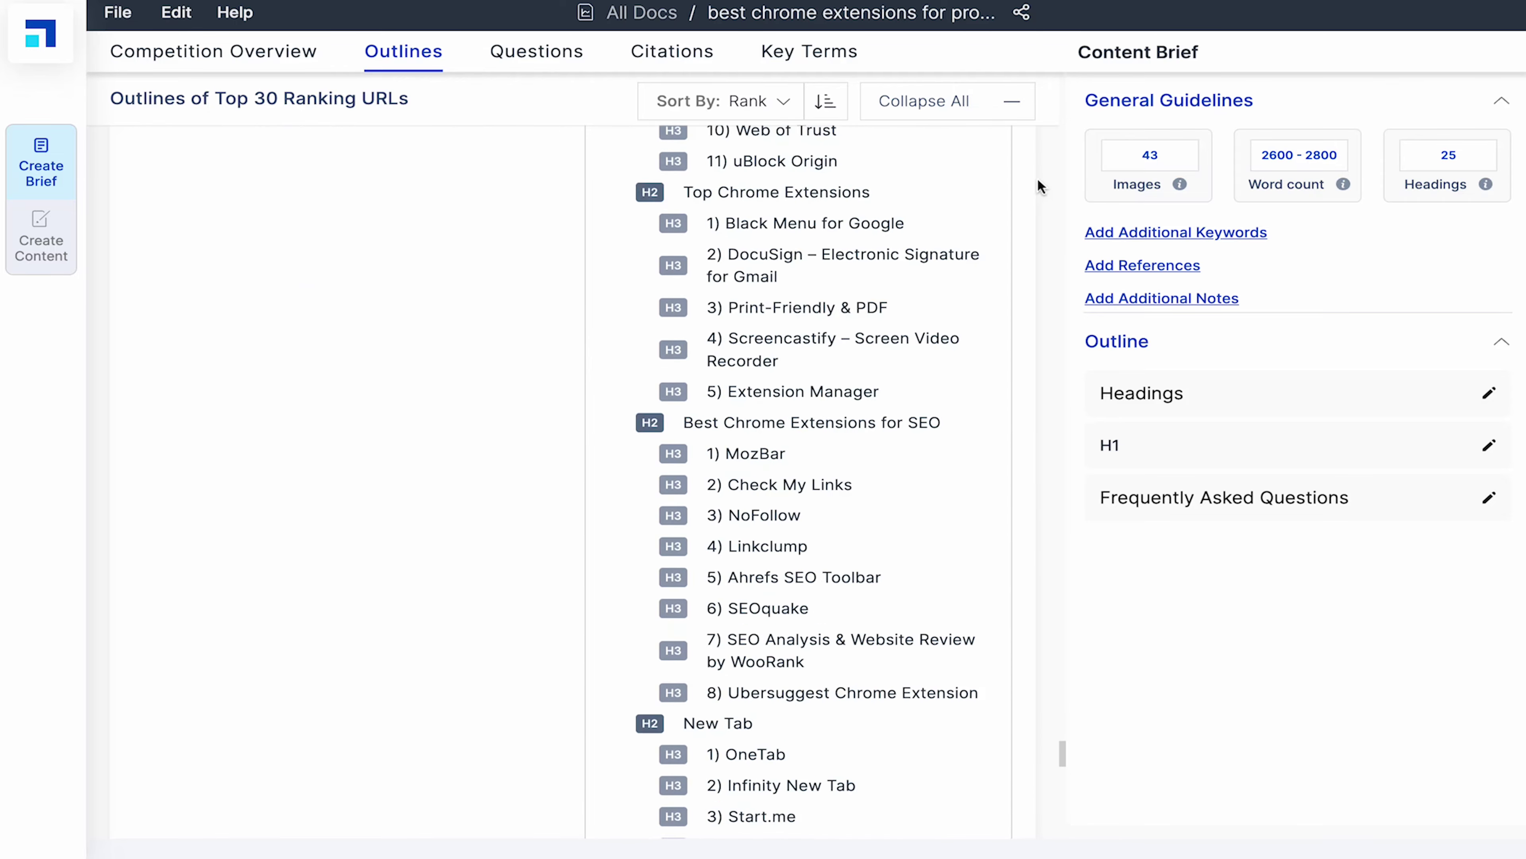
{"action": "scroll", "coordinate": [1037, 180], "scroll_direction": "up", "scroll_amount": 20}
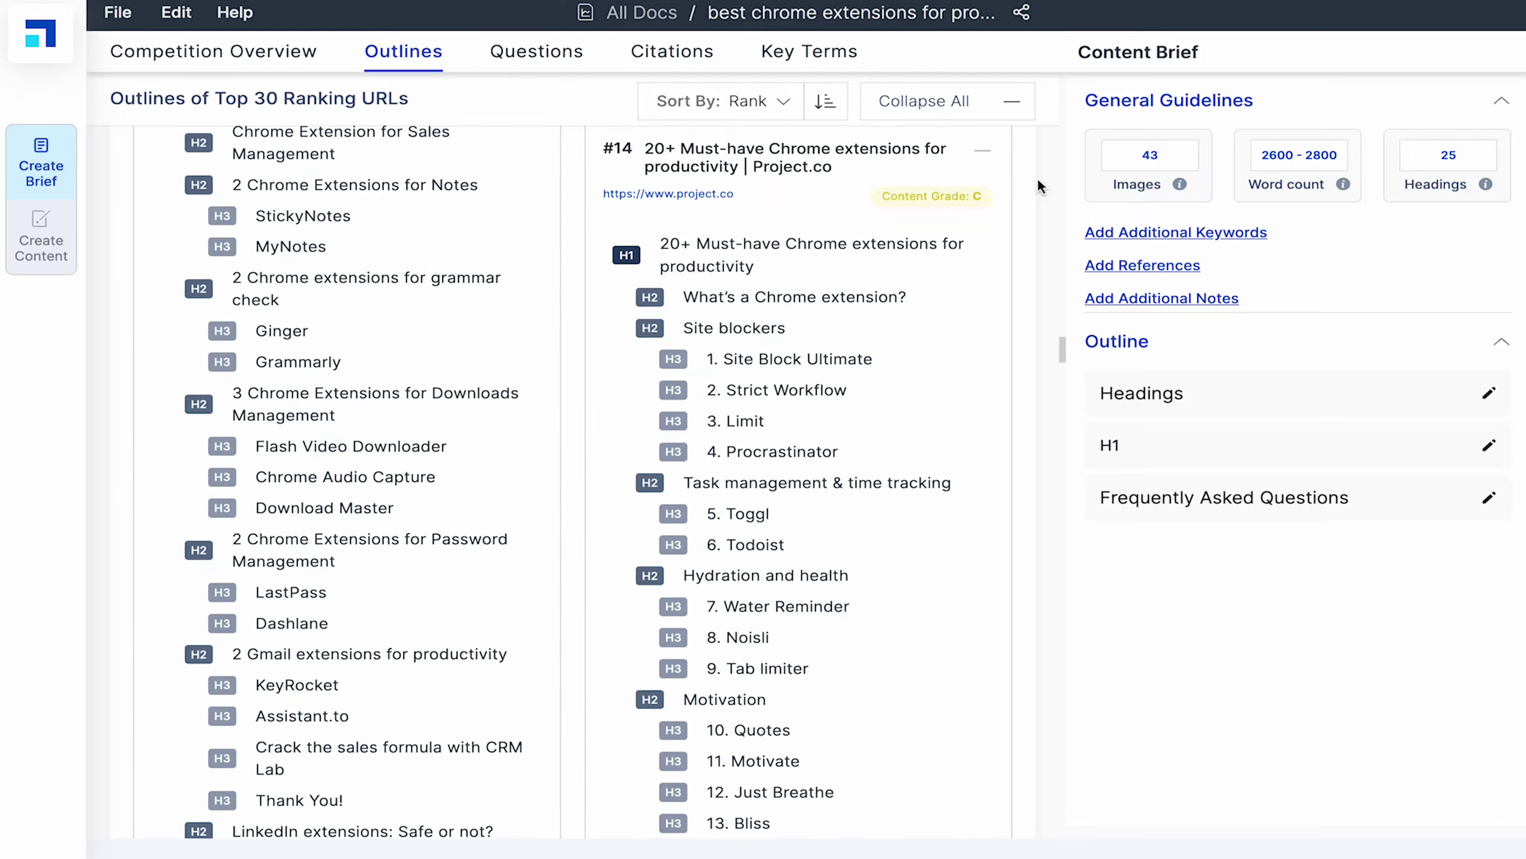
{"action": "scroll", "coordinate": [1037, 179], "scroll_direction": "up", "scroll_amount": 15}
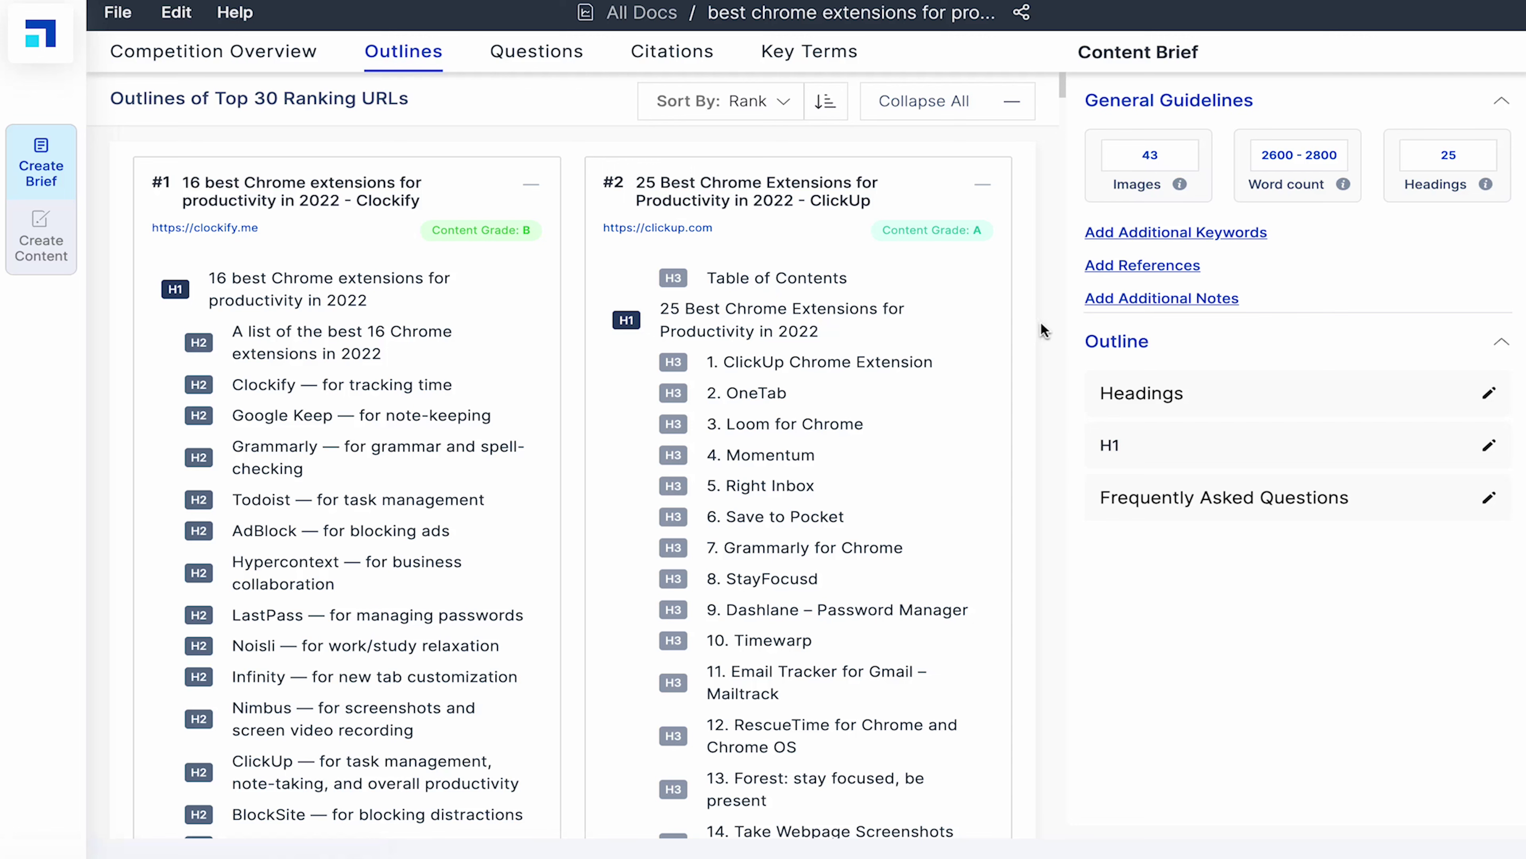
Add Clockify's headings from 'A list…' through AdBlock to the brief outline
{"action": "scroll", "coordinate": [1040, 324], "scroll_direction": "down", "scroll_amount": 1}
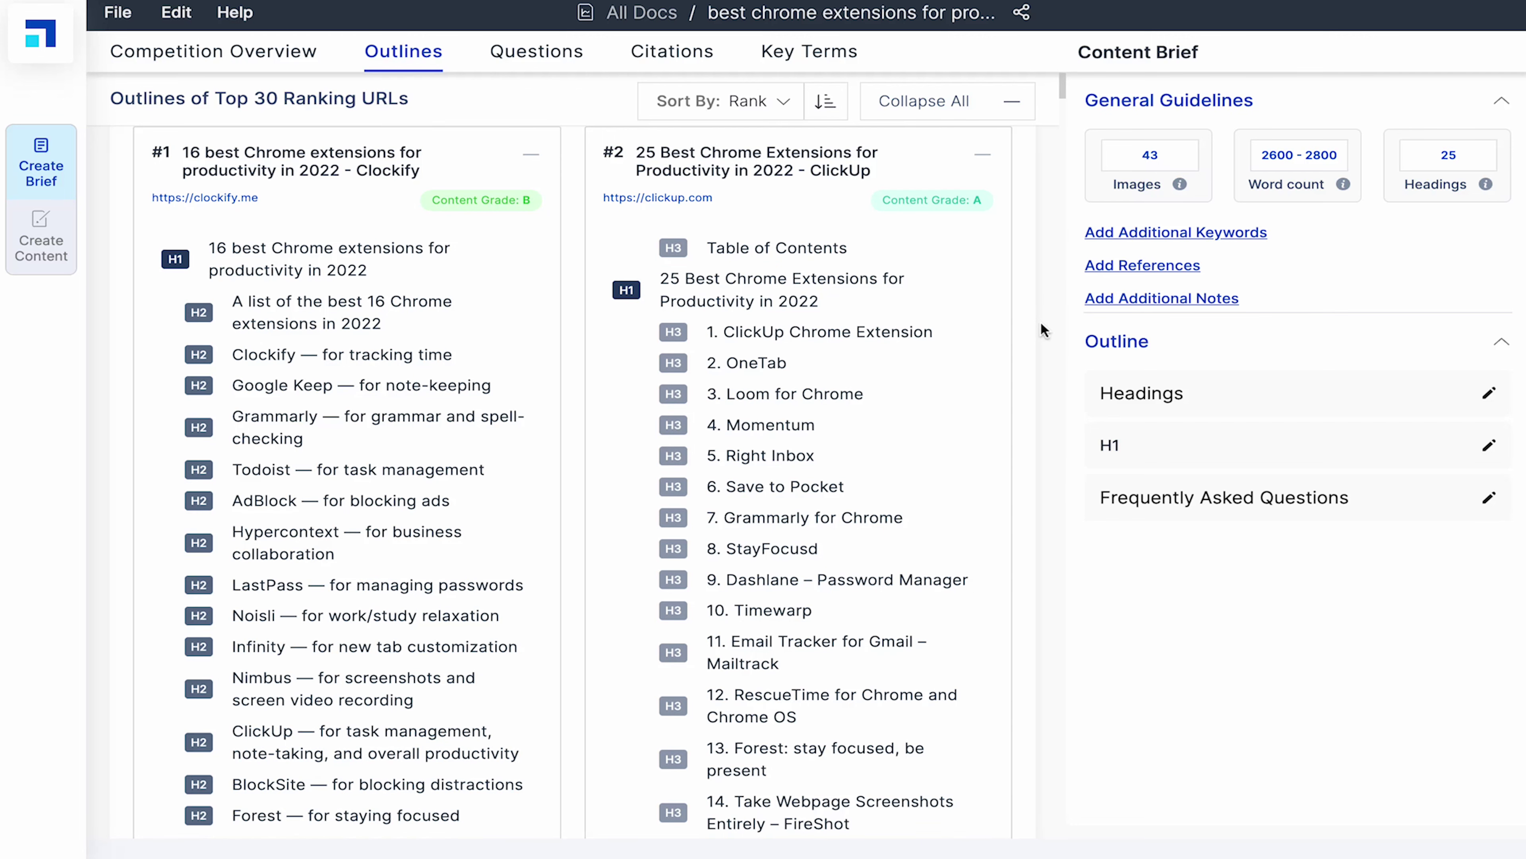
{"action": "scroll", "coordinate": [1021, 282], "scroll_direction": "up", "scroll_amount": 1}
{"action": "left_click_drag", "start_coordinate": [300, 342], "coordinate": [299, 573]}
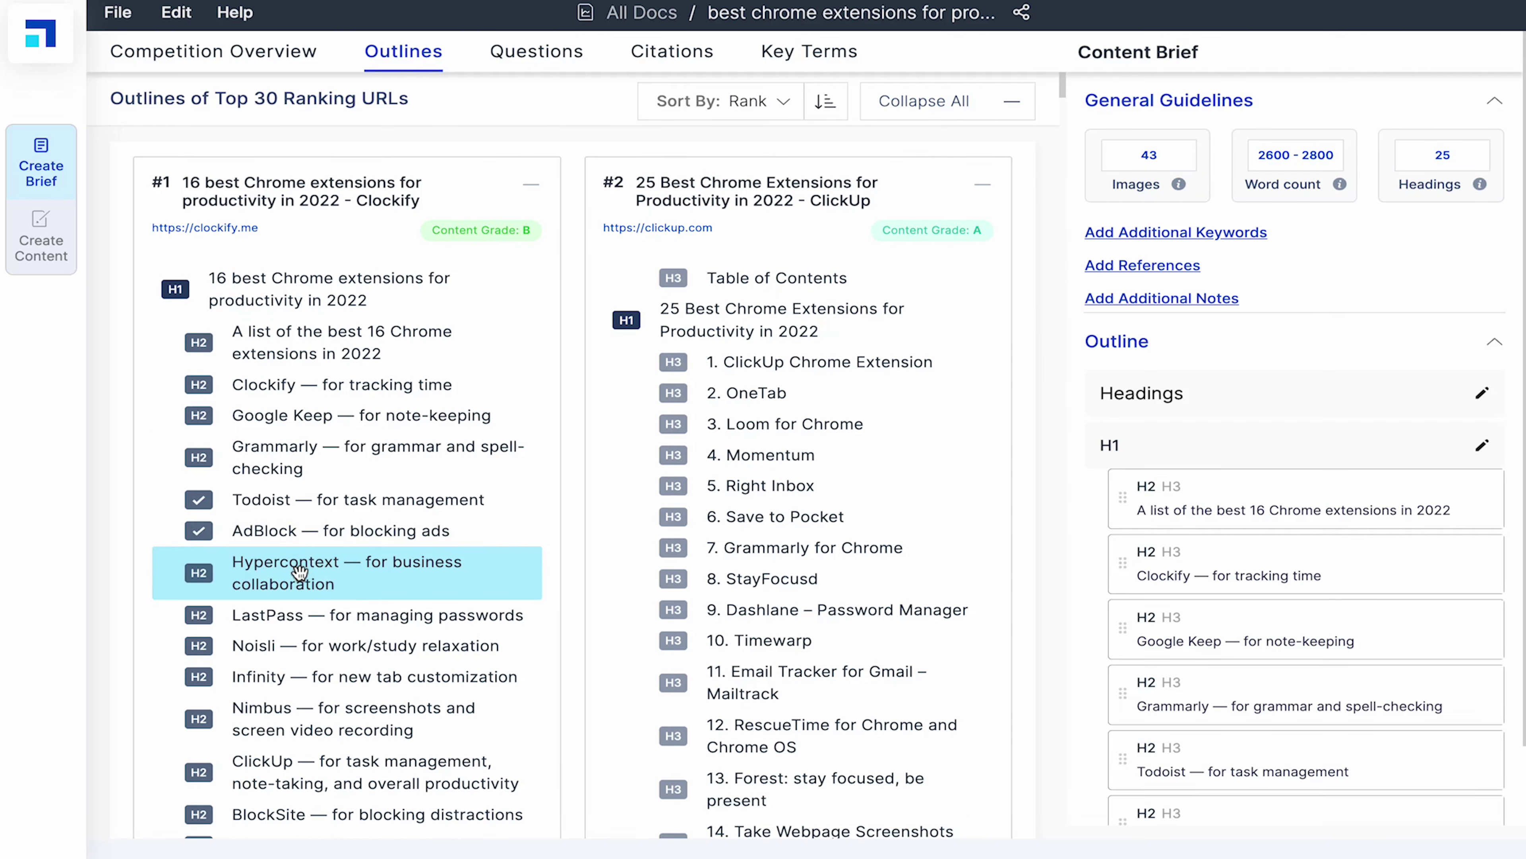
Add Hypercontext, BlockSite, Forest, Vimium, Trello and Todoist headings to the brief outline
{"action": "left_click", "coordinate": [299, 572]}
{"action": "scroll", "coordinate": [298, 602], "scroll_direction": "down", "scroll_amount": 5}
{"action": "left_click", "coordinate": [301, 658]}
{"action": "left_click", "coordinate": [301, 691]}
{"action": "left_click", "coordinate": [294, 620]}
{"action": "left_click", "coordinate": [300, 589]}
{"action": "left_click", "coordinate": [288, 682]}
{"action": "left_click", "coordinate": [264, 712]}
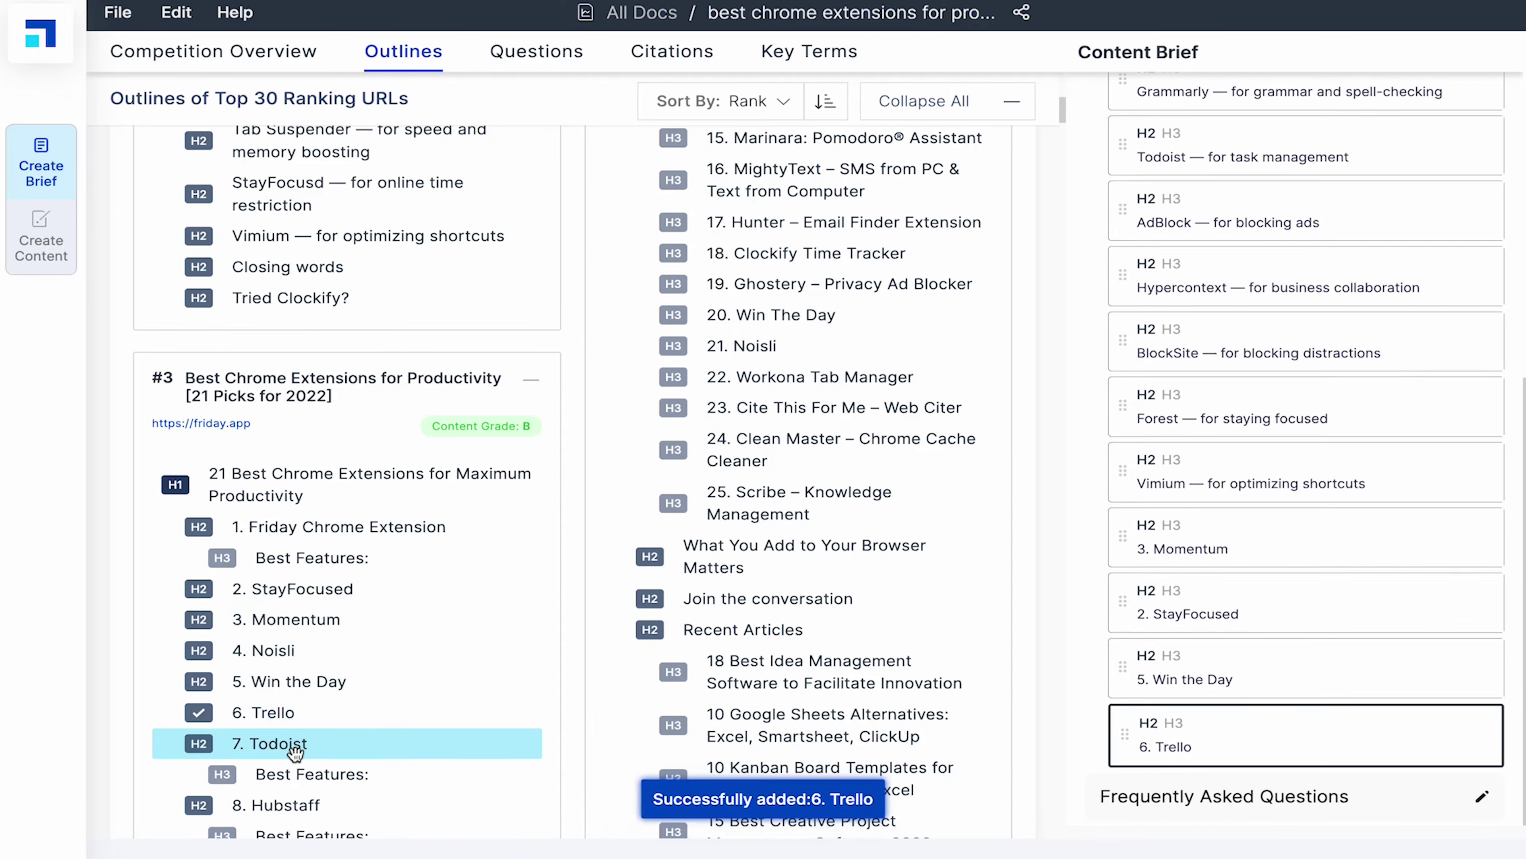
{"action": "left_click", "coordinate": [295, 745]}
Add Right Inbox, Boomerang for Gmail, Noisili, Strict Workflow, Win the Day, OneTab and Scribe headings
{"action": "scroll", "coordinate": [361, 662], "scroll_direction": "down", "scroll_amount": 20}
{"action": "left_click", "coordinate": [736, 327]}
{"action": "left_click", "coordinate": [775, 361]}
{"action": "left_click", "coordinate": [729, 422]}
{"action": "left_click", "coordinate": [752, 485]}
{"action": "scroll", "coordinate": [739, 511], "scroll_direction": "down", "scroll_amount": 2}
{"action": "left_click", "coordinate": [746, 519]}
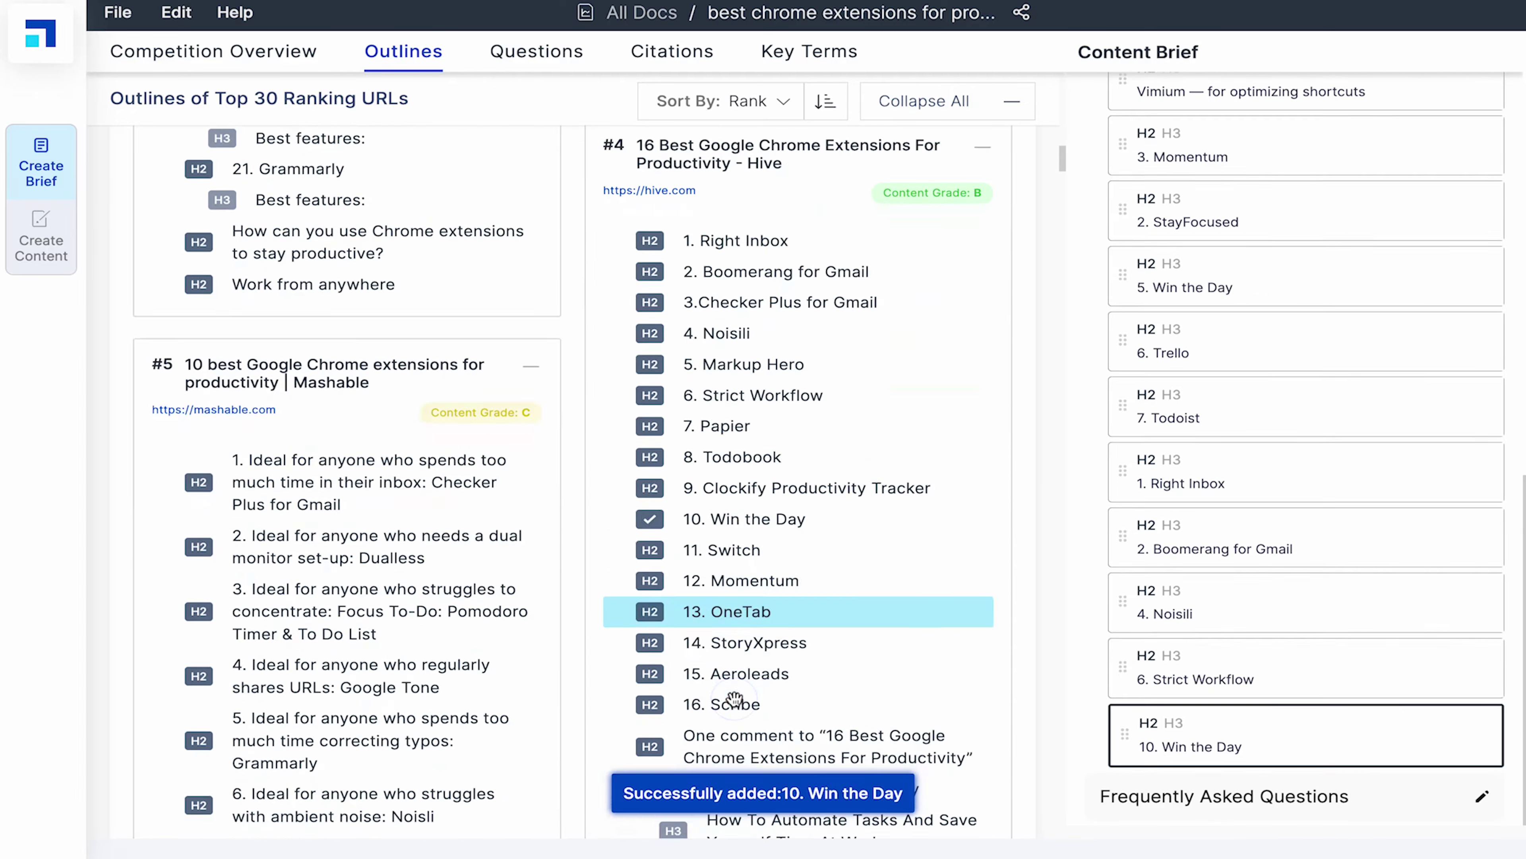
{"action": "left_click", "coordinate": [734, 699]}
{"action": "scroll", "coordinate": [721, 541], "scroll_direction": "down", "scroll_amount": 14}
Add the Bitwarden heading, and remove the briefly added LastPass and Get Ambition headings
{"action": "left_click", "coordinate": [691, 442]}
{"action": "scroll", "coordinate": [692, 618], "scroll_direction": "down", "scroll_amount": 5}
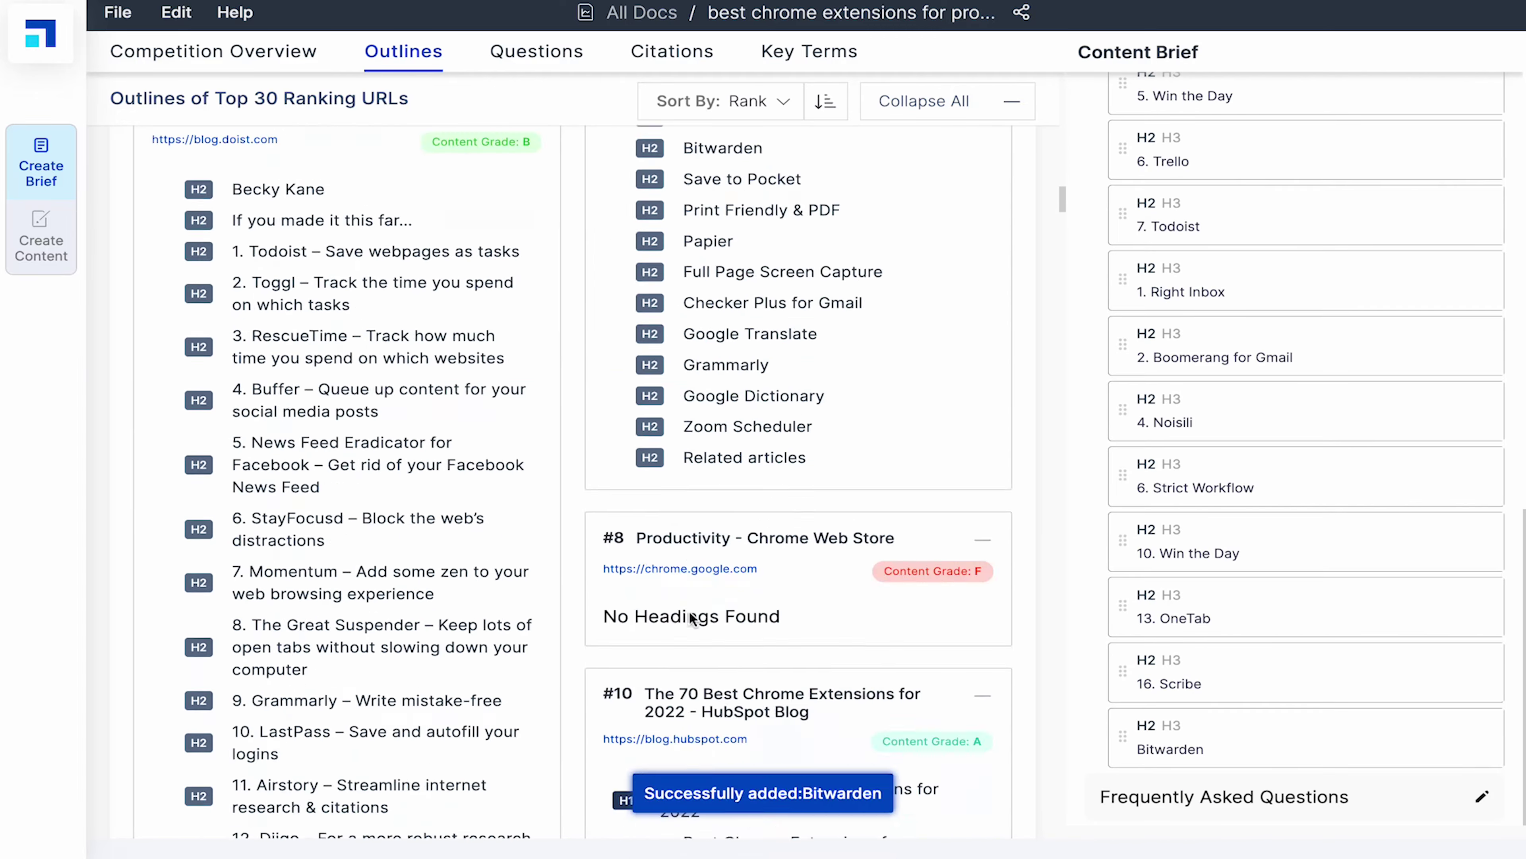
{"action": "scroll", "coordinate": [781, 619], "scroll_direction": "down", "scroll_amount": 6}
{"action": "left_click", "coordinate": [876, 624]}
{"action": "left_click", "coordinate": [1485, 662]}
{"action": "scroll", "coordinate": [861, 678], "scroll_direction": "down", "scroll_amount": 3}
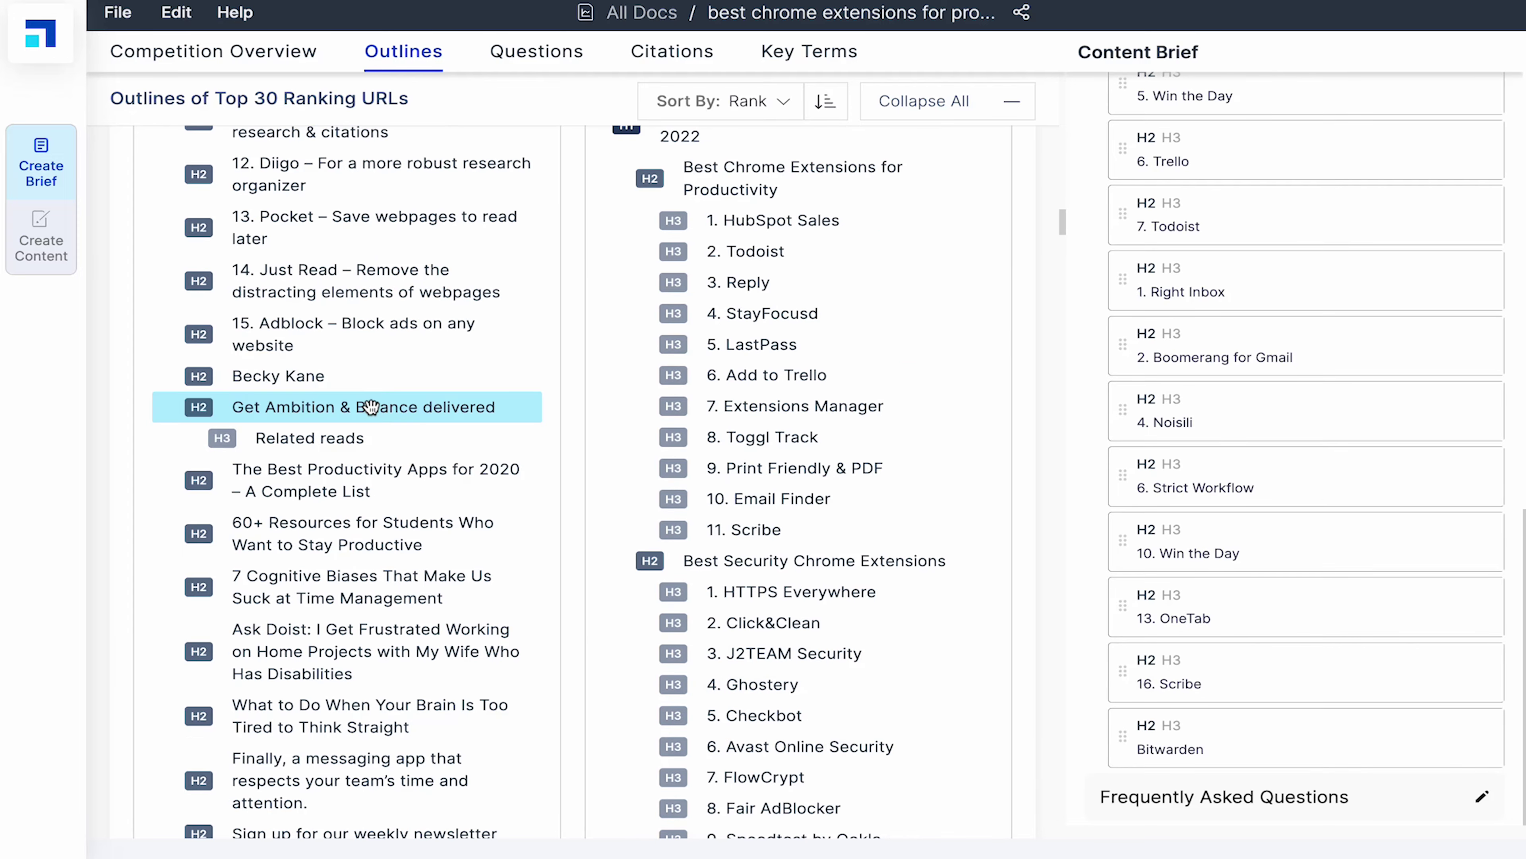
{"action": "left_click", "coordinate": [371, 407]}
{"action": "left_click", "coordinate": [1485, 747]}
{"action": "scroll", "coordinate": [613, 662], "scroll_direction": "down", "scroll_amount": 10}
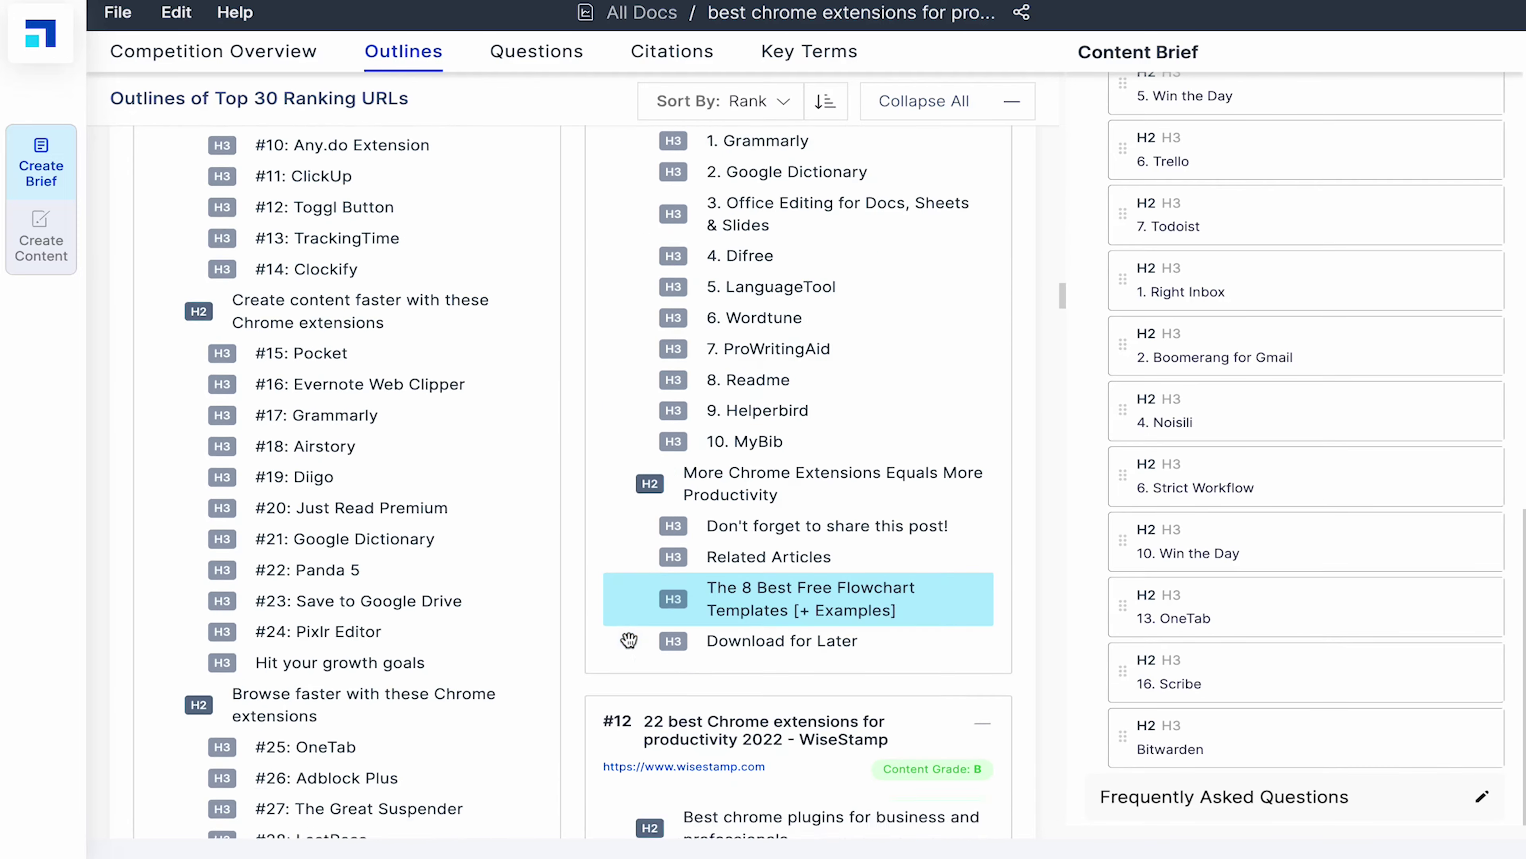
{"action": "scroll", "coordinate": [629, 640], "scroll_direction": "down", "scroll_amount": 15}
Add Magical - Auto Text Expander, Leech Block, Just Read and PerfectPixel headings to the outline
{"action": "left_click", "coordinate": [677, 588]}
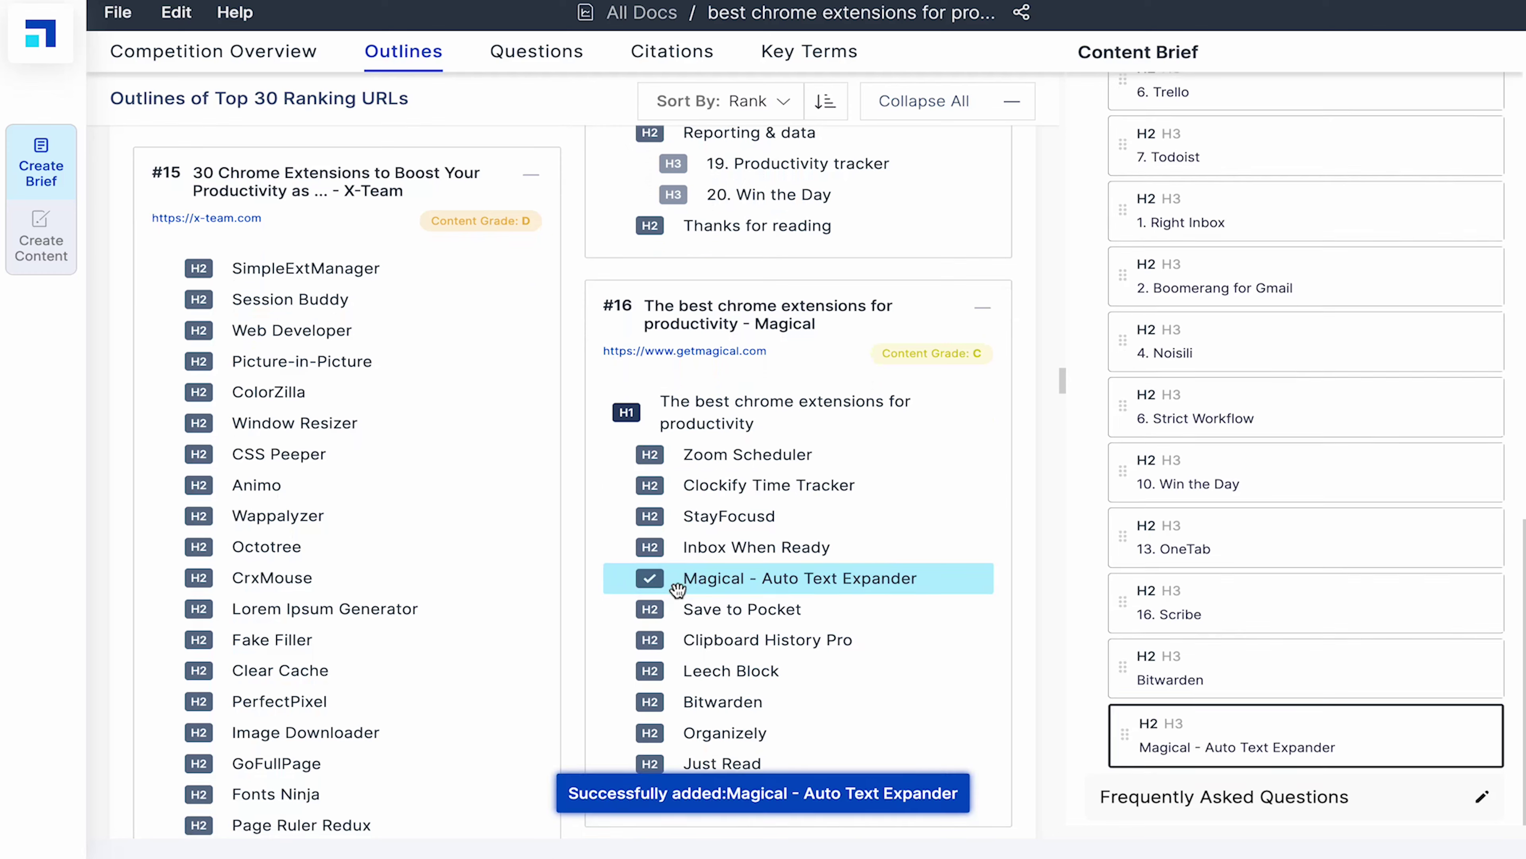
{"action": "left_click", "coordinate": [677, 669]}
{"action": "left_click", "coordinate": [678, 761]}
{"action": "left_click", "coordinate": [205, 700]}
{"action": "scroll", "coordinate": [1129, 643], "scroll_direction": "up", "scroll_amount": 3}
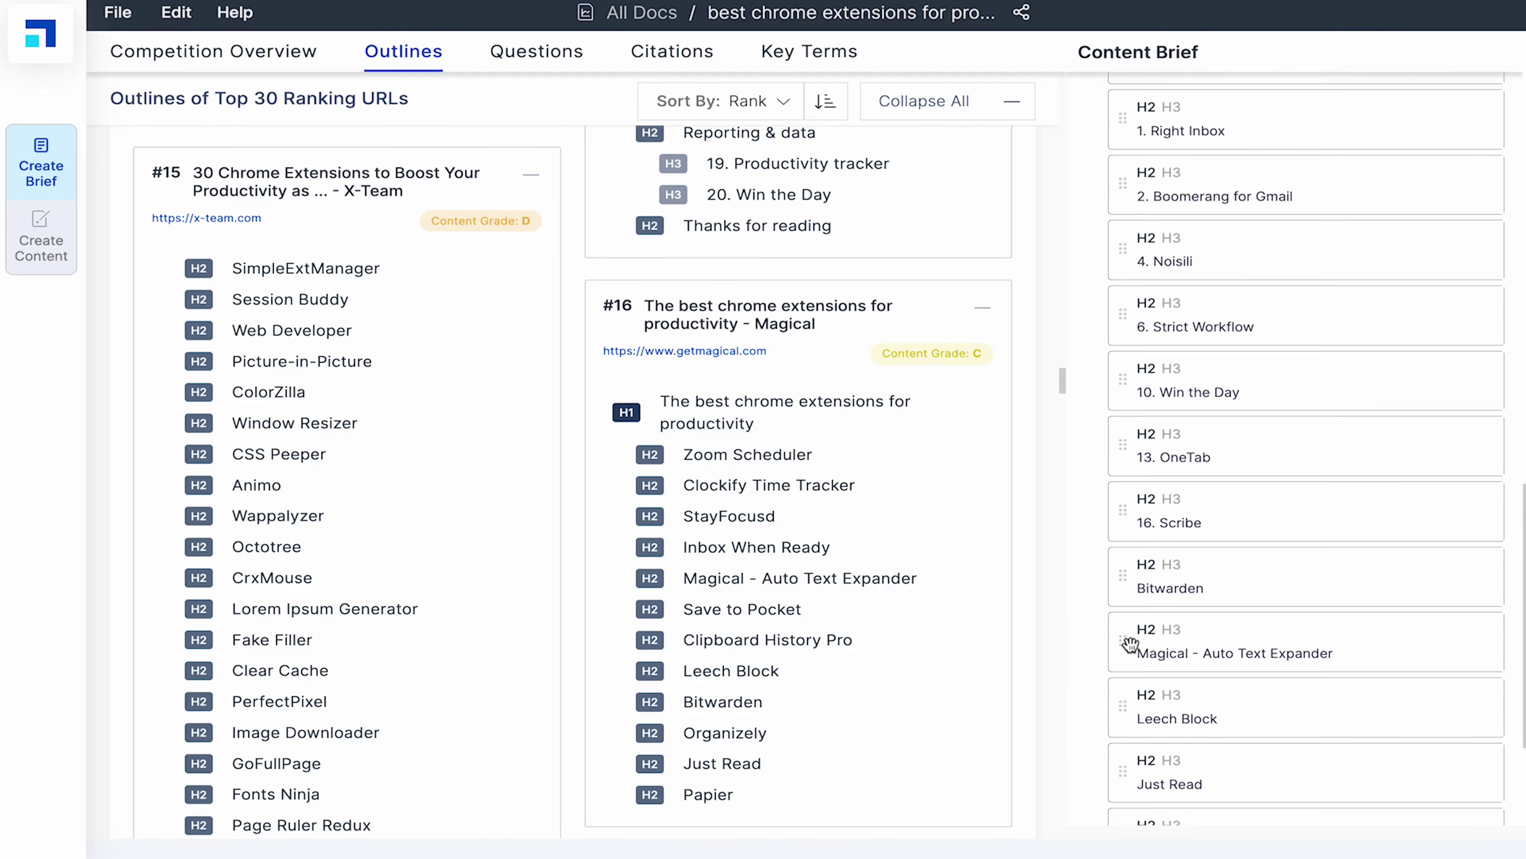
{"action": "scroll", "coordinate": [1130, 645], "scroll_direction": "up", "scroll_amount": 10}
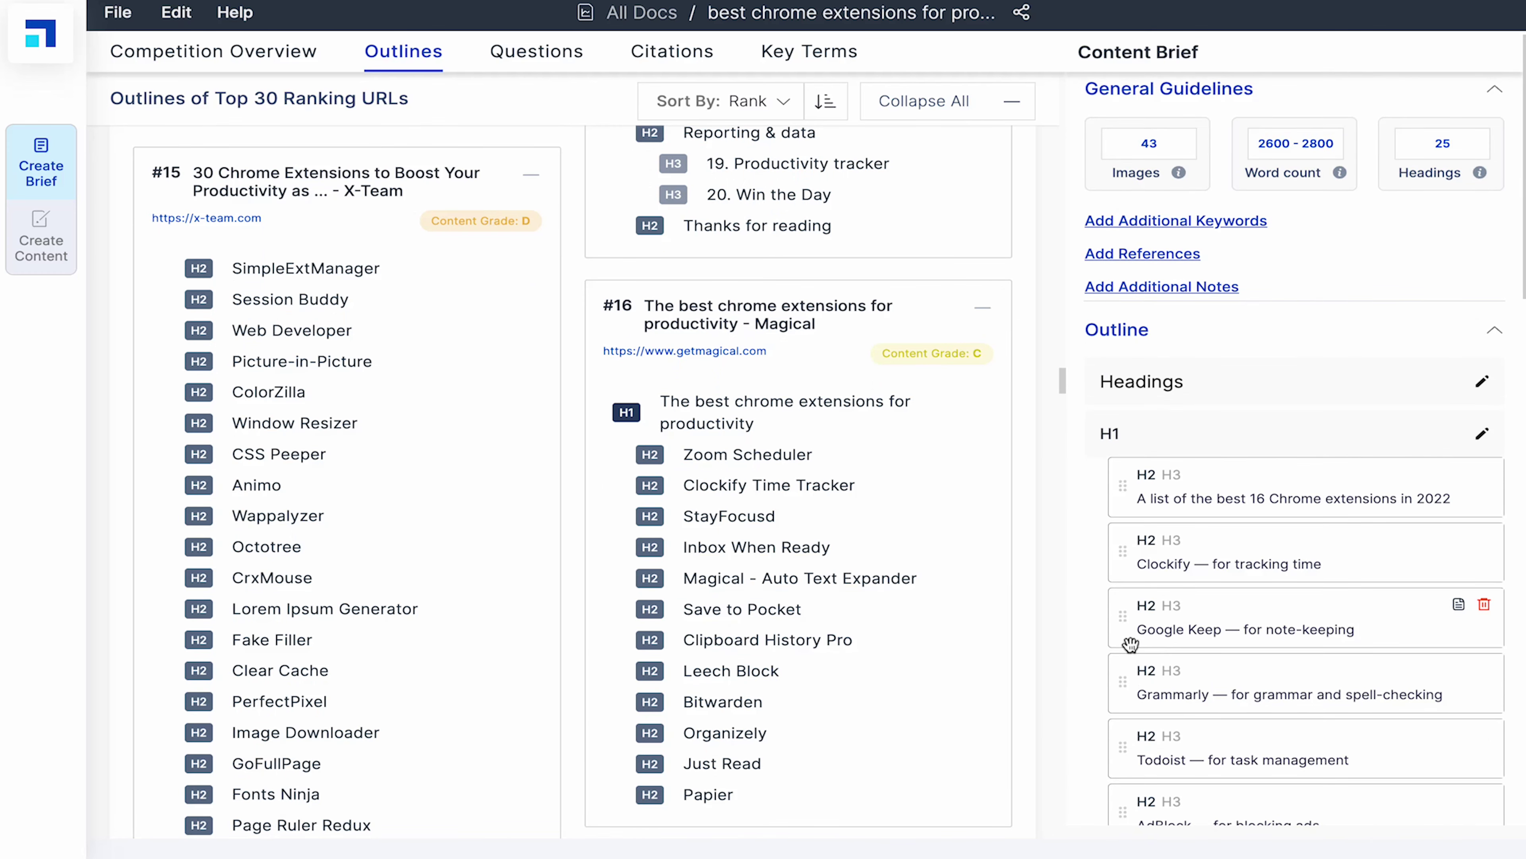
Set the brief's H1 to '30 Best Chrome Extensions For Increasing Productivity'
{"action": "left_click", "coordinate": [1485, 435]}
{"action": "type", "text": "30 Best"}
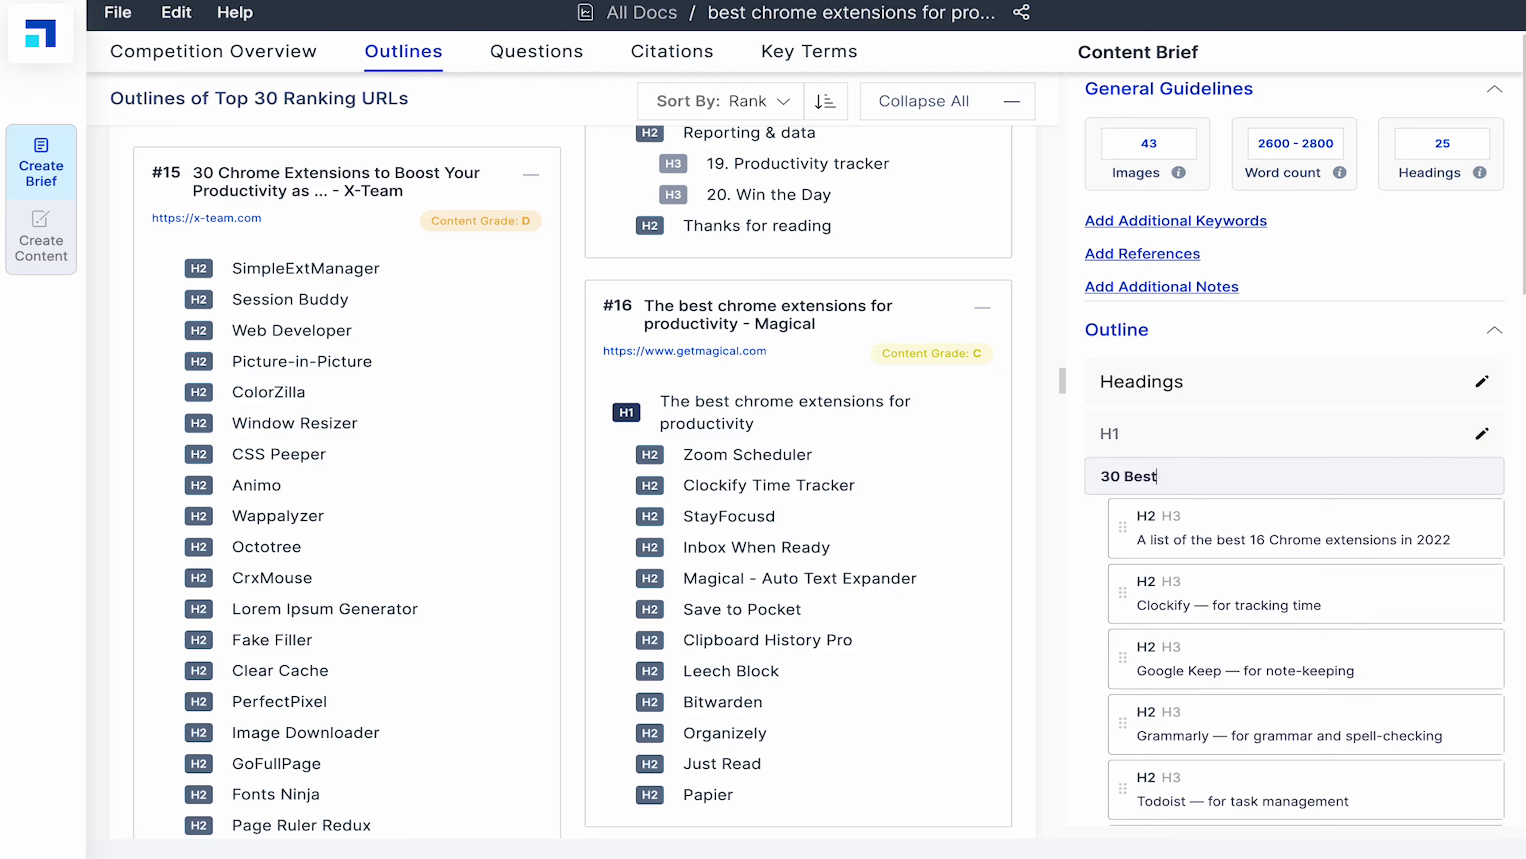
{"action": "type", "text": " Chrome Extensions"}
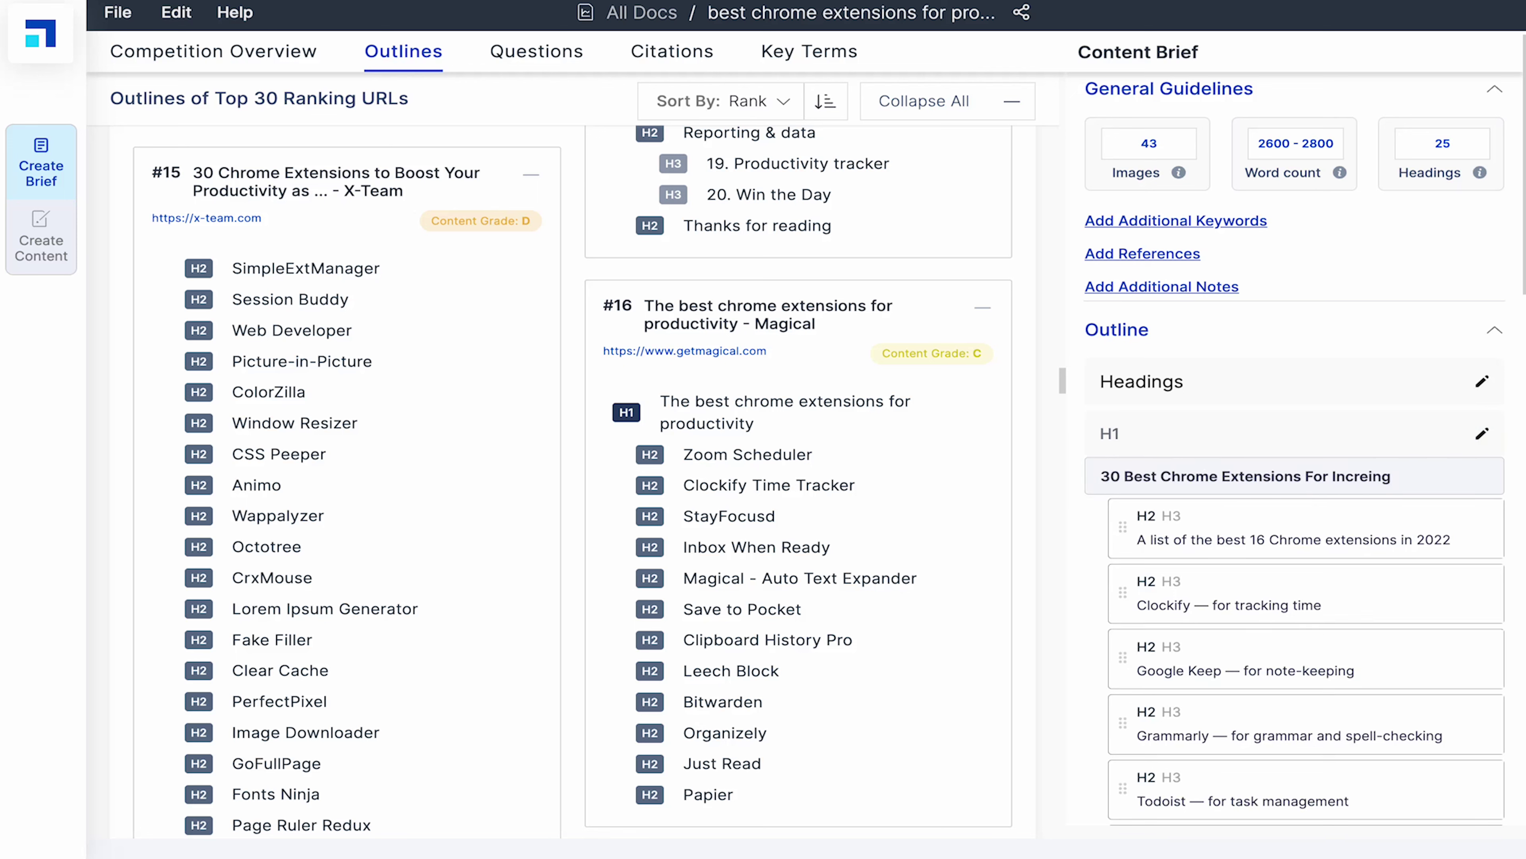
{"action": "type", "text": " For Increasing Productivity"}
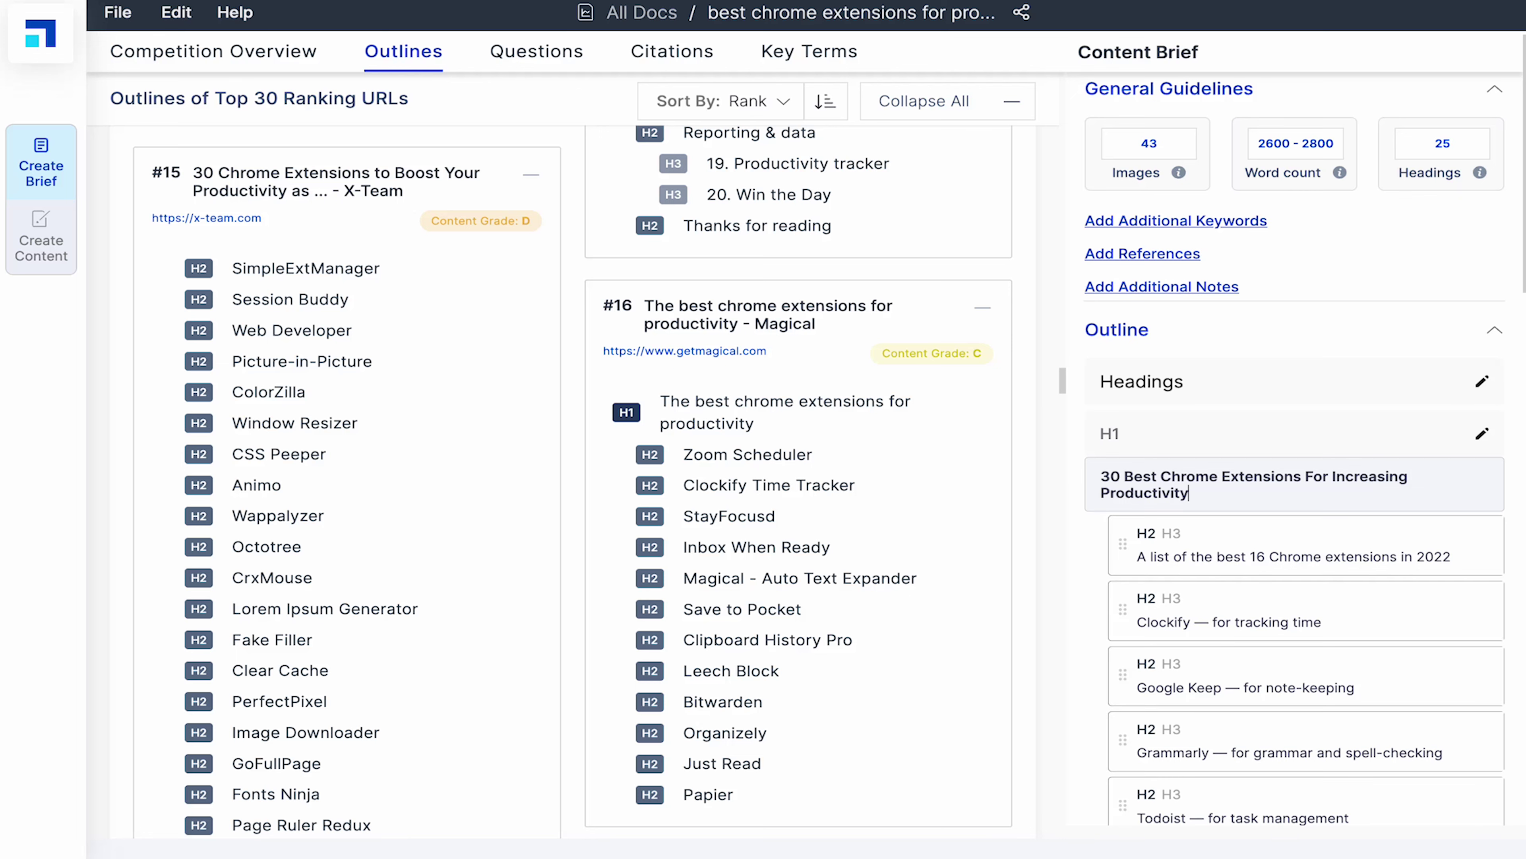
{"action": "left_click", "coordinate": [1088, 555]}
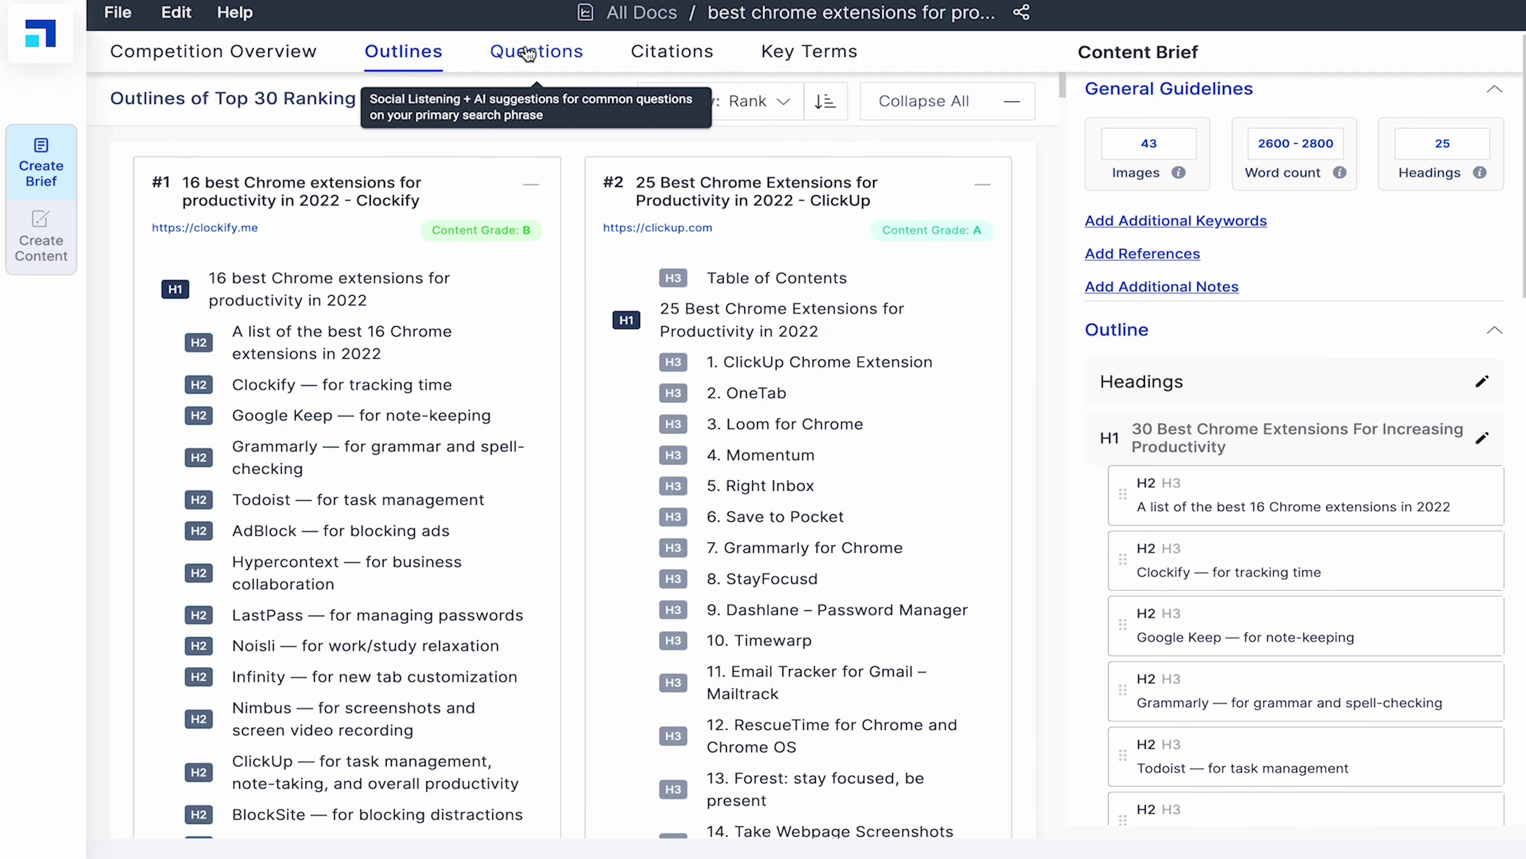
Insert the marketers, Ad Ops, drawbacks and 'get more done' questions as brief FAQs
{"action": "left_click", "coordinate": [572, 60]}
{"action": "mouse_move", "coordinate": [677, 272]}
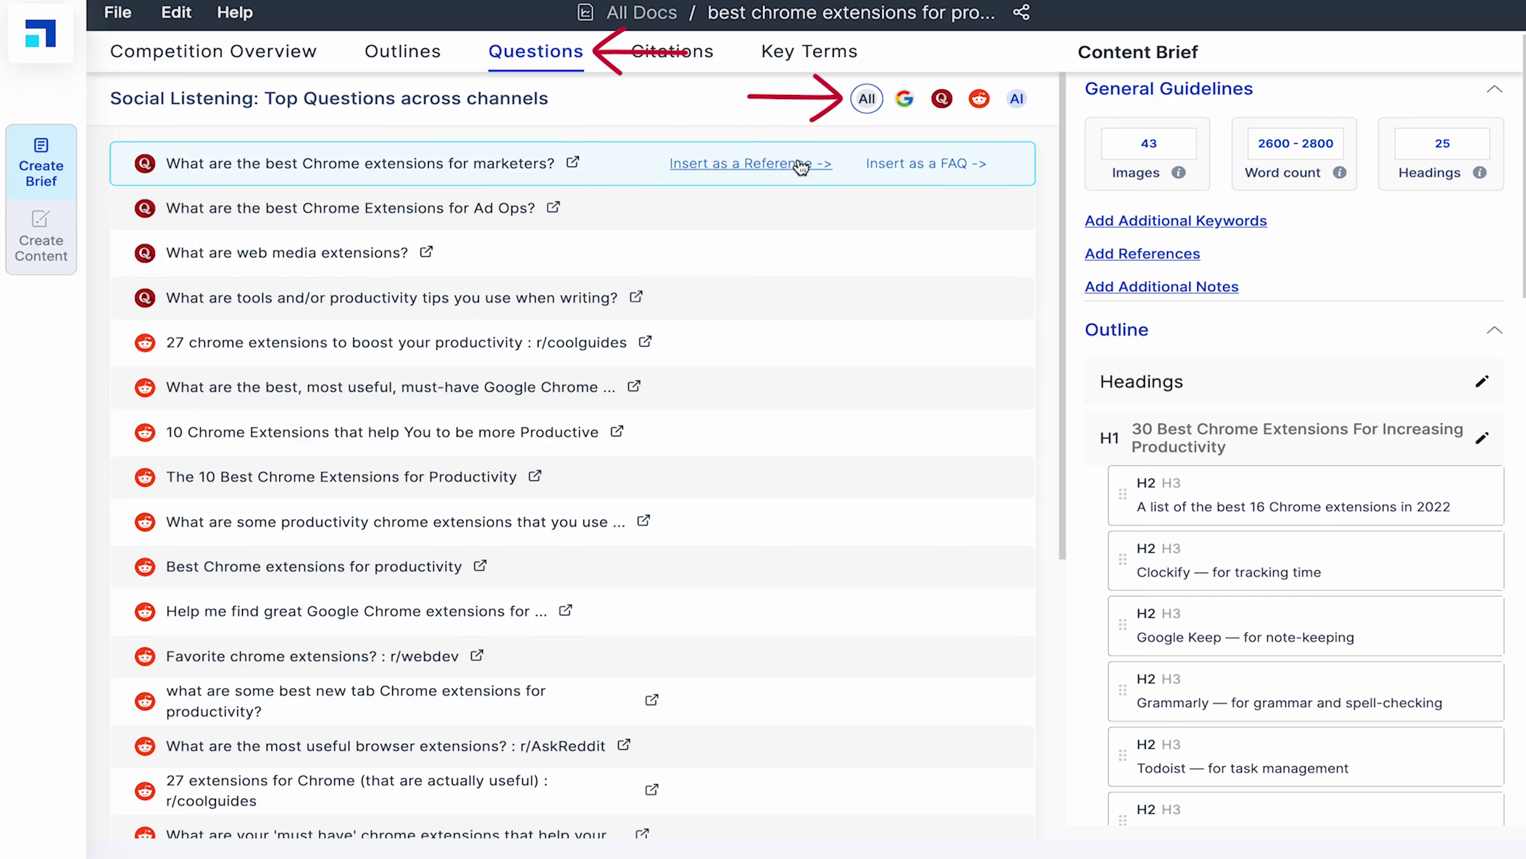
{"action": "left_click", "coordinate": [900, 165]}
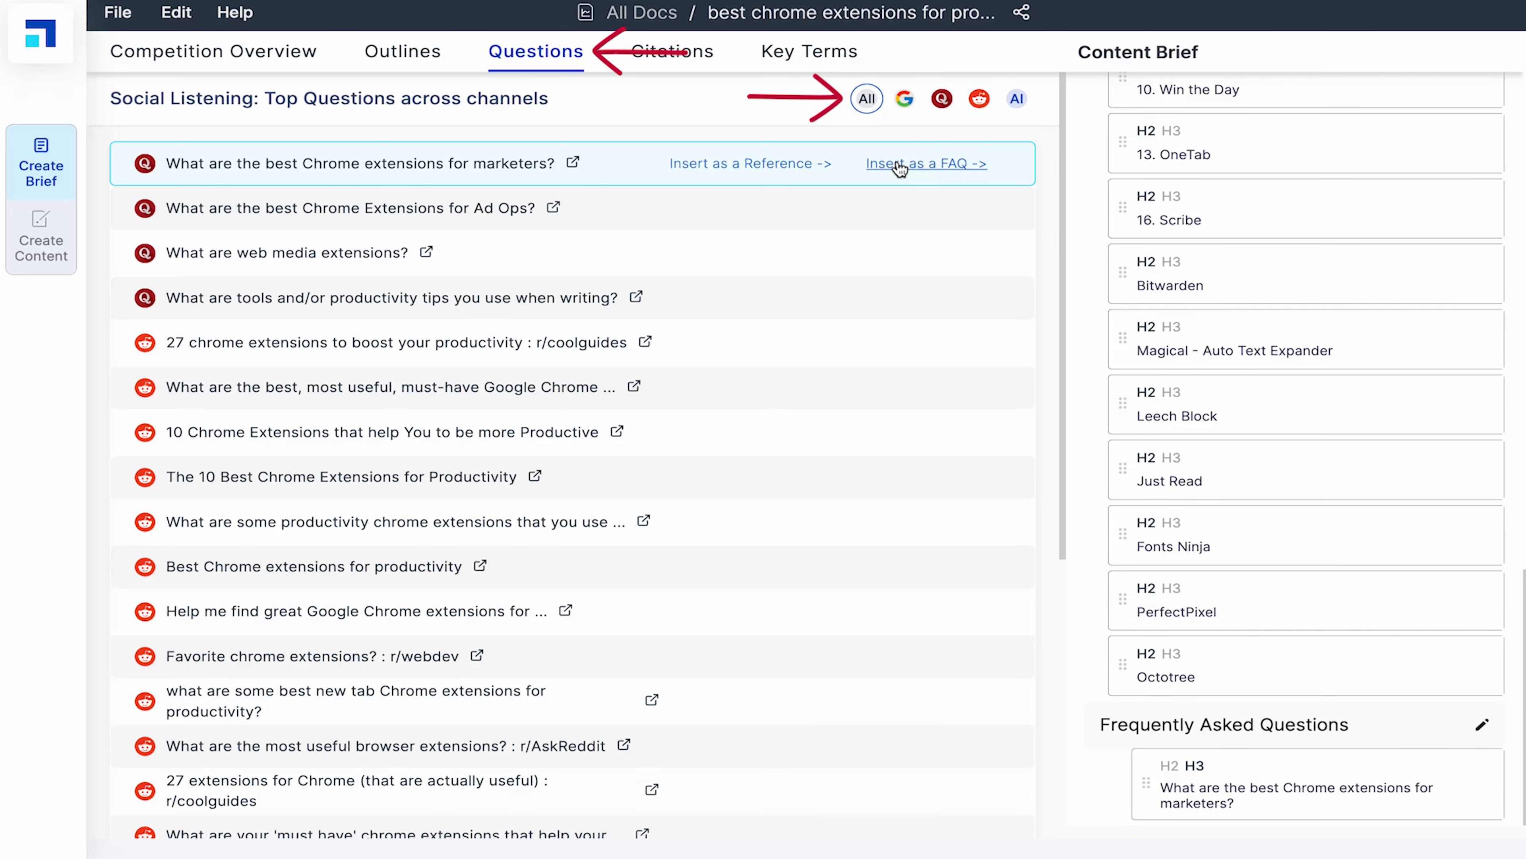
{"action": "left_click", "coordinate": [909, 208]}
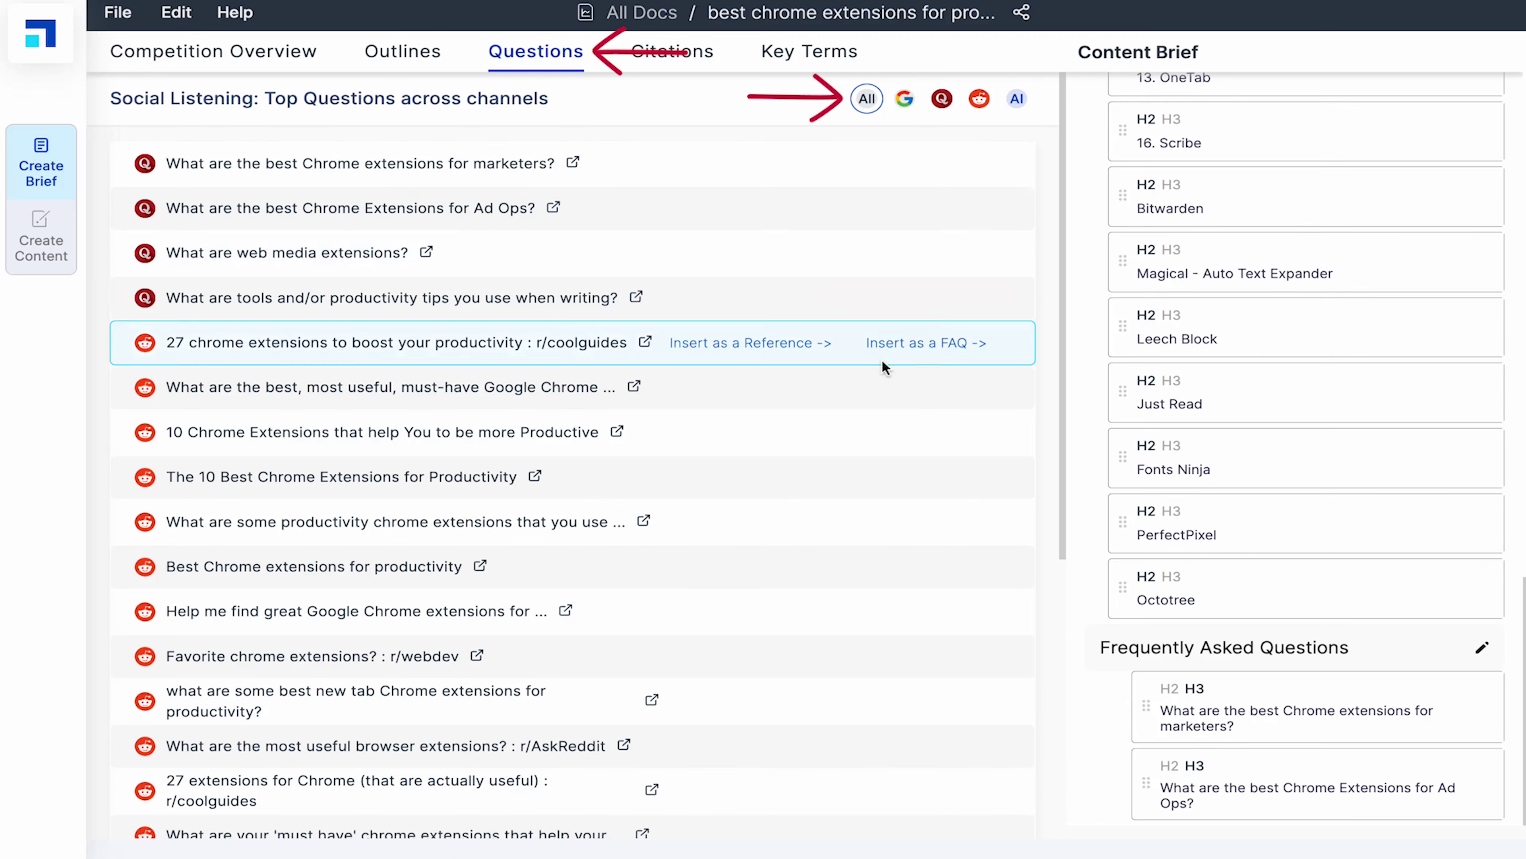
{"action": "scroll", "coordinate": [881, 364], "scroll_direction": "down", "scroll_amount": 1}
{"action": "scroll", "coordinate": [880, 364], "scroll_direction": "down", "scroll_amount": 6}
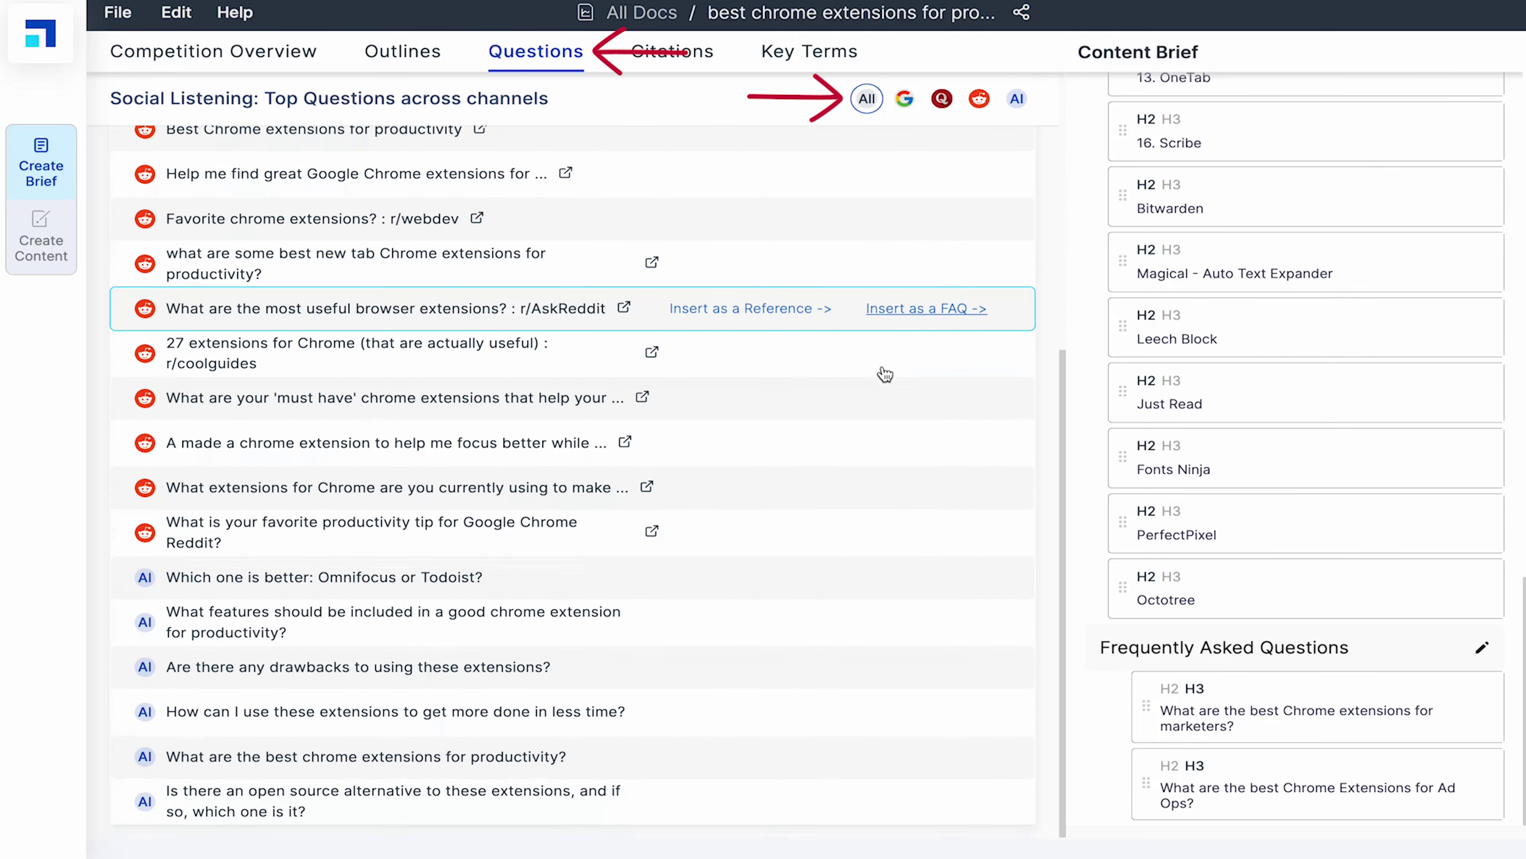
{"action": "left_click", "coordinate": [928, 667]}
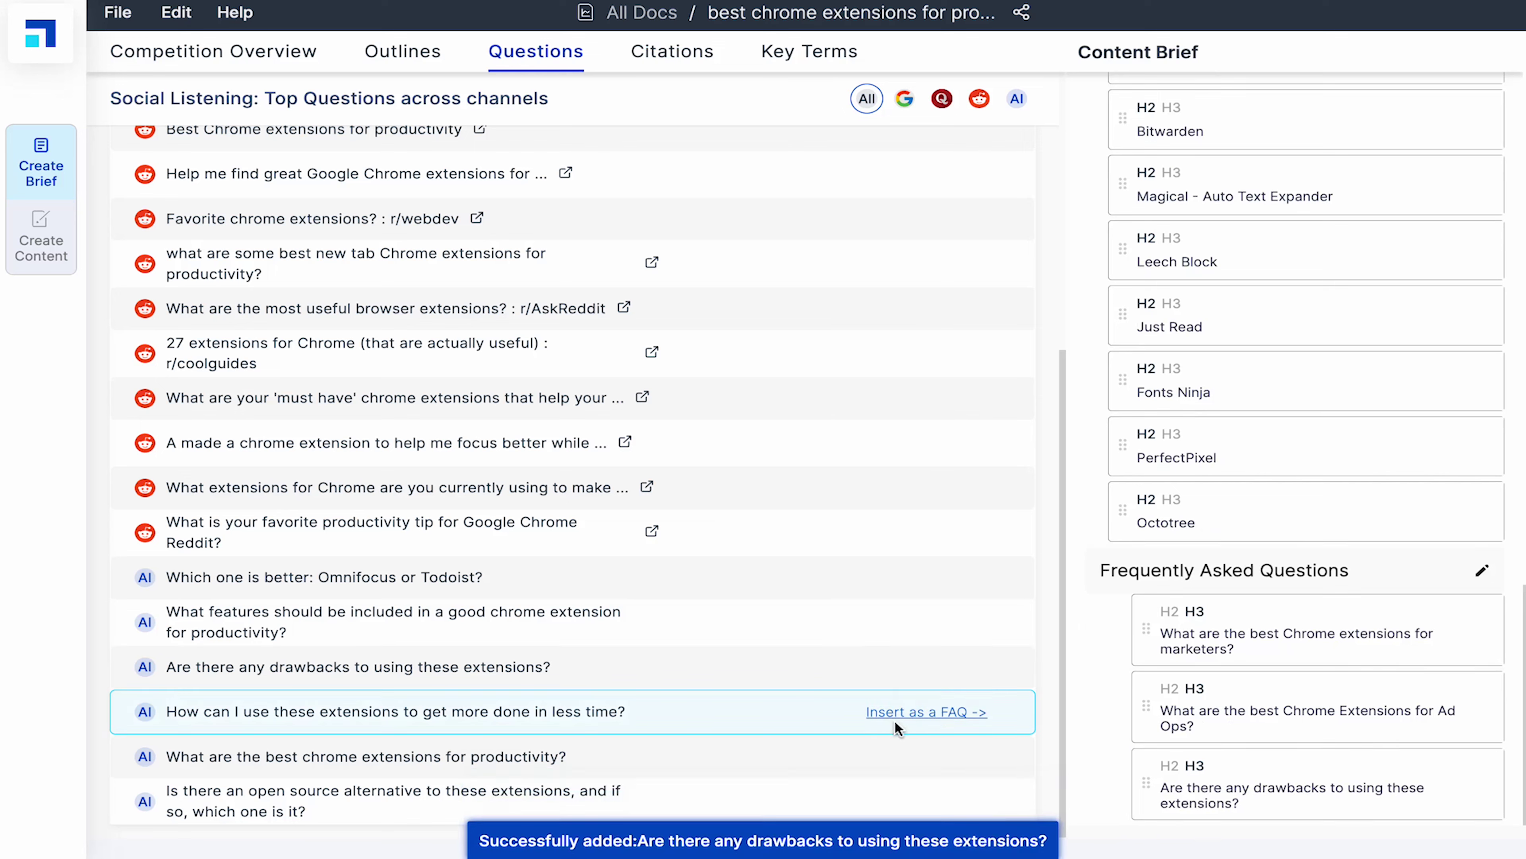
{"action": "left_click", "coordinate": [913, 713]}
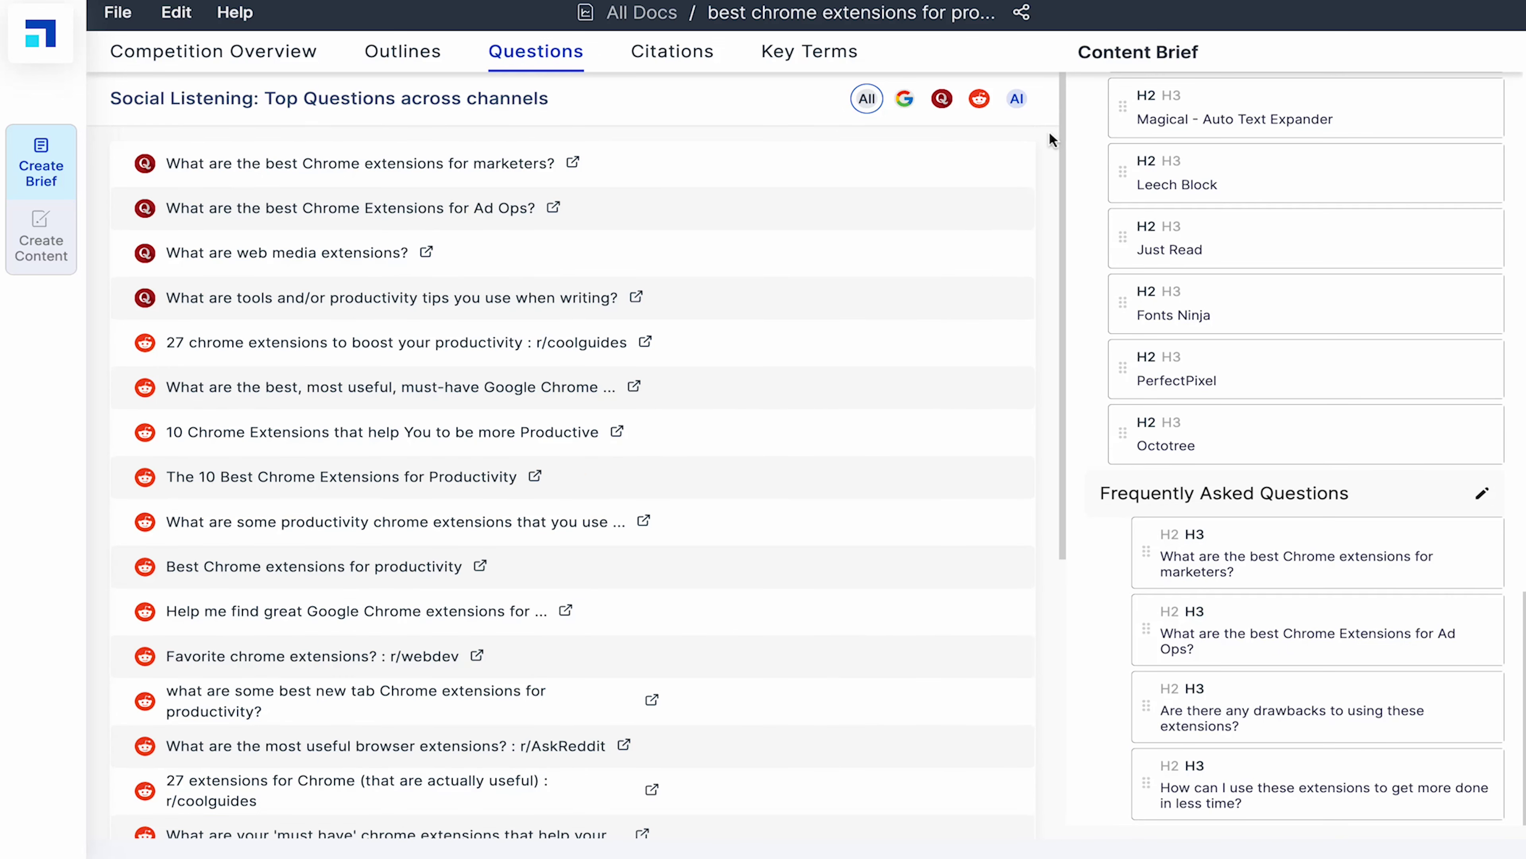
{"action": "left_click", "coordinate": [672, 51]}
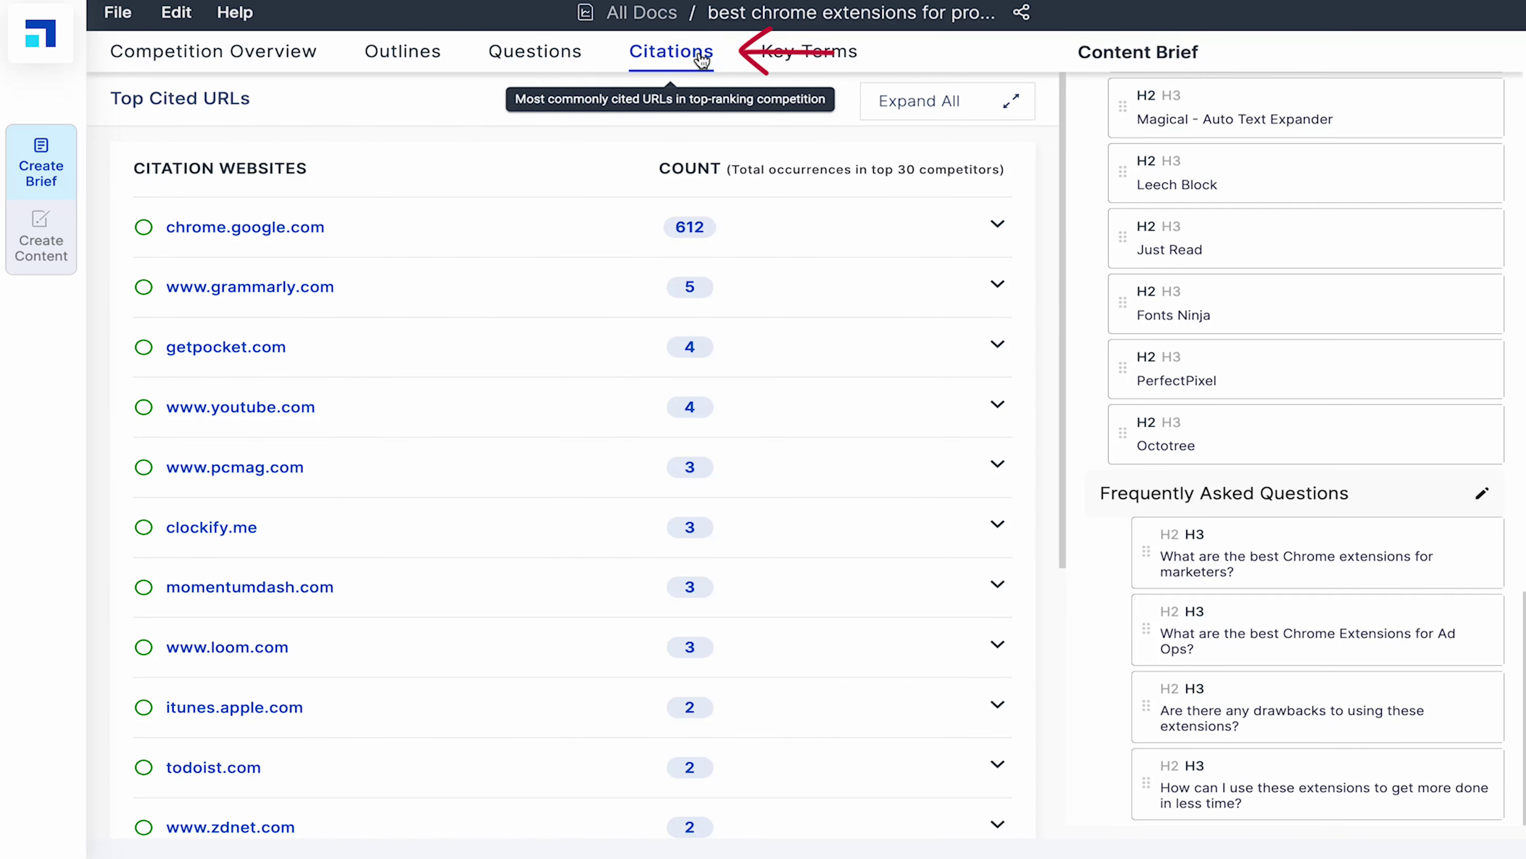
Expand chrome.google.com's 612 citations to review anchor texts and URLs, then collapse the row
{"action": "scroll", "coordinate": [821, 379], "scroll_direction": "down", "scroll_amount": 6}
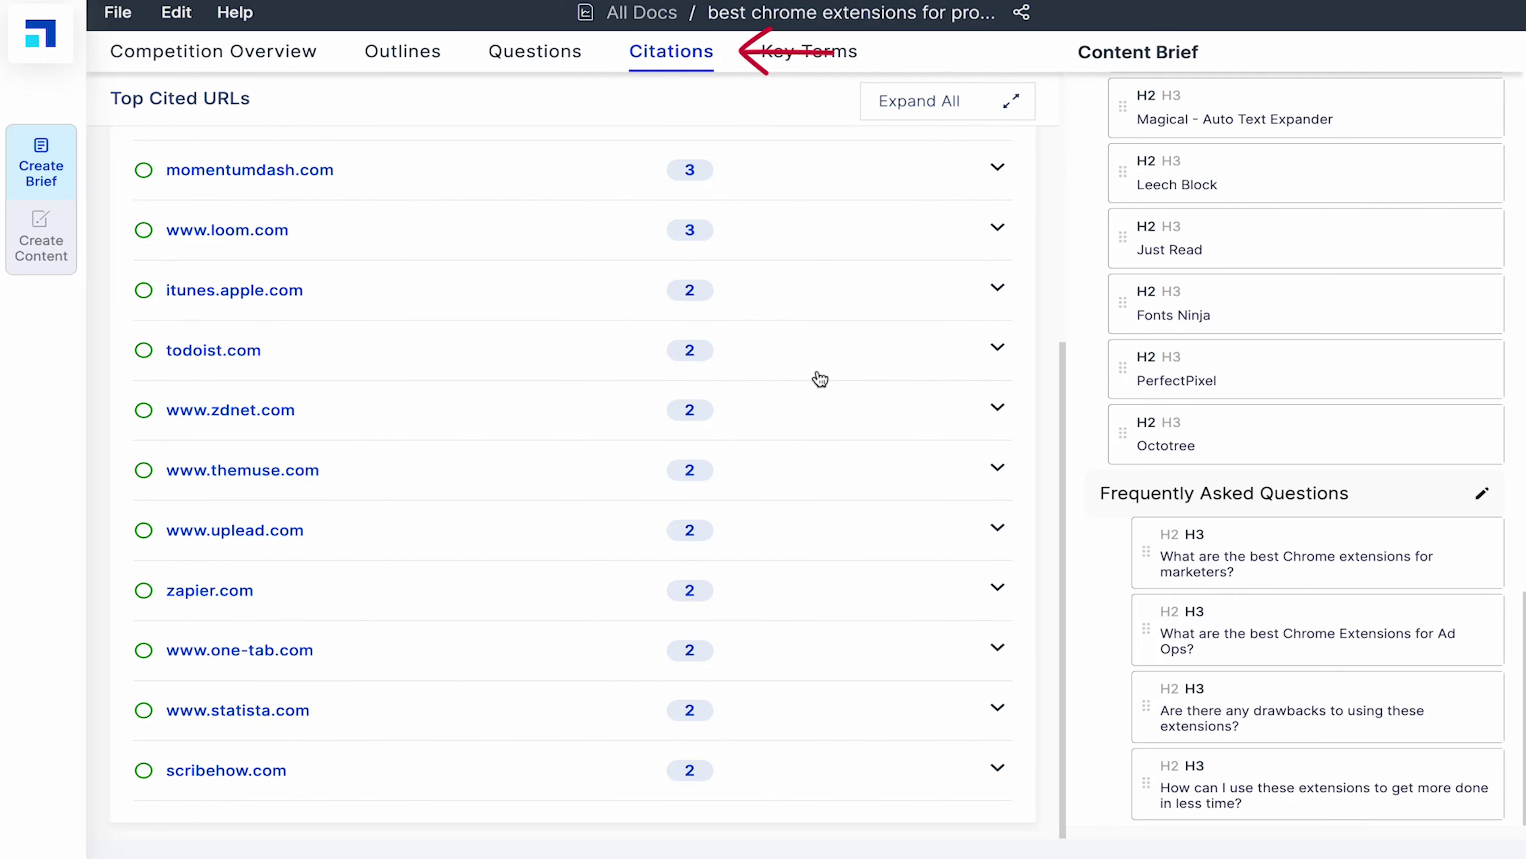
{"action": "scroll", "coordinate": [820, 379], "scroll_direction": "up", "scroll_amount": 2}
{"action": "scroll", "coordinate": [820, 379], "scroll_direction": "up", "scroll_amount": 4}
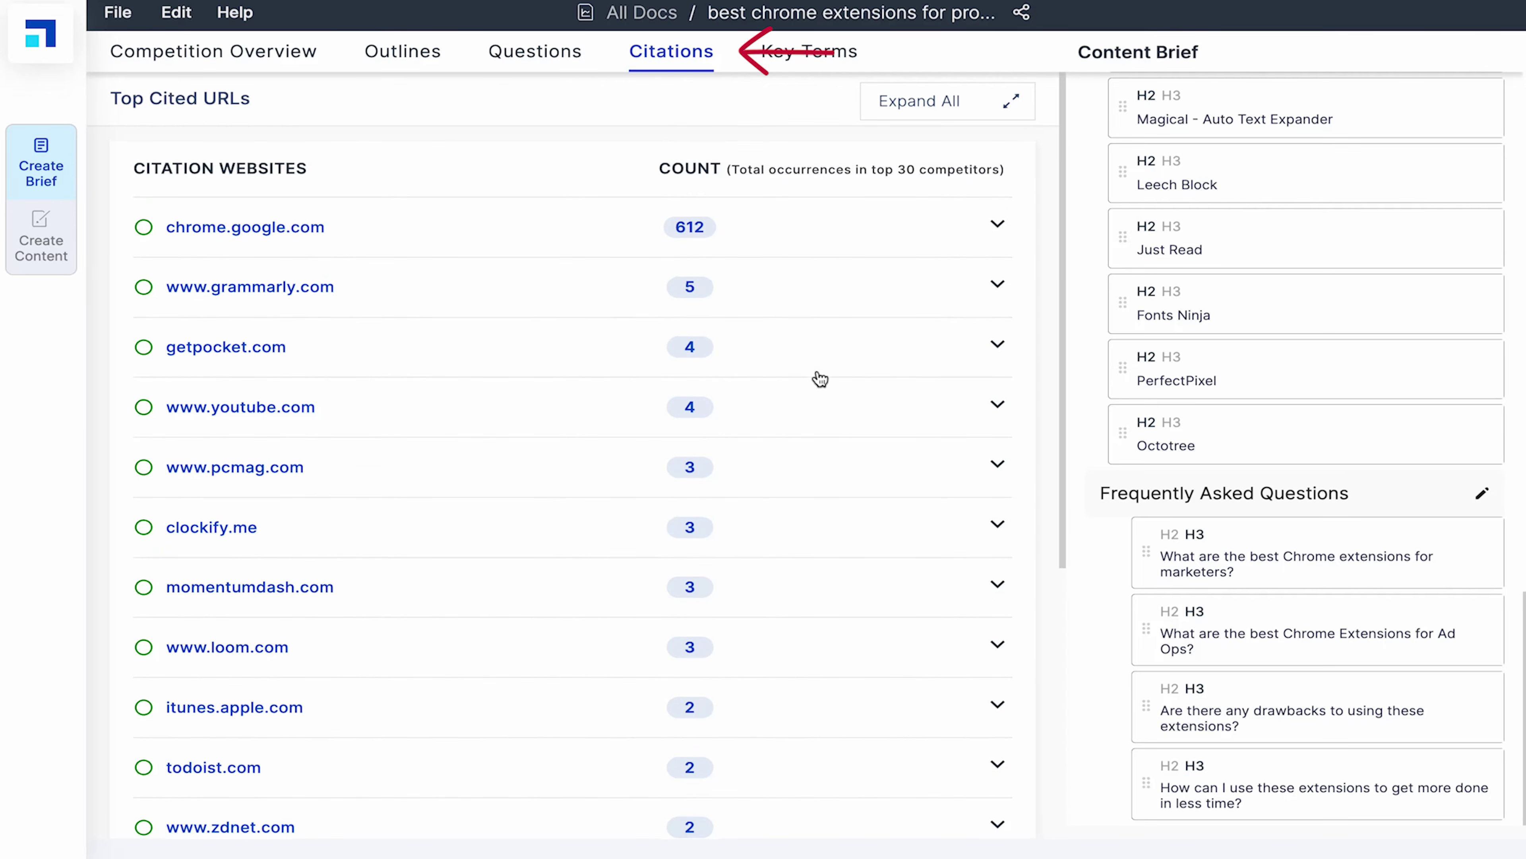
{"action": "left_click", "coordinate": [993, 222]}
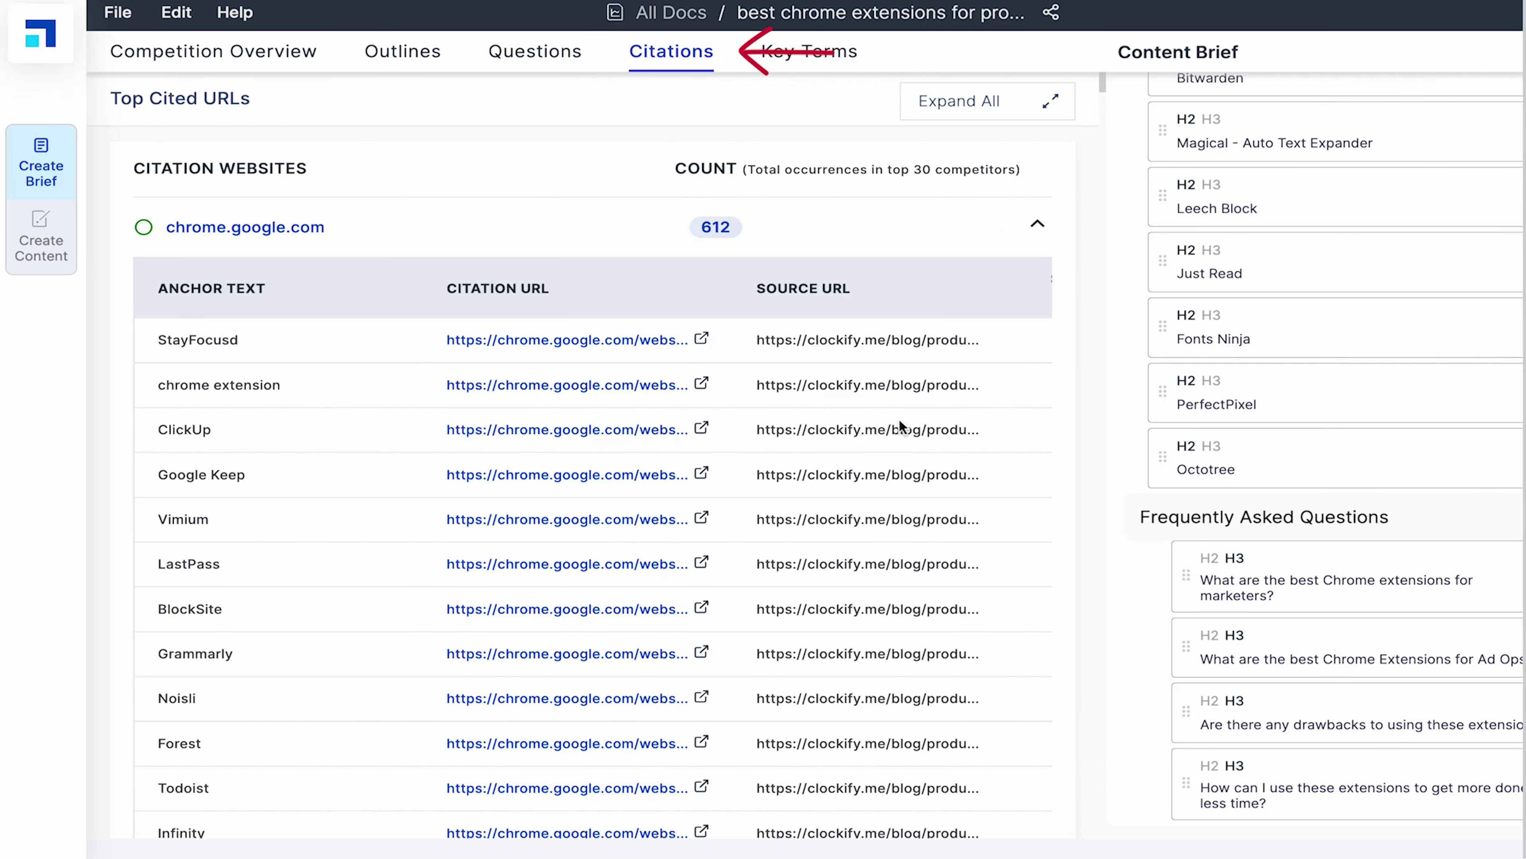
{"action": "scroll", "coordinate": [899, 420], "scroll_direction": "down", "scroll_amount": 7}
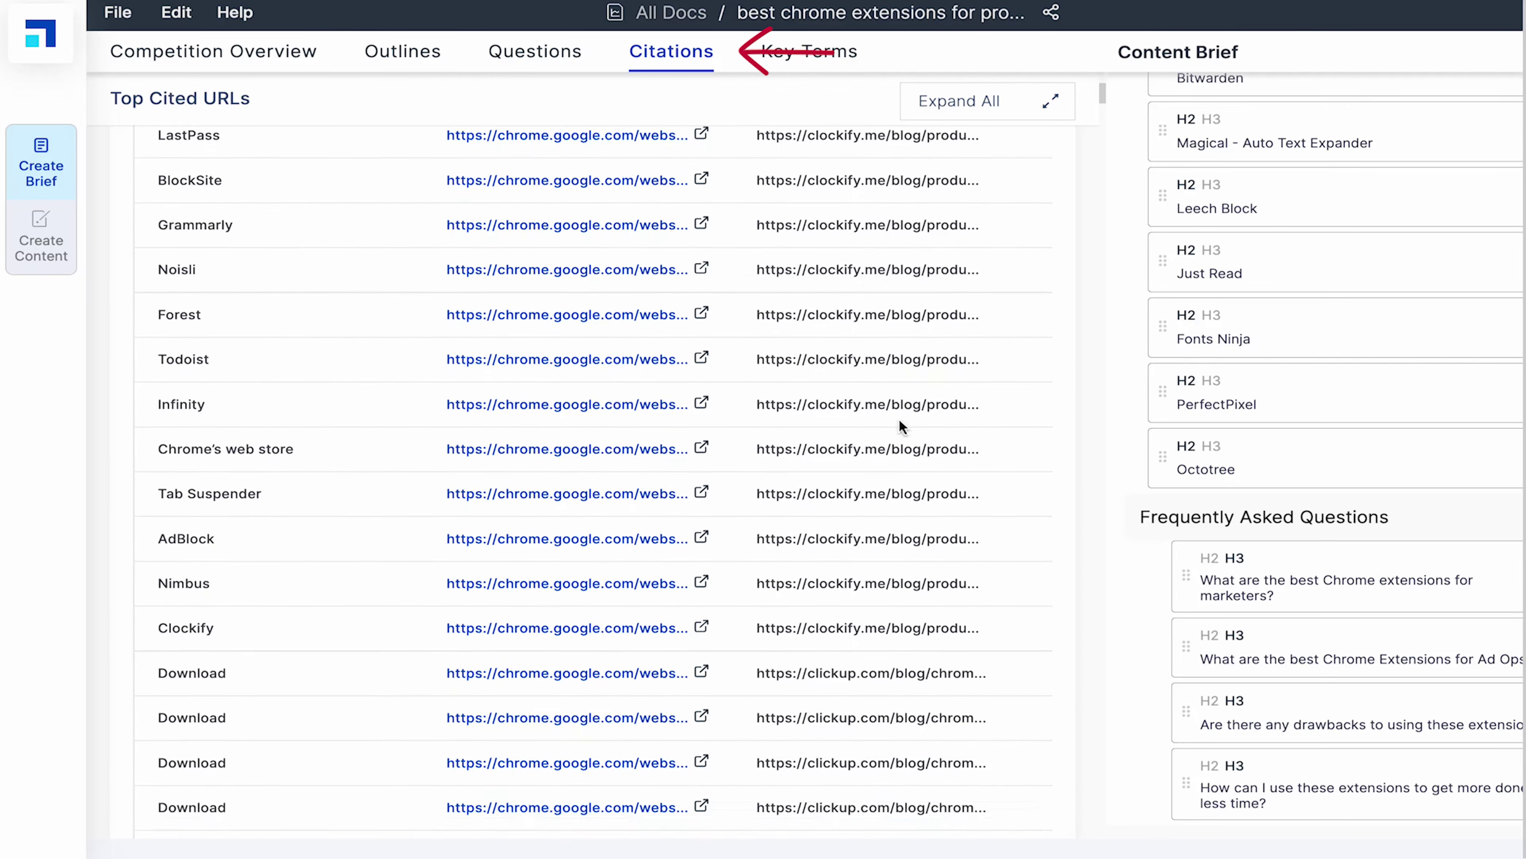
{"action": "scroll", "coordinate": [899, 420], "scroll_direction": "down", "scroll_amount": 7}
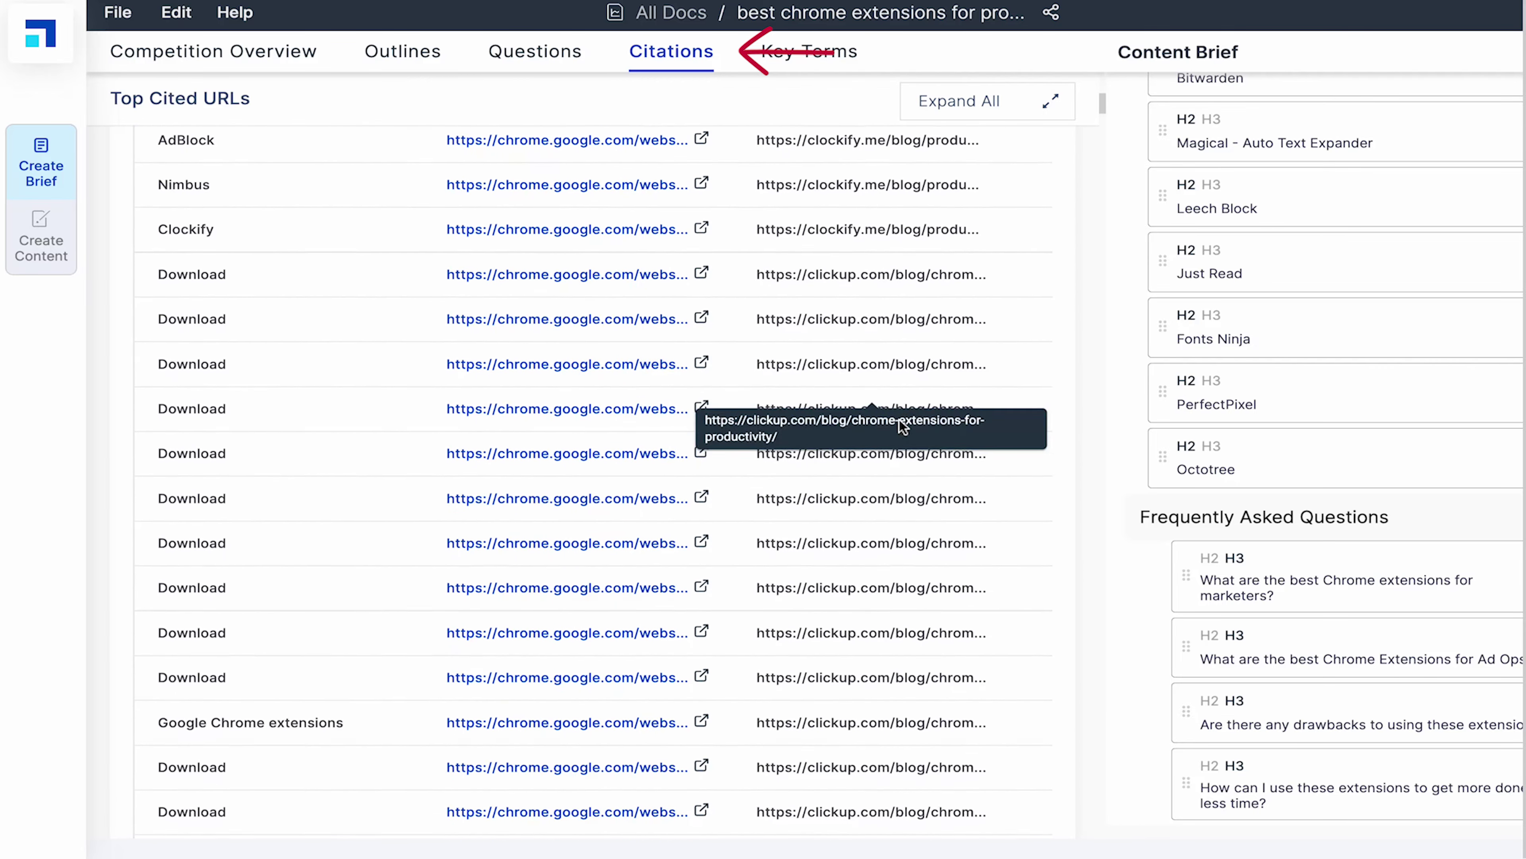
{"action": "scroll", "coordinate": [899, 419], "scroll_direction": "up", "scroll_amount": 15}
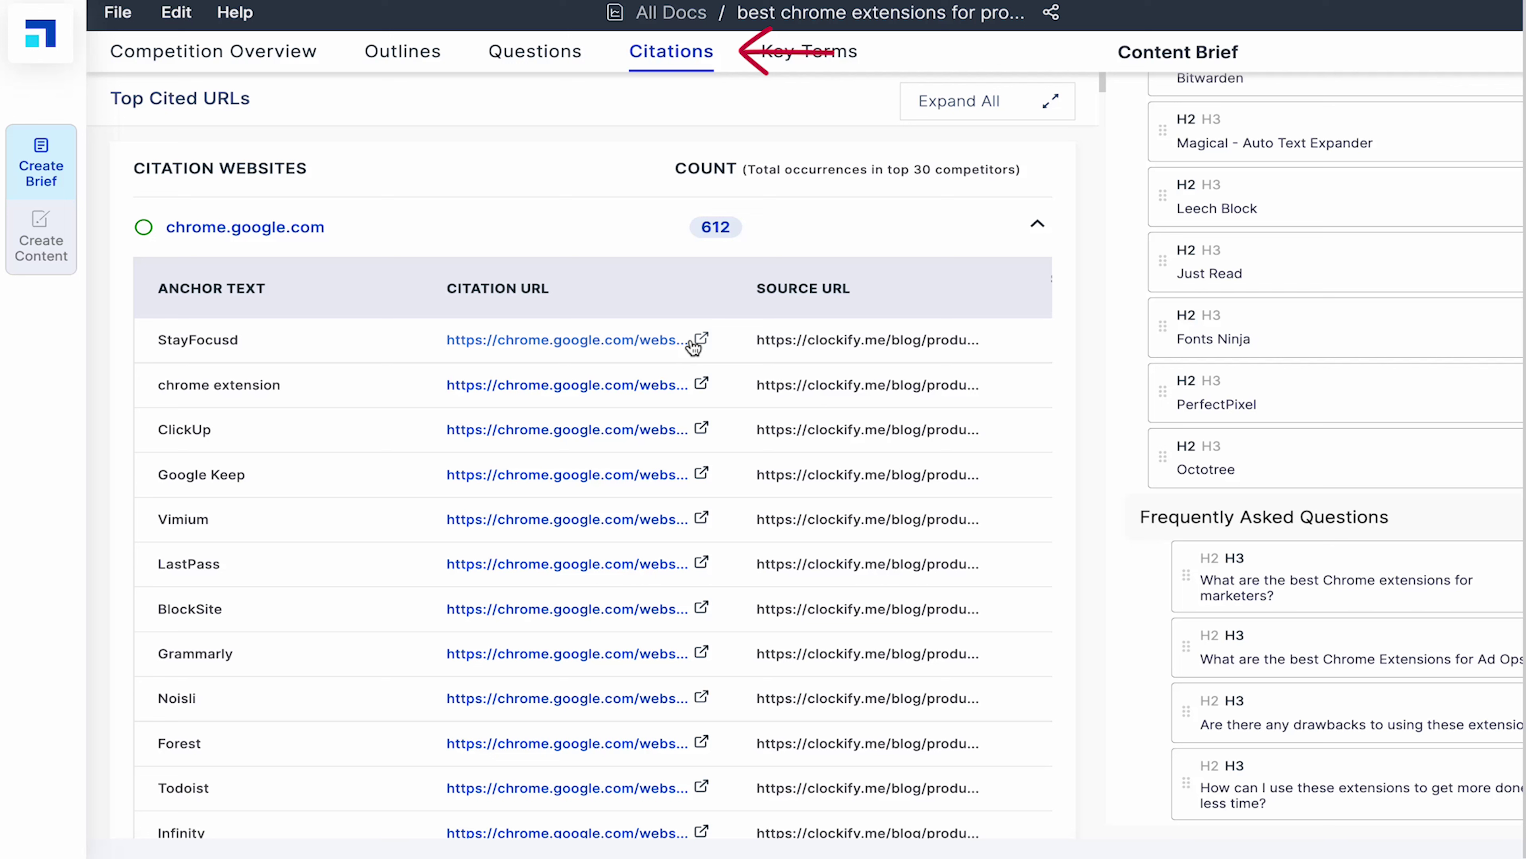
{"action": "left_click", "coordinate": [1038, 228]}
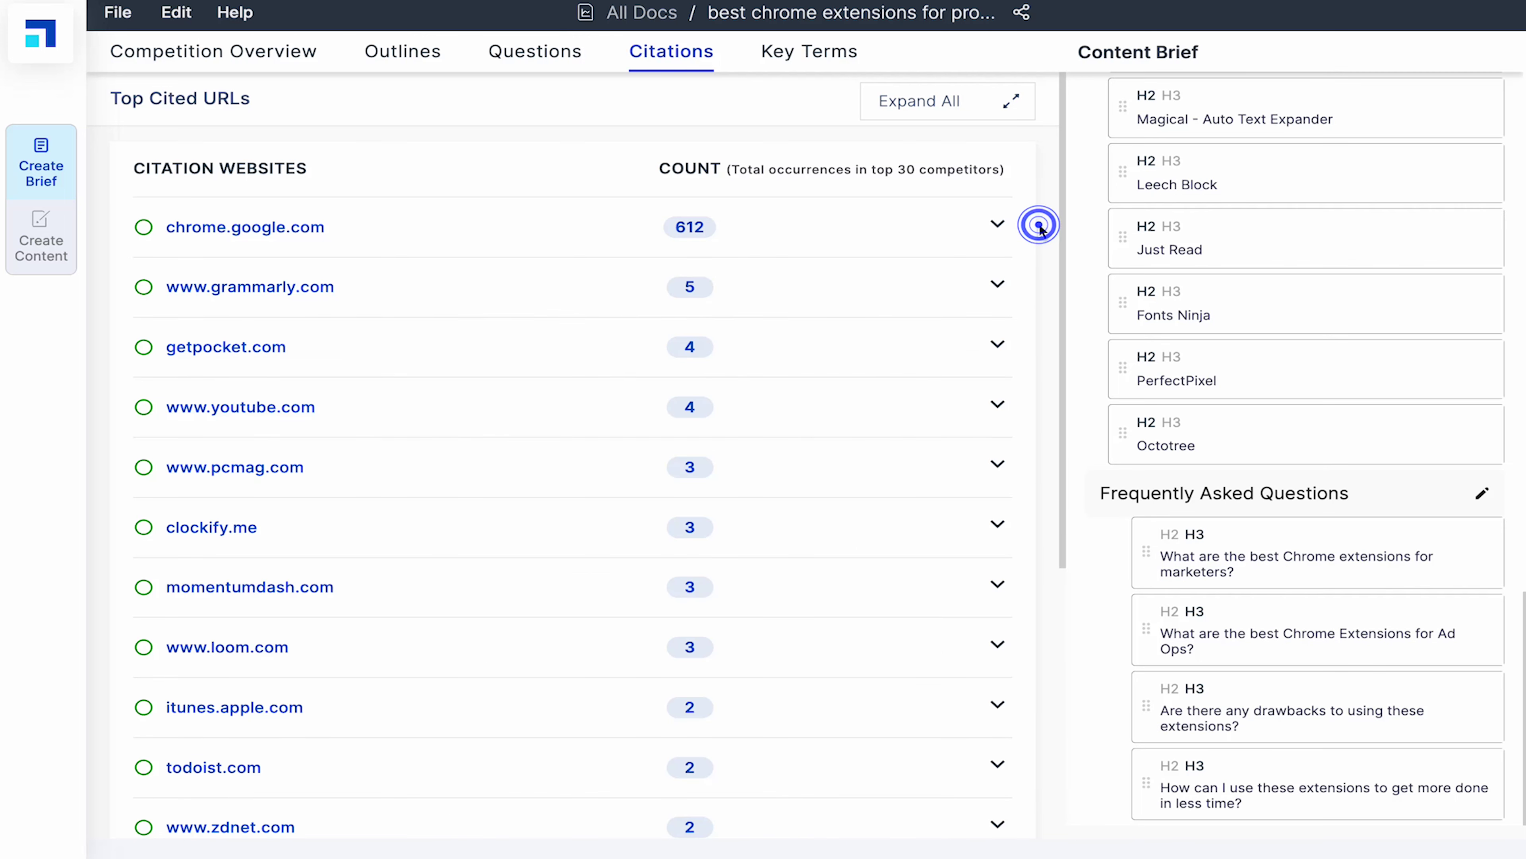
Browse the list of NLP-extracted key terms
{"action": "left_click", "coordinate": [823, 63]}
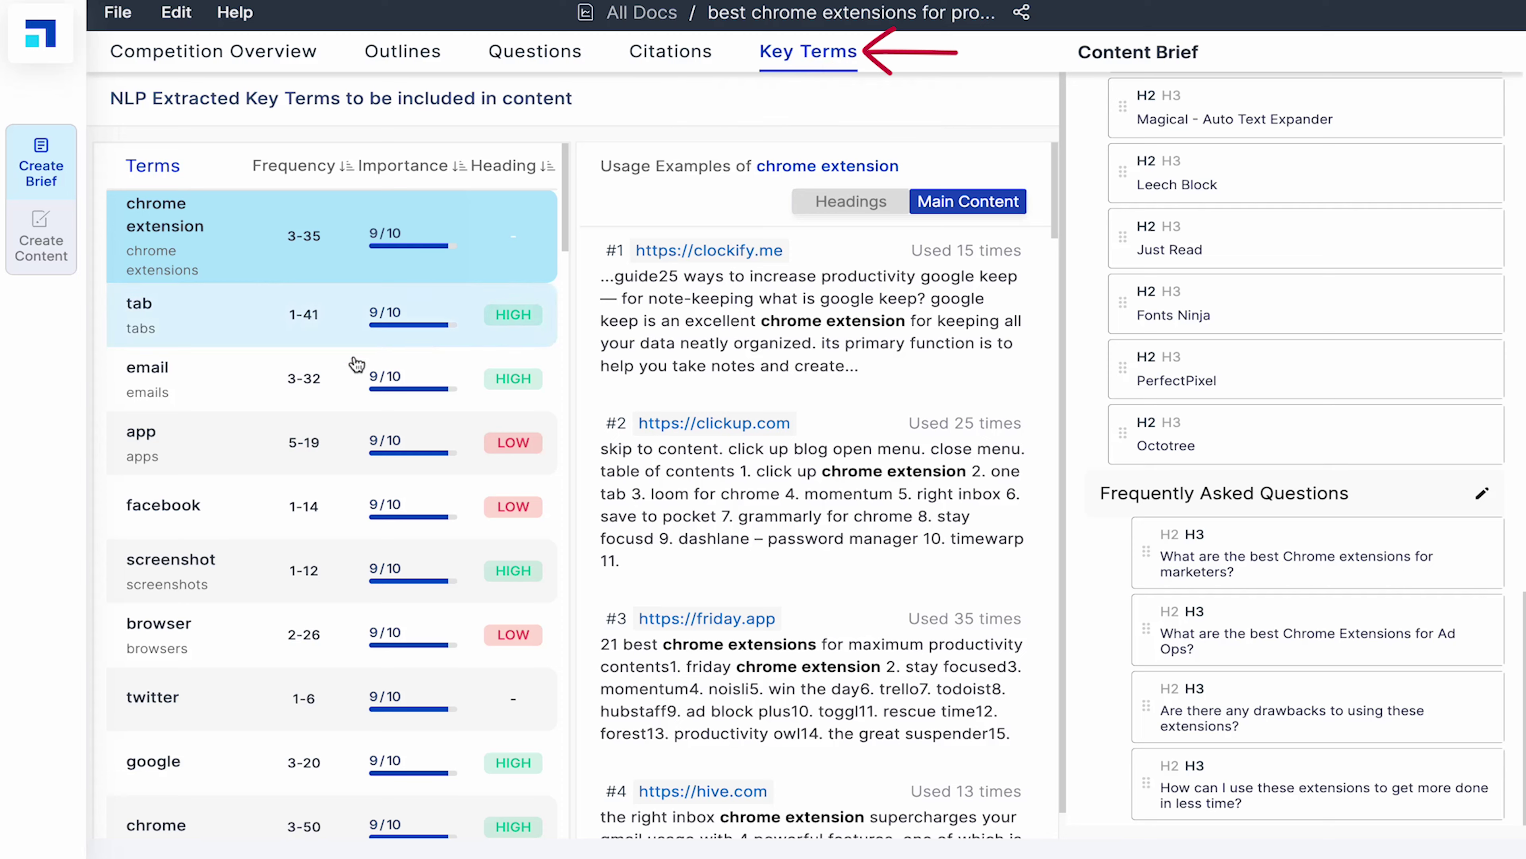
{"action": "scroll", "coordinate": [310, 401], "scroll_direction": "down", "scroll_amount": 5}
{"action": "scroll", "coordinate": [313, 407], "scroll_direction": "down", "scroll_amount": 9}
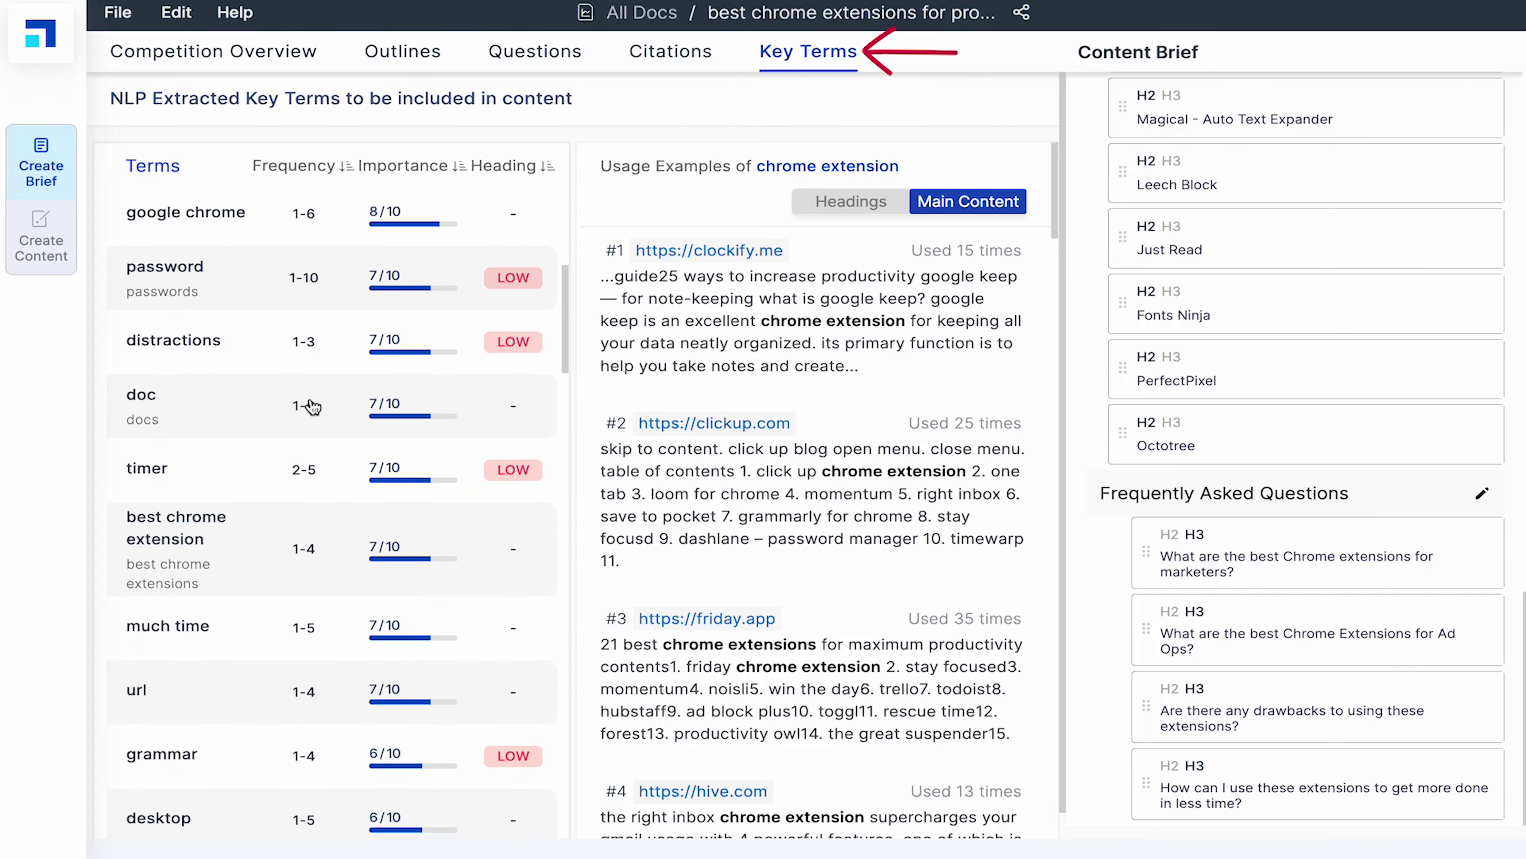
{"action": "scroll", "coordinate": [313, 407], "scroll_direction": "up", "scroll_amount": 14}
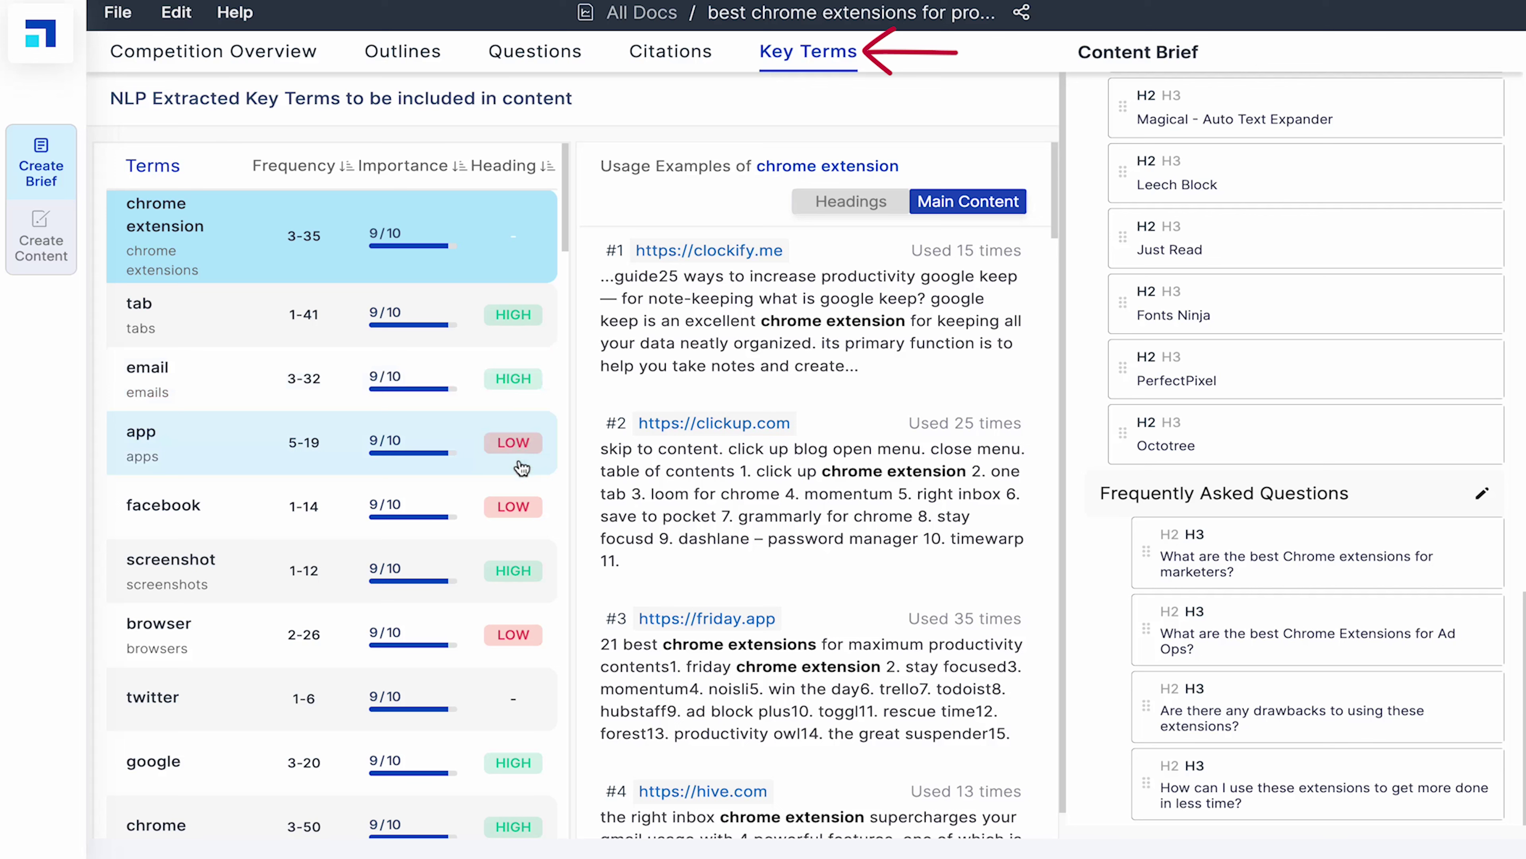
Read competitor usage examples of the term 'tab', such as those from clockify.me
{"action": "left_click", "coordinate": [197, 310]}
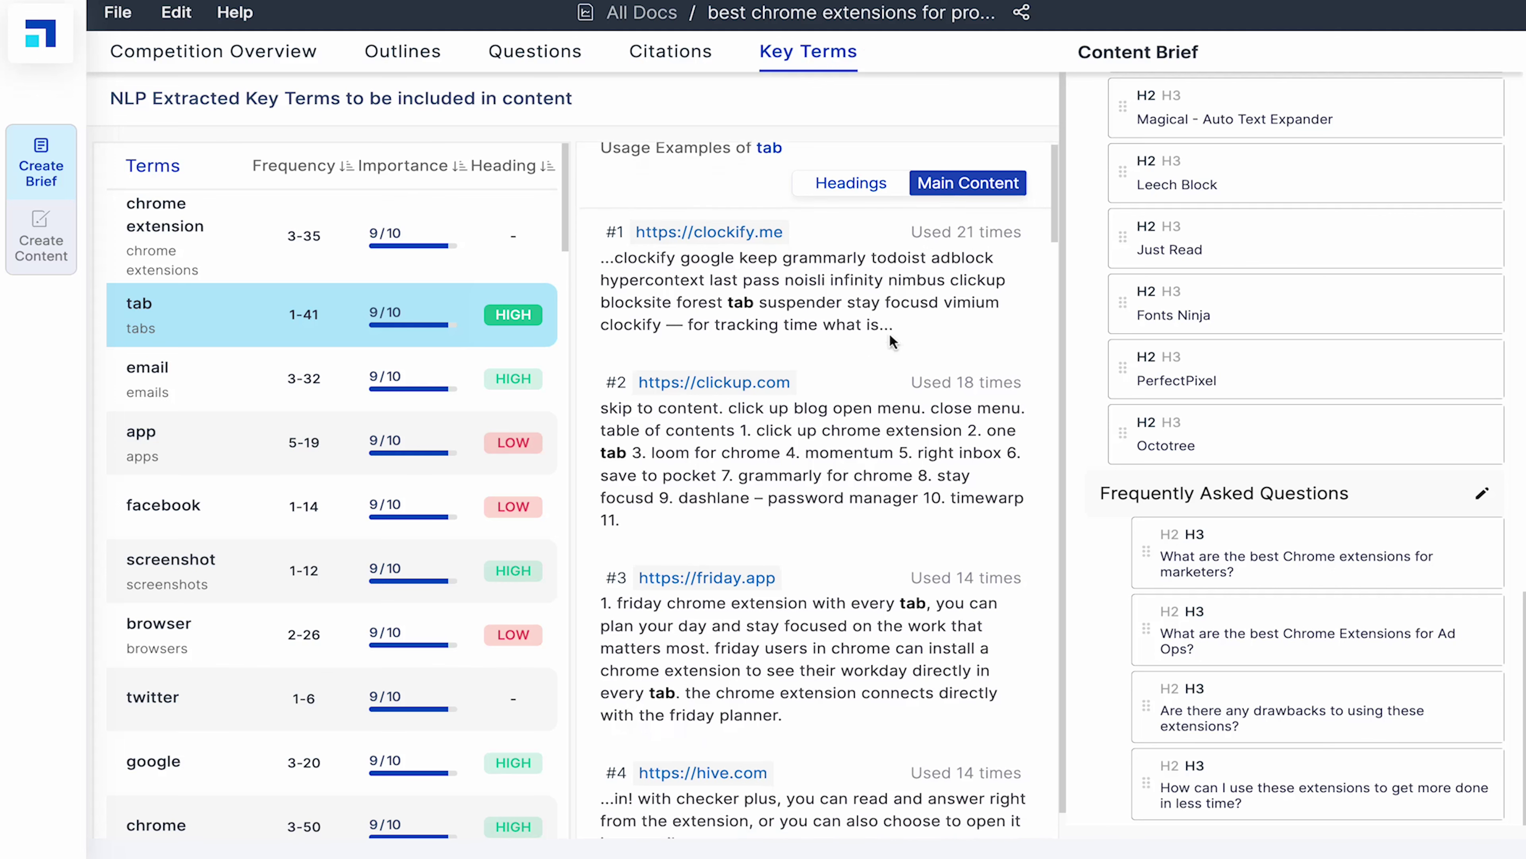
{"action": "scroll", "coordinate": [891, 338], "scroll_direction": "down", "scroll_amount": 3}
{"action": "scroll", "coordinate": [889, 334], "scroll_direction": "down", "scroll_amount": 2}
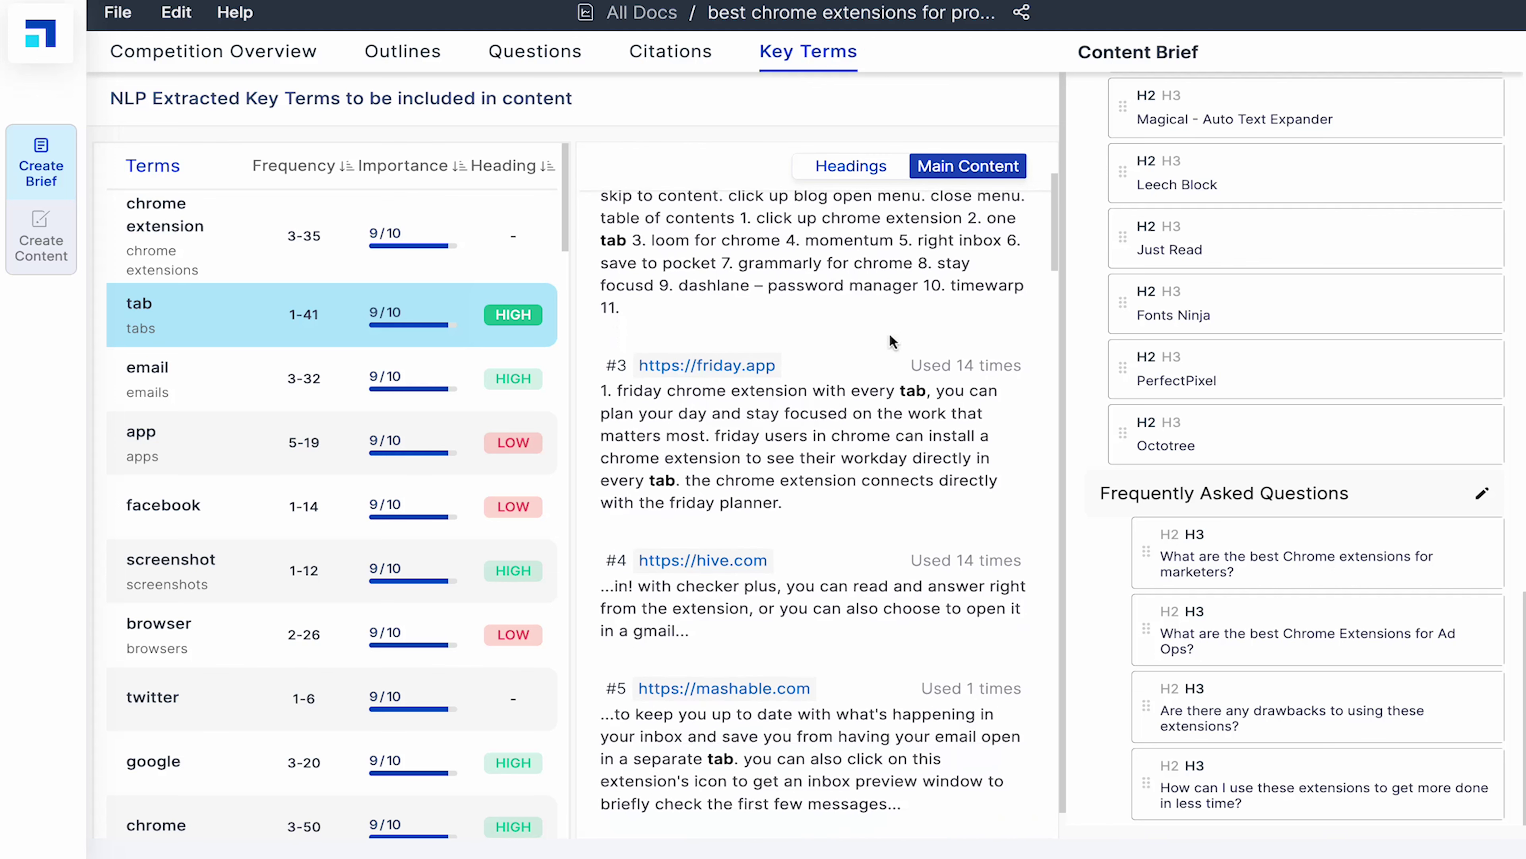
{"action": "scroll", "coordinate": [889, 334], "scroll_direction": "down", "scroll_amount": 3}
{"action": "scroll", "coordinate": [889, 334], "scroll_direction": "down", "scroll_amount": 3}
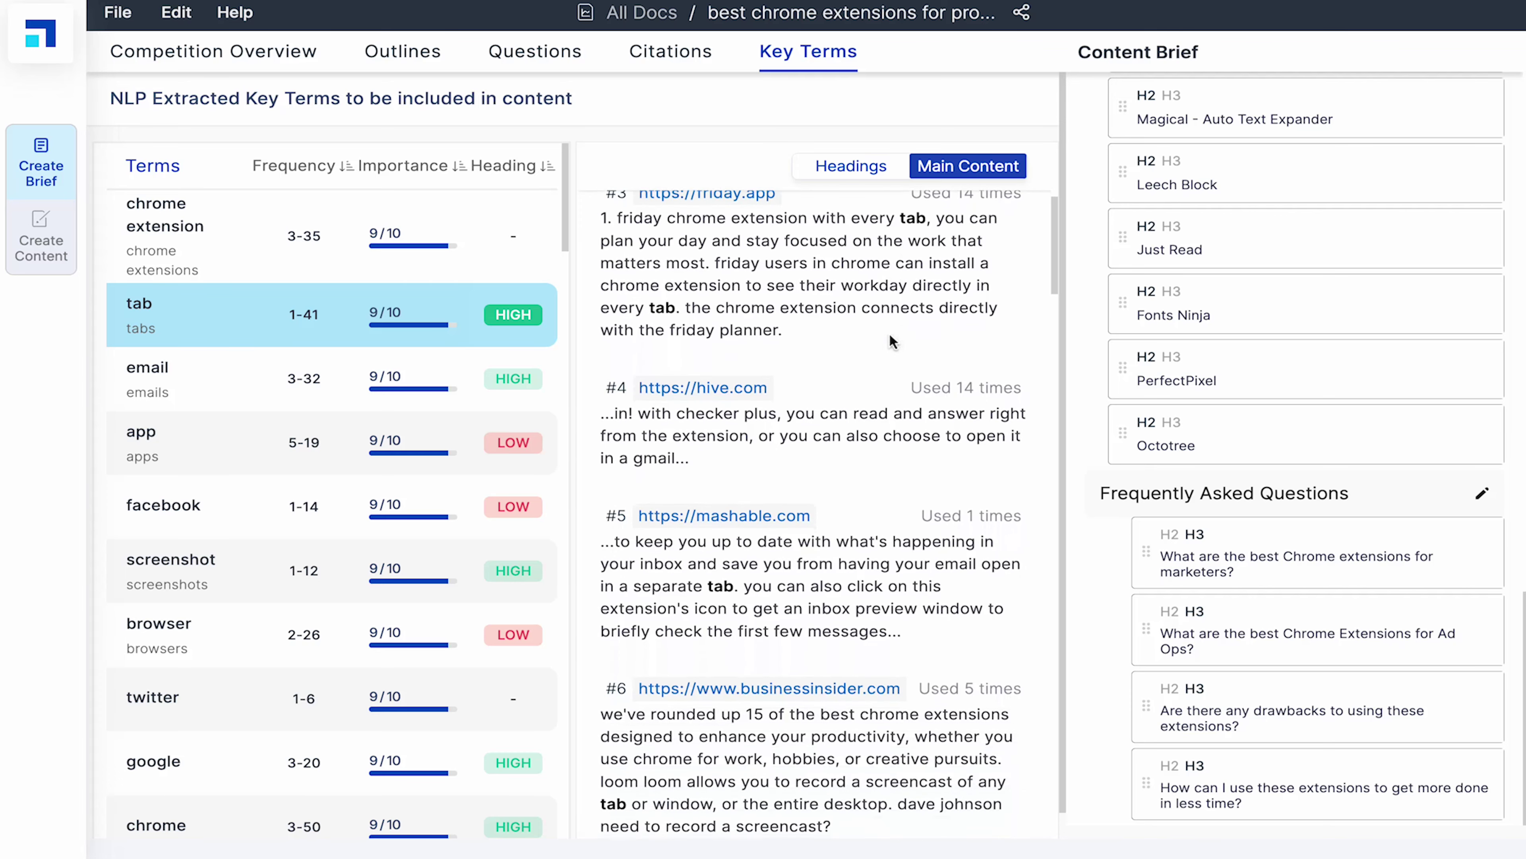
{"action": "scroll", "coordinate": [889, 336], "scroll_direction": "down", "scroll_amount": 1}
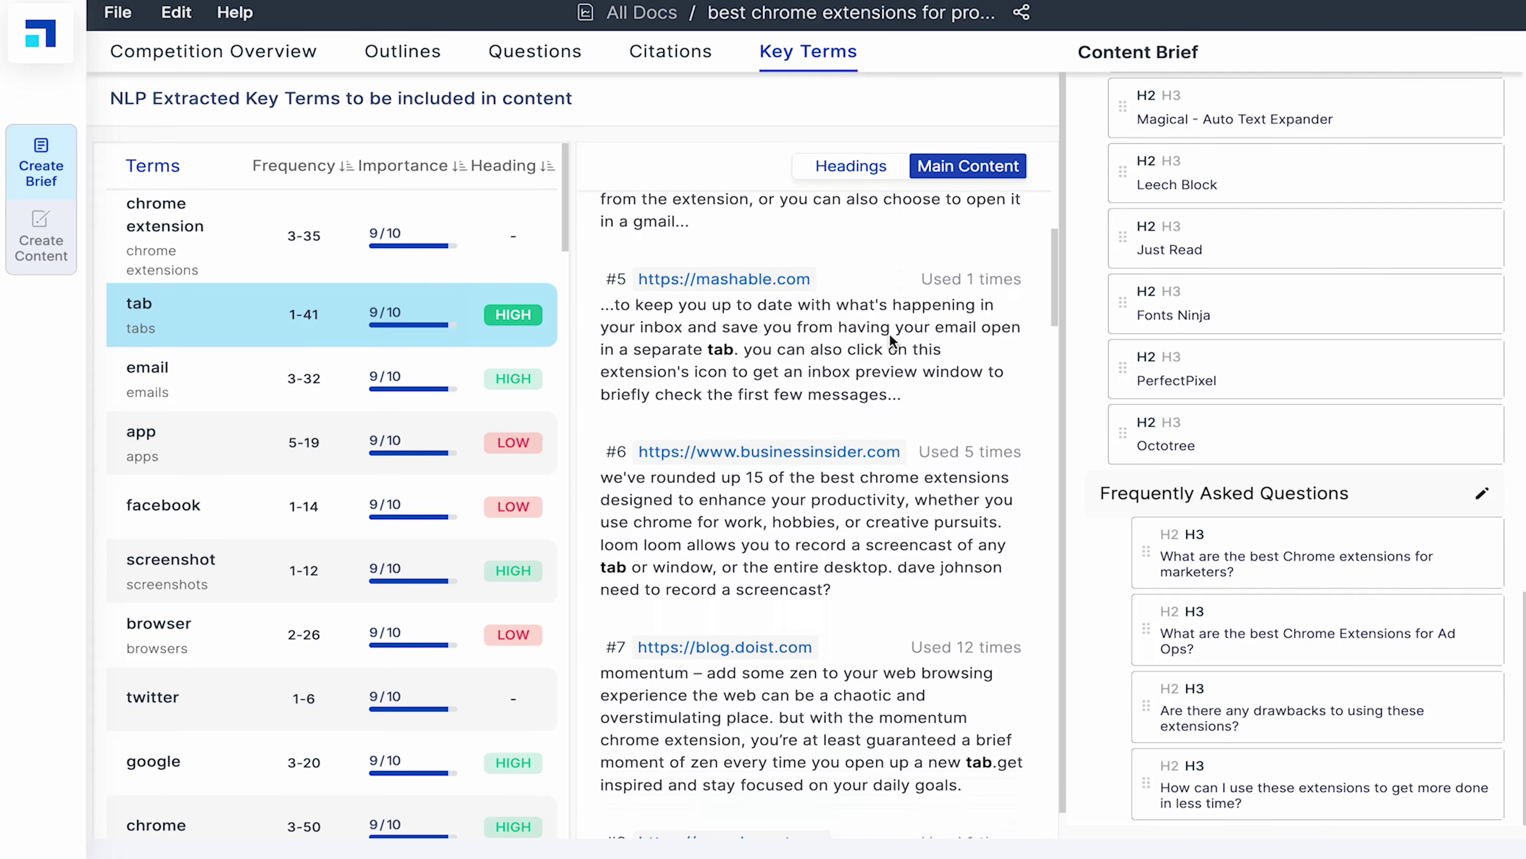
{"action": "scroll", "coordinate": [889, 334], "scroll_direction": "down", "scroll_amount": 4}
{"action": "scroll", "coordinate": [889, 335], "scroll_direction": "down", "scroll_amount": 1}
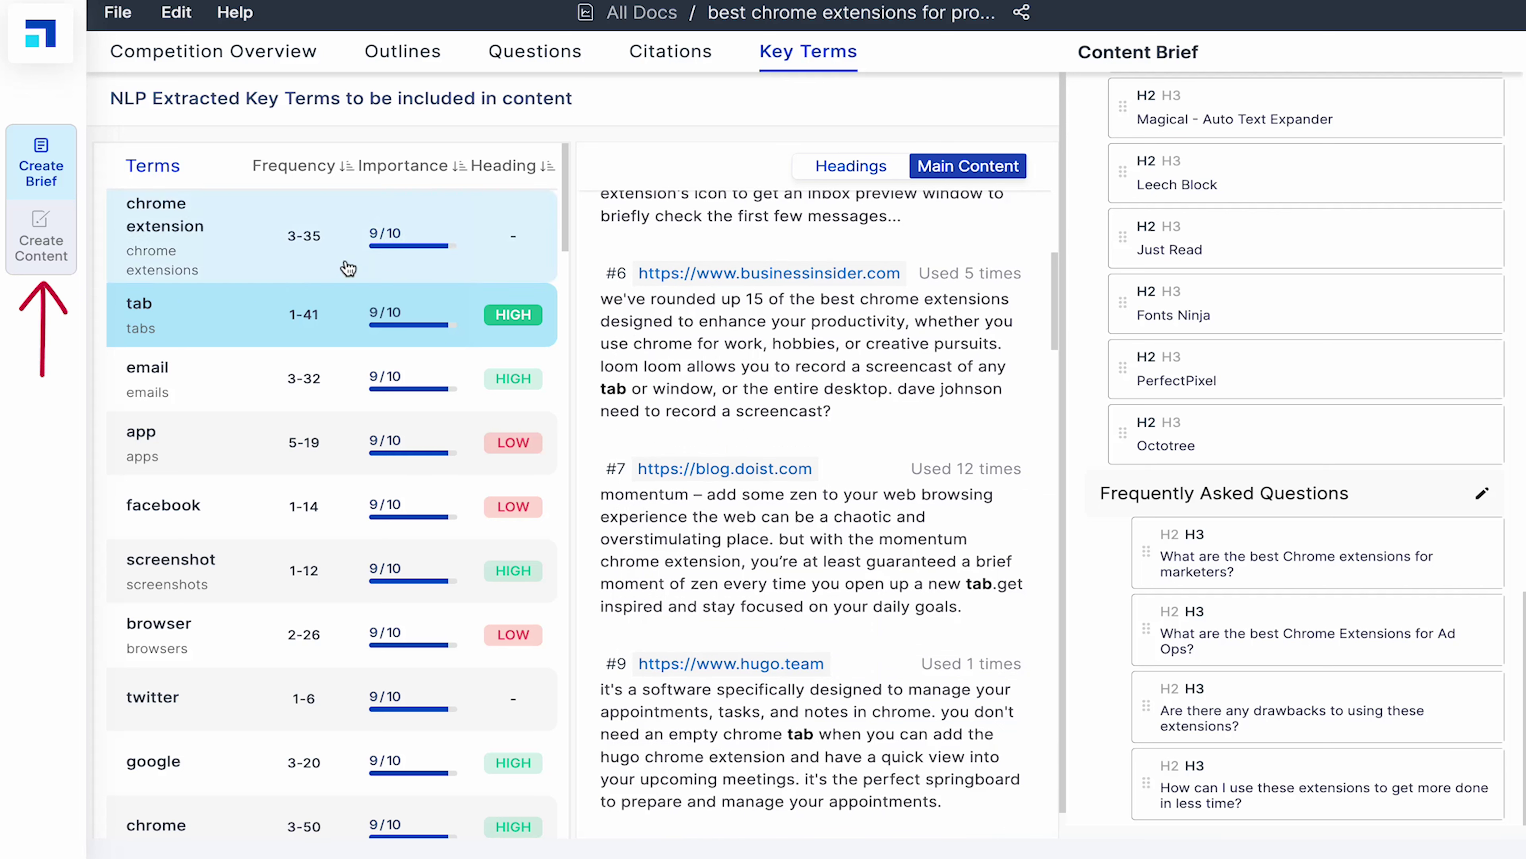
Paste the productivity chrome extensions blog context into Cruise Mode and advance to the Title step
{"action": "left_click", "coordinate": [60, 245]}
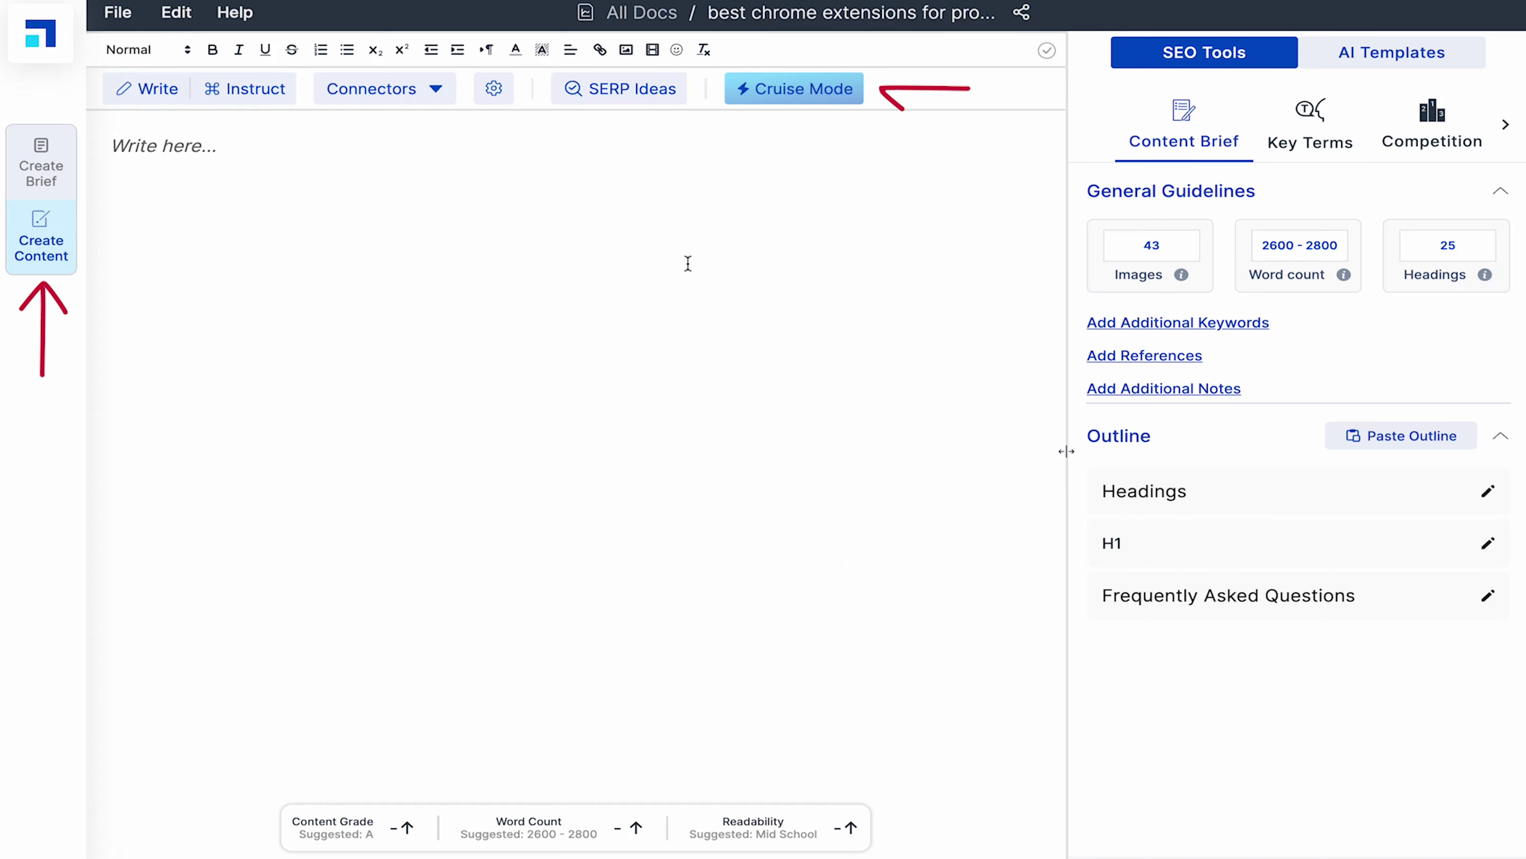
{"action": "left_click", "coordinate": [816, 103]}
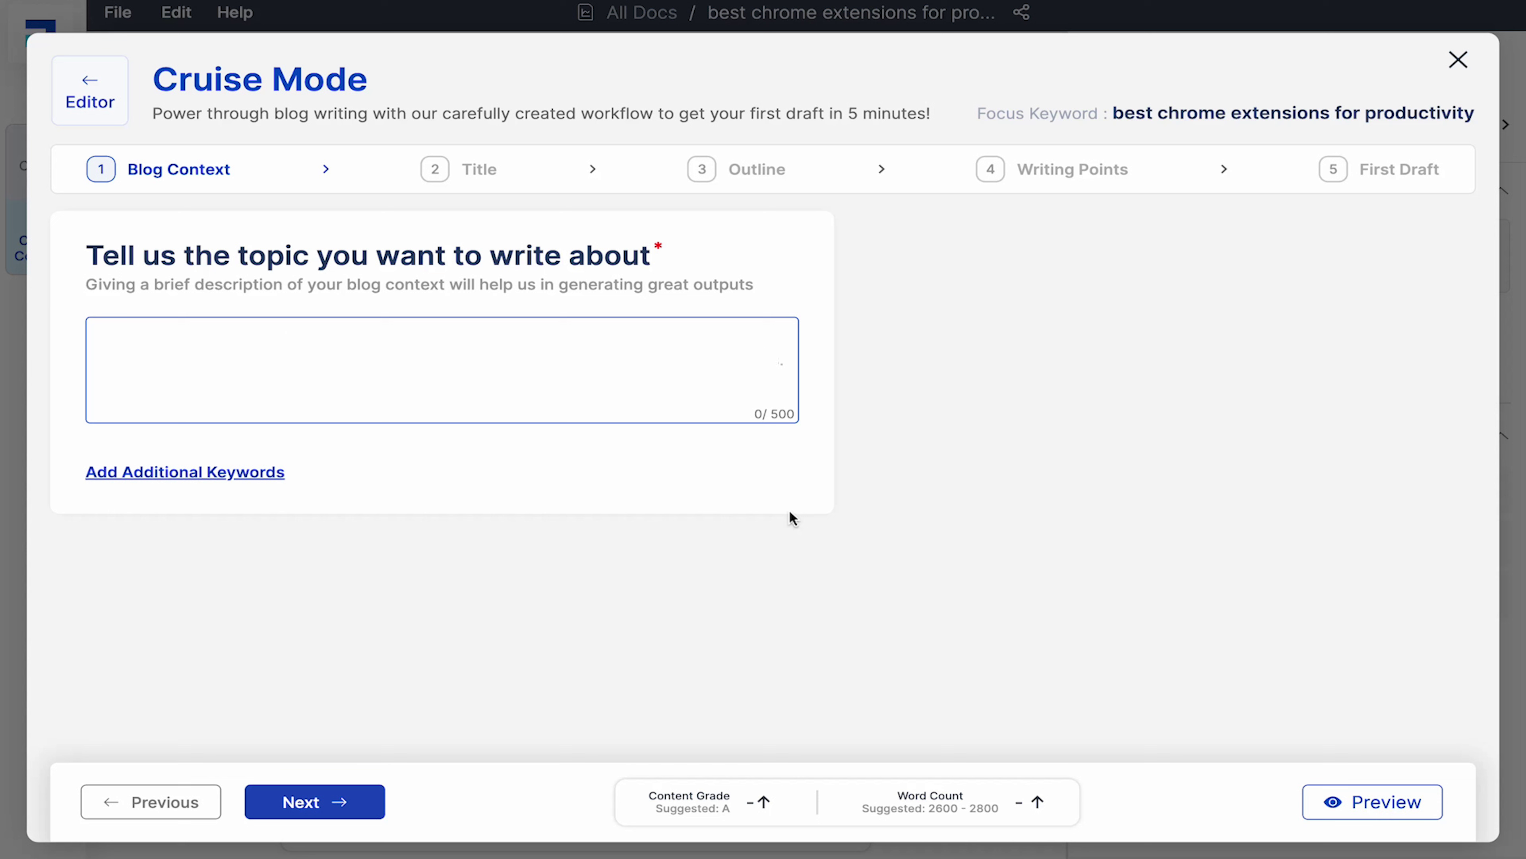
{"action": "key", "text": "ctrl+v"}
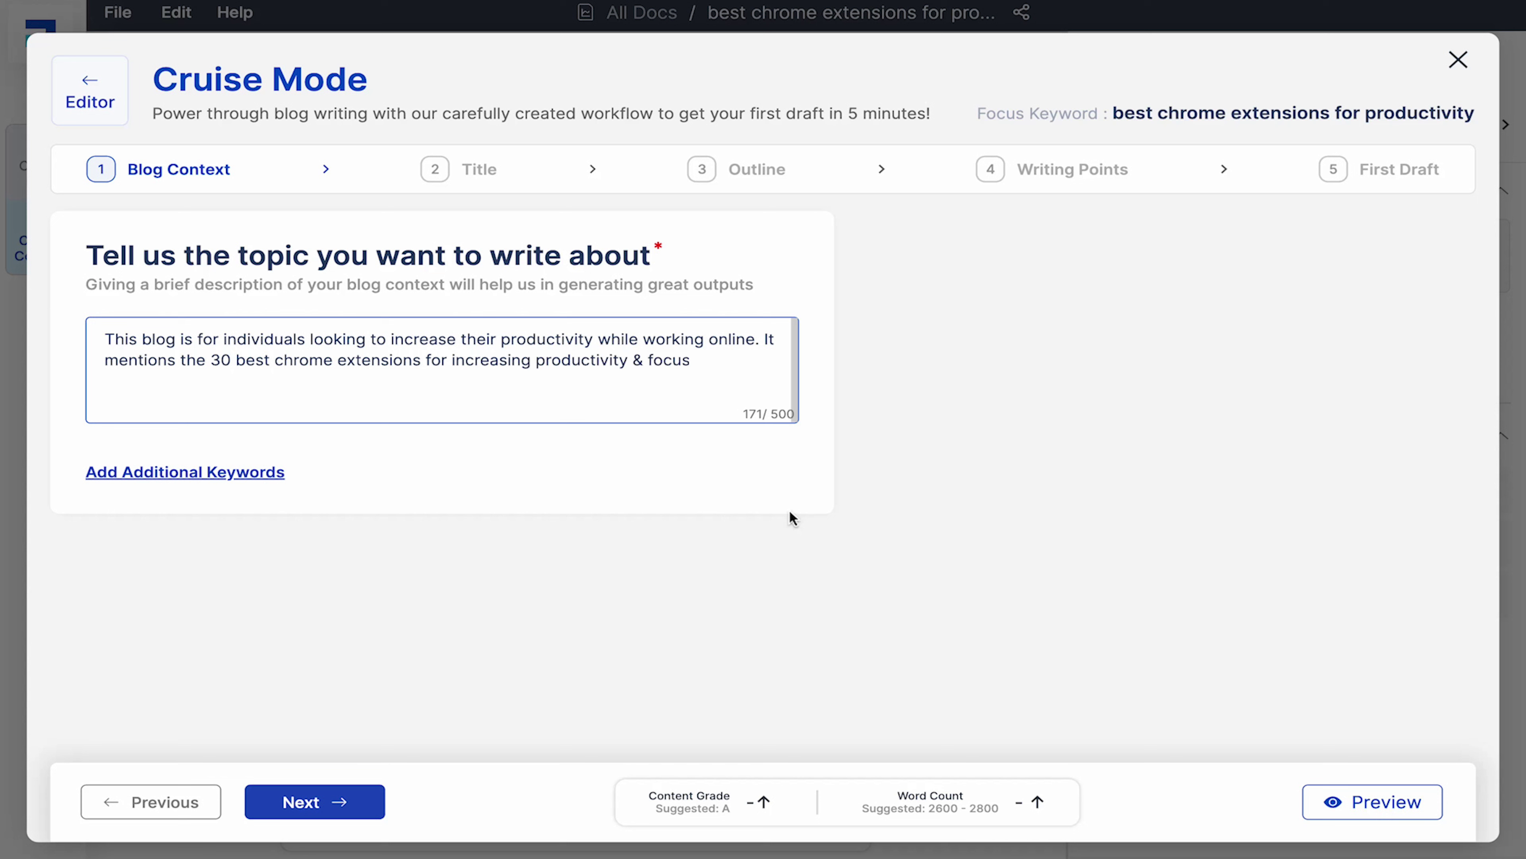
{"action": "left_click", "coordinate": [263, 475]}
{"action": "left_click", "coordinate": [277, 518]}
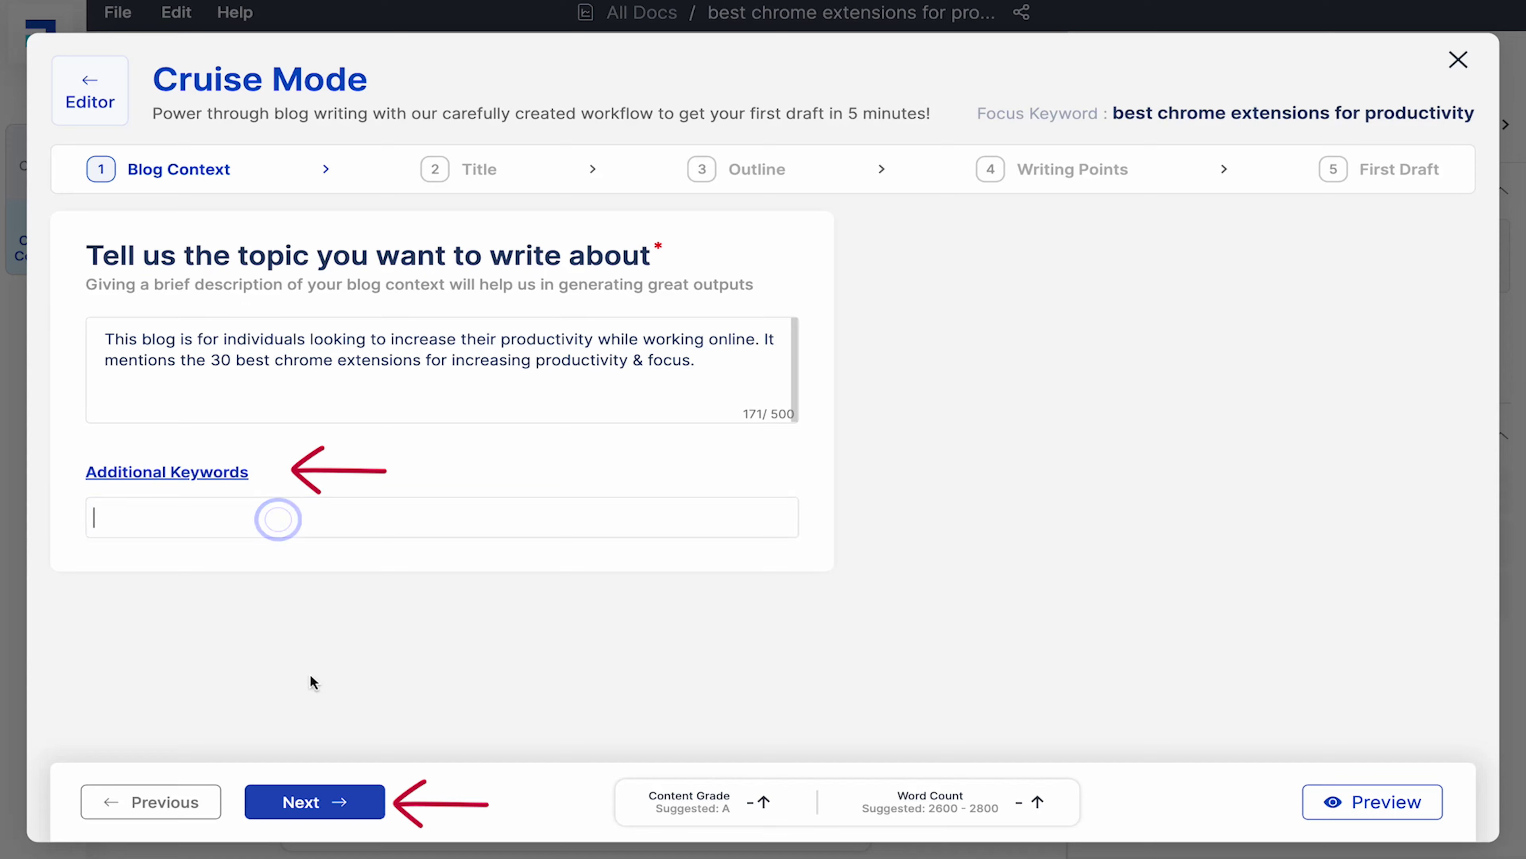
{"action": "left_click", "coordinate": [320, 805]}
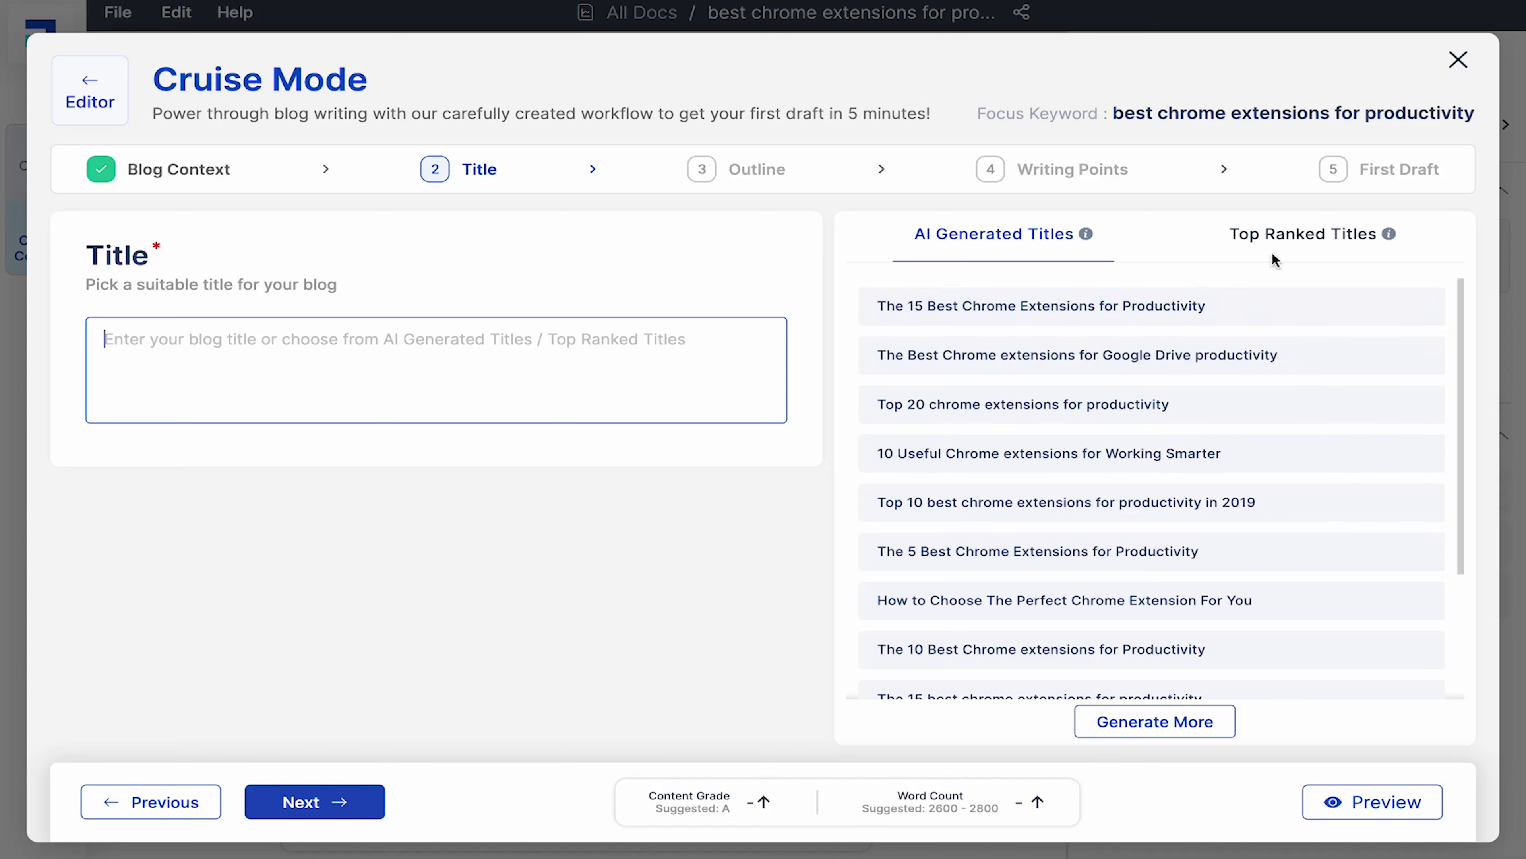
Compare competitor titles, then pick the suggestion 'The 10 Best Chrome extensions for Productivity'
{"action": "left_click", "coordinate": [1291, 240]}
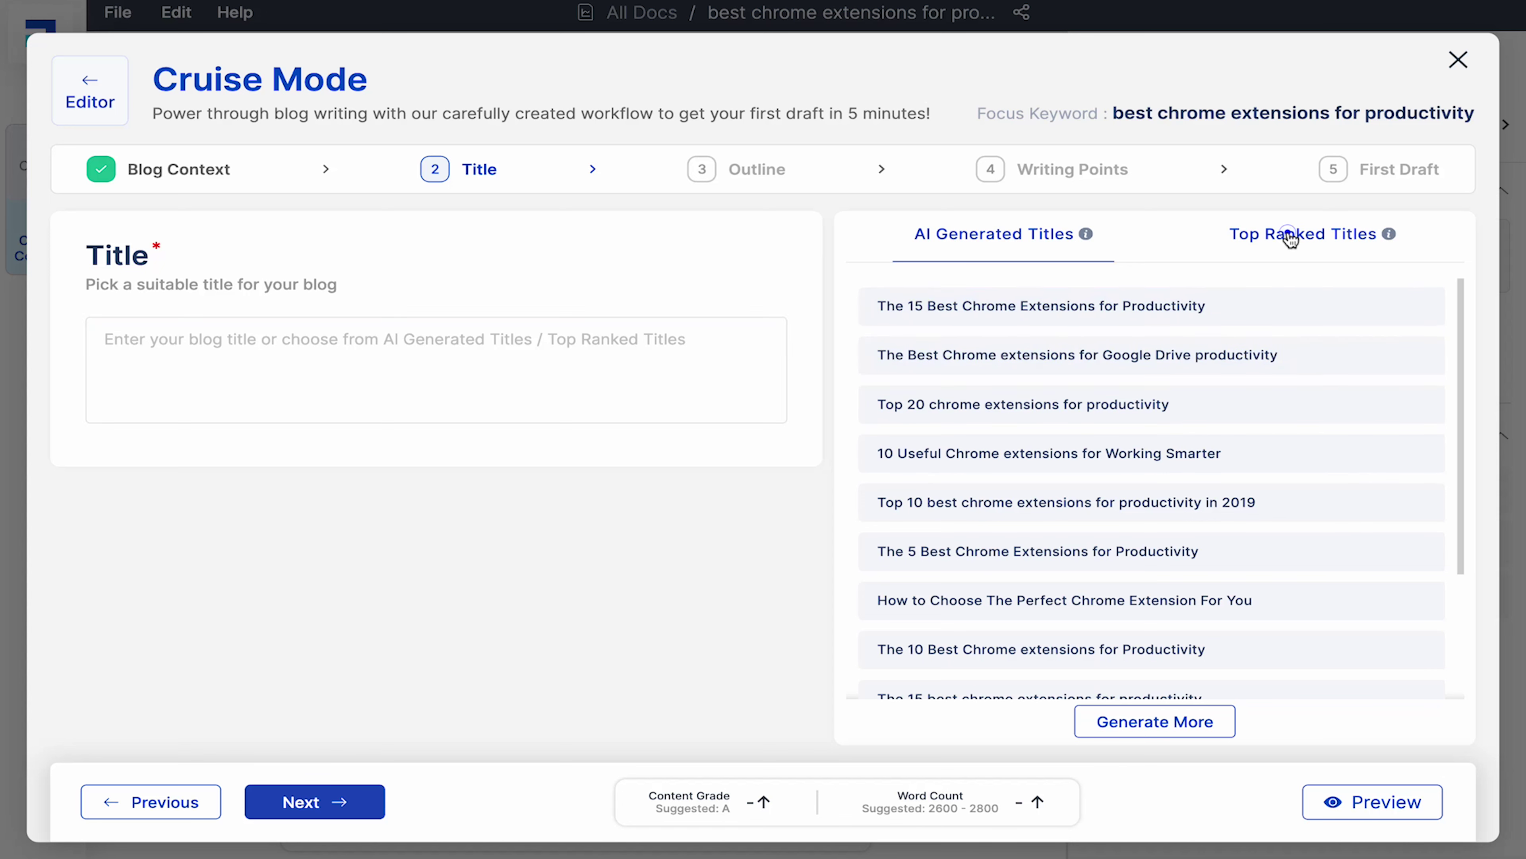
{"action": "scroll", "coordinate": [1297, 416], "scroll_direction": "down", "scroll_amount": 4}
{"action": "scroll", "coordinate": [1295, 415], "scroll_direction": "down", "scroll_amount": 2}
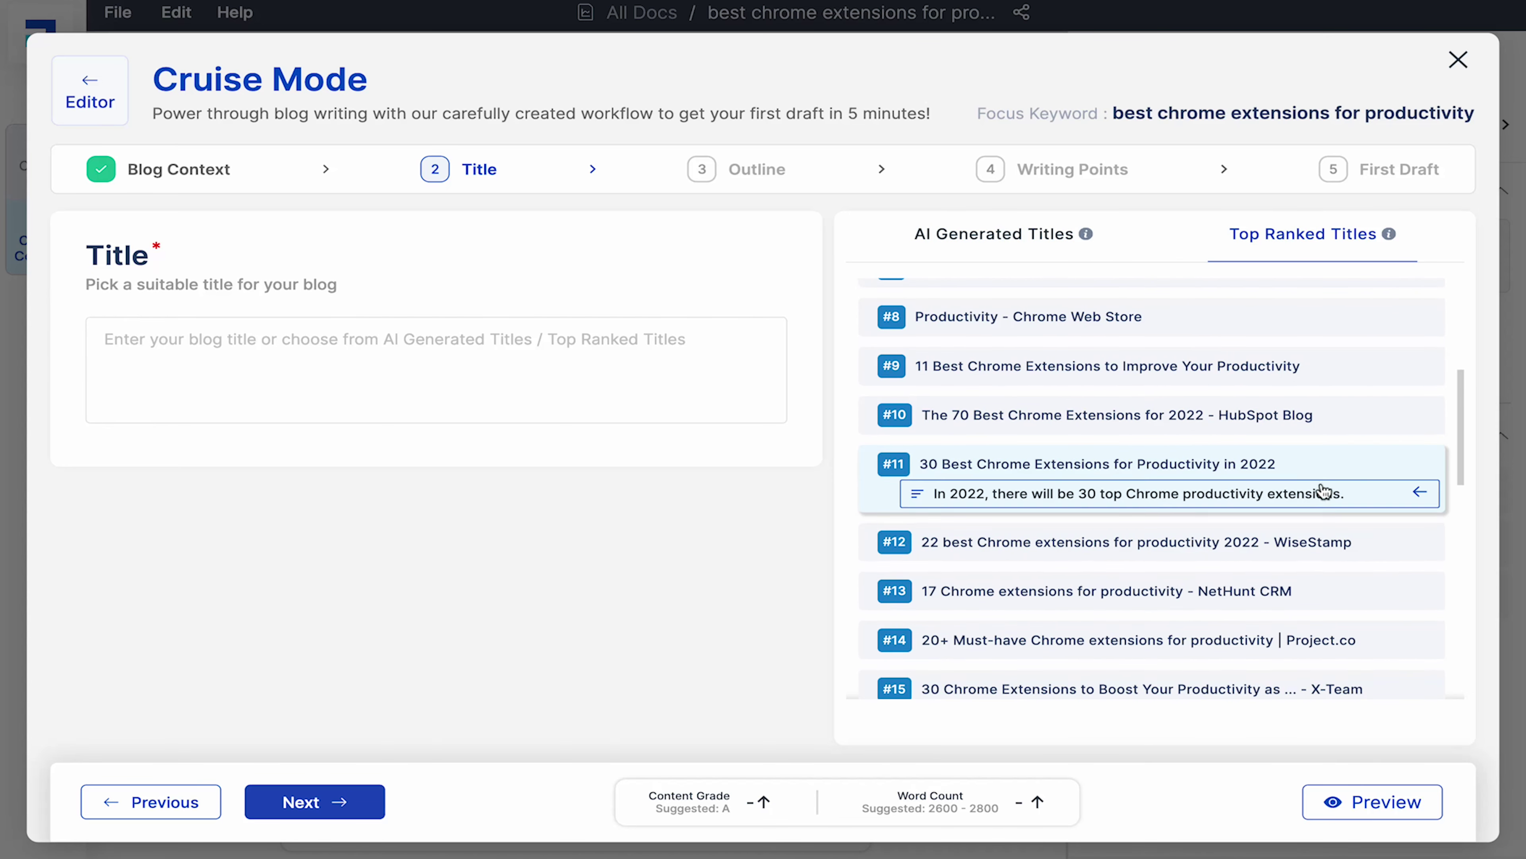
{"action": "left_click", "coordinate": [994, 233]}
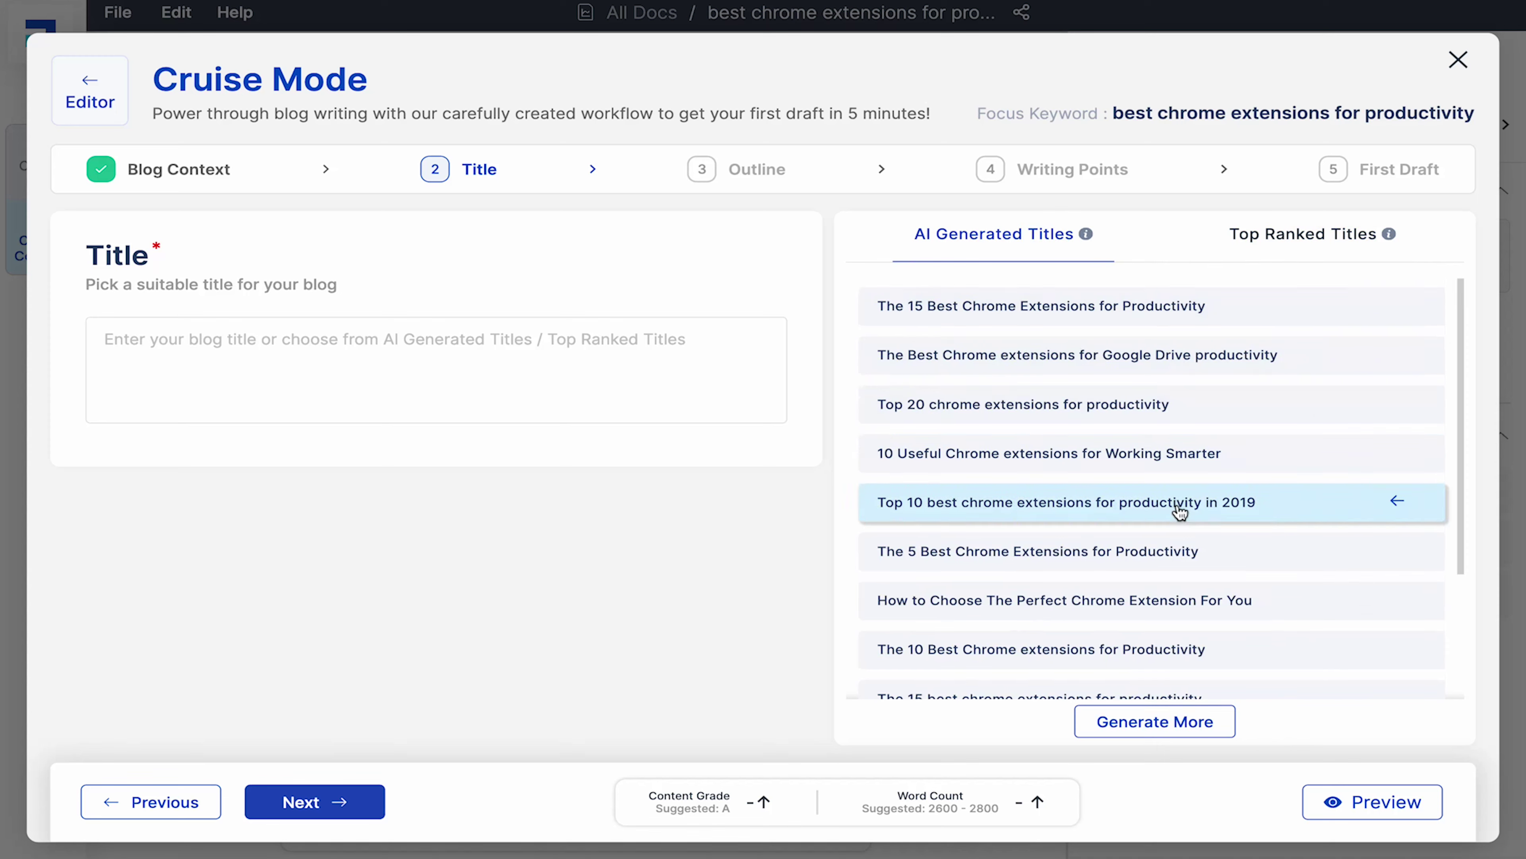
{"action": "scroll", "coordinate": [1080, 413], "scroll_direction": "down", "scroll_amount": 3}
{"action": "left_click", "coordinate": [1397, 491]}
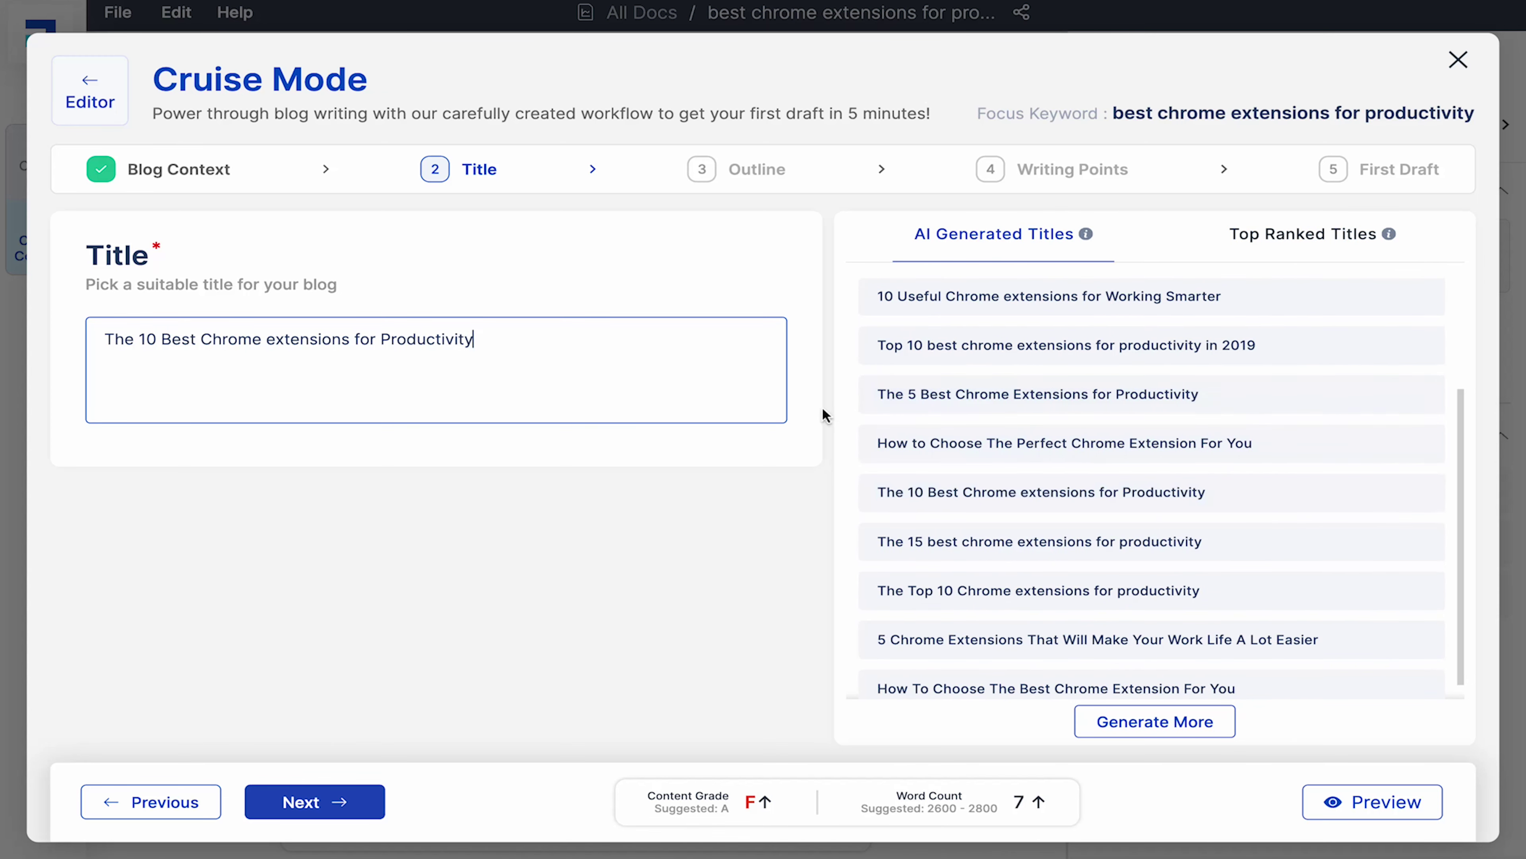
Edit the title to '30 Best Chrome Extensions for Productivity' and proceed to the outline
{"action": "left_click", "coordinate": [144, 336]}
{"action": "key", "text": "BackSpace"}
{"action": "key", "text": "BackSpace"}
{"action": "key", "text": "BackSpace"}
{"action": "key", "text": "BackSpace"}
{"action": "key", "text": "BackSpace"}
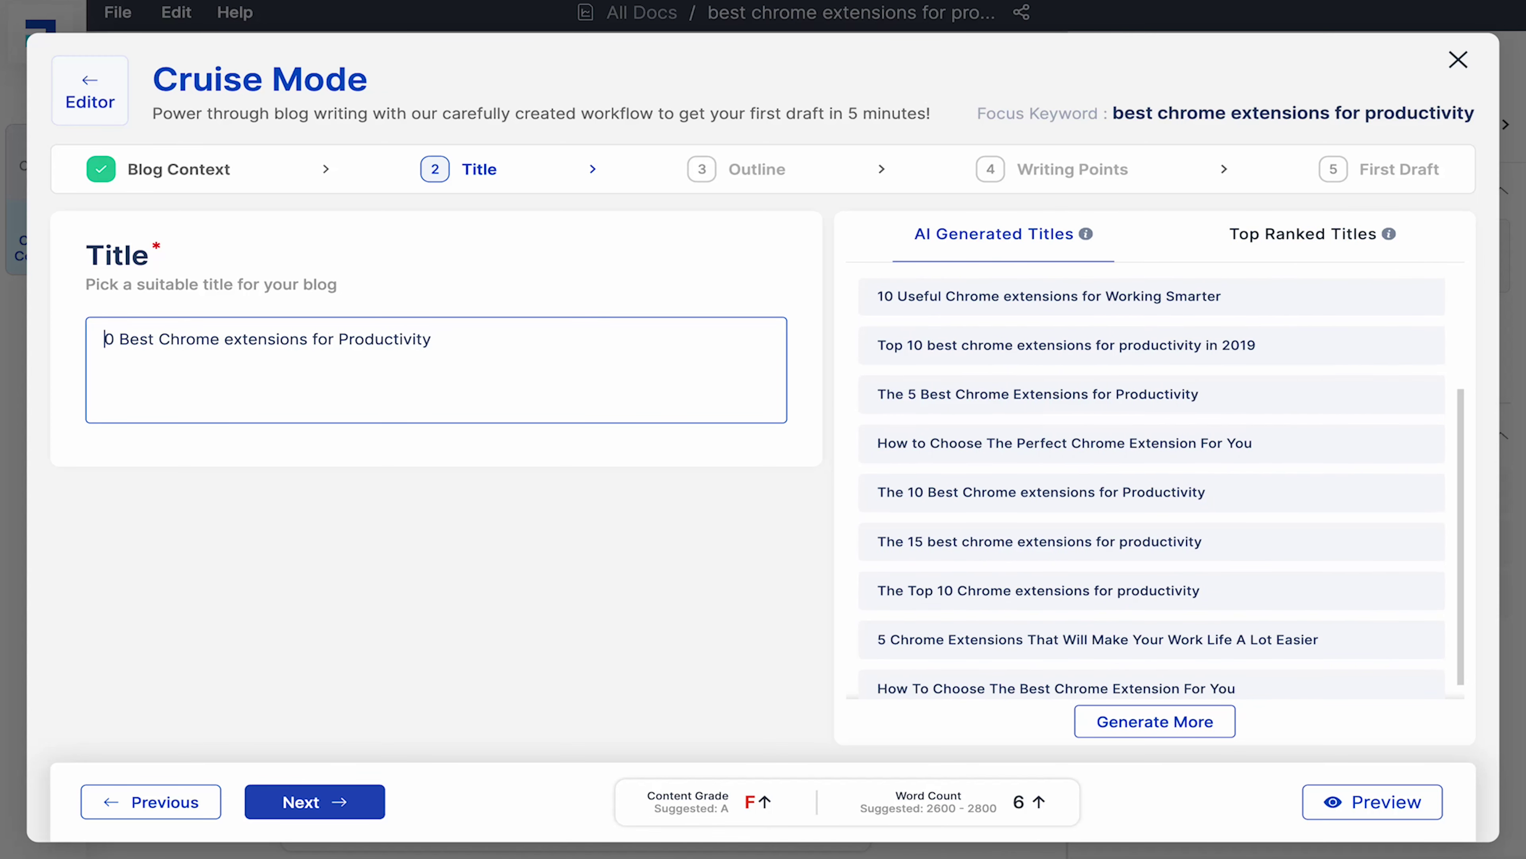
{"action": "type", "text": "3"}
{"action": "left_click", "coordinate": [238, 371]}
{"action": "key", "text": "BackSpace"}
{"action": "type", "text": "E"}
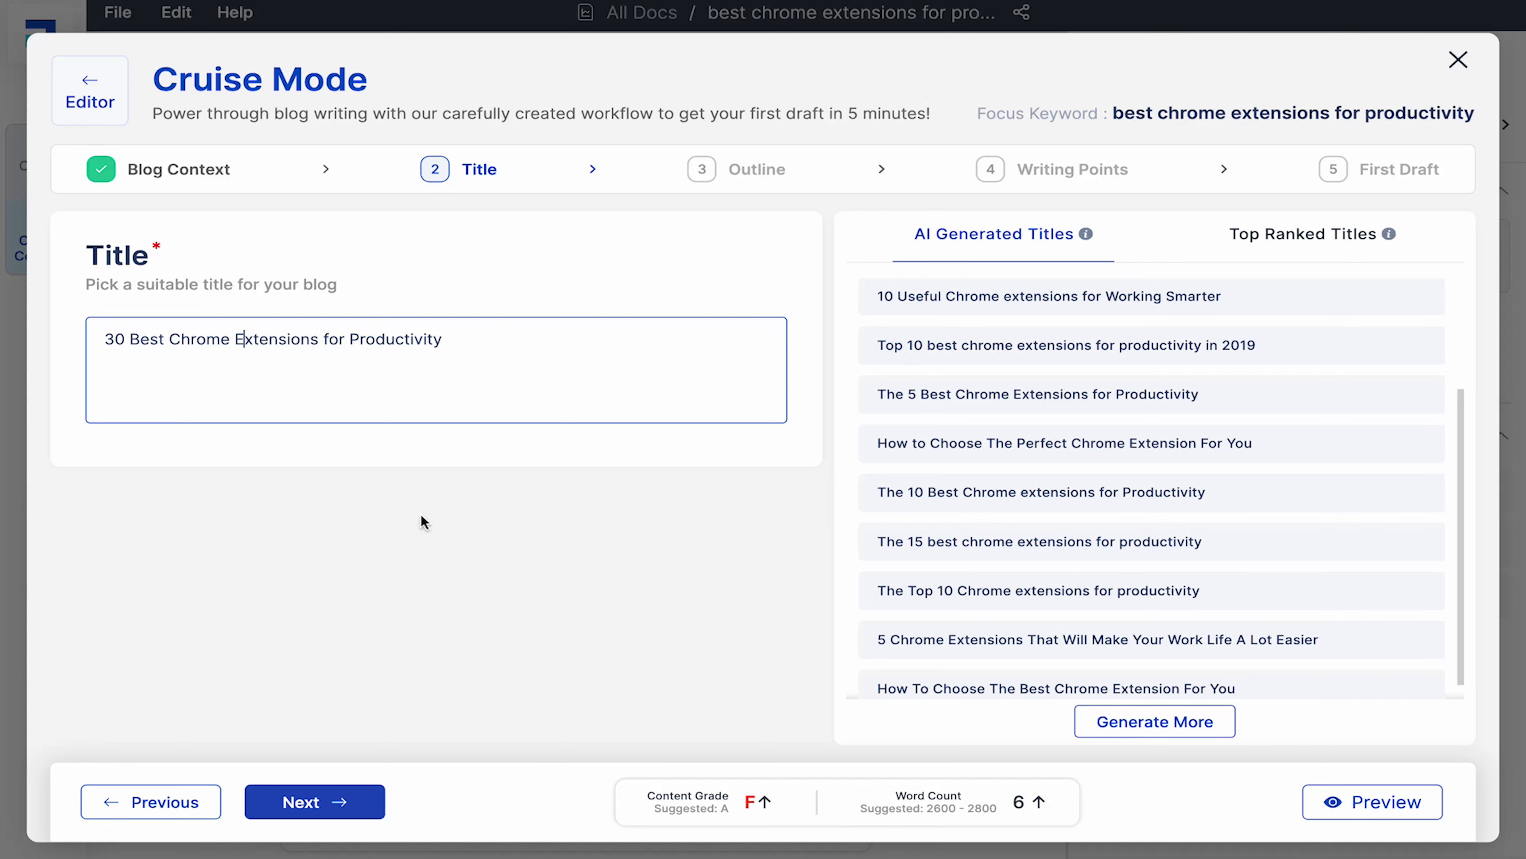
{"action": "left_click", "coordinate": [341, 804]}
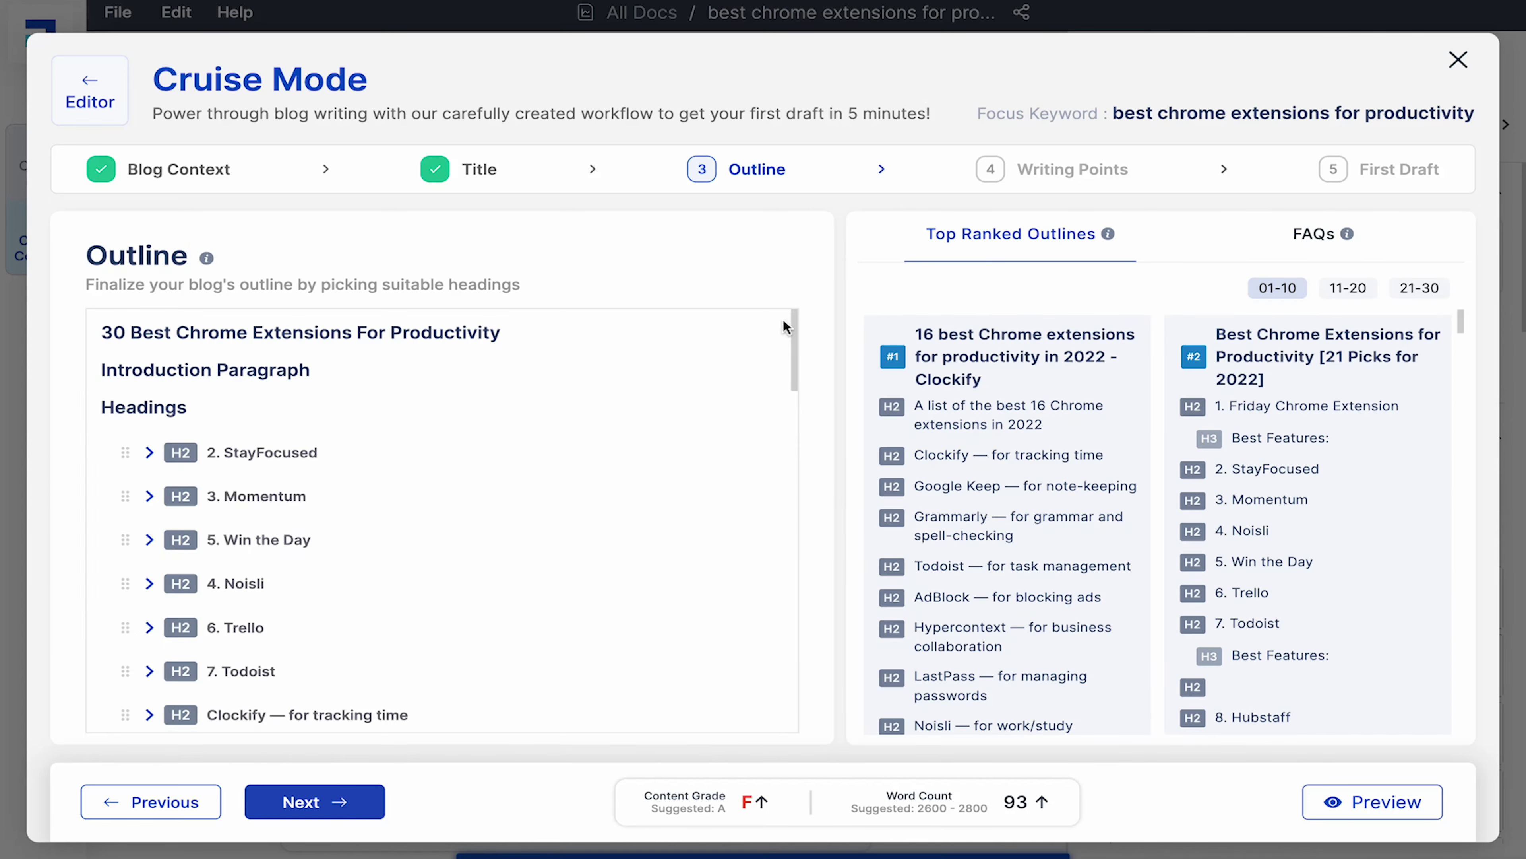
Review the H2 outline and accept it
{"action": "scroll", "coordinate": [725, 459], "scroll_direction": "down", "scroll_amount": 20}
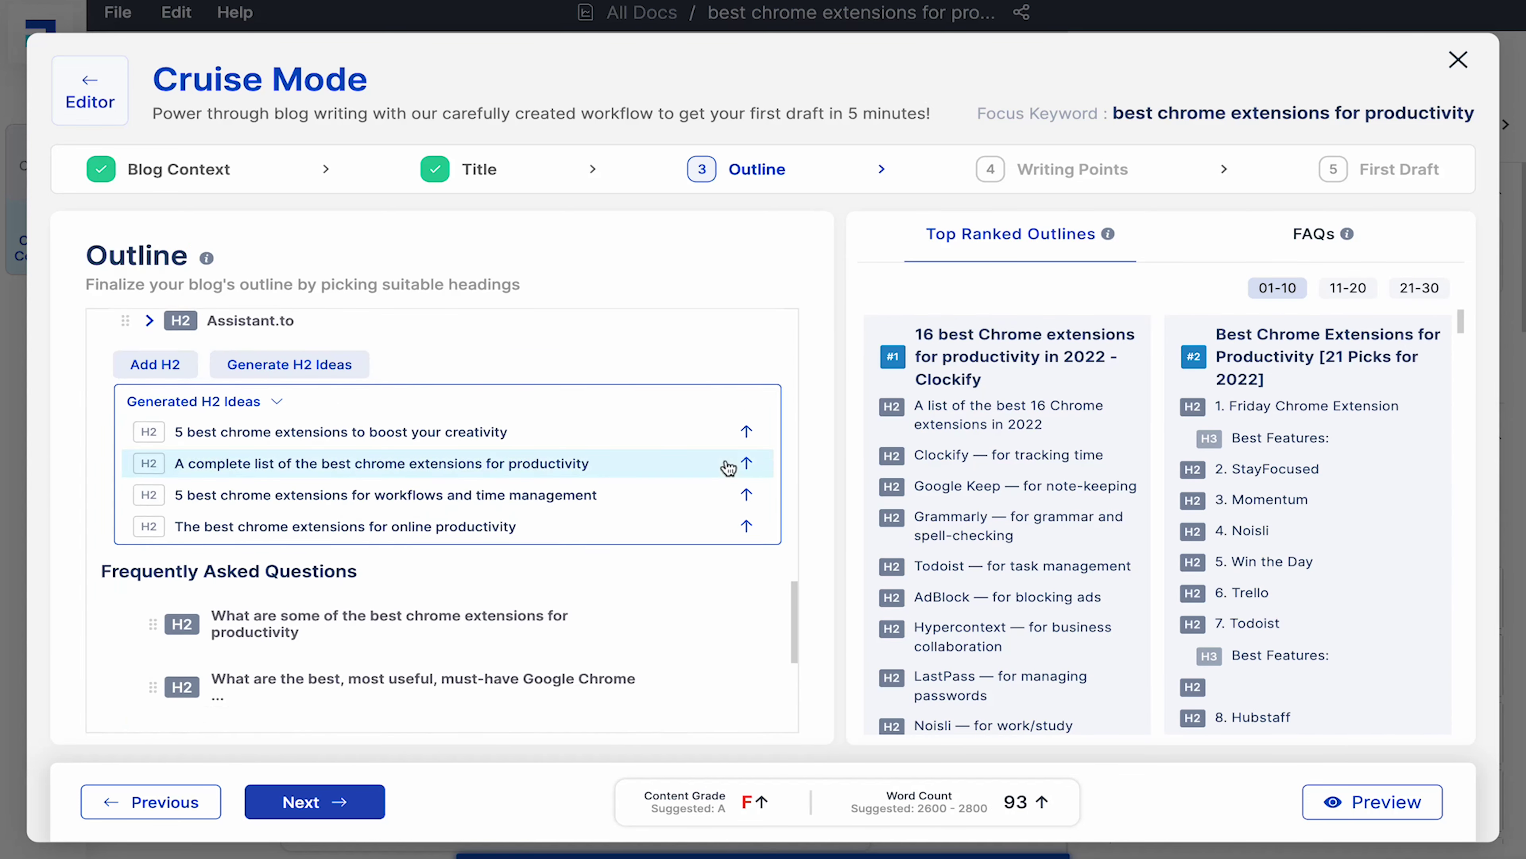
{"action": "scroll", "coordinate": [728, 467], "scroll_direction": "down", "scroll_amount": 2}
{"action": "scroll", "coordinate": [729, 467], "scroll_direction": "up", "scroll_amount": 15}
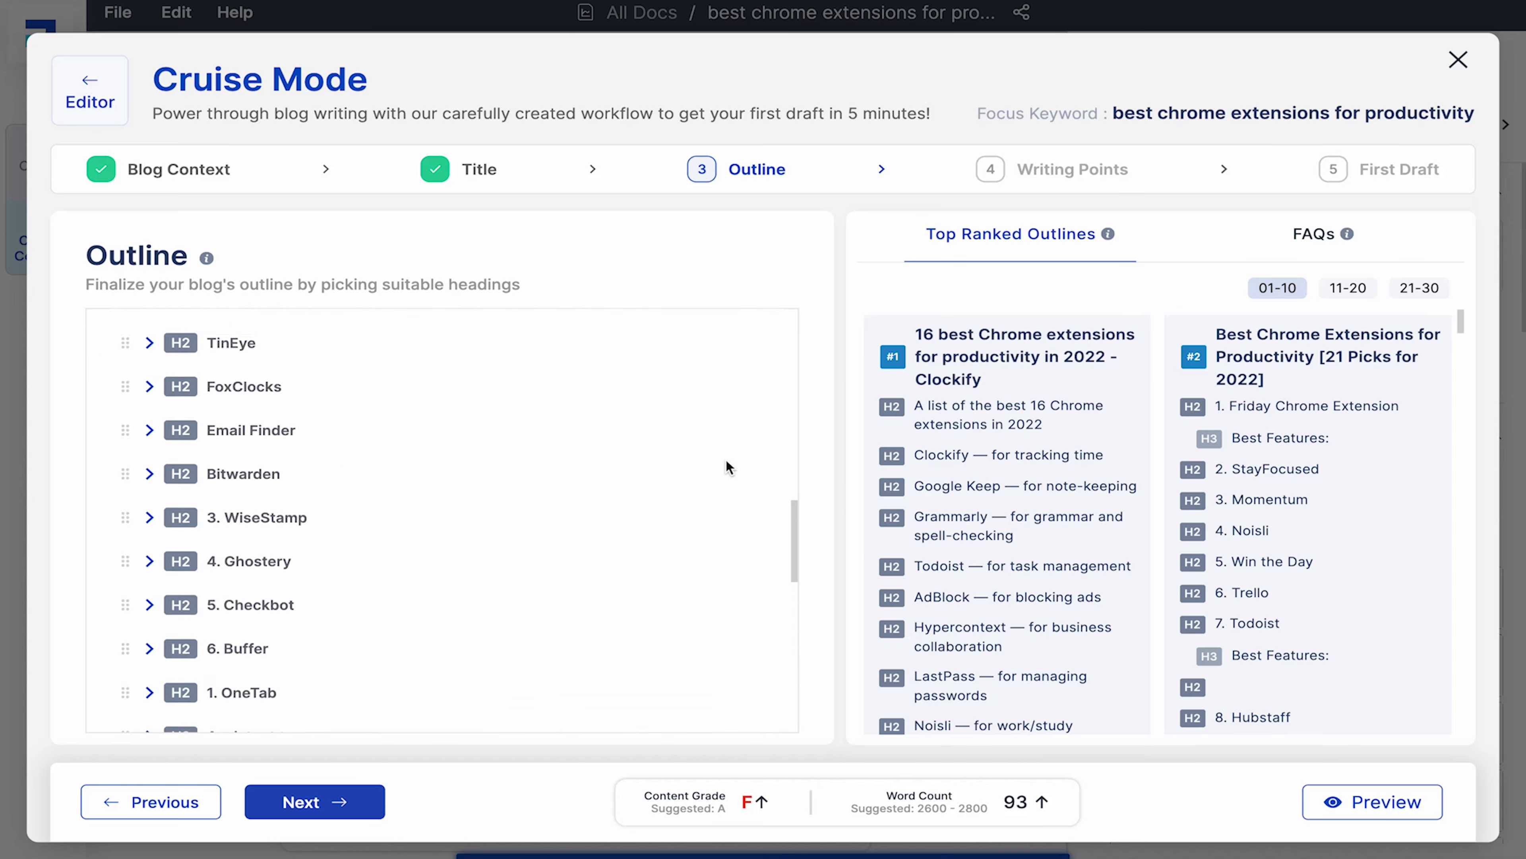
{"action": "scroll", "coordinate": [726, 467], "scroll_direction": "up", "scroll_amount": 10}
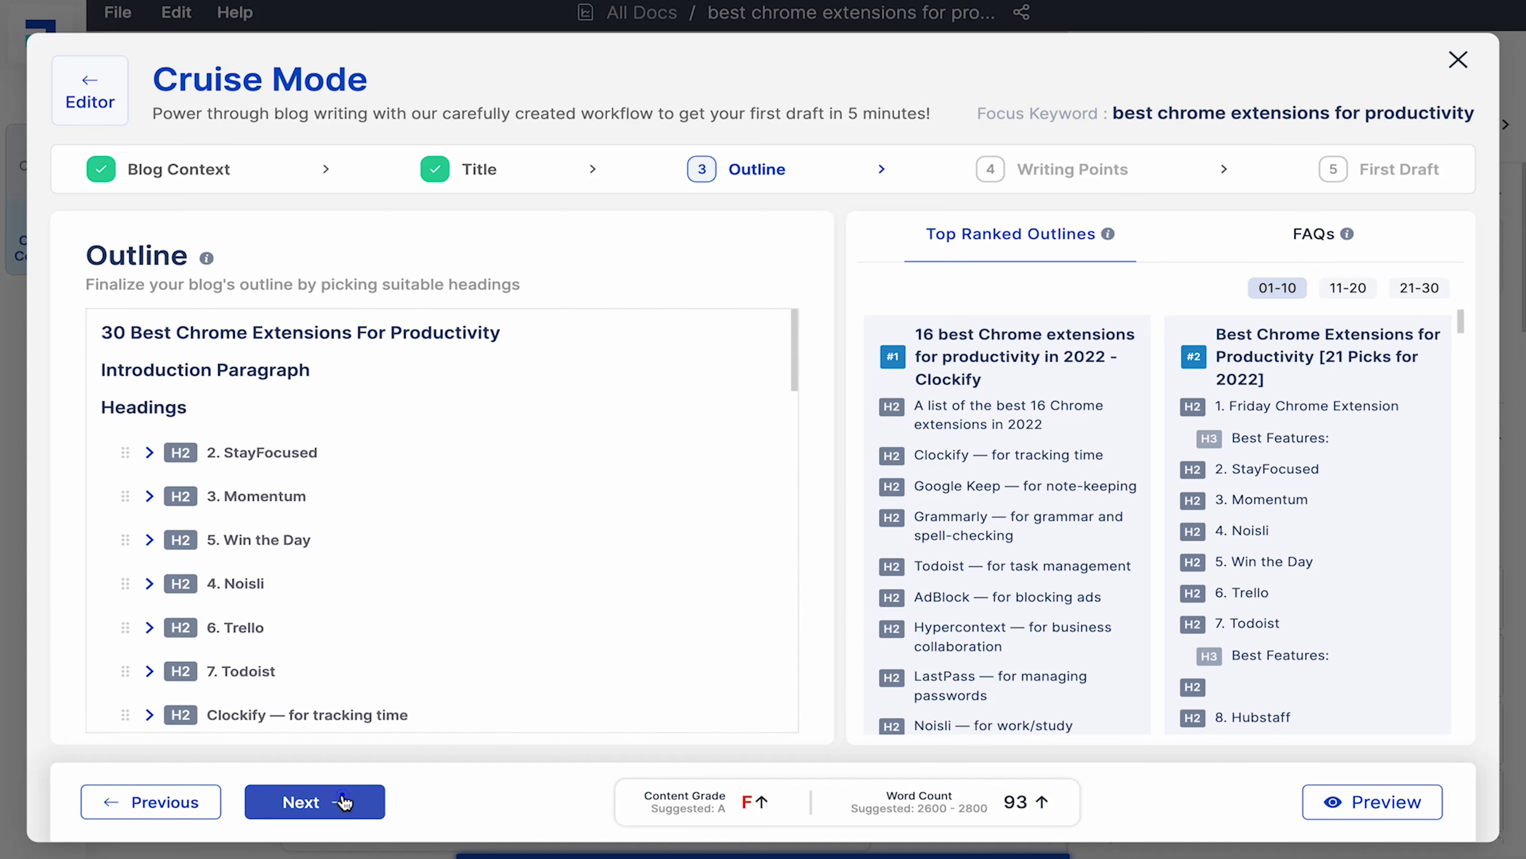
{"action": "left_click", "coordinate": [355, 803]}
Regenerate the Right Inbox writing points and generate the 2881-word first draft
{"action": "scroll", "coordinate": [598, 481], "scroll_direction": "down", "scroll_amount": 20}
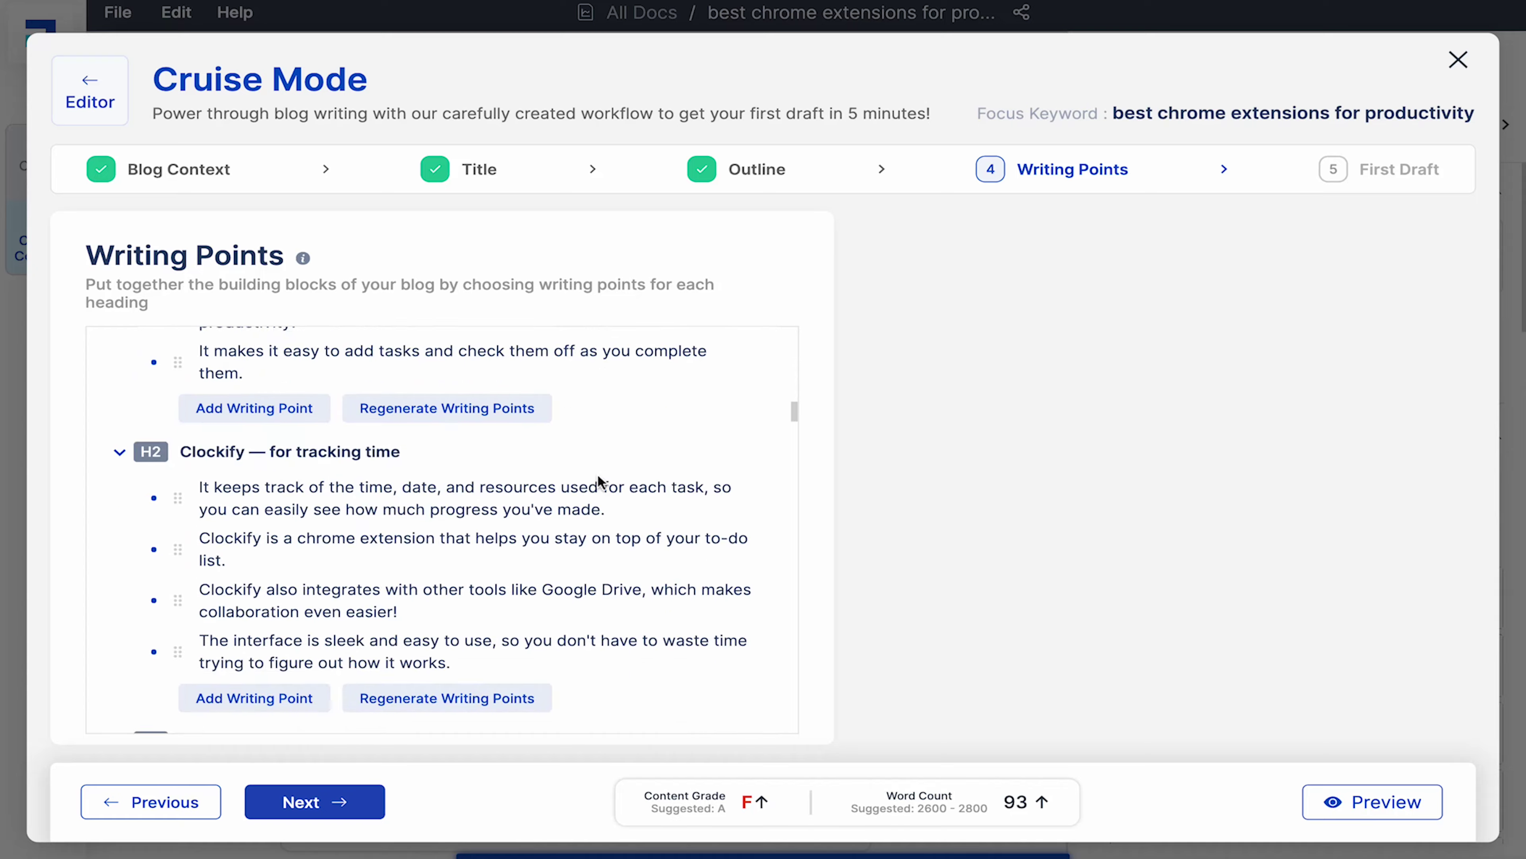
{"action": "scroll", "coordinate": [598, 481], "scroll_direction": "down", "scroll_amount": 10}
{"action": "scroll", "coordinate": [607, 481], "scroll_direction": "up", "scroll_amount": 3}
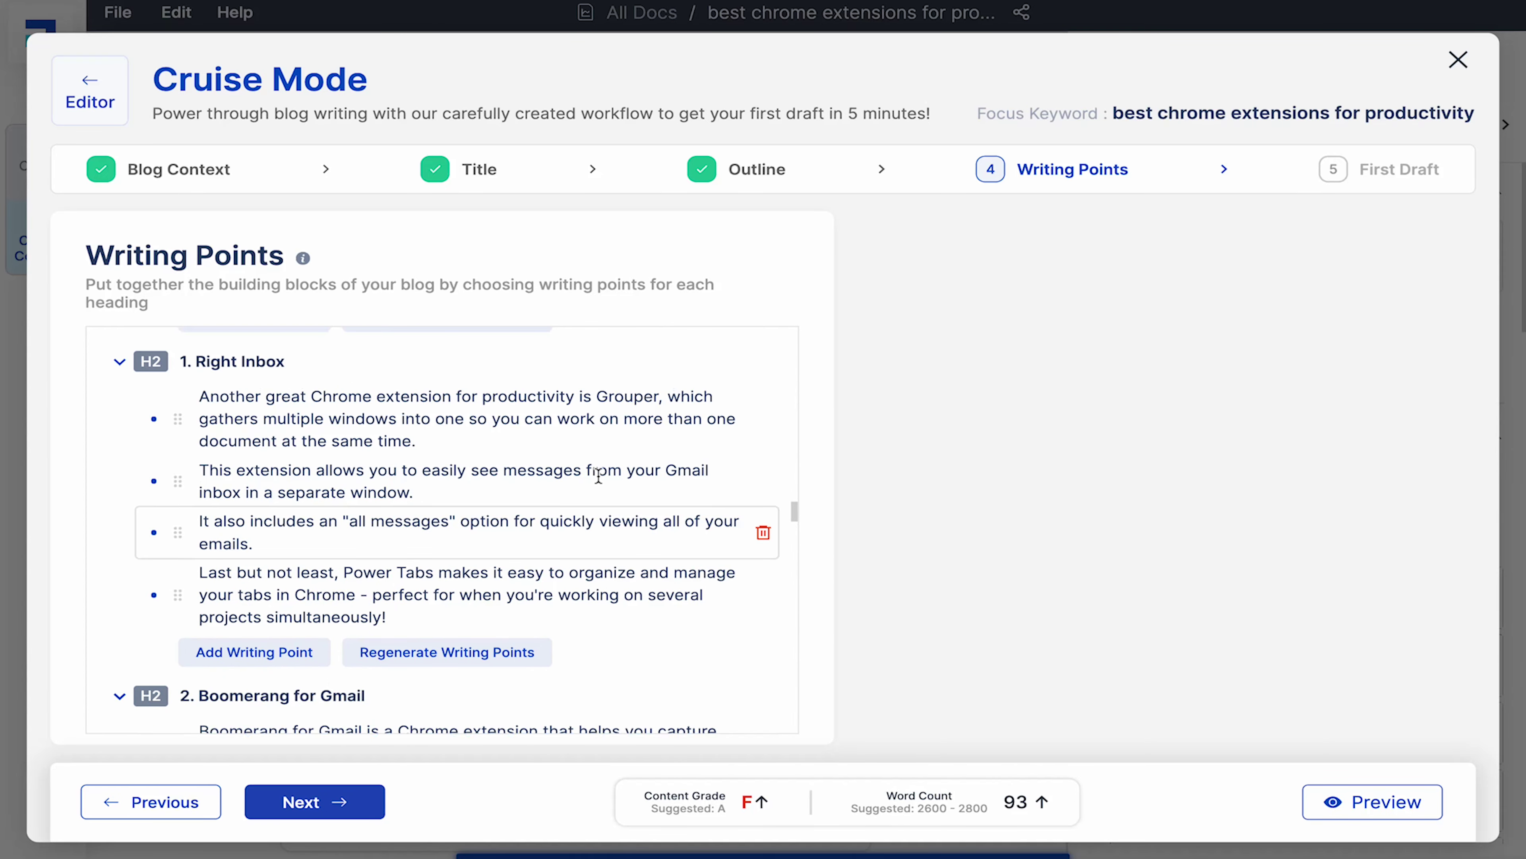
{"action": "left_click", "coordinate": [303, 651]}
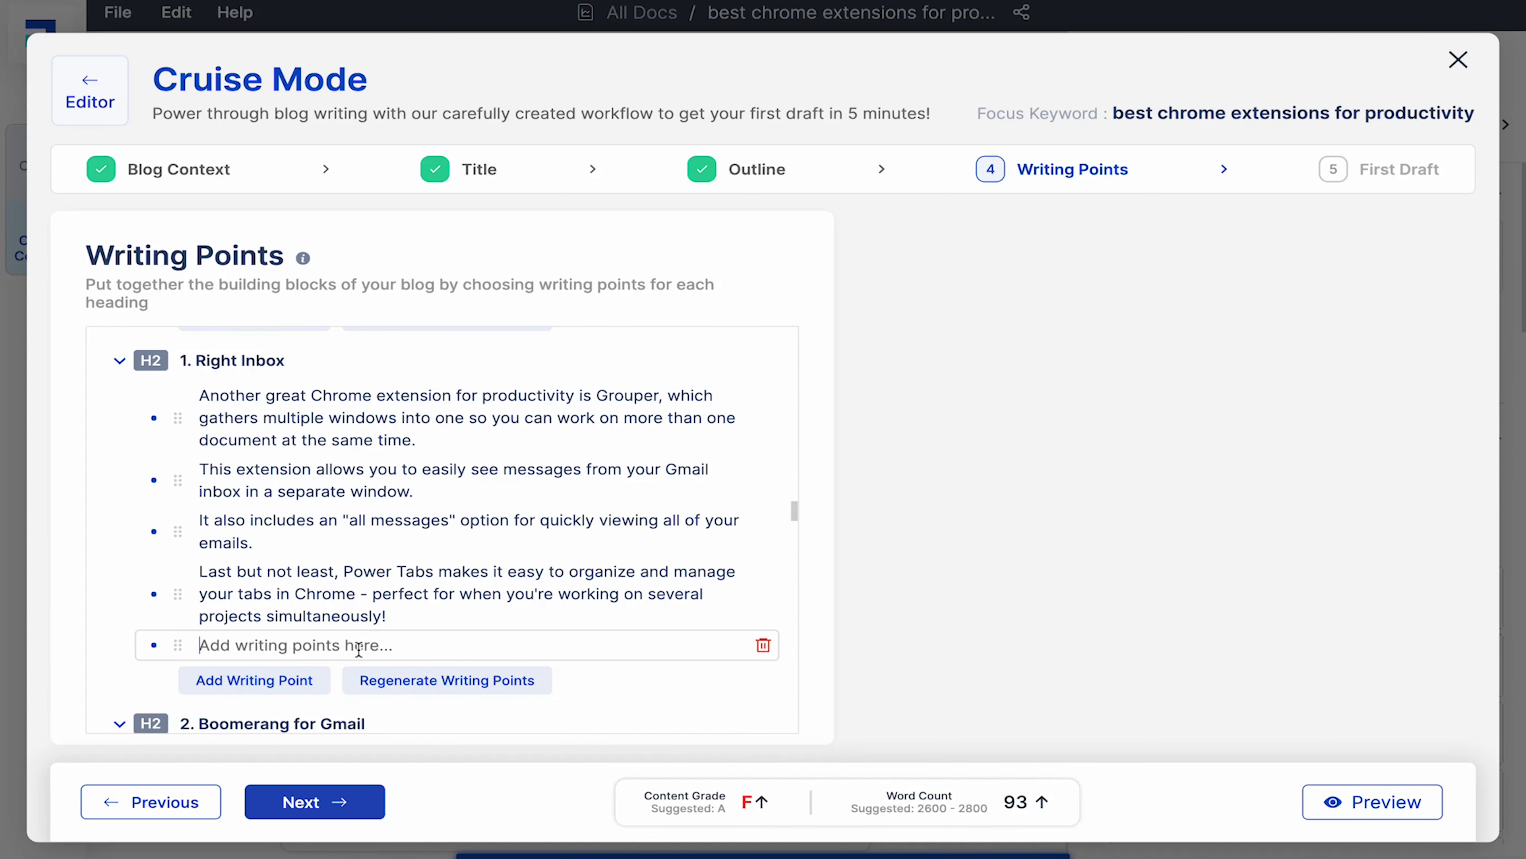
{"action": "left_click", "coordinate": [453, 682]}
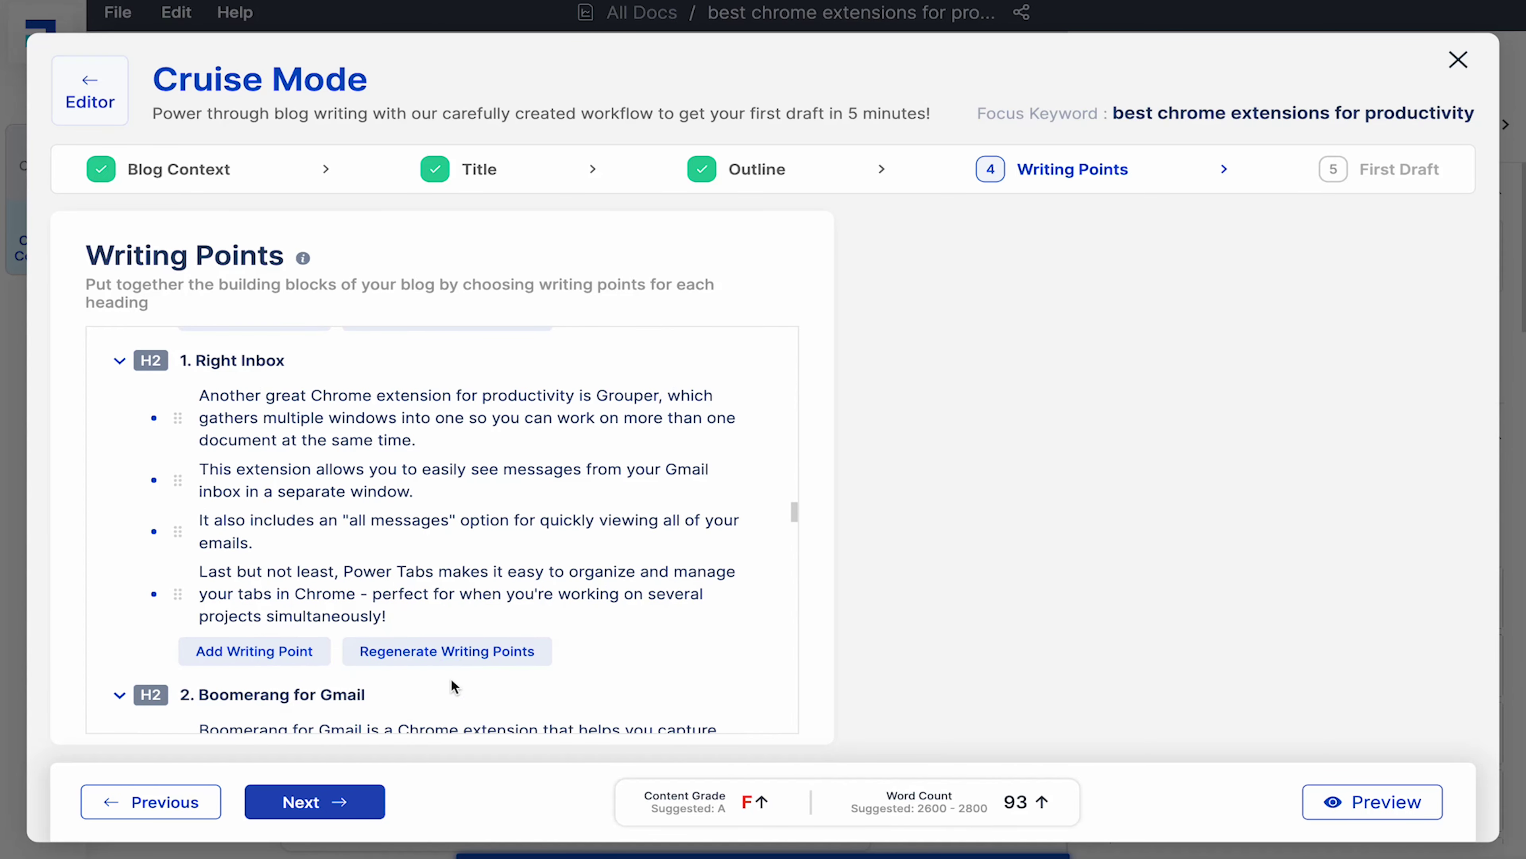
{"action": "left_click", "coordinate": [445, 653]}
{"action": "scroll", "coordinate": [475, 681], "scroll_direction": "down", "scroll_amount": 1}
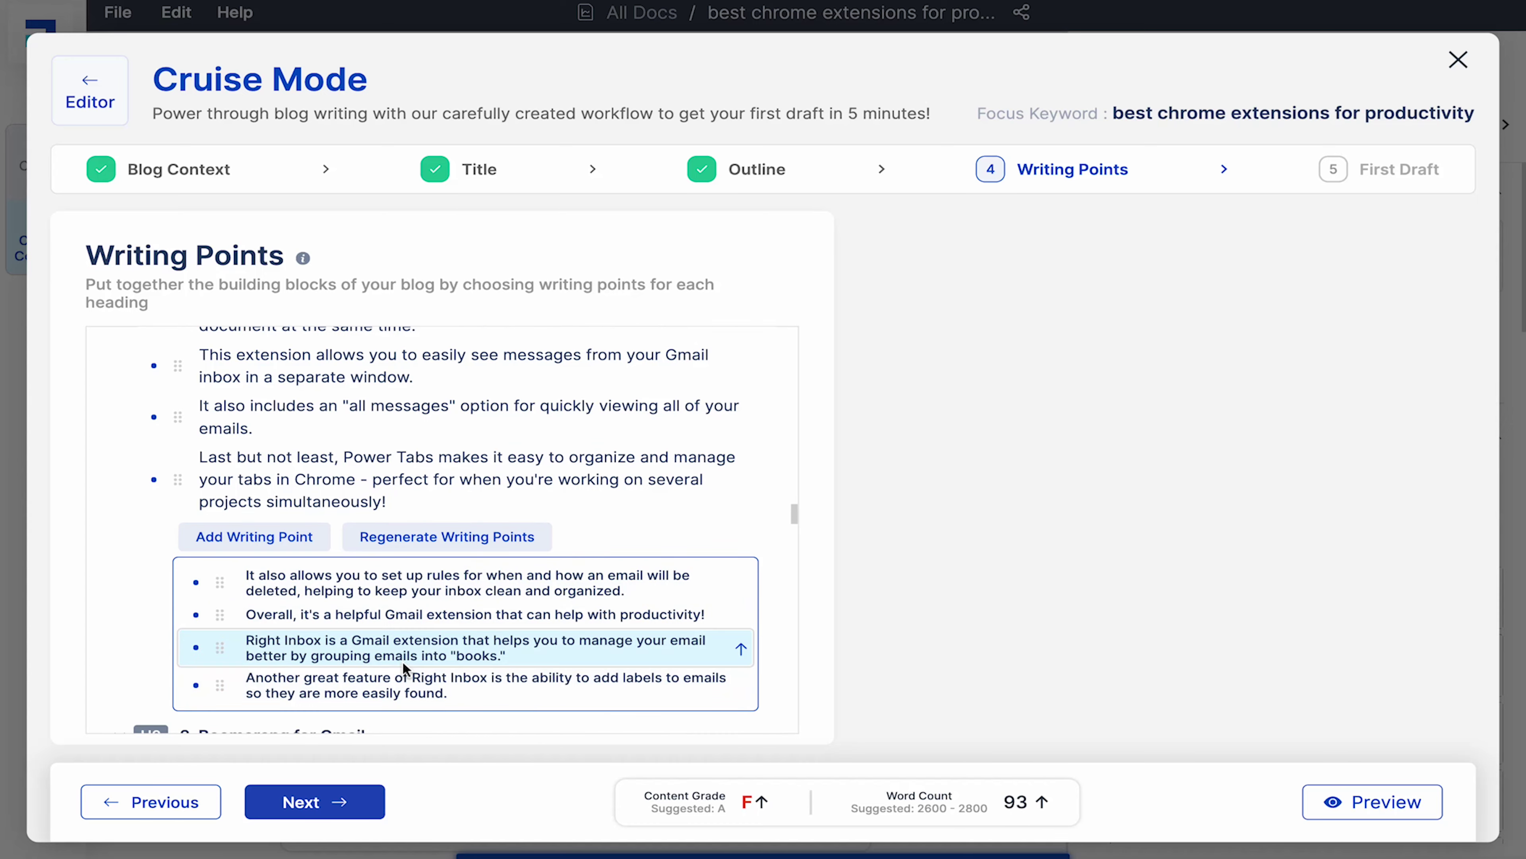
{"action": "scroll", "coordinate": [403, 668], "scroll_direction": "down", "scroll_amount": 15}
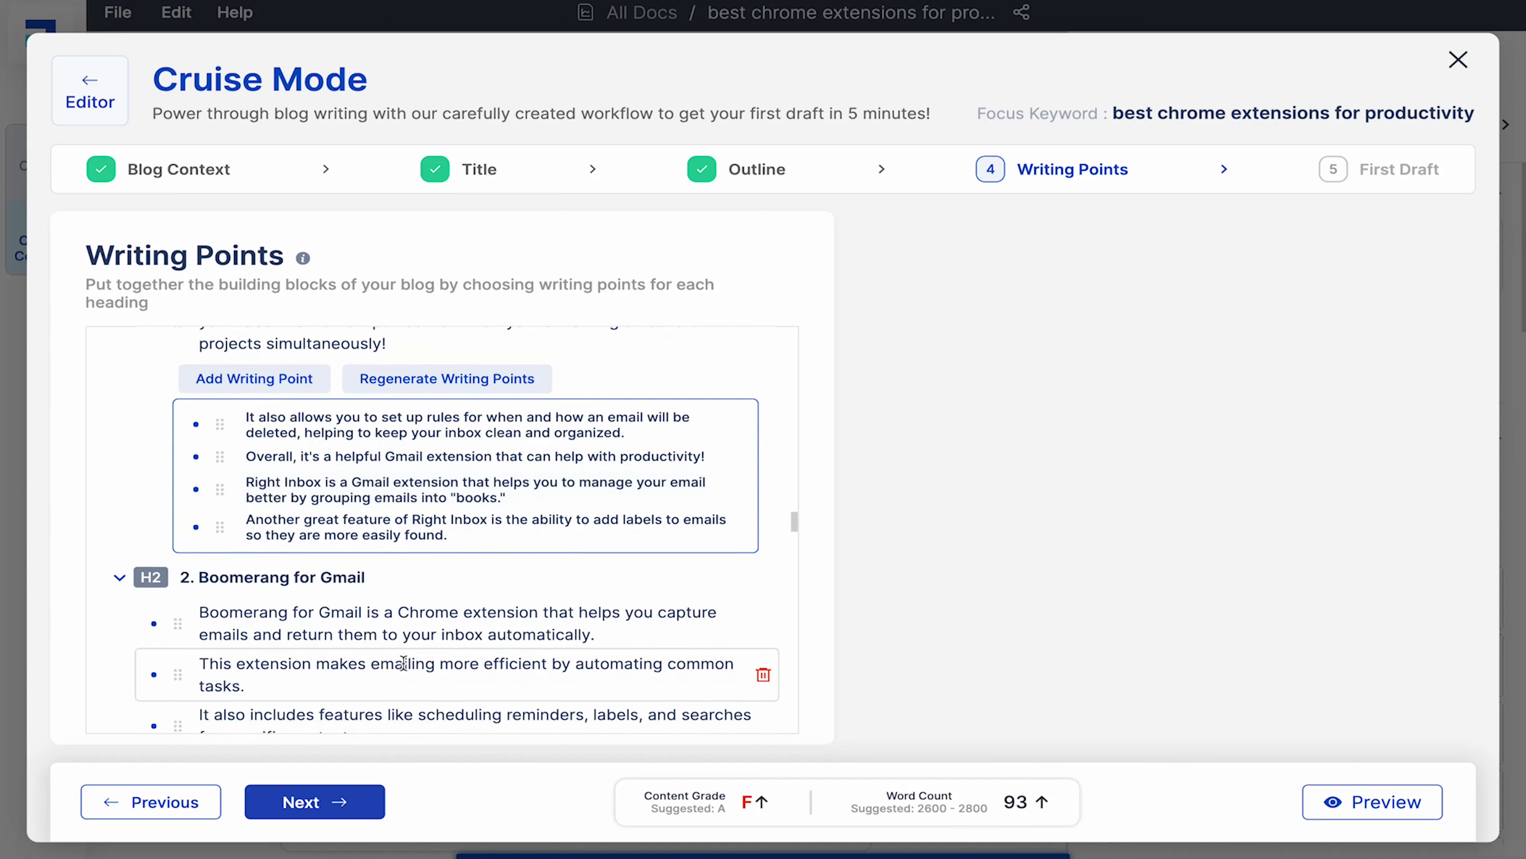
{"action": "left_click", "coordinate": [336, 804]}
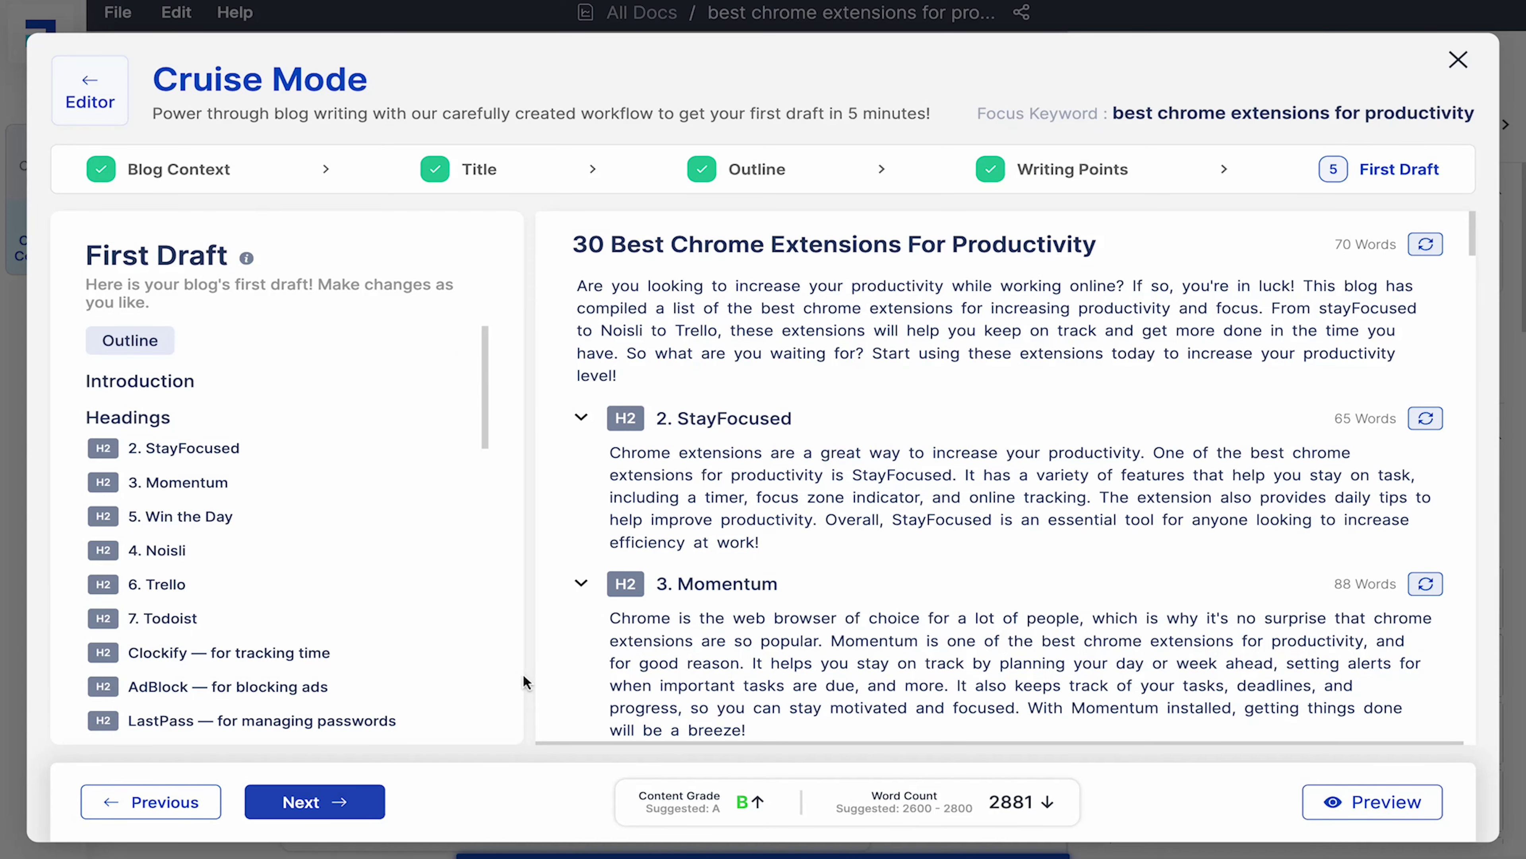
Review the first draft in Preview and export it to the Scalenut editor
{"action": "scroll", "coordinate": [1060, 539], "scroll_direction": "down", "scroll_amount": 20}
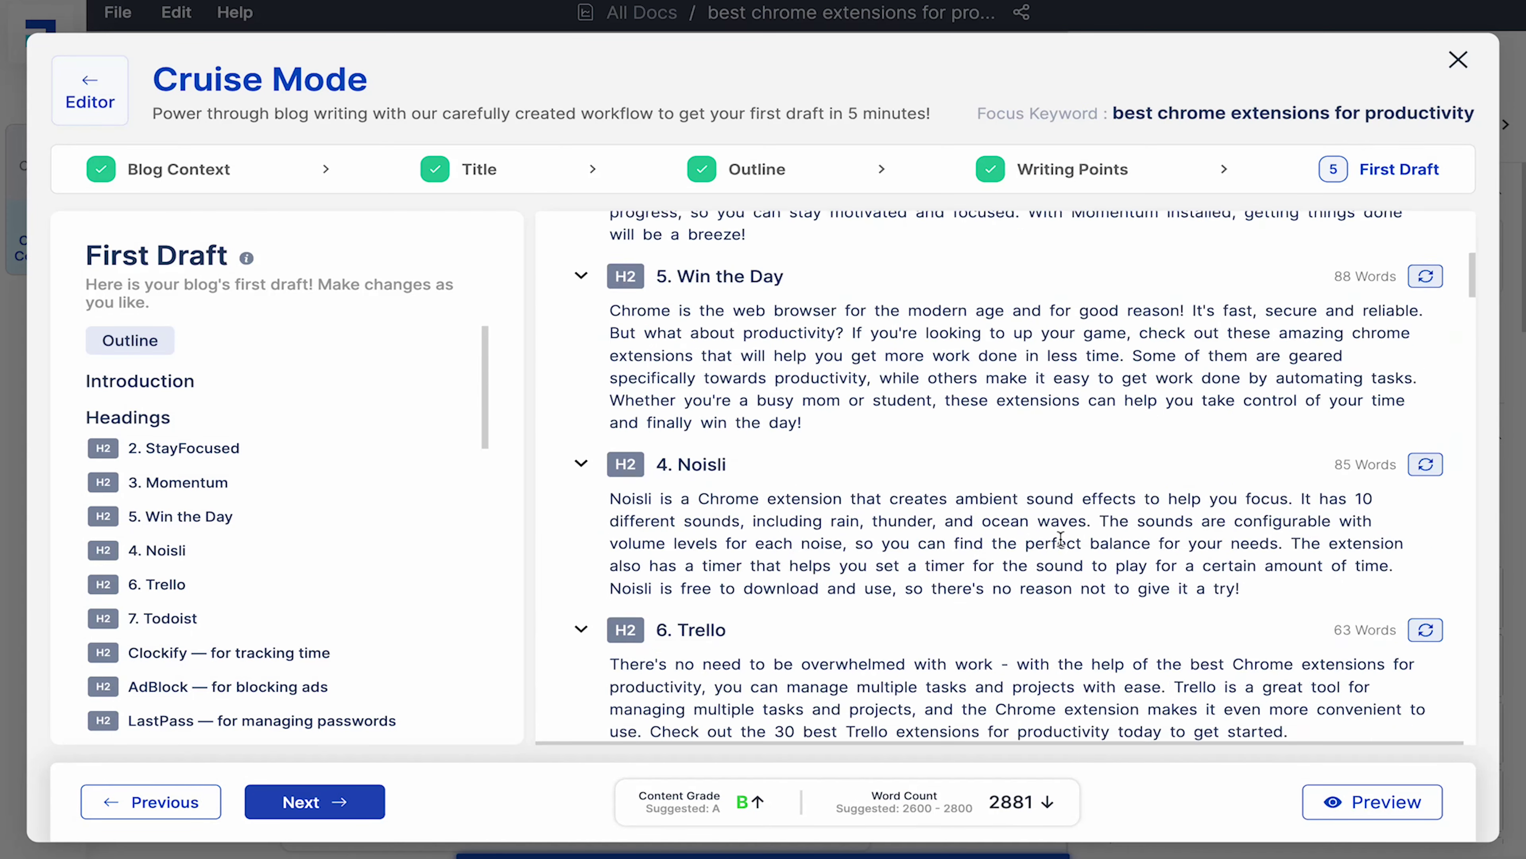
{"action": "scroll", "coordinate": [1061, 540], "scroll_direction": "down", "scroll_amount": 20}
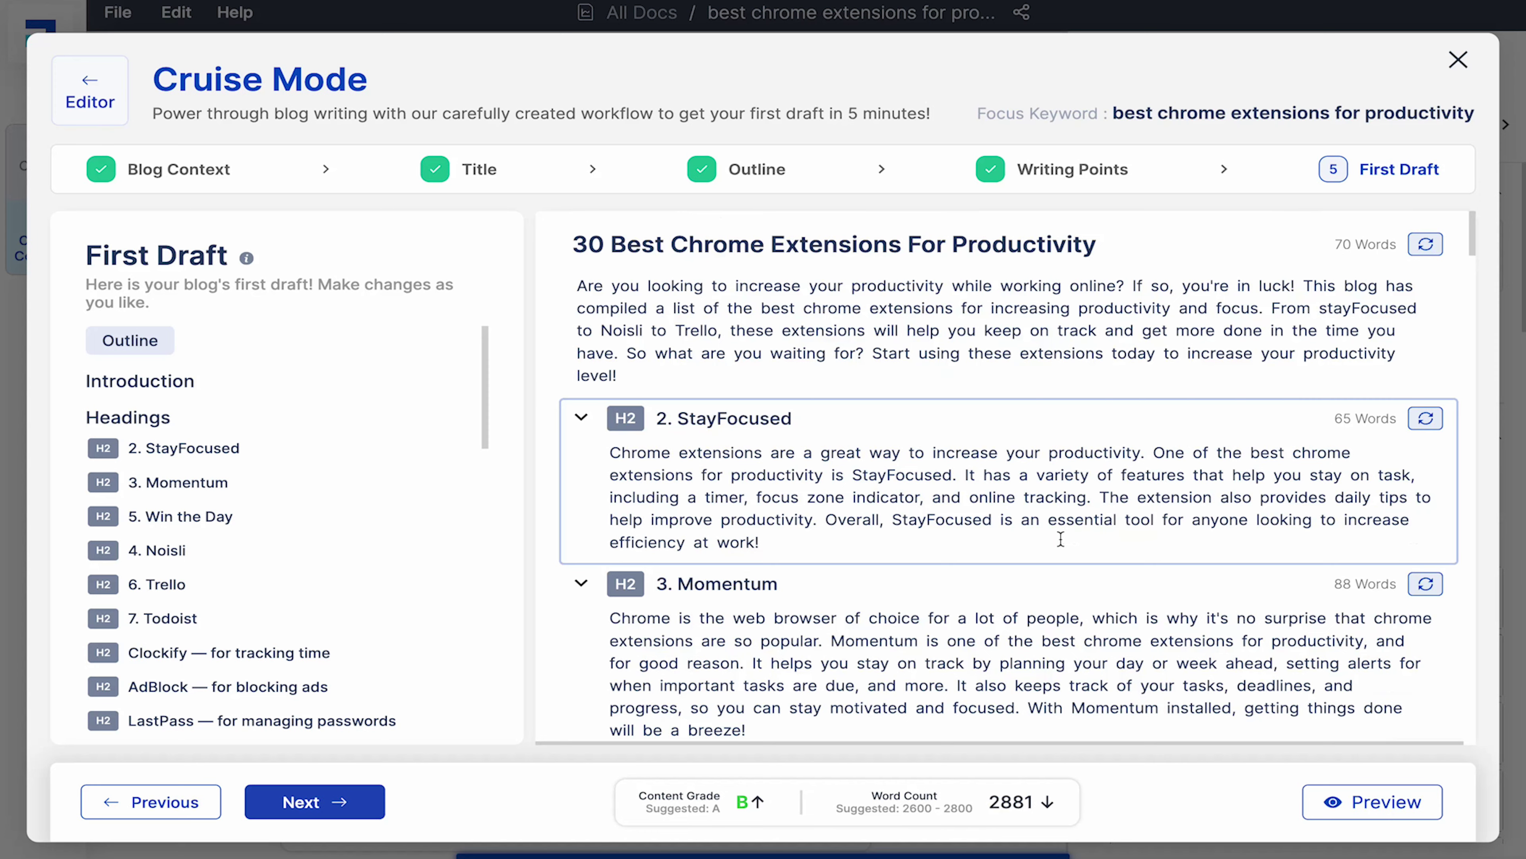
{"action": "scroll", "coordinate": [1060, 539], "scroll_direction": "down", "scroll_amount": 20}
{"action": "scroll", "coordinate": [988, 546], "scroll_direction": "up", "scroll_amount": 20}
{"action": "left_click", "coordinate": [305, 802]}
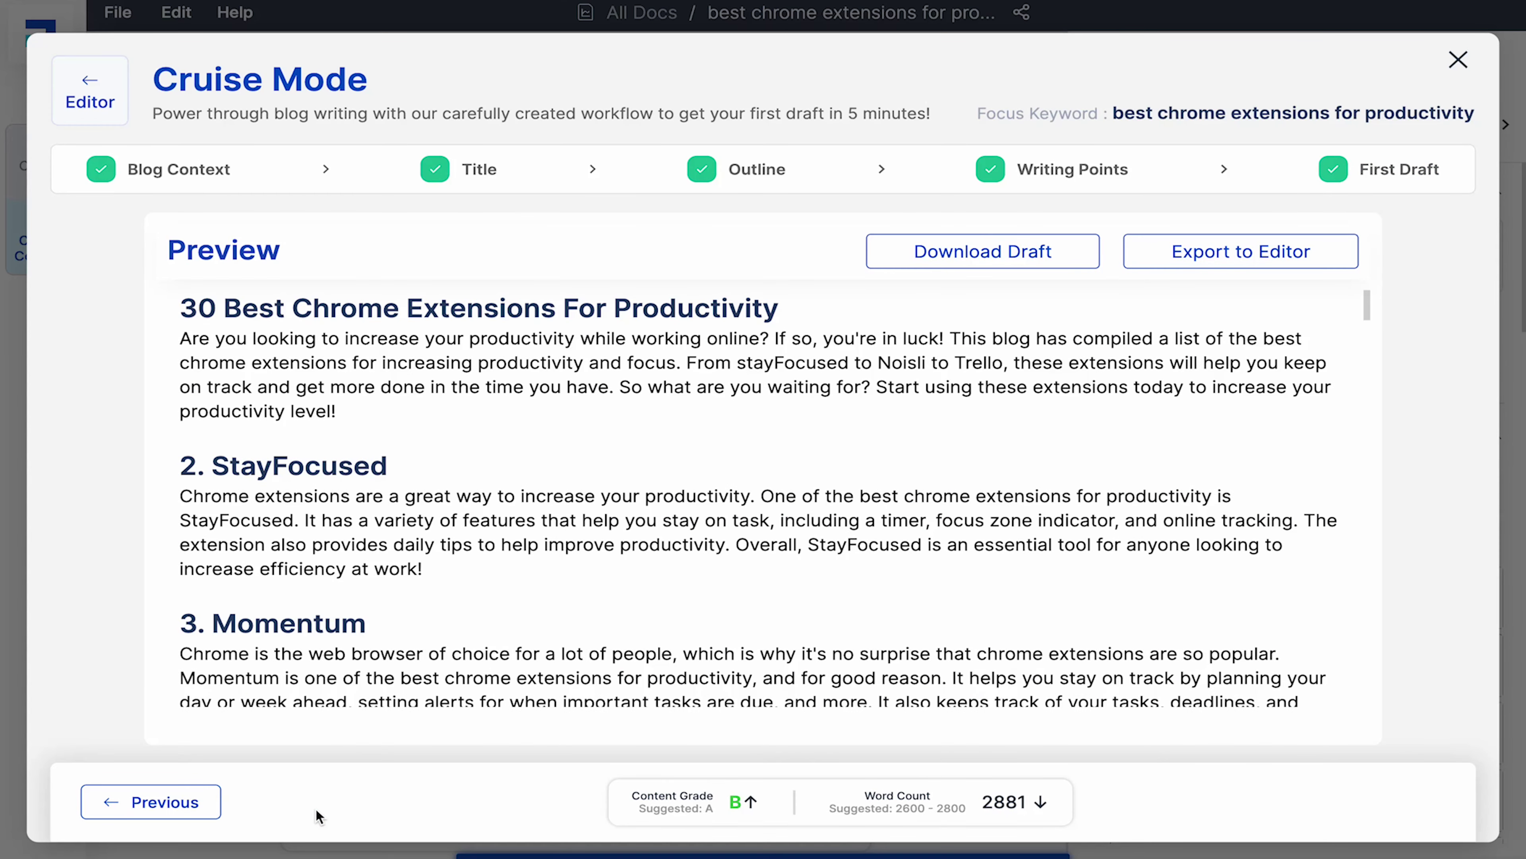
{"action": "left_click", "coordinate": [1253, 261]}
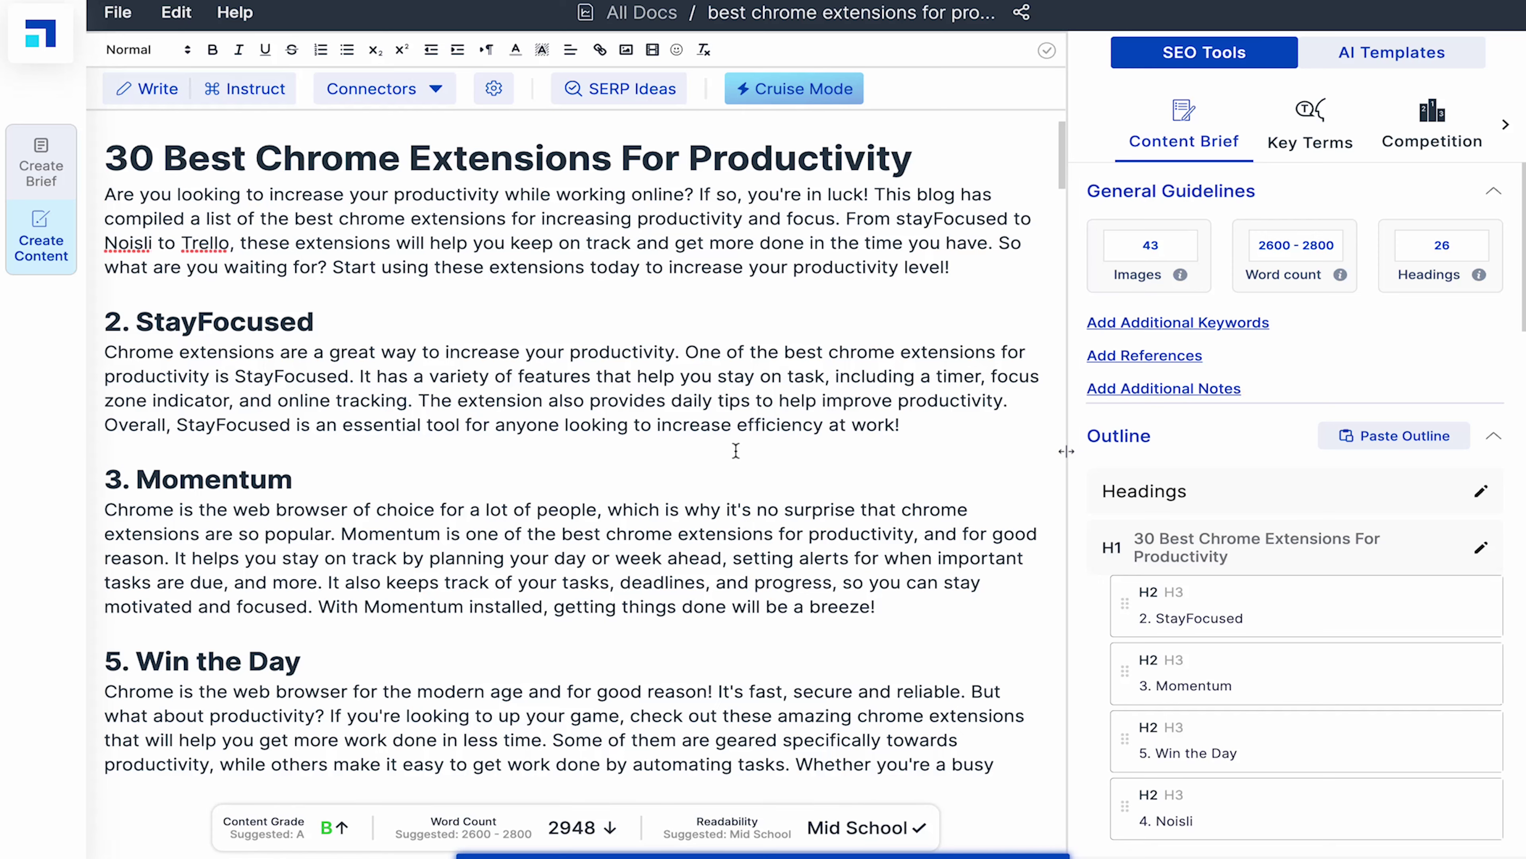
{"action": "scroll", "coordinate": [736, 450], "scroll_direction": "down", "scroll_amount": 10}
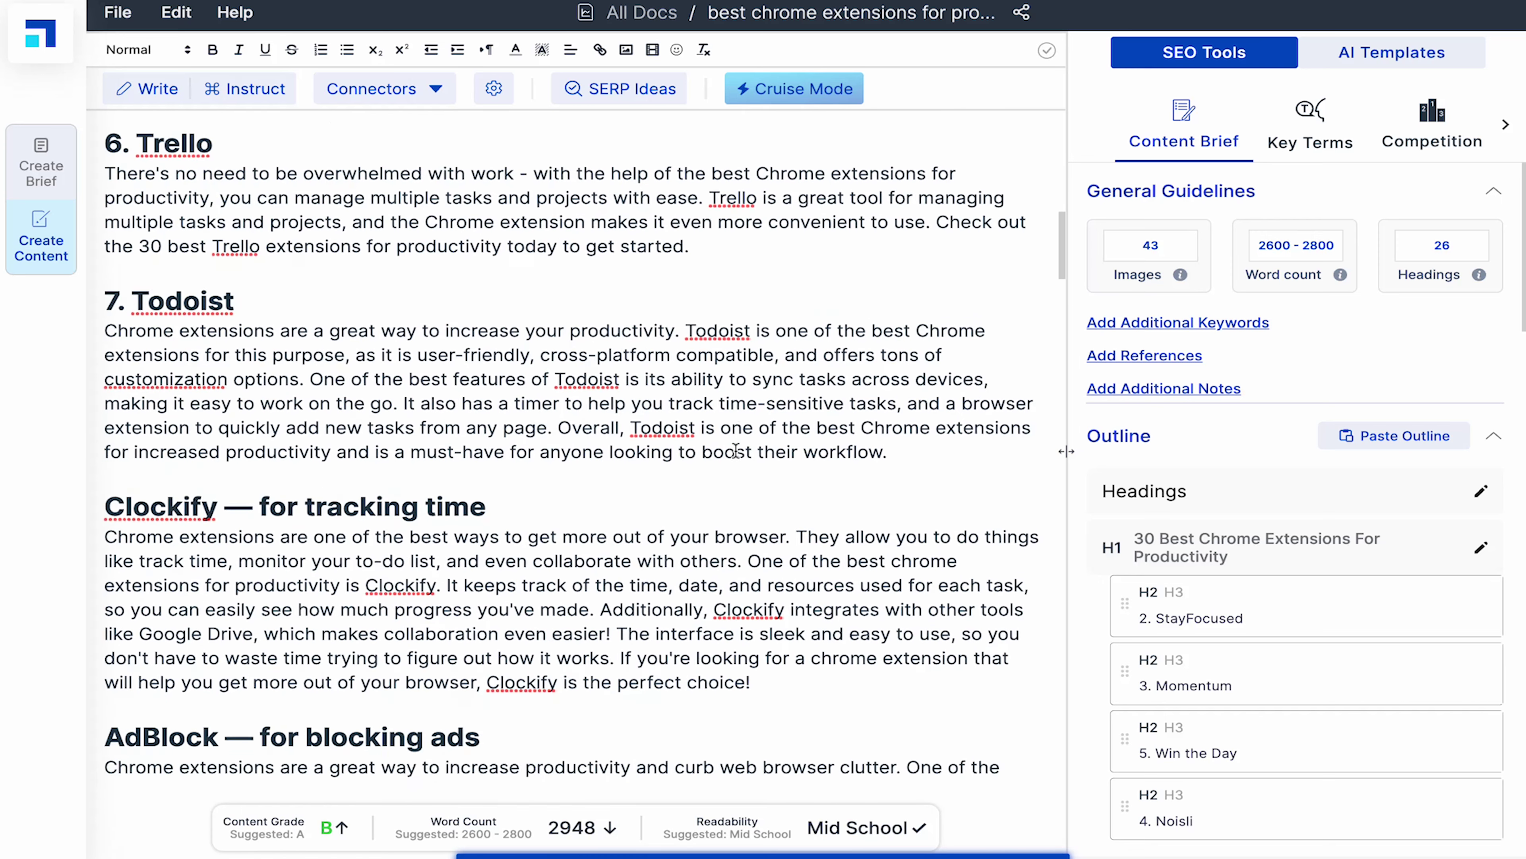
{"action": "scroll", "coordinate": [736, 450], "scroll_direction": "up", "scroll_amount": 10}
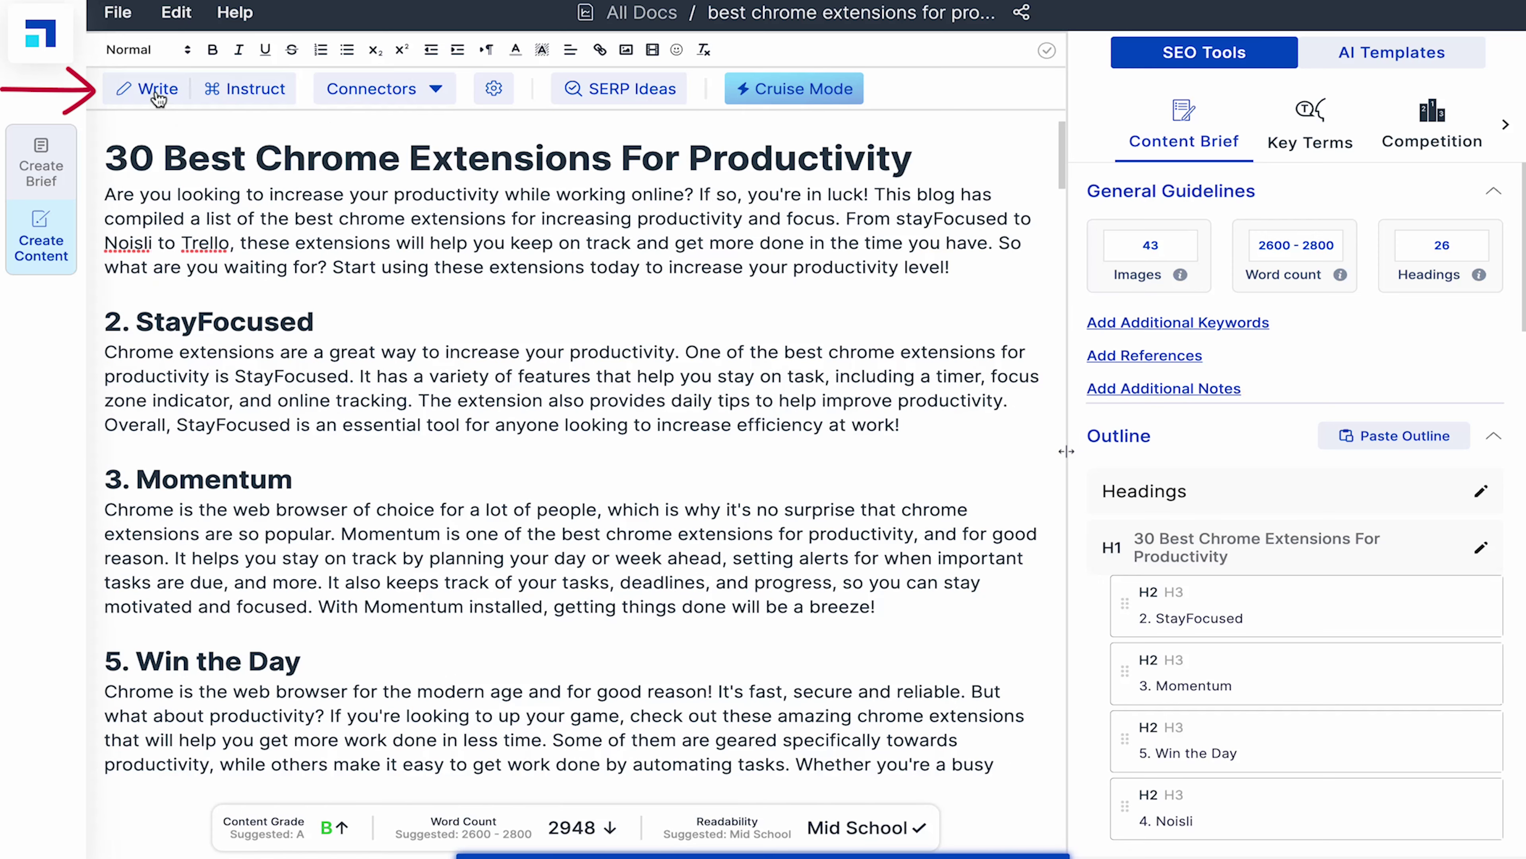
{"action": "left_click", "coordinate": [436, 93]}
{"action": "mouse_move", "coordinate": [437, 148]}
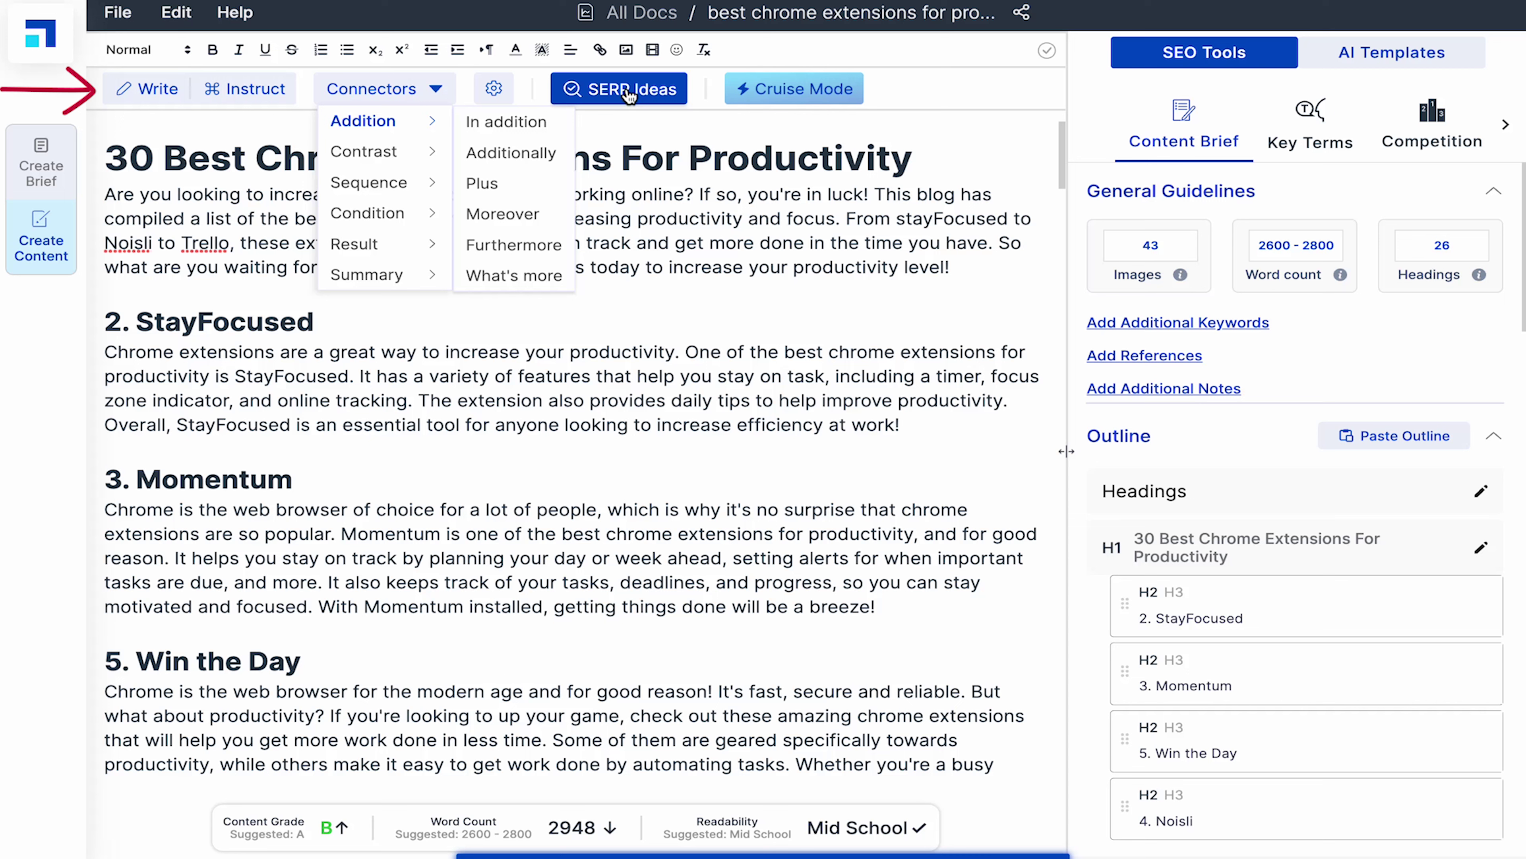
{"action": "left_click", "coordinate": [886, 313]}
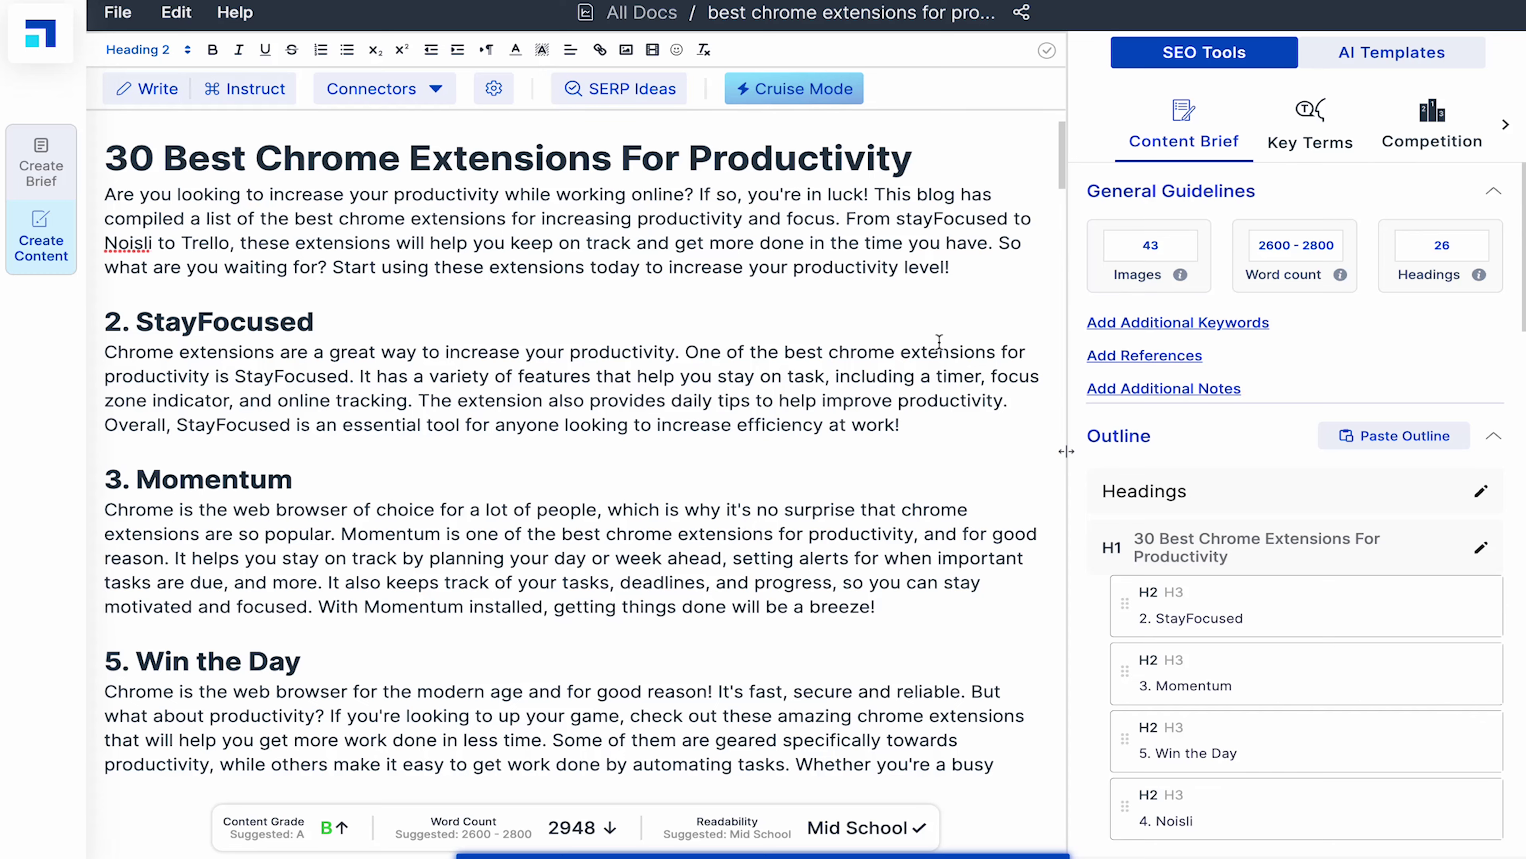
{"action": "scroll", "coordinate": [939, 342], "scroll_direction": "down", "scroll_amount": 3}
{"action": "scroll", "coordinate": [939, 341], "scroll_direction": "up", "scroll_amount": 1}
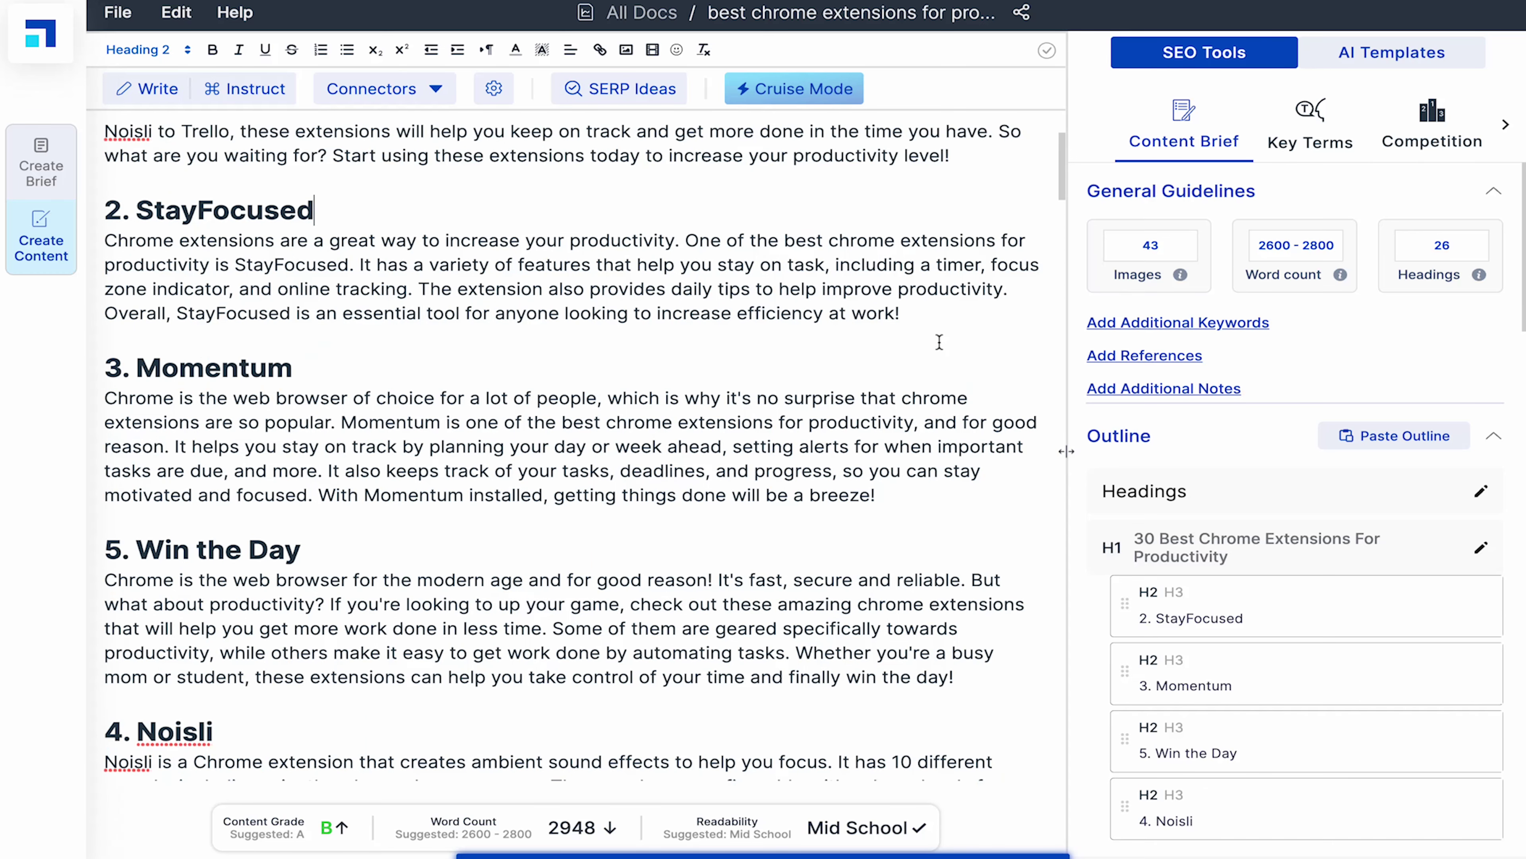
Browse the recommended Key Terms and show competitor headings using 'screenshot'
{"action": "left_click", "coordinate": [1308, 136]}
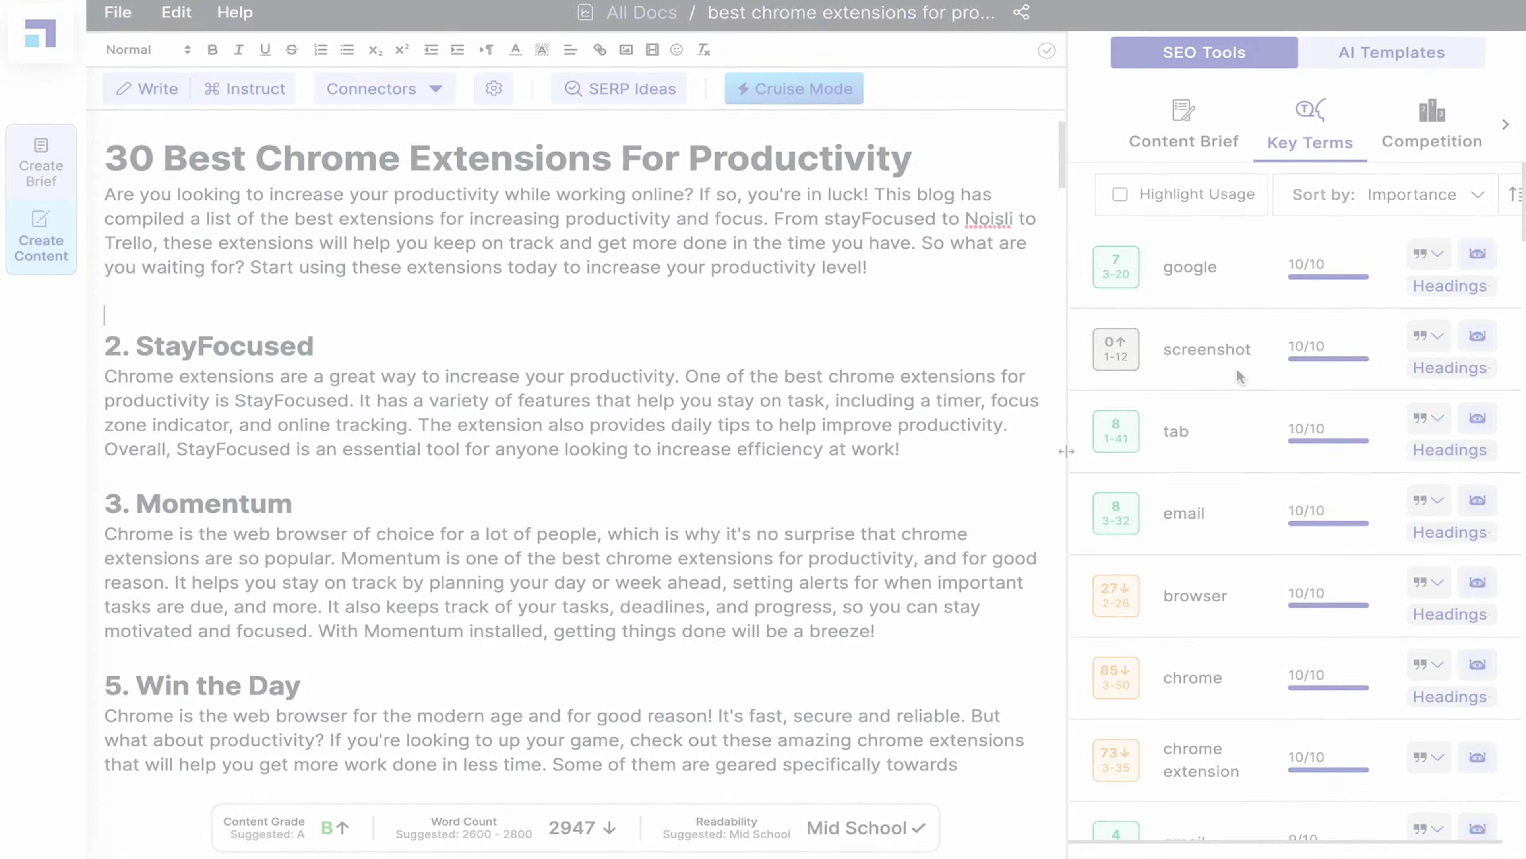
{"action": "scroll", "coordinate": [1237, 370], "scroll_direction": "down", "scroll_amount": 10}
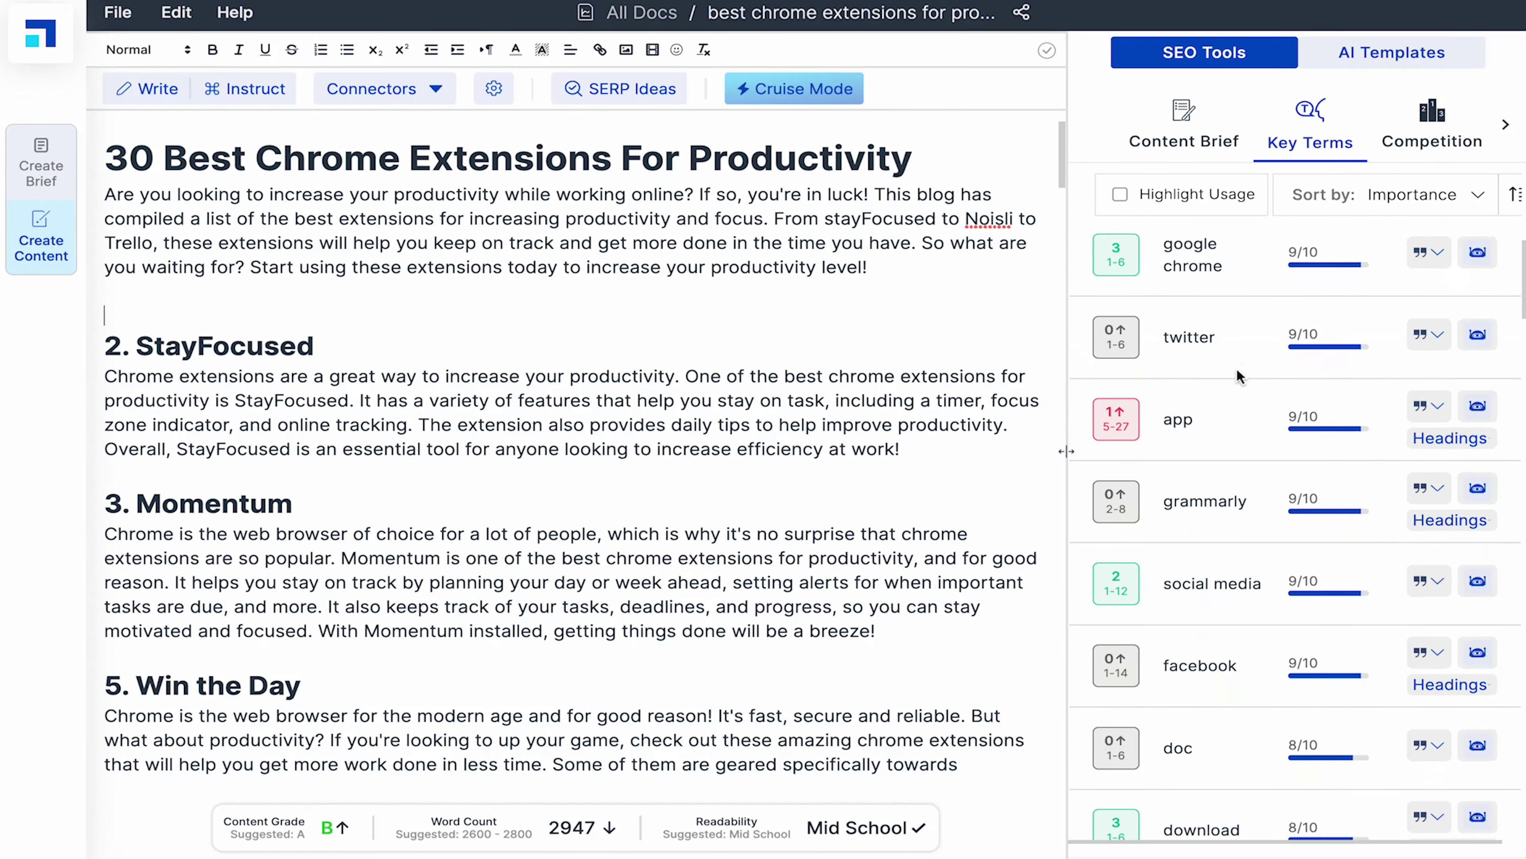
{"action": "scroll", "coordinate": [1236, 371], "scroll_direction": "down", "scroll_amount": 10}
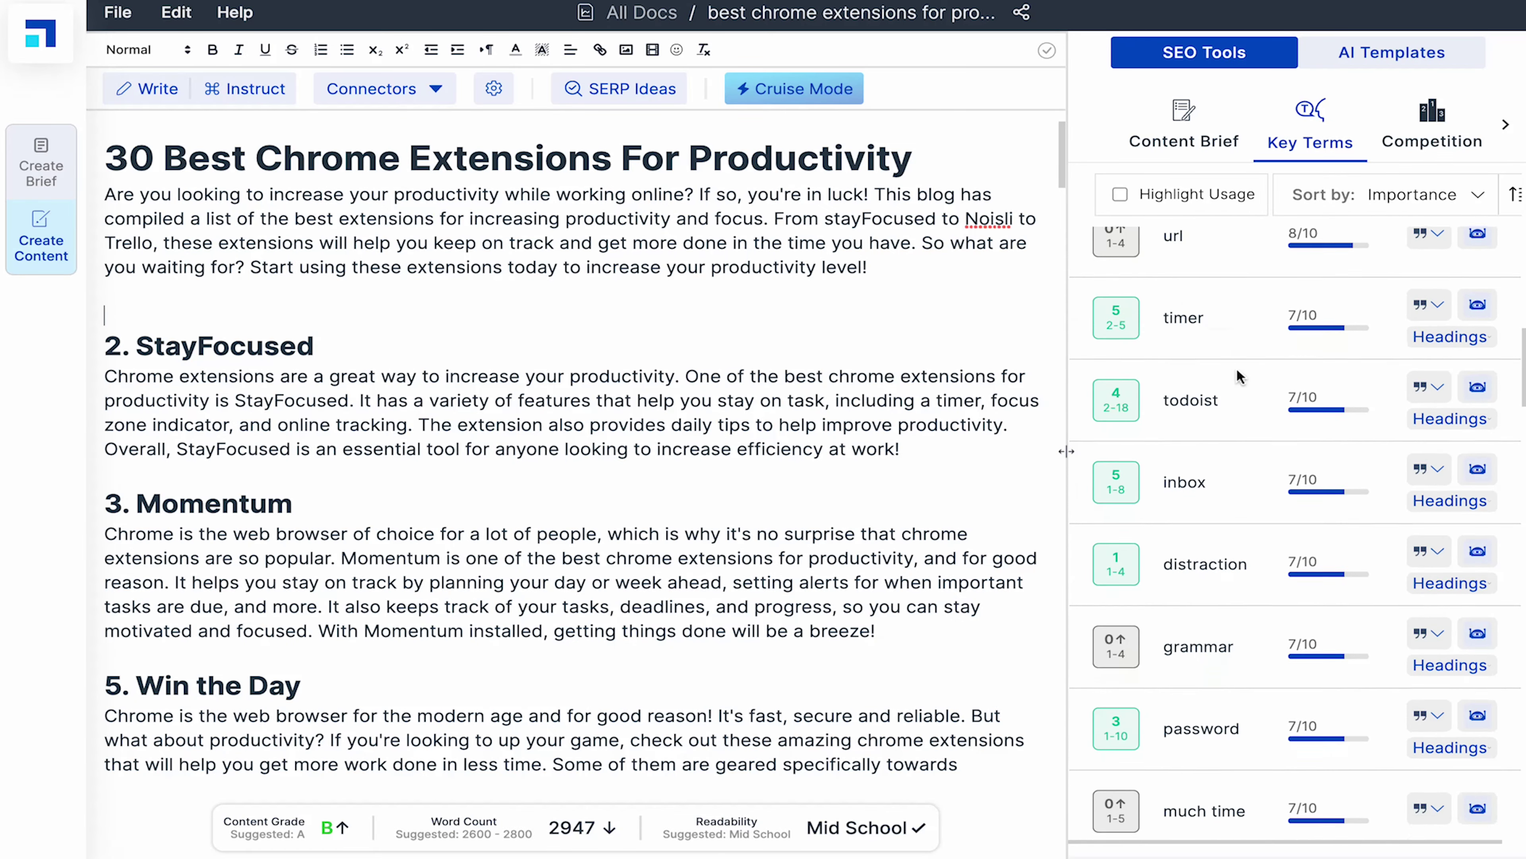
{"action": "scroll", "coordinate": [1237, 376], "scroll_direction": "down", "scroll_amount": 10}
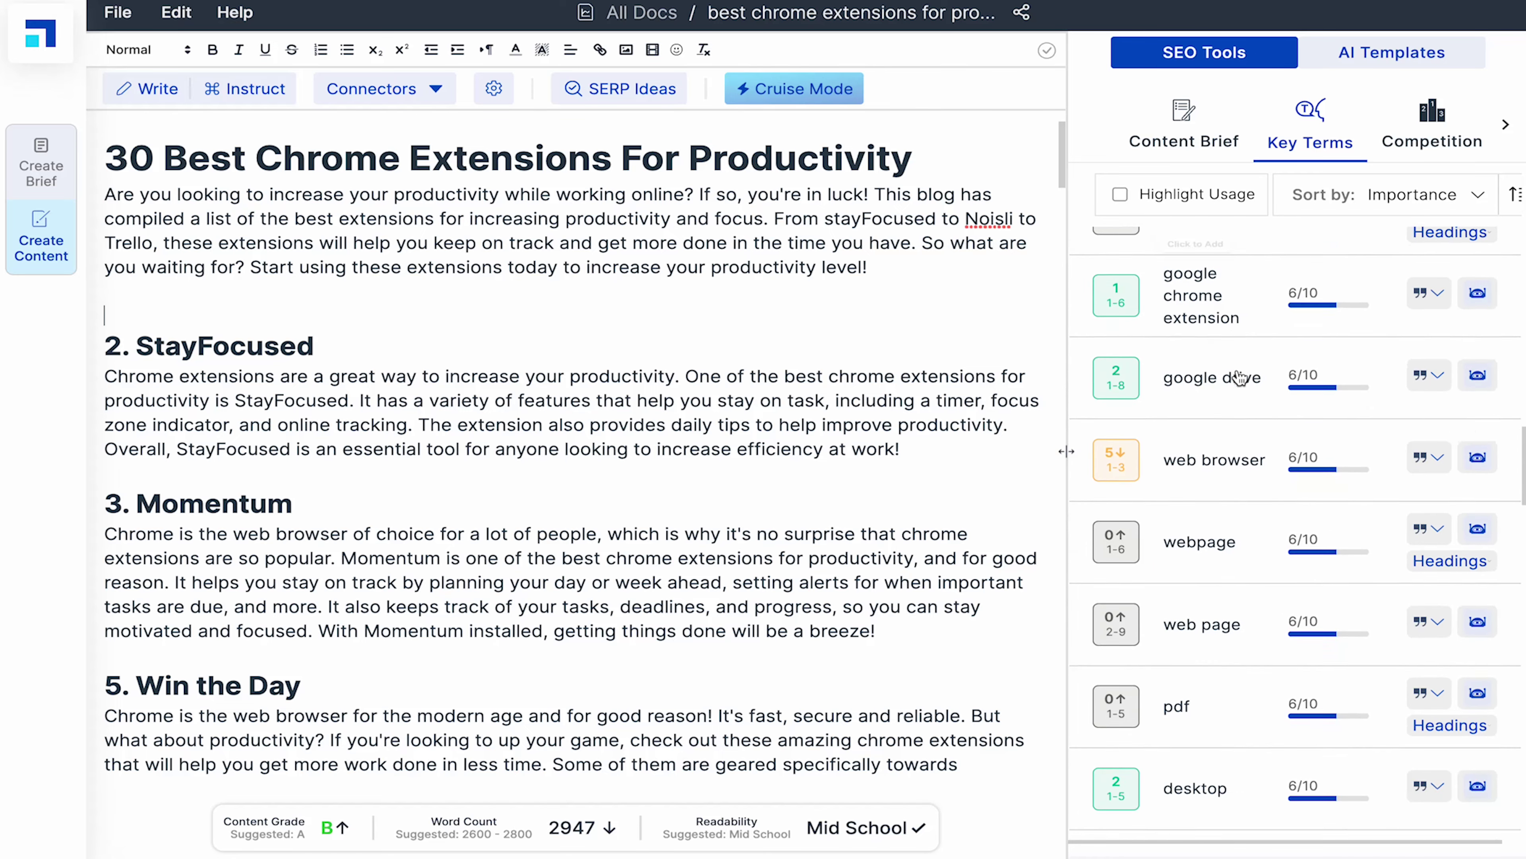
{"action": "scroll", "coordinate": [1239, 377], "scroll_direction": "down", "scroll_amount": 2}
{"action": "scroll", "coordinate": [1238, 376], "scroll_direction": "up", "scroll_amount": 15}
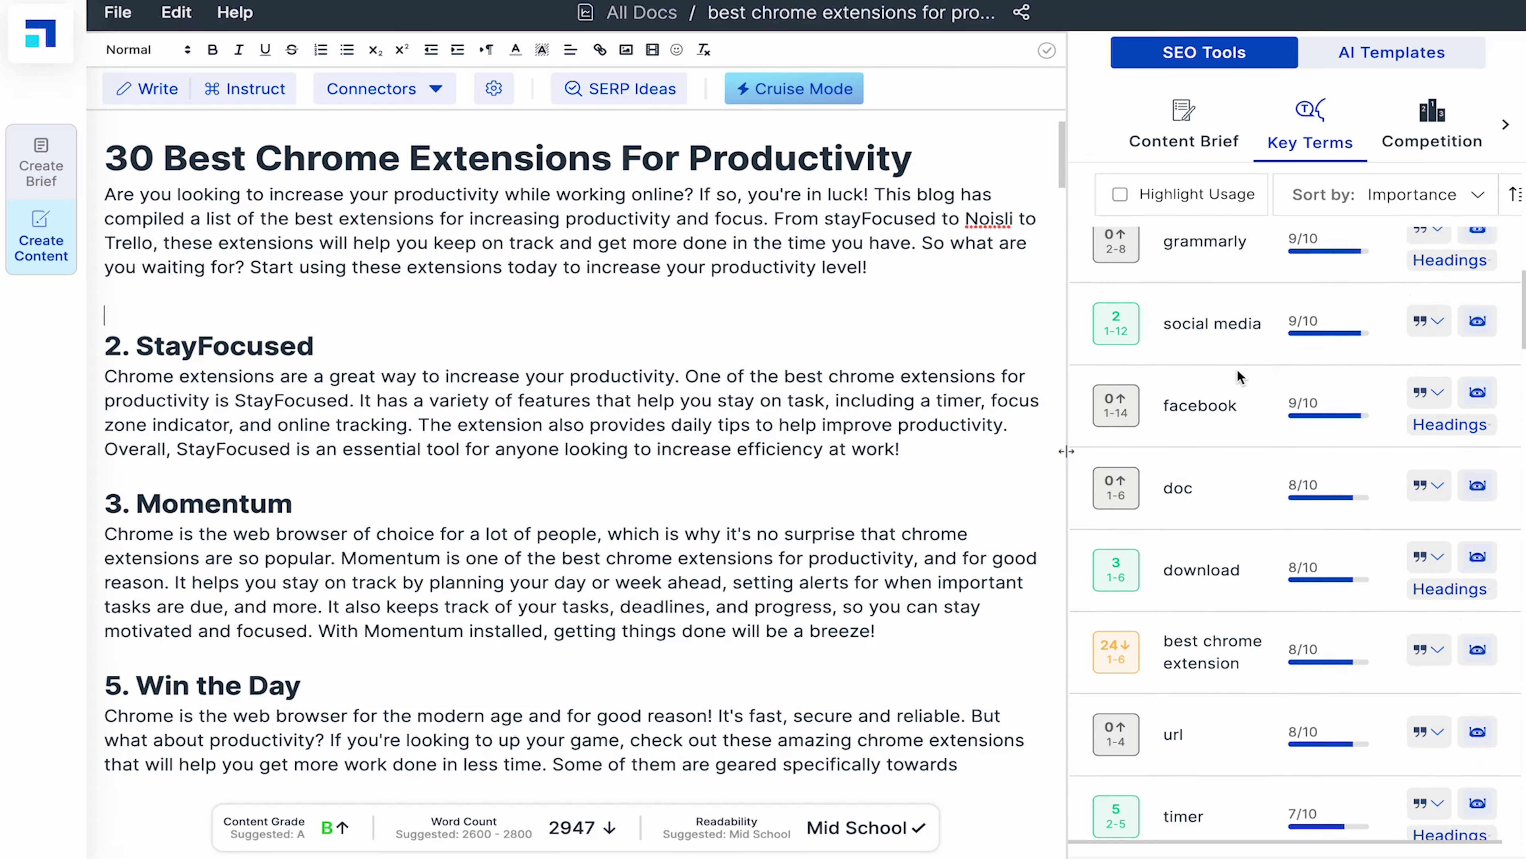
{"action": "scroll", "coordinate": [1238, 370], "scroll_direction": "up", "scroll_amount": 5}
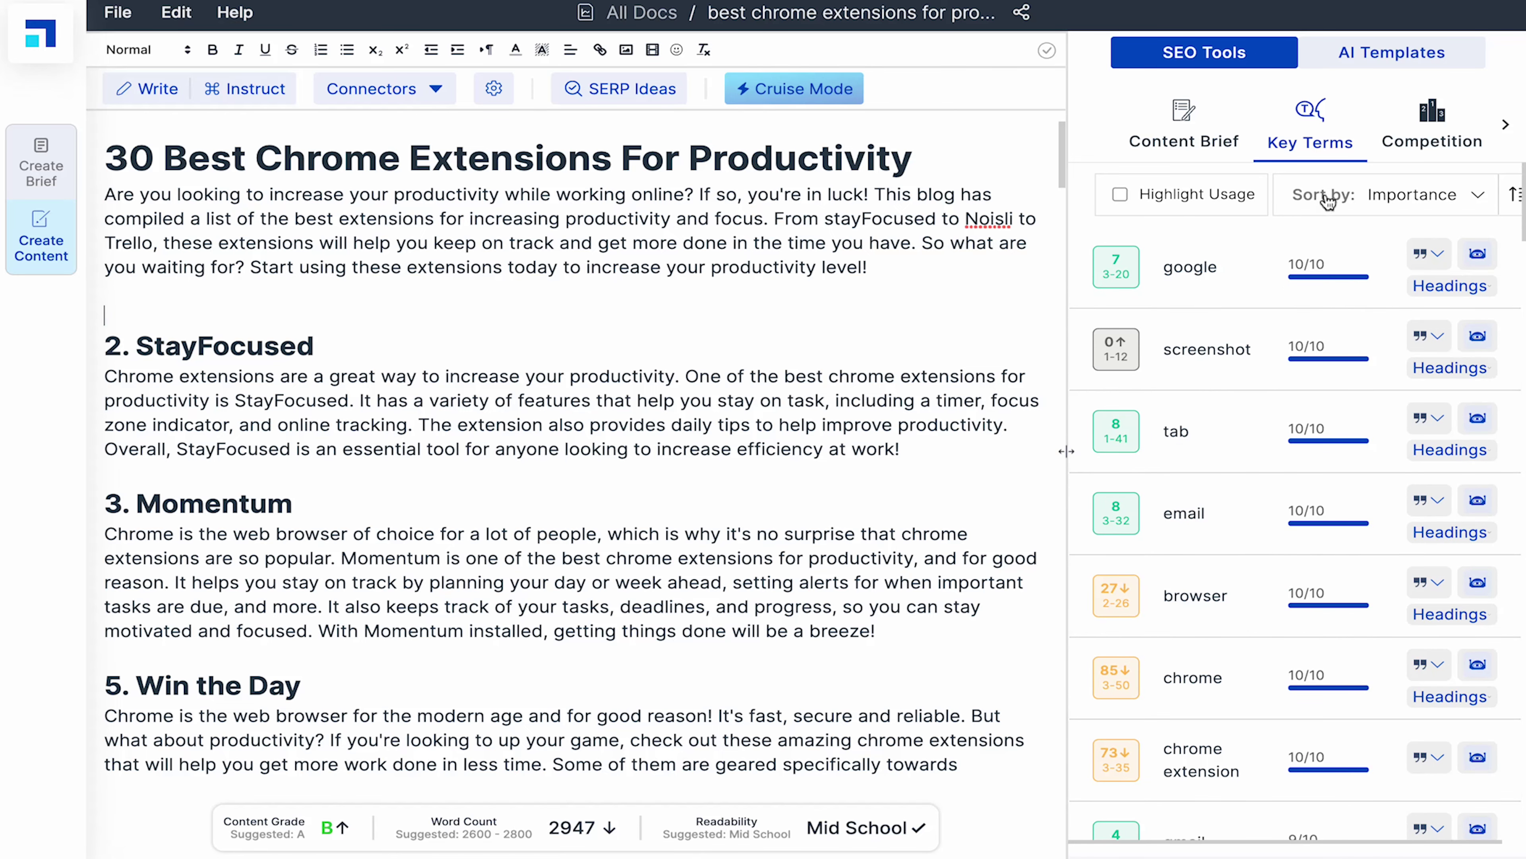
{"action": "scroll", "coordinate": [1237, 367], "scroll_direction": "down", "scroll_amount": 5}
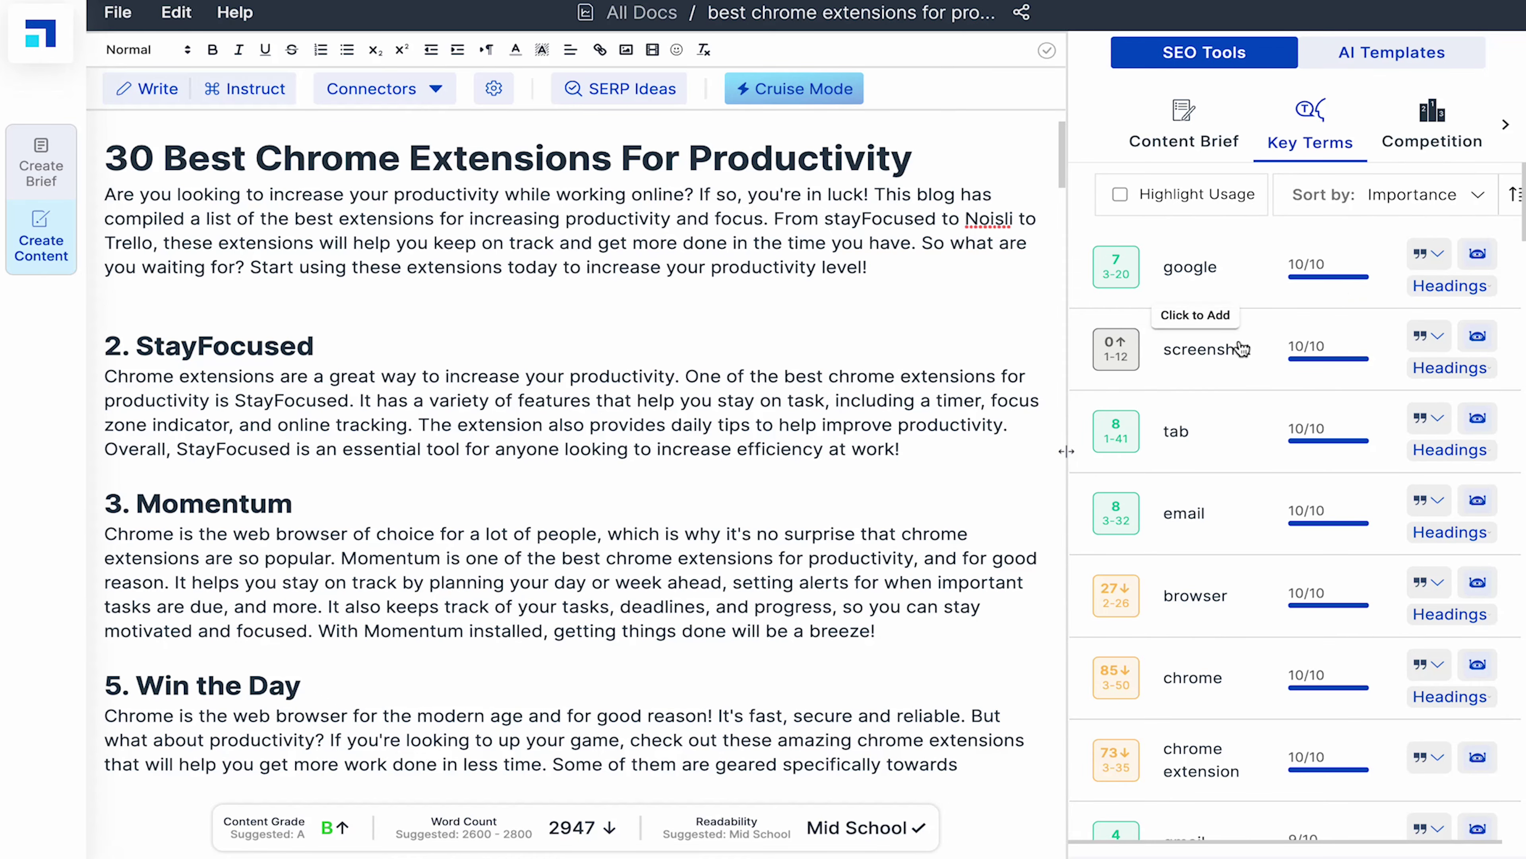
{"action": "left_click", "coordinate": [1448, 364]}
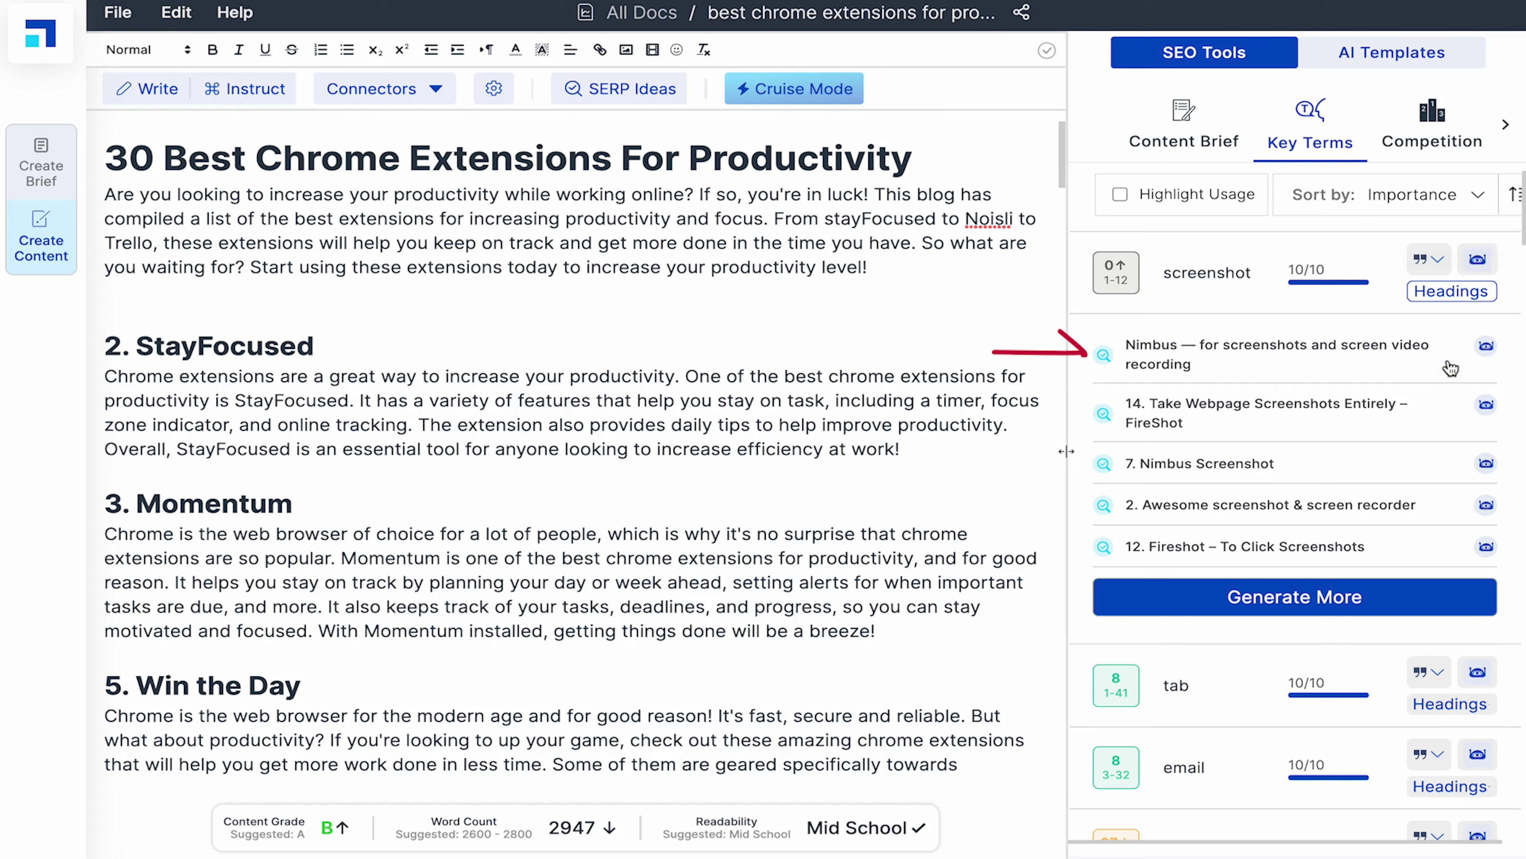
Add the Nimbus screenshot line as an H2 heading and generate a paragraph beneath it
{"action": "left_click", "coordinate": [1325, 356]}
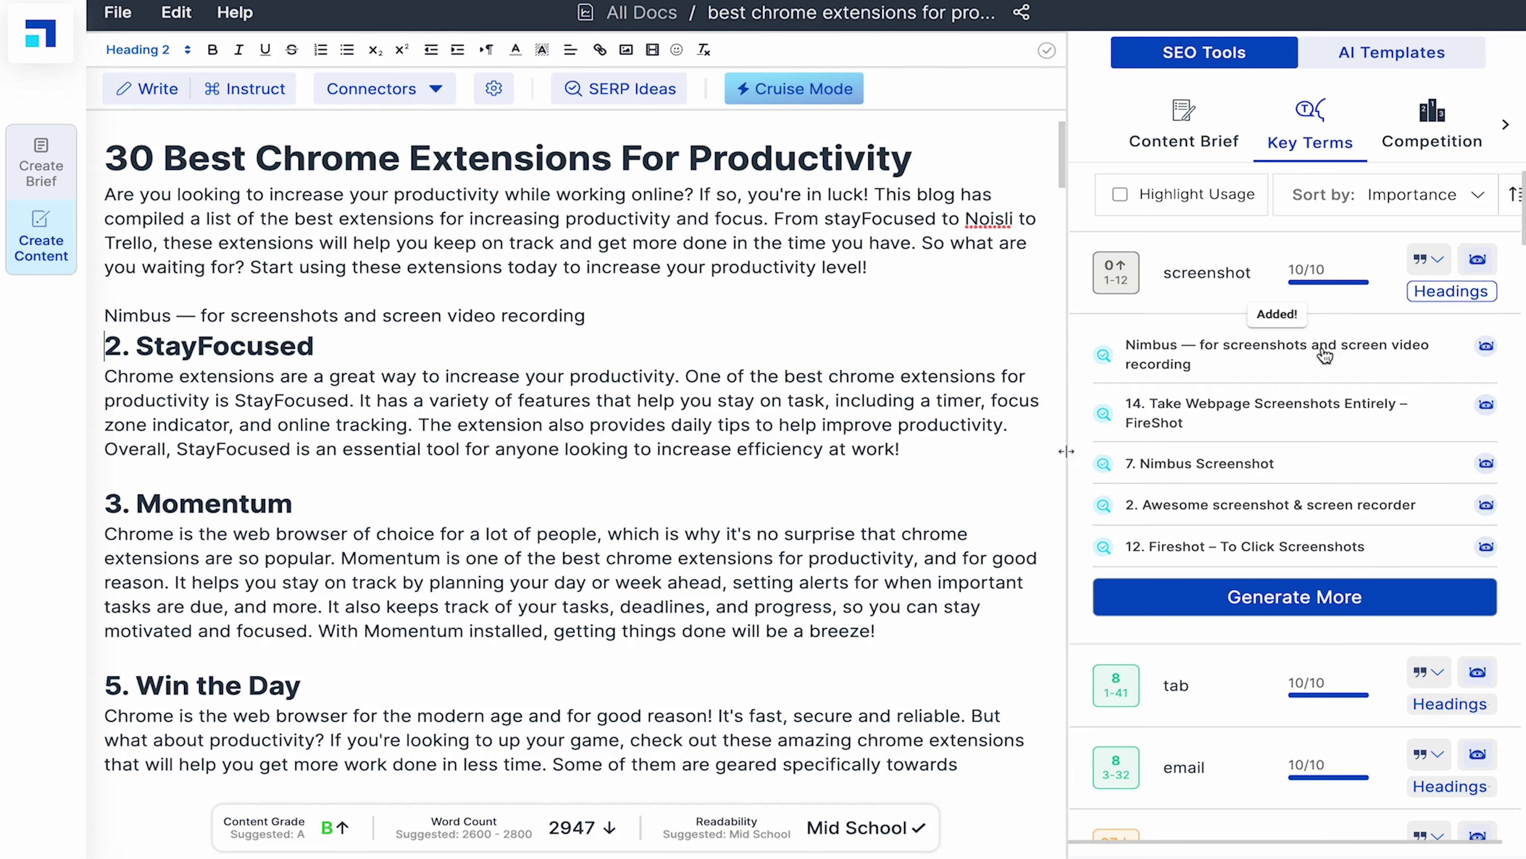
{"action": "triple_click", "coordinate": [578, 315]}
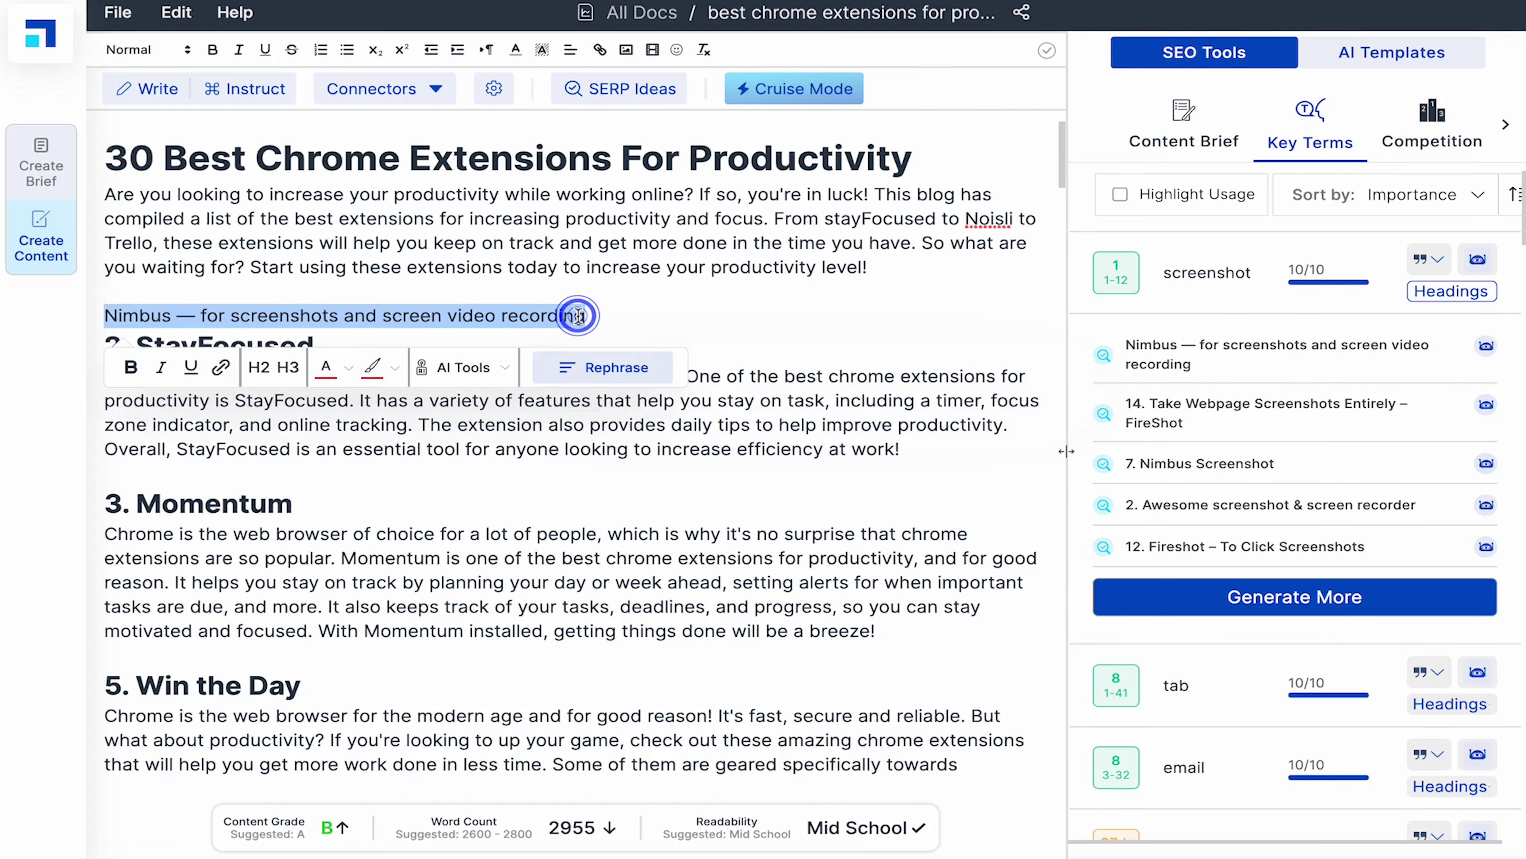
{"action": "left_click", "coordinate": [260, 367]}
{"action": "left_click", "coordinate": [889, 322]}
{"action": "key", "text": "Return"}
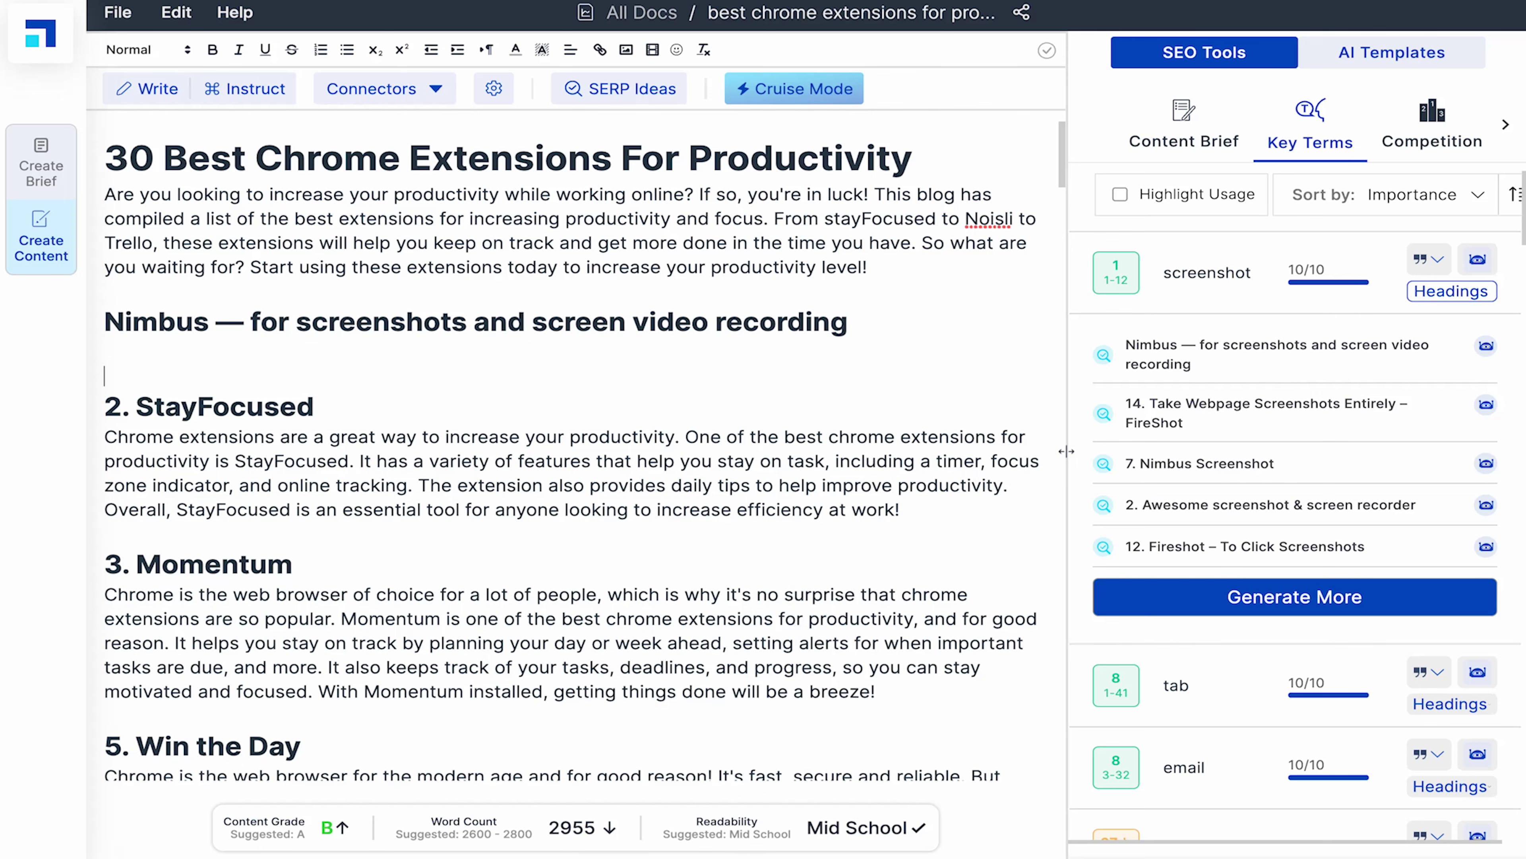
{"action": "left_click", "coordinate": [1487, 348]}
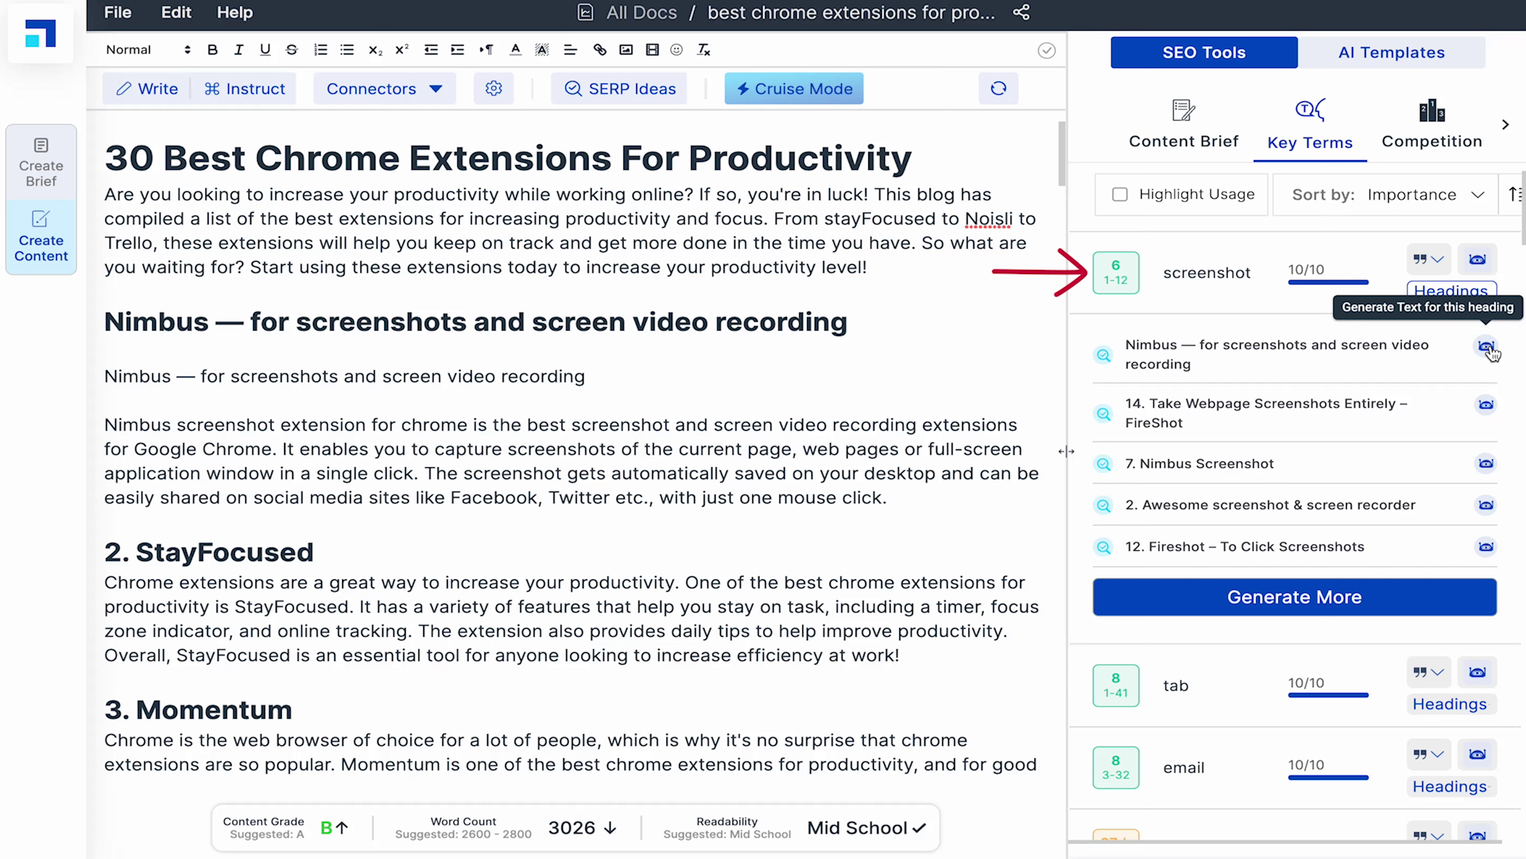
{"action": "key", "text": "BackSpace"}
Find 'browser' in the document and trim the Momentum intro paragraph
{"action": "scroll", "coordinate": [1178, 505], "scroll_direction": "down", "scroll_amount": 5}
{"action": "key", "text": "ctrl+f"}
{"action": "type", "text": "bro"}
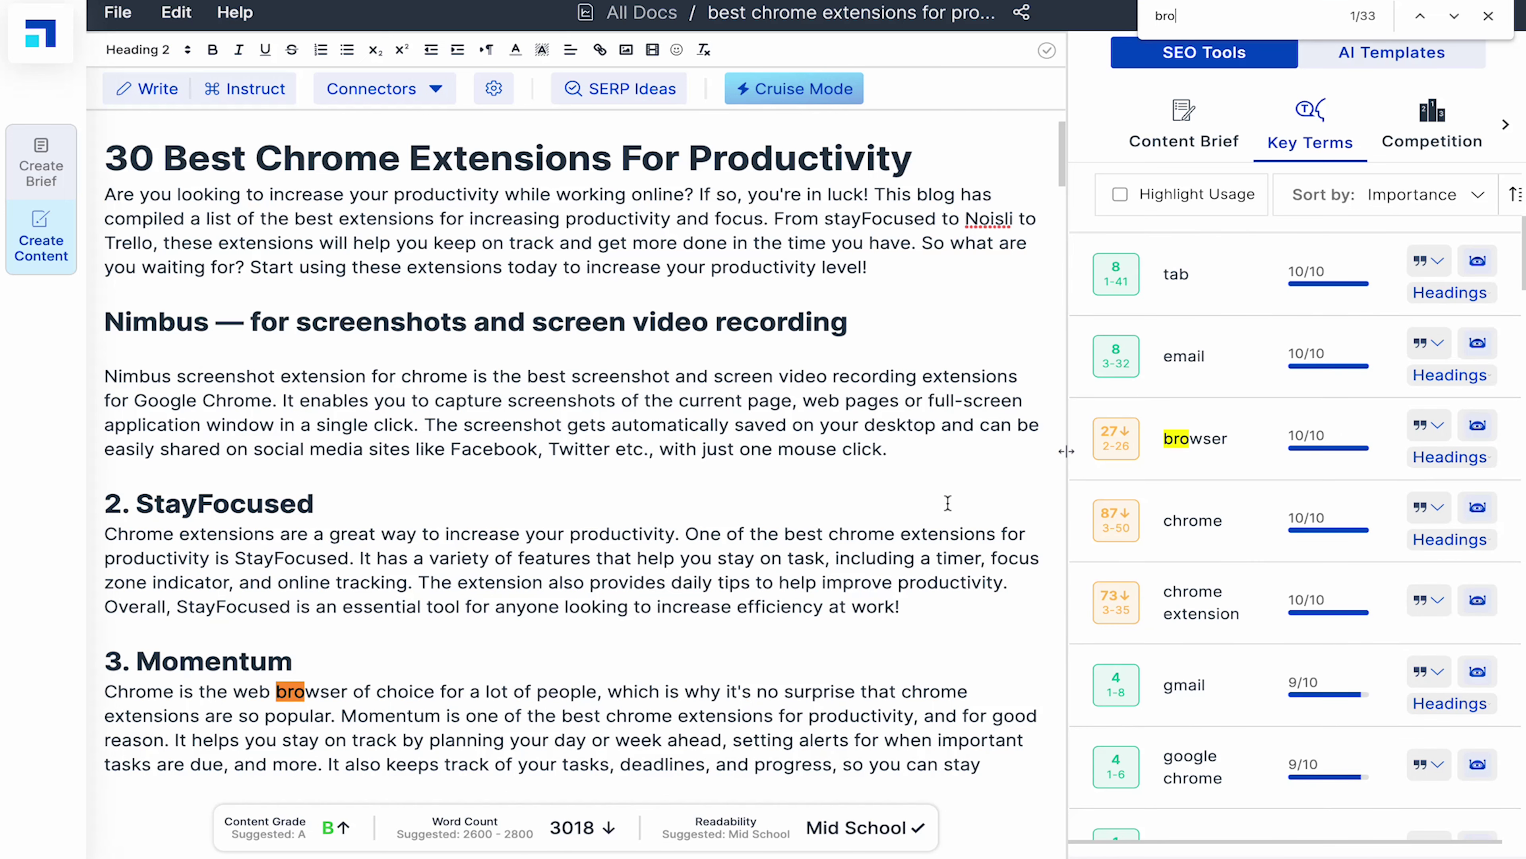
{"action": "type", "text": "wser"}
{"action": "scroll", "coordinate": [400, 689], "scroll_direction": "down", "scroll_amount": 1}
{"action": "left_click_drag", "start_coordinate": [729, 648], "coordinate": [106, 648]}
{"action": "type", "text": "I"}
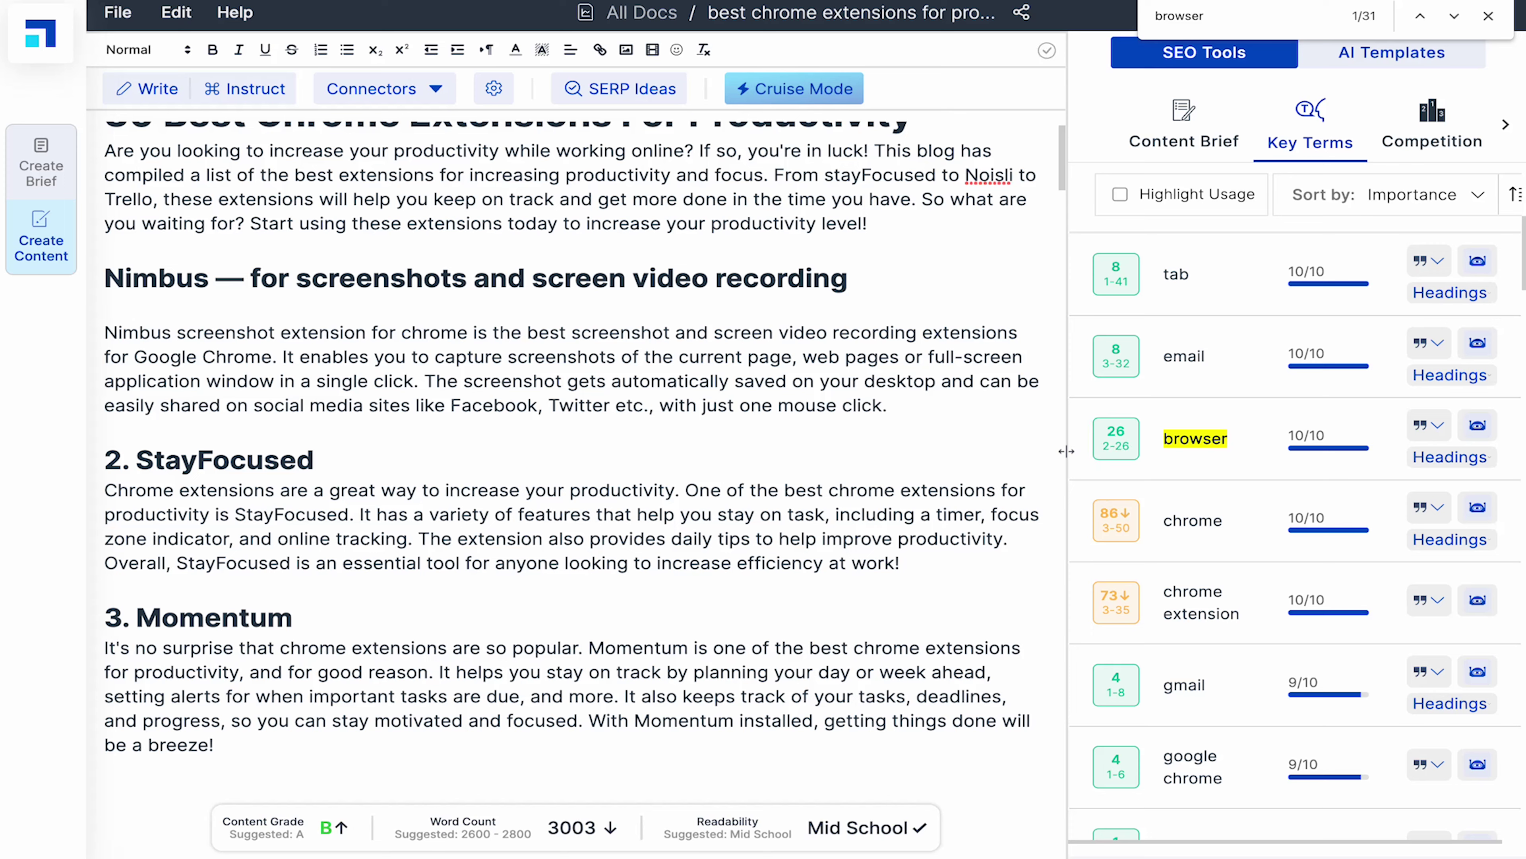
{"action": "scroll", "coordinate": [1311, 502], "scroll_direction": "down", "scroll_amount": 5}
{"action": "scroll", "coordinate": [657, 622], "scroll_direction": "down", "scroll_amount": 5}
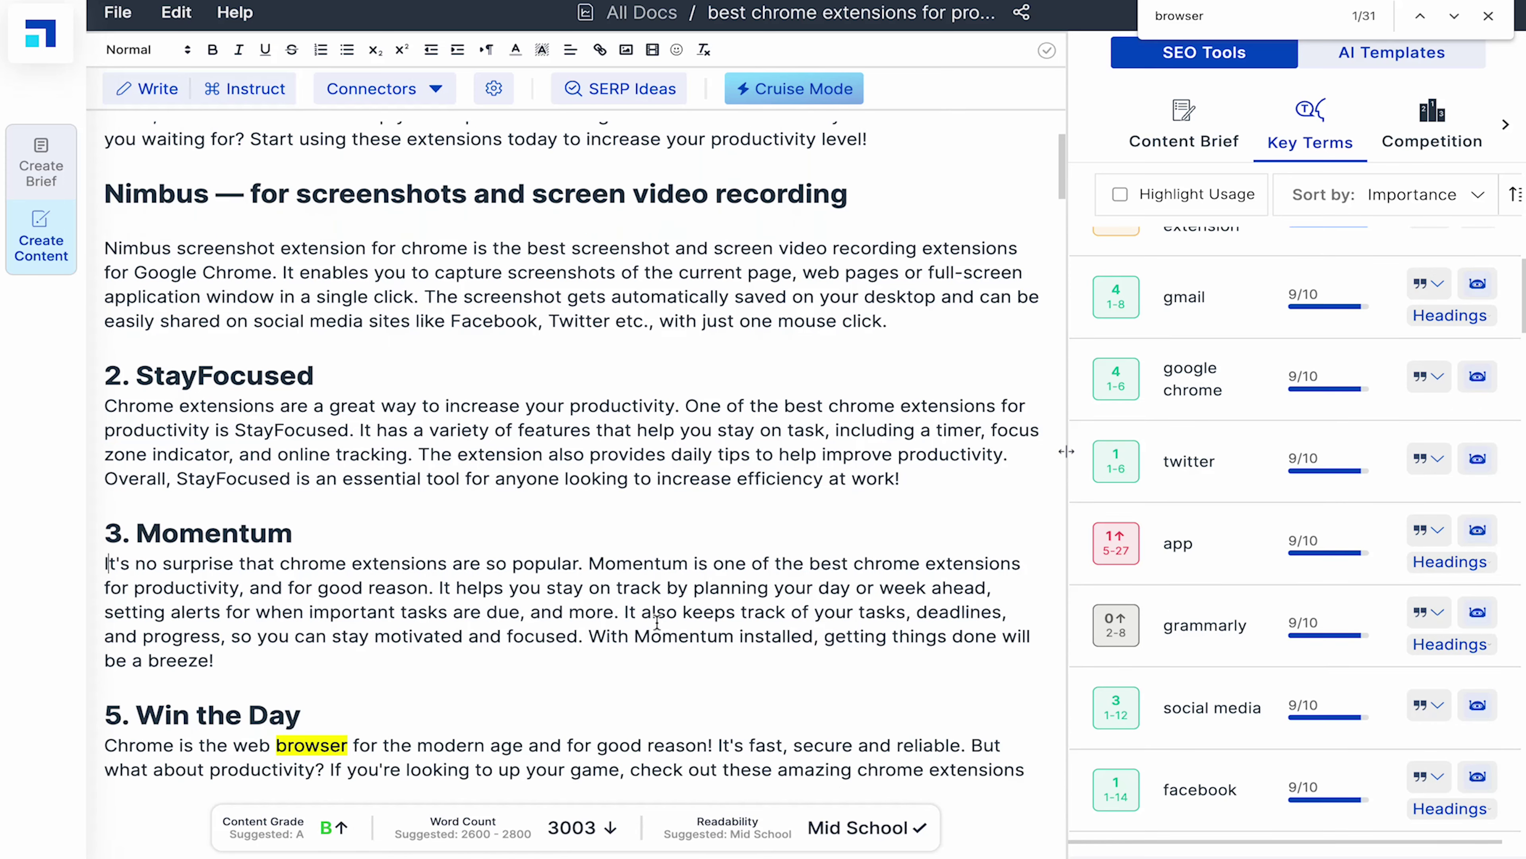
{"action": "key", "text": "Escape"}
{"action": "scroll", "coordinate": [657, 622], "scroll_direction": "down", "scroll_amount": 6}
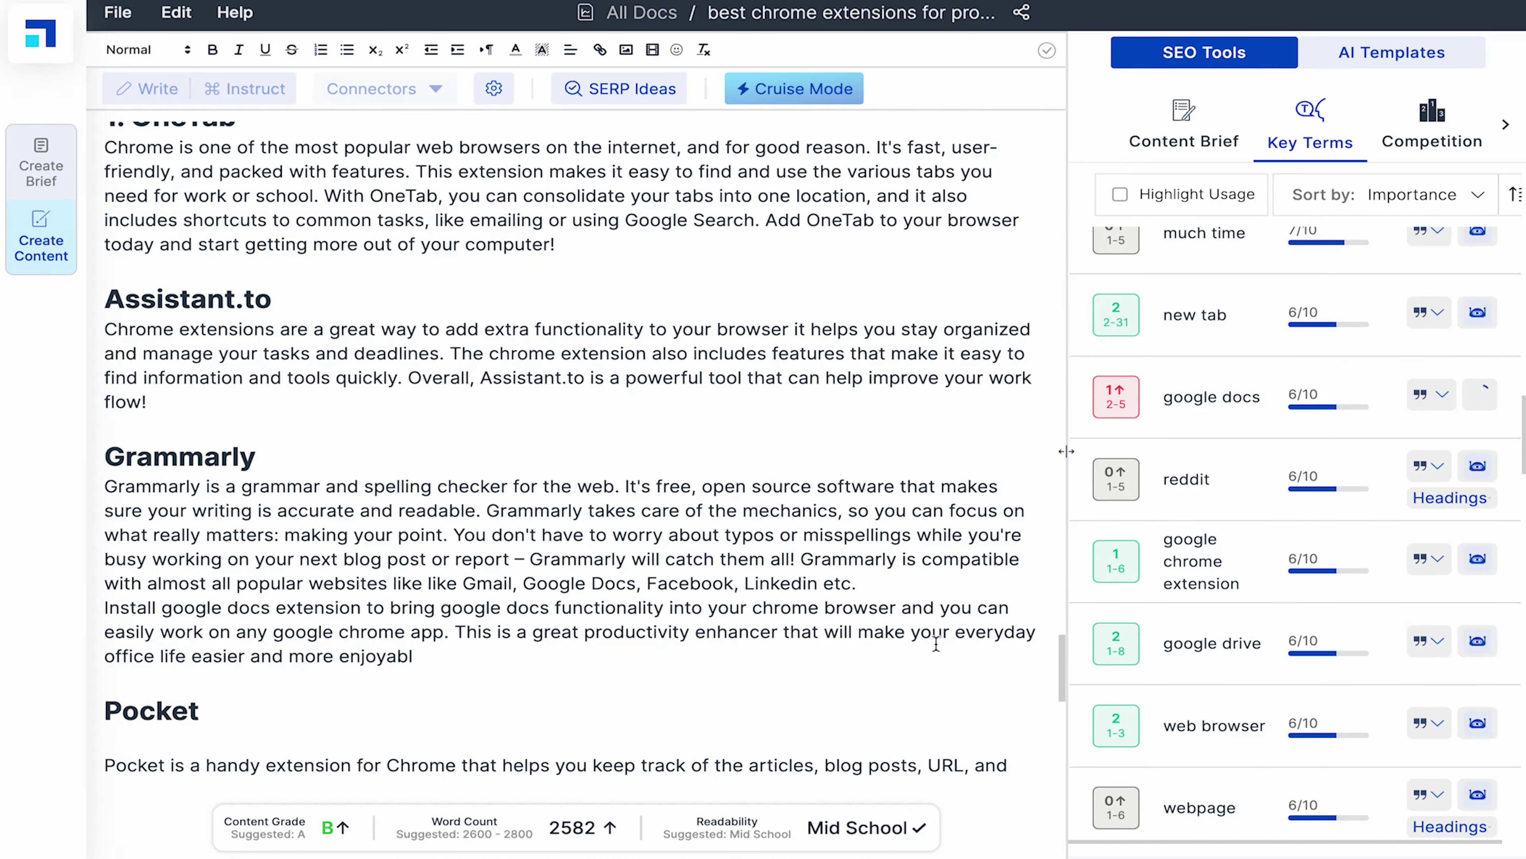
Add a 'Google Docs' H2 heading above the Install paragraph
{"action": "key", "text": "Return"}
{"action": "type", "text": "Google Docs"}
{"action": "key", "text": "shift+Home"}
{"action": "left_click", "coordinate": [256, 570]}
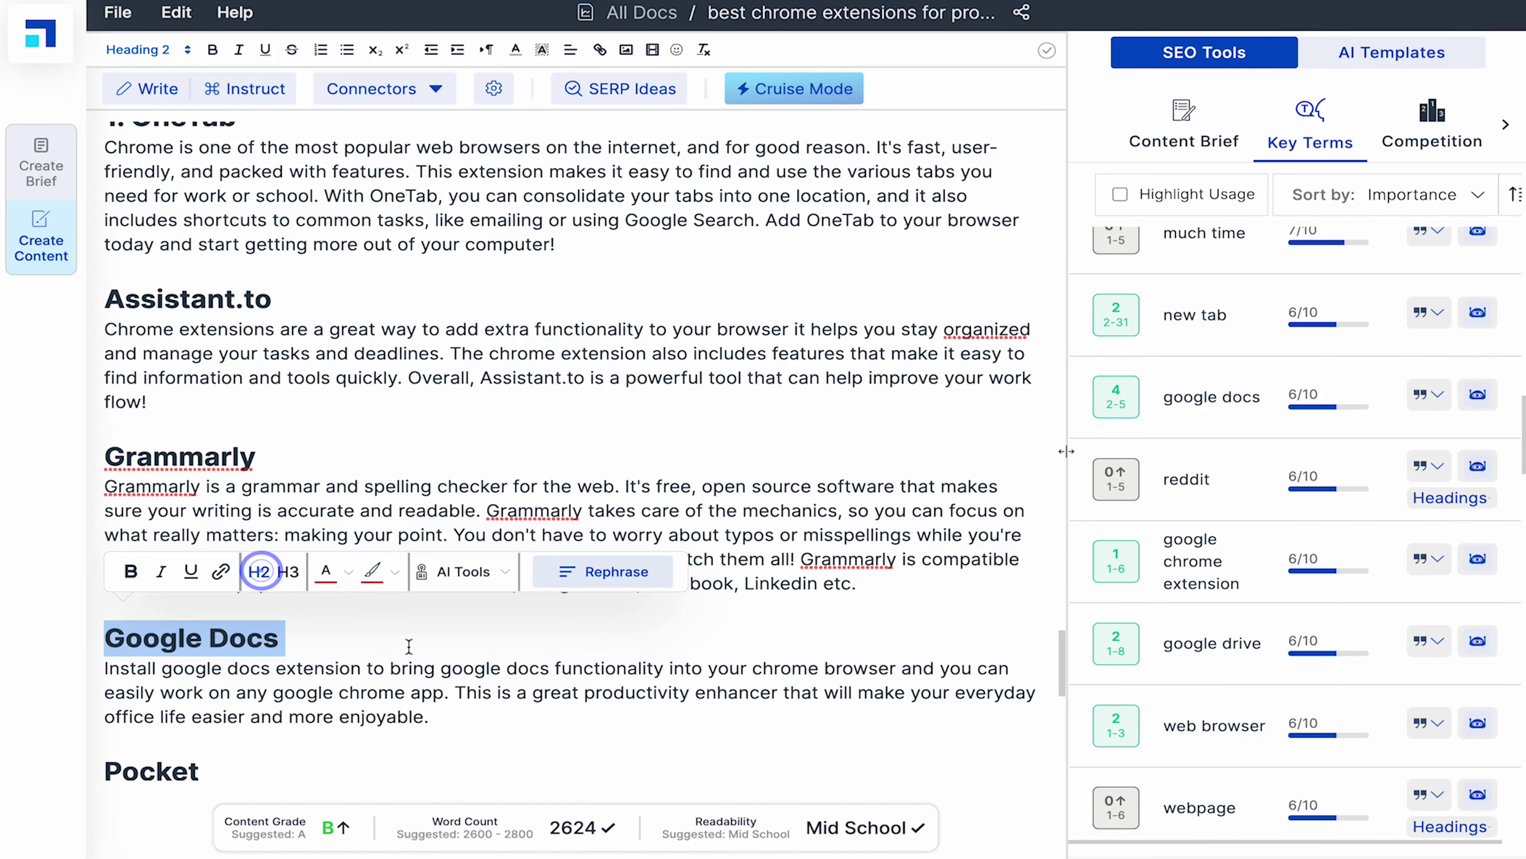
{"action": "key", "text": "End"}
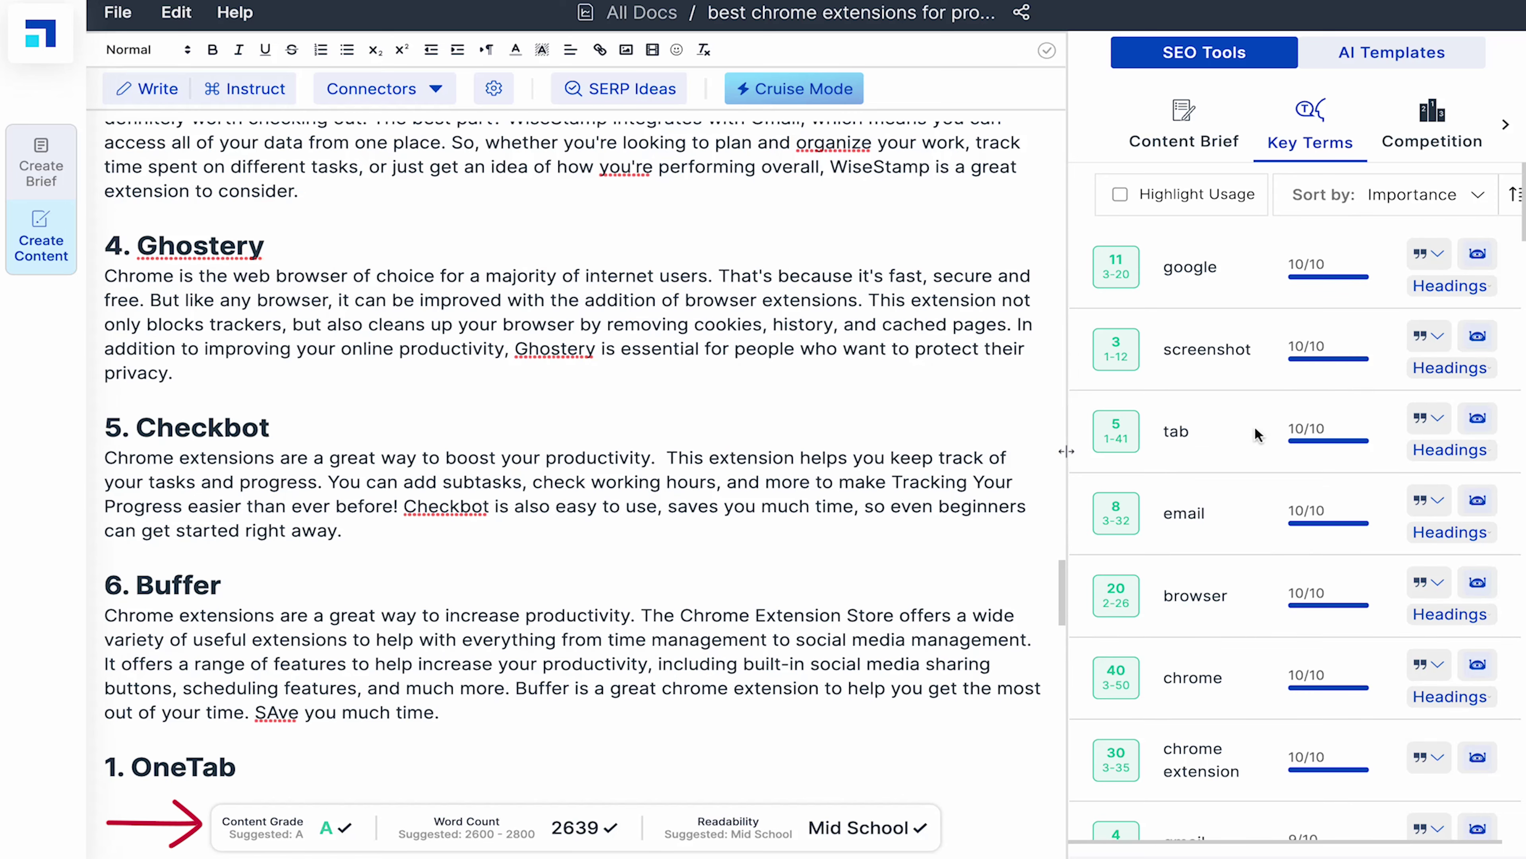
Check the Content Brief guidelines and open the SERP Ideas tool
{"action": "scroll", "coordinate": [1250, 434], "scroll_direction": "down", "scroll_amount": 10}
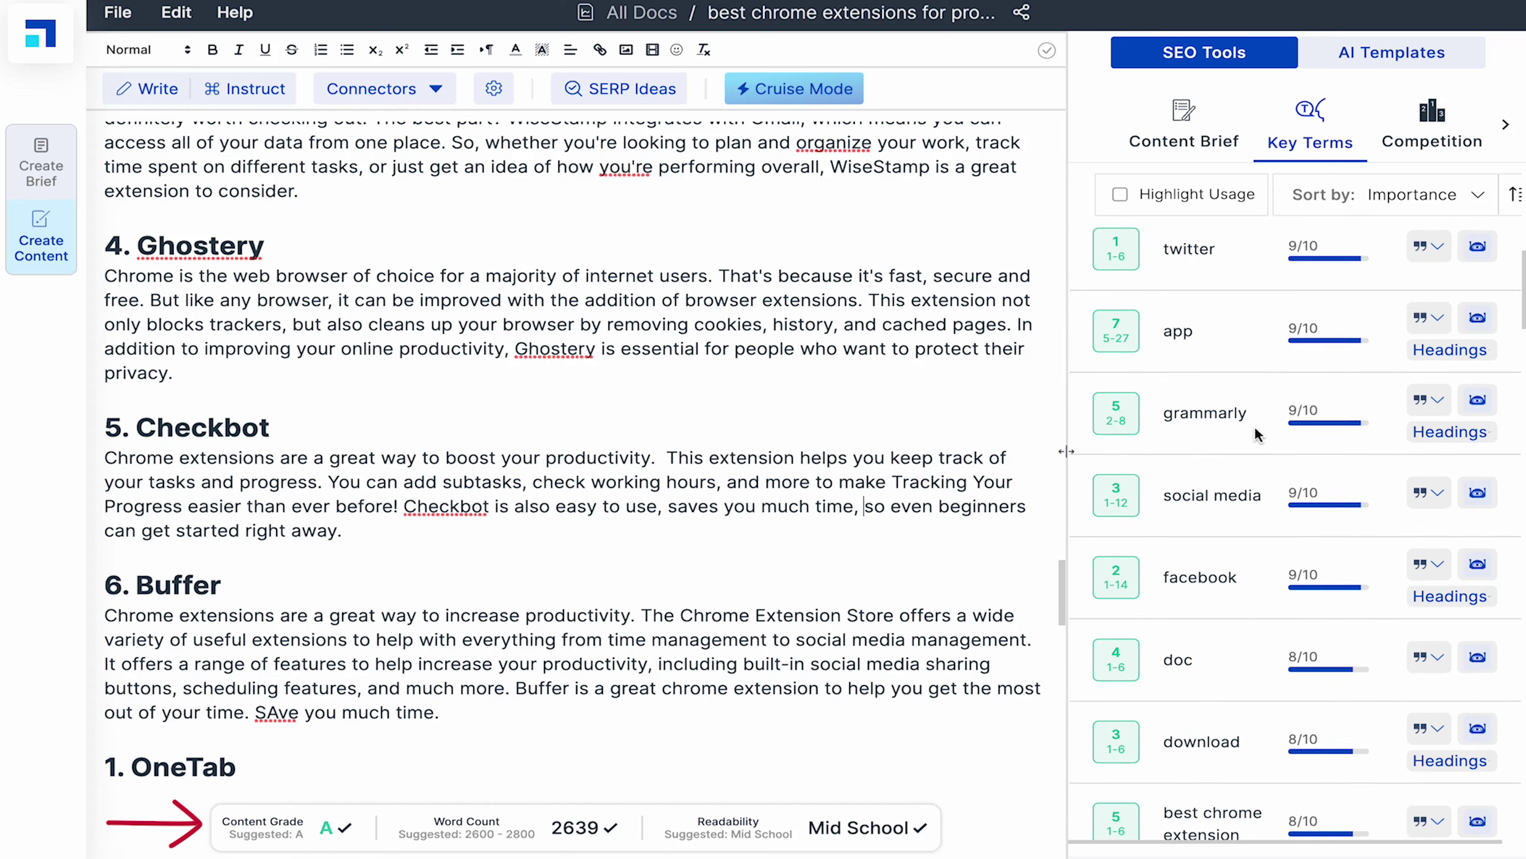
{"action": "scroll", "coordinate": [1258, 435], "scroll_direction": "down", "scroll_amount": 10}
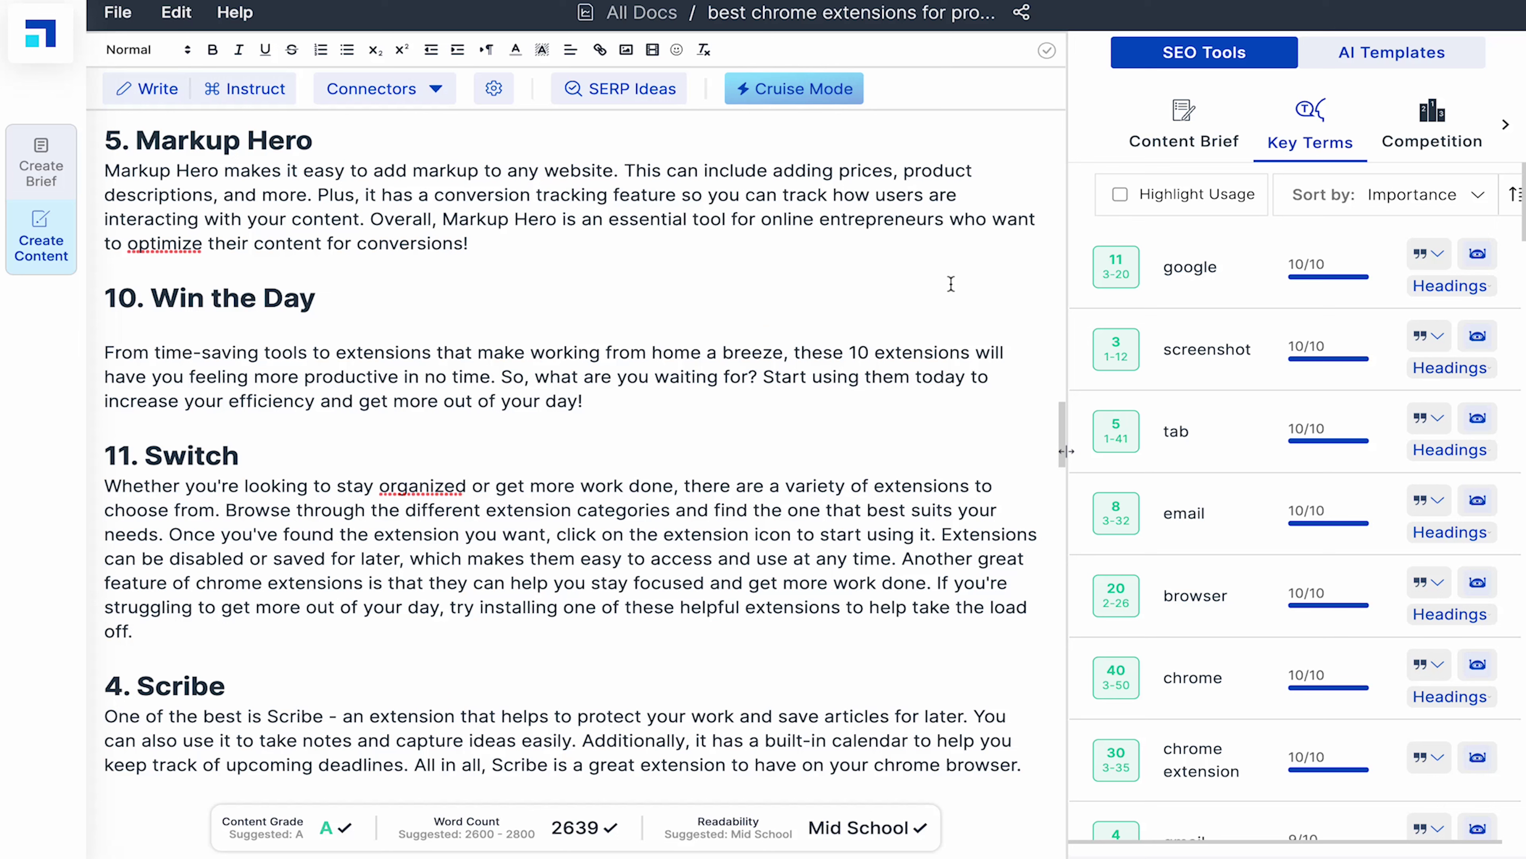
{"action": "left_click", "coordinate": [1190, 130]}
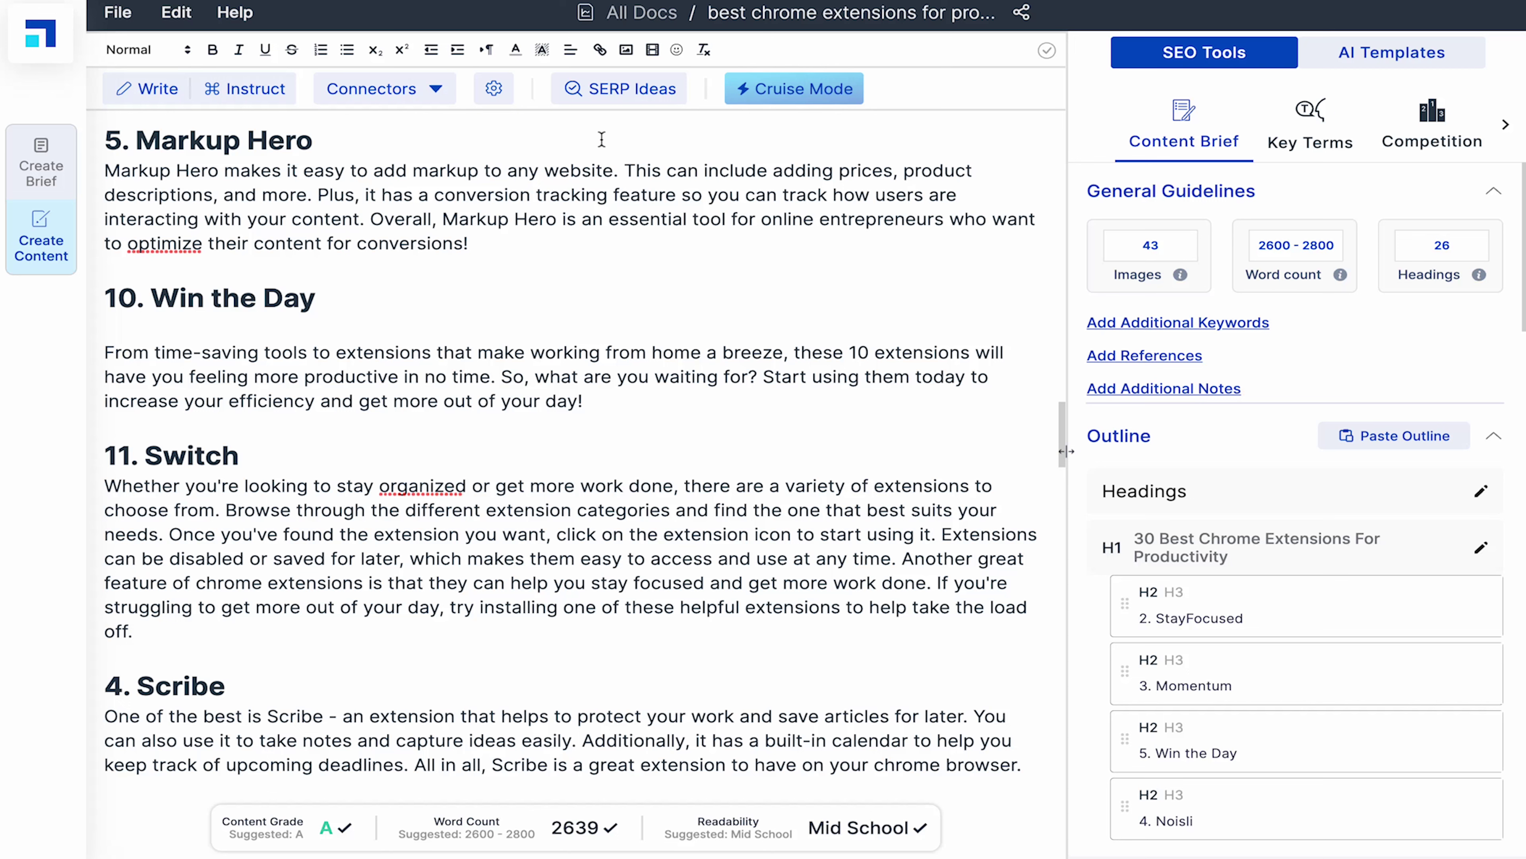
{"action": "left_click", "coordinate": [597, 90]}
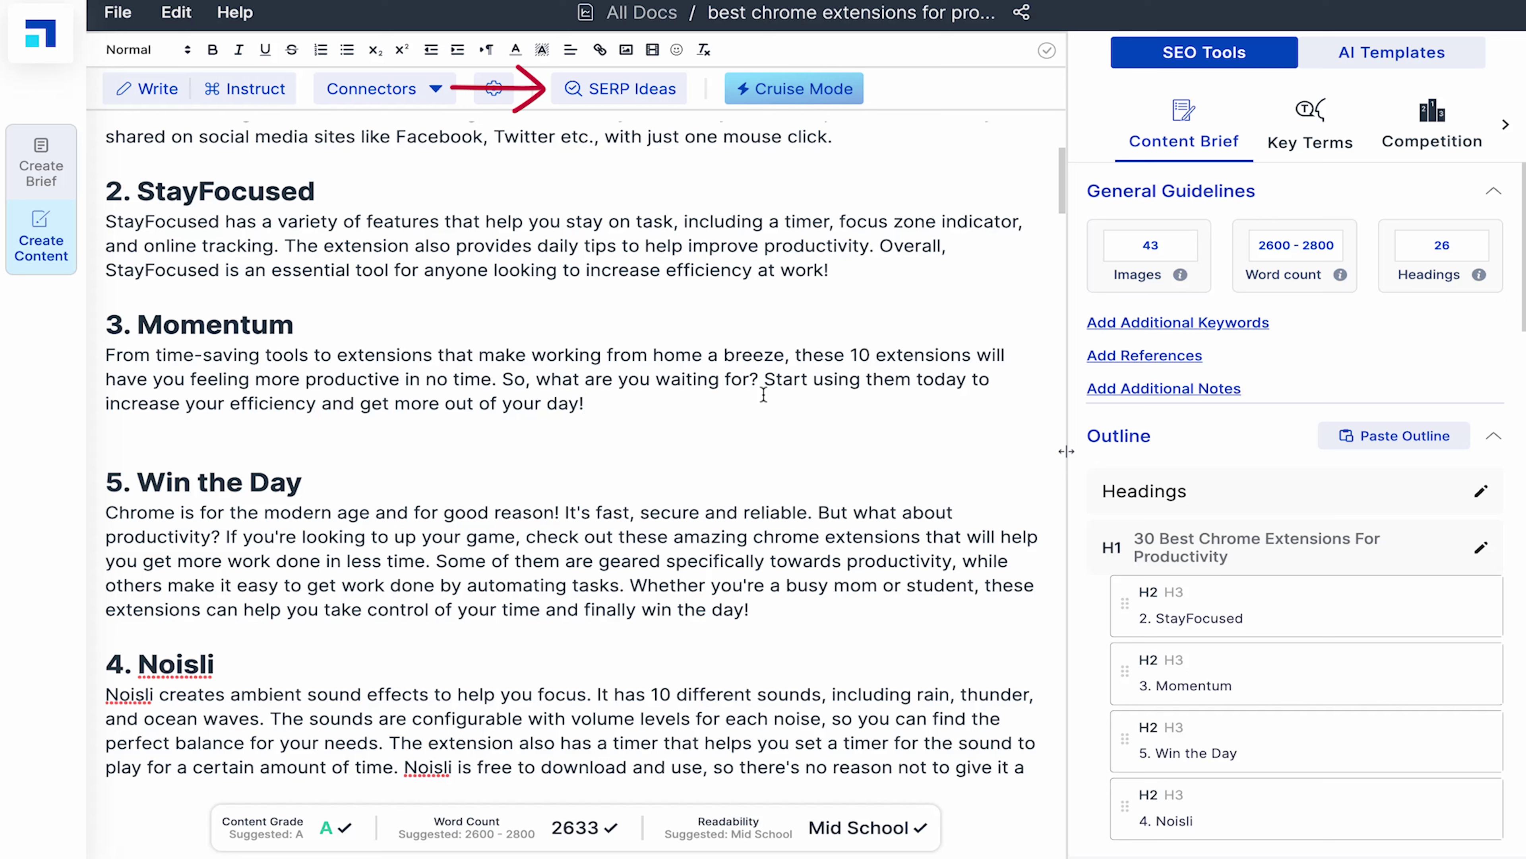
{"action": "left_click", "coordinate": [750, 471]}
Search SERP Ideas for 'momentum google chrome extension'
{"action": "left_click", "coordinate": [634, 91]}
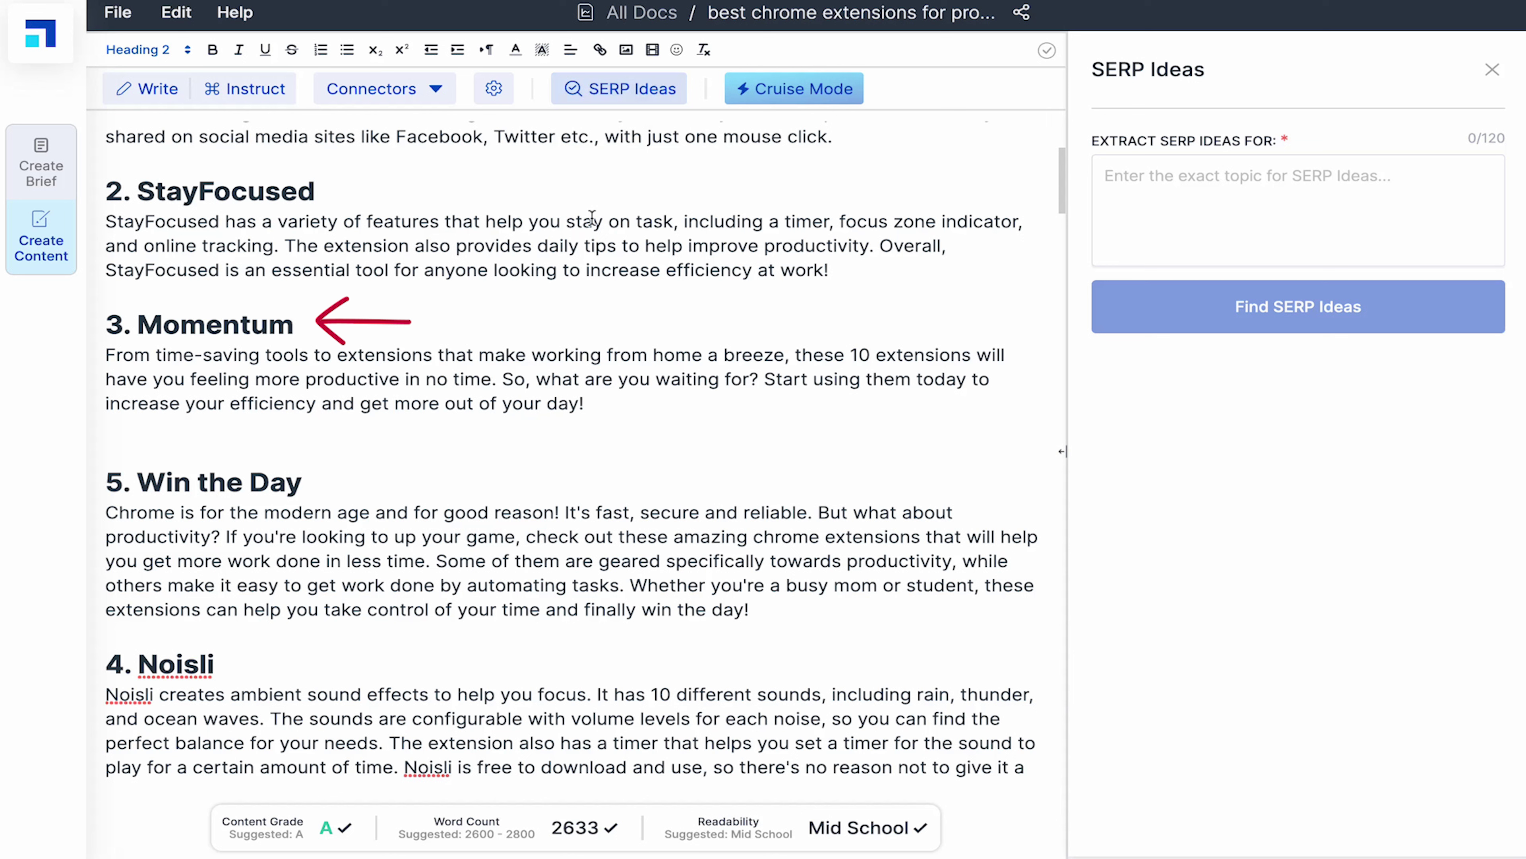
{"action": "left_click_drag", "start_coordinate": [106, 355], "coordinate": [548, 417]}
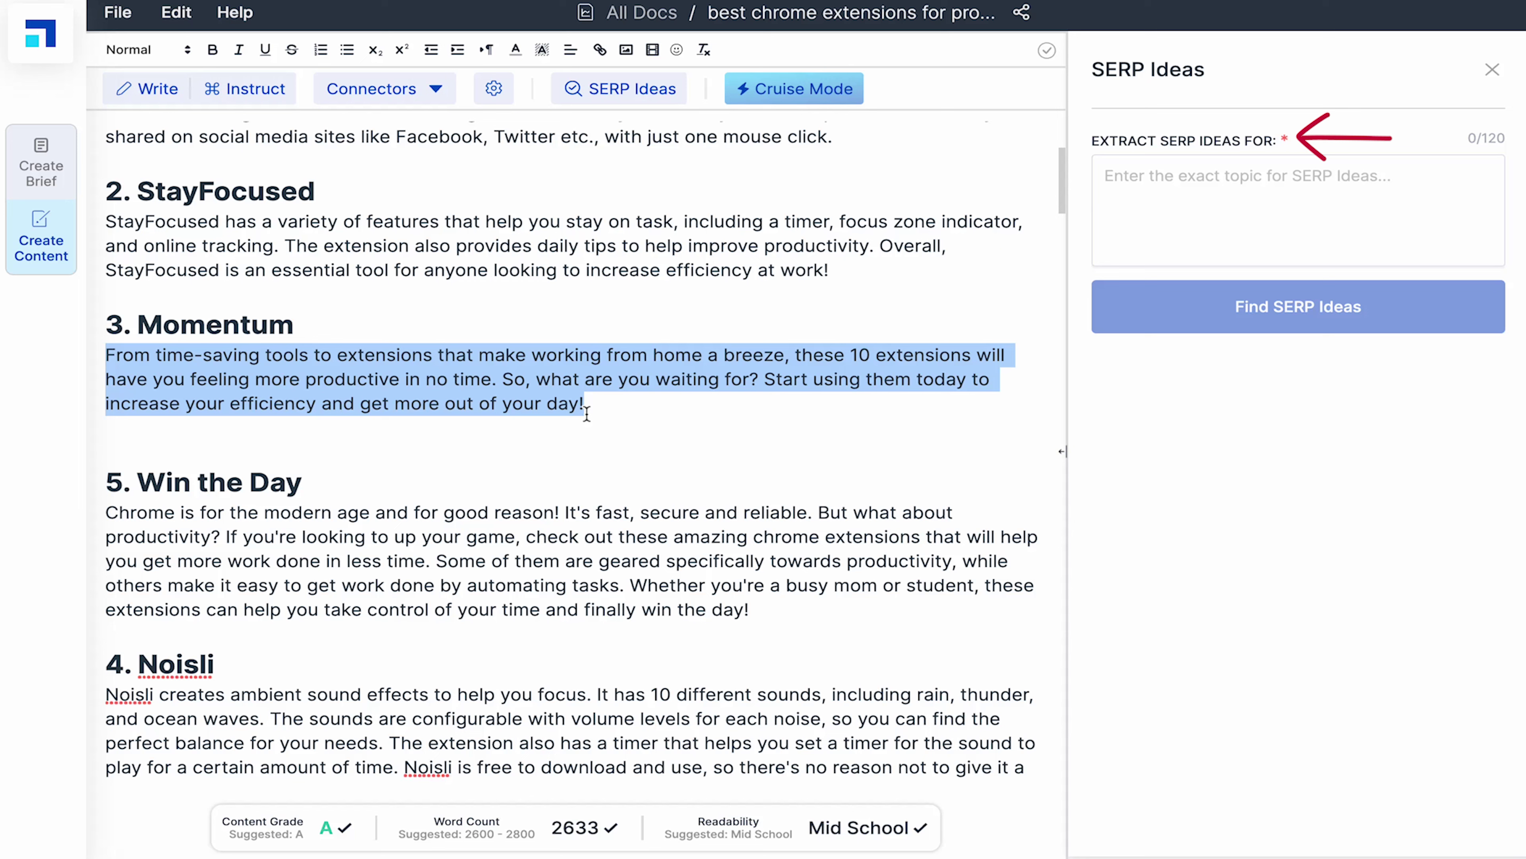
{"action": "left_click", "coordinate": [679, 489]}
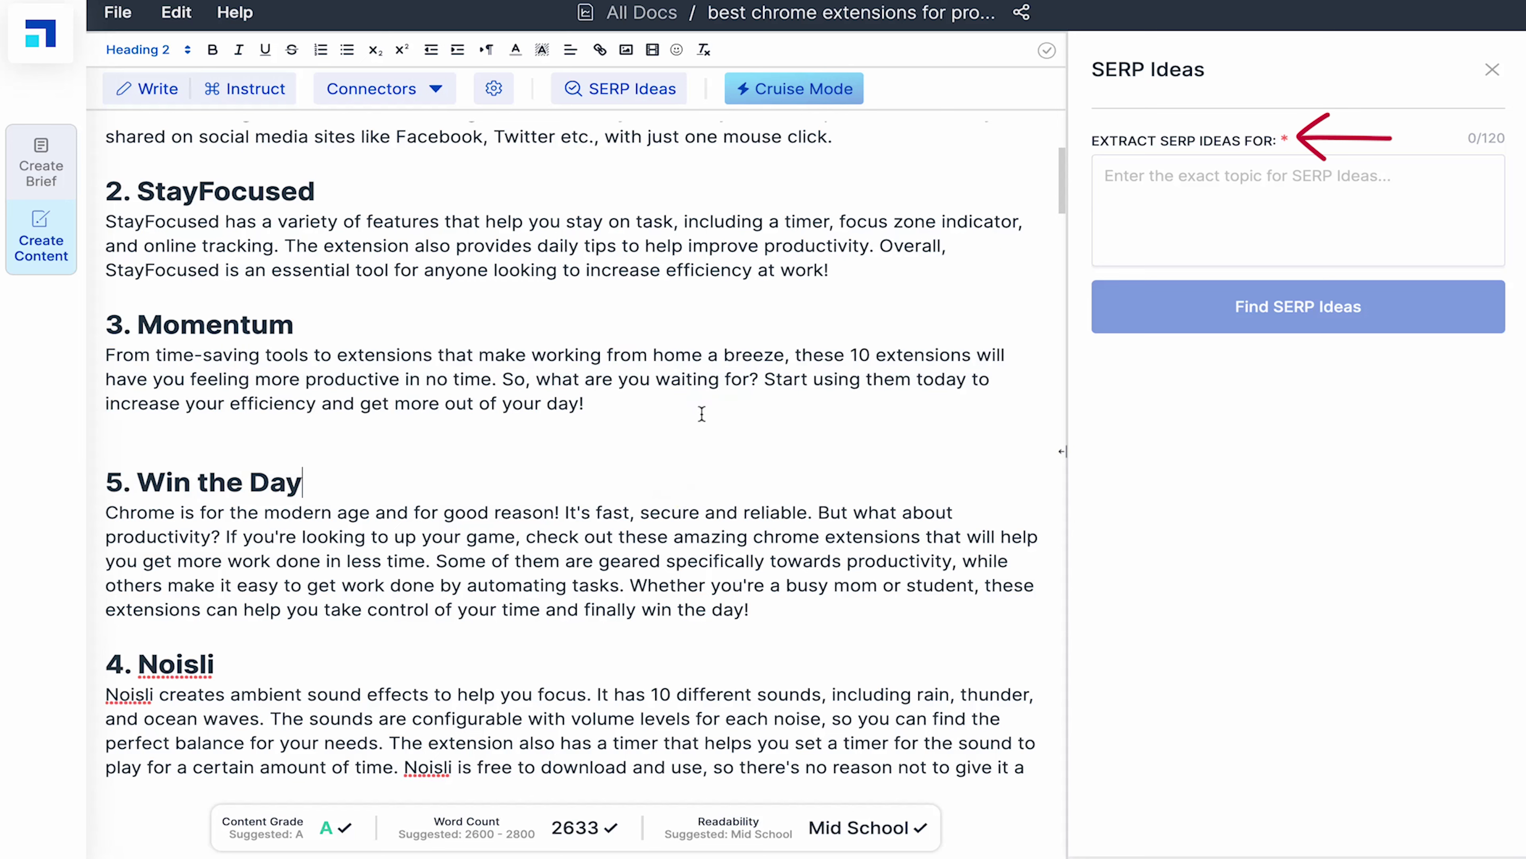
{"action": "left_click", "coordinate": [1243, 191]}
{"action": "type", "text": "momen"}
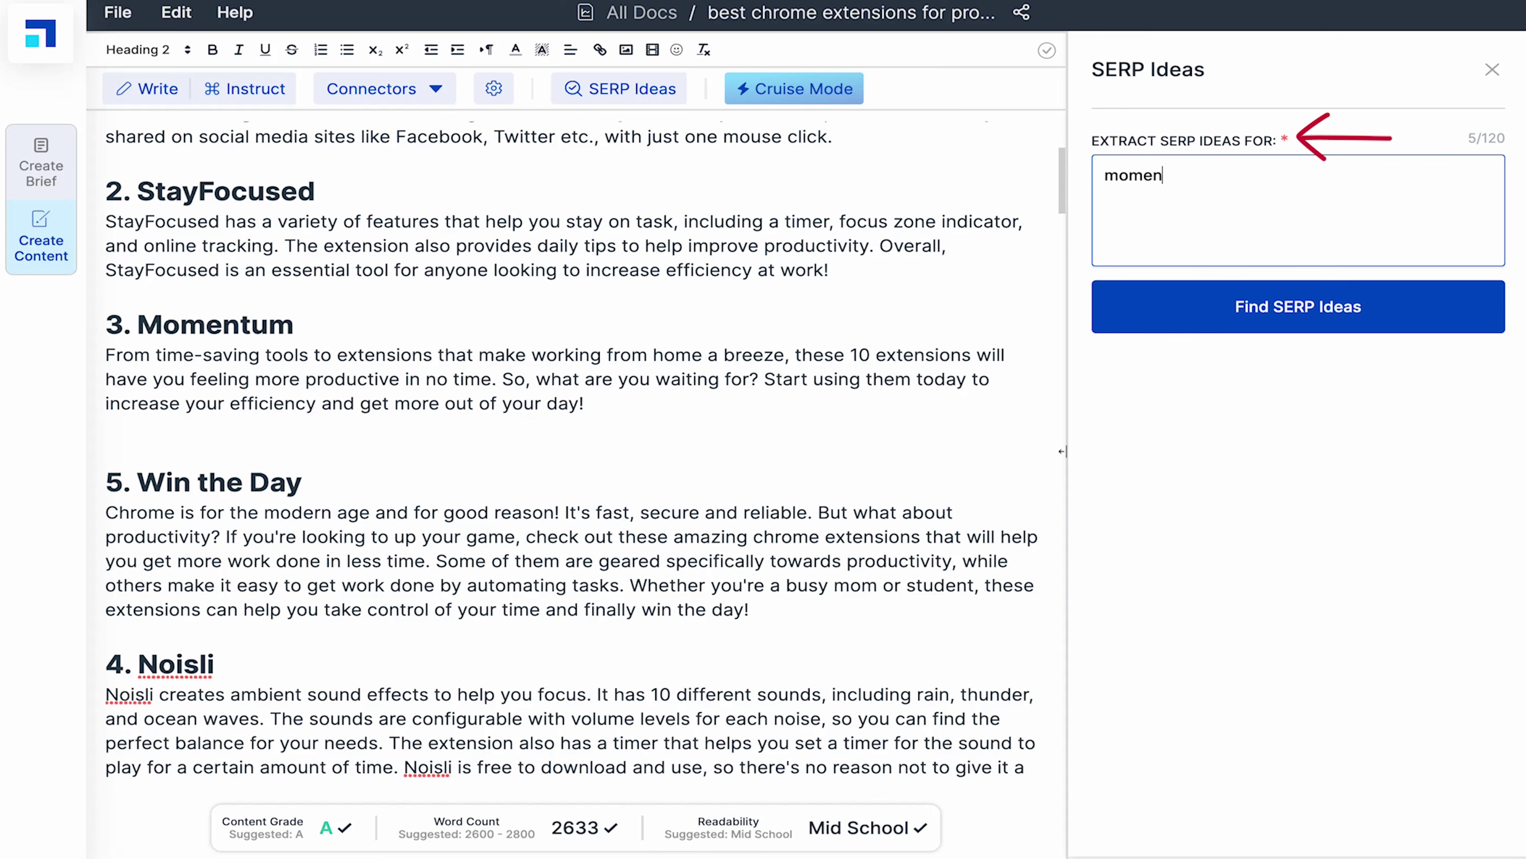
{"action": "type", "text": "tum google chrome exte"}
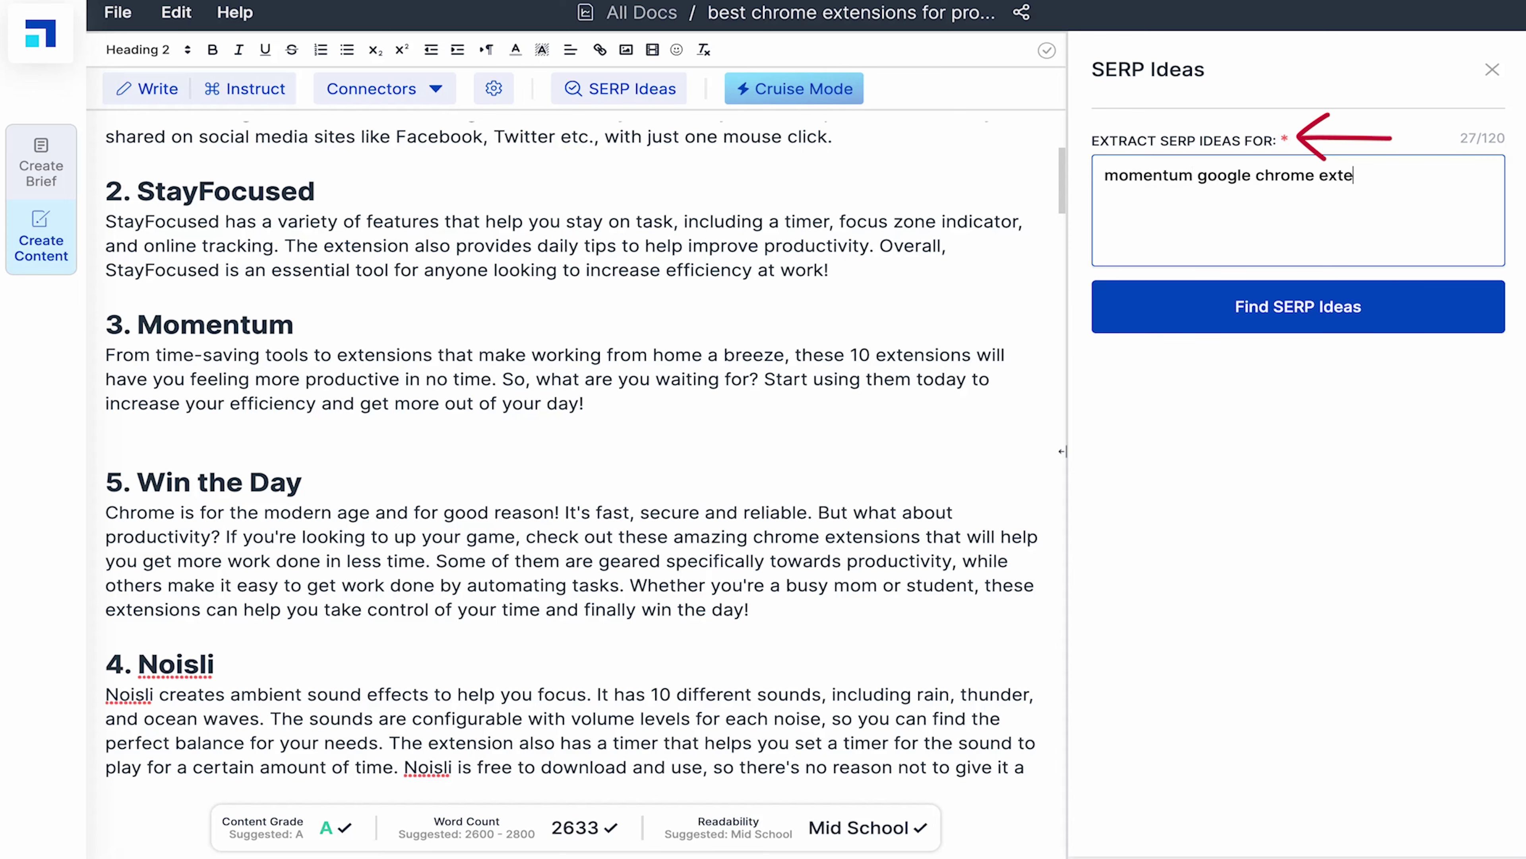
{"action": "type", "text": "nsion"}
{"action": "left_click", "coordinate": [1322, 304]}
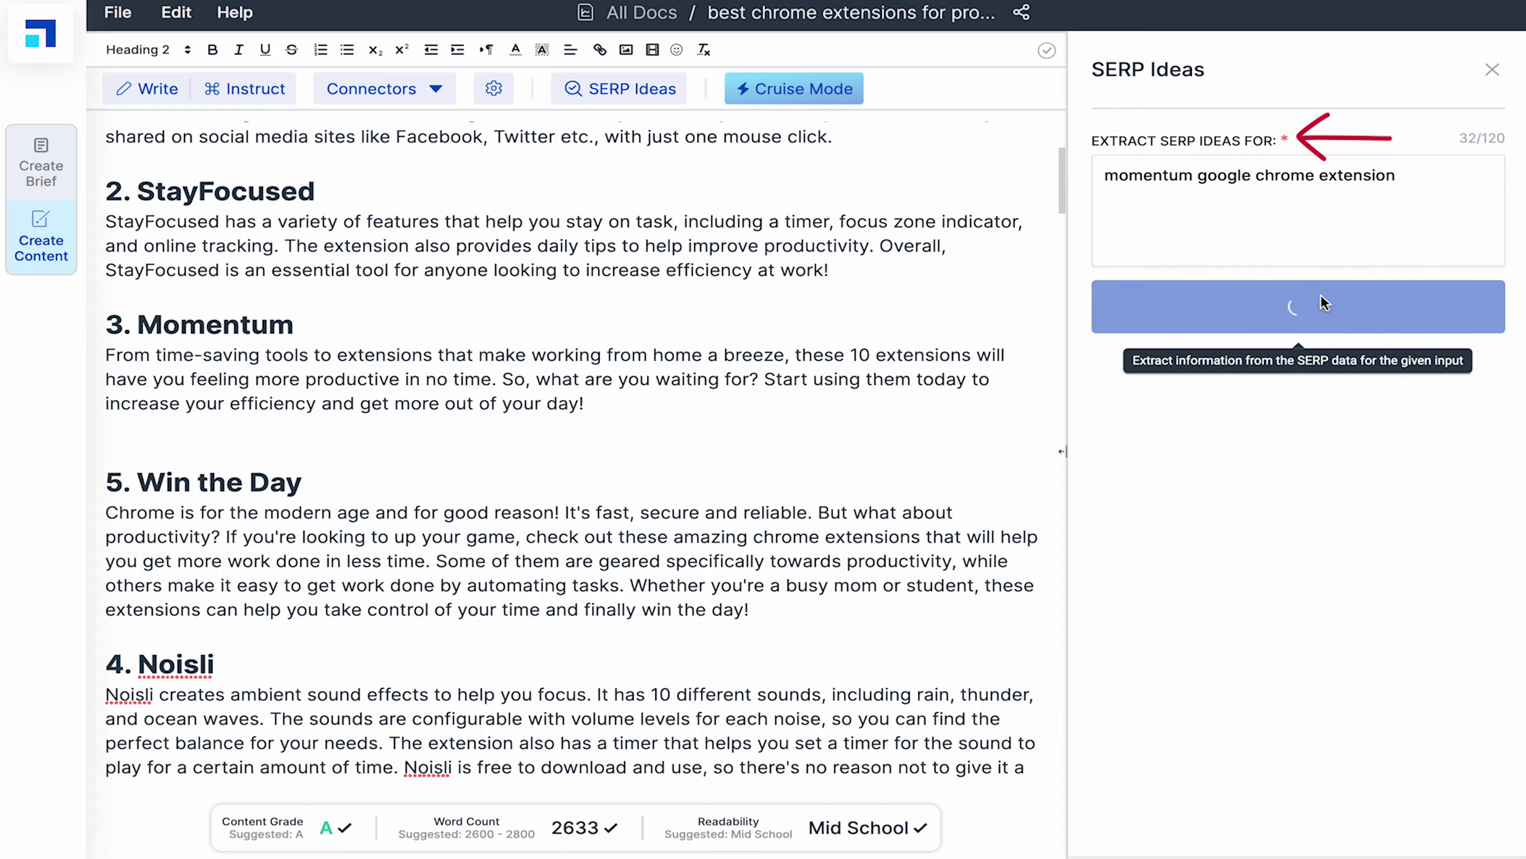
Insert one idea under Momentum, then write a paragraph from two ticked ideas
{"action": "scroll", "coordinate": [1381, 448], "scroll_direction": "down", "scroll_amount": 3}
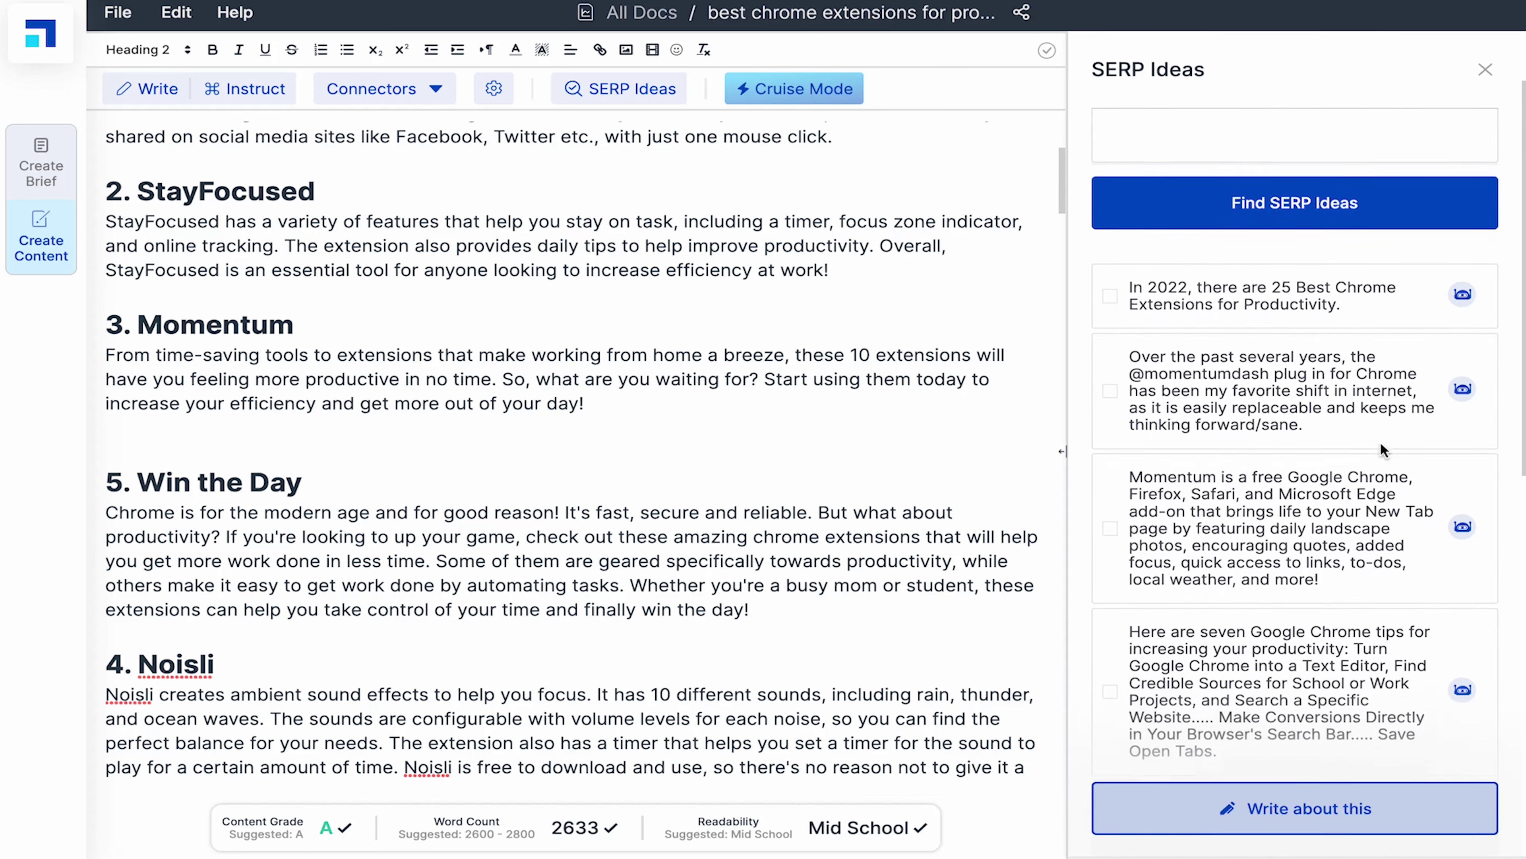
{"action": "scroll", "coordinate": [1381, 448], "scroll_direction": "down", "scroll_amount": 10}
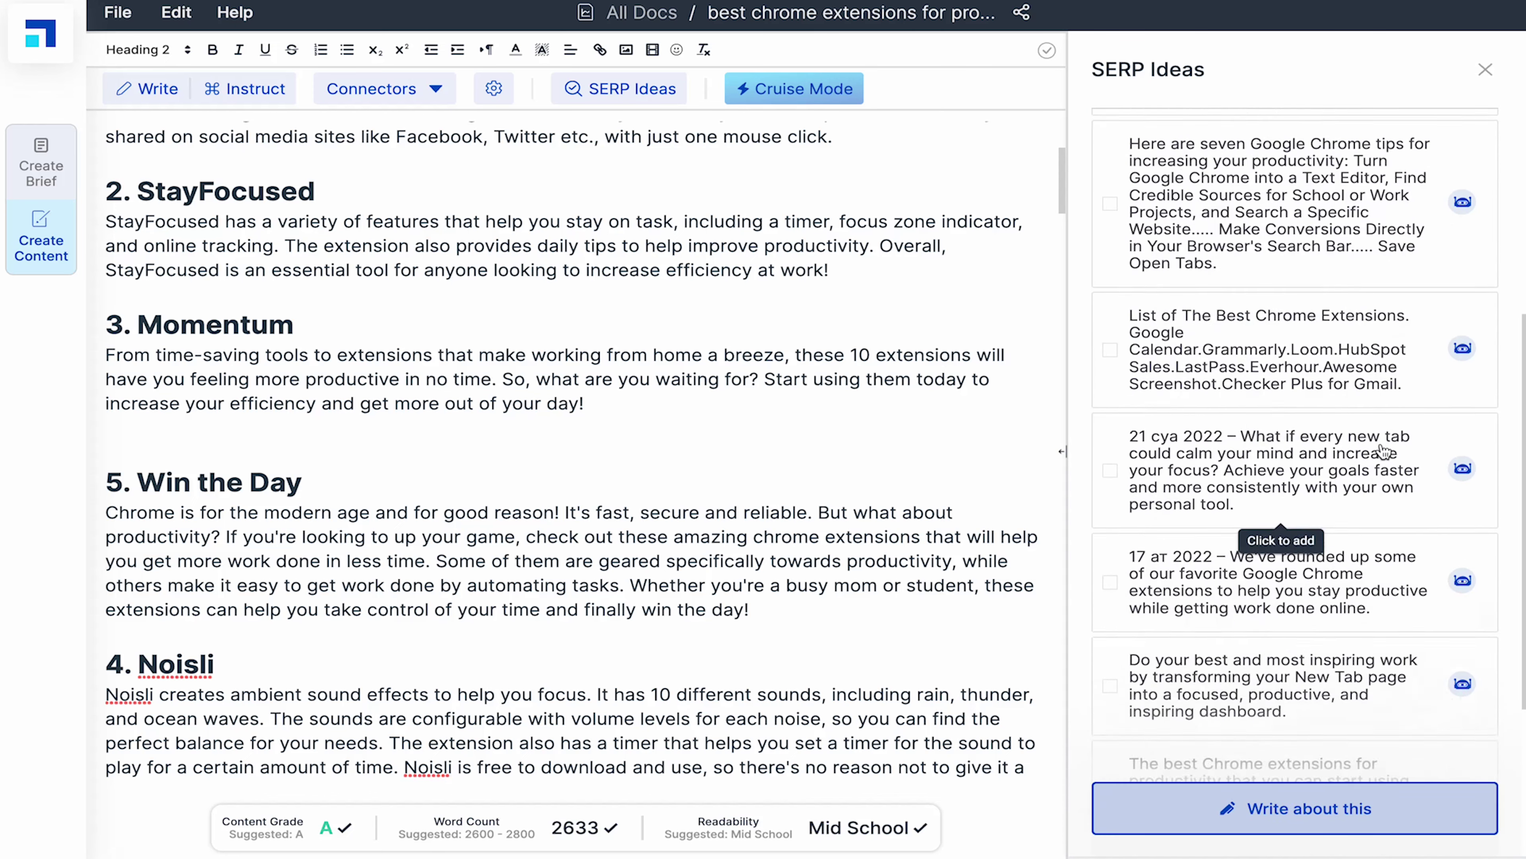
{"action": "scroll", "coordinate": [1382, 451], "scroll_direction": "down", "scroll_amount": 3}
{"action": "scroll", "coordinate": [1382, 450], "scroll_direction": "up", "scroll_amount": 10}
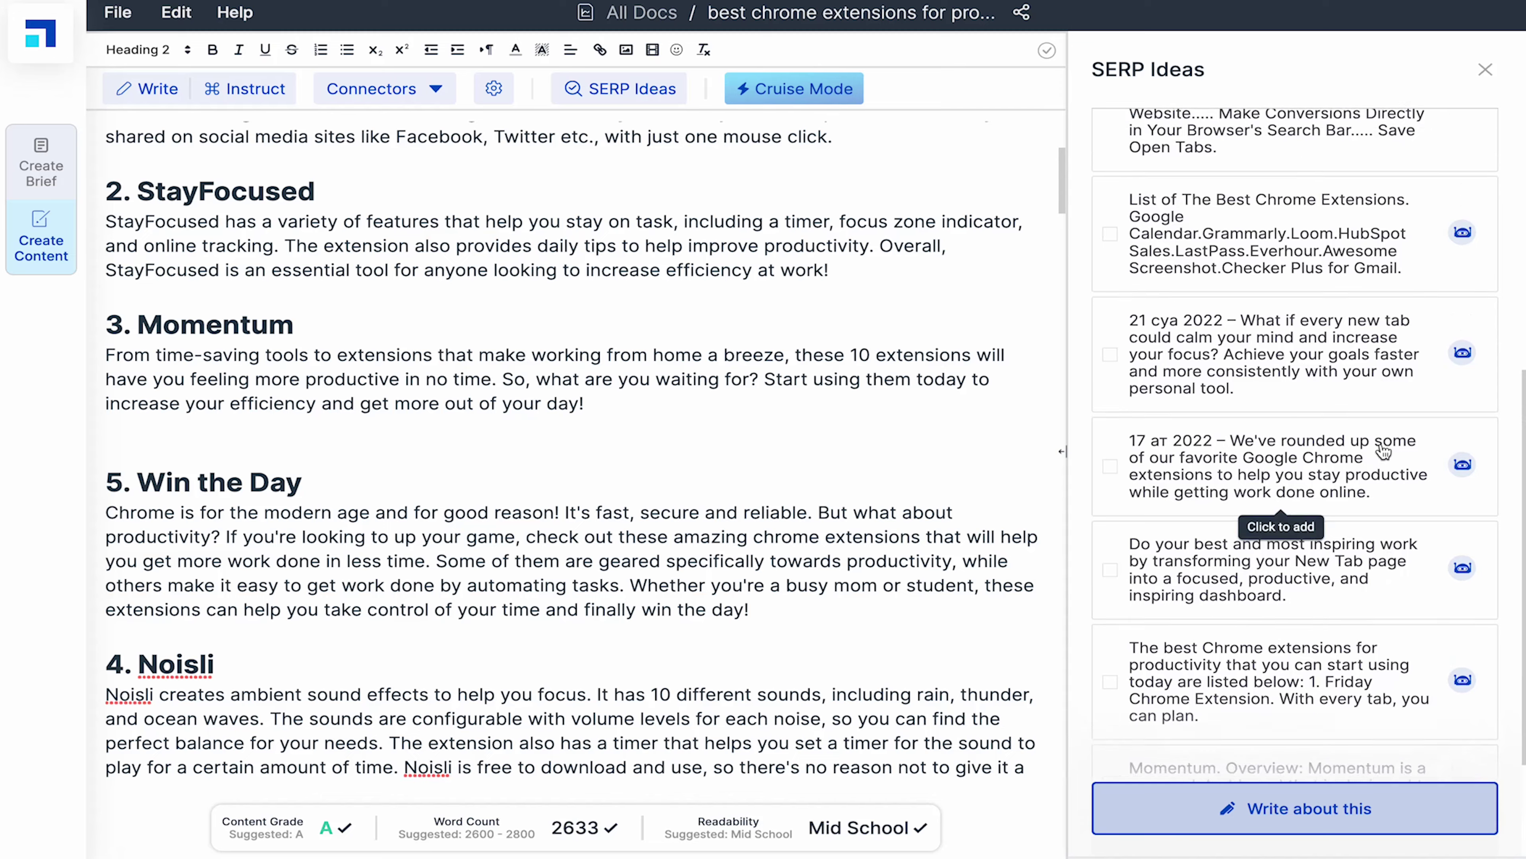
{"action": "left_click", "coordinate": [1382, 450]}
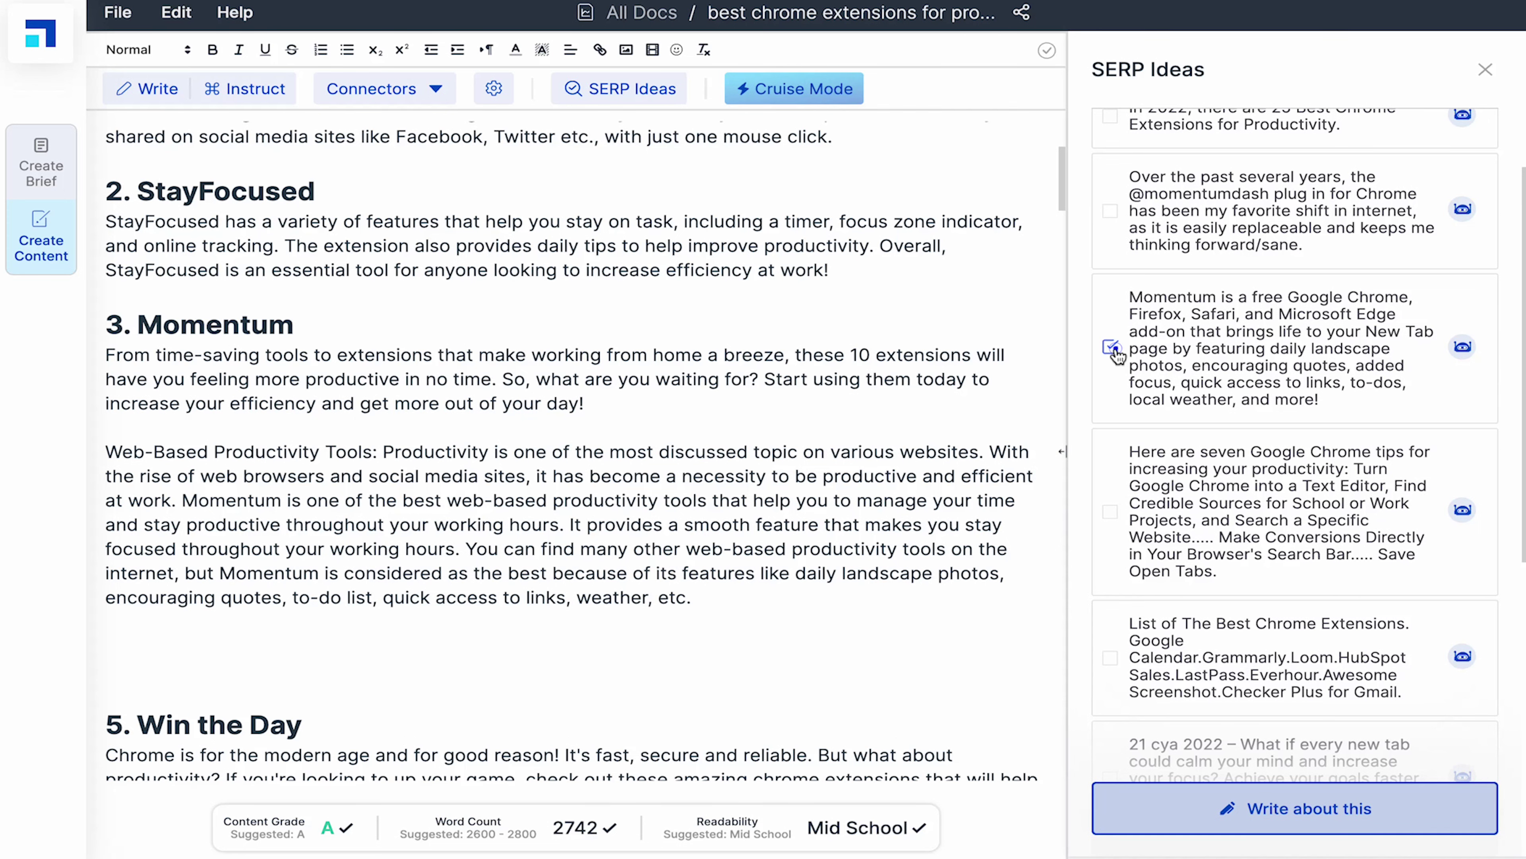
{"action": "scroll", "coordinate": [1116, 355], "scroll_direction": "down", "scroll_amount": 10}
{"action": "left_click", "coordinate": [1111, 443]}
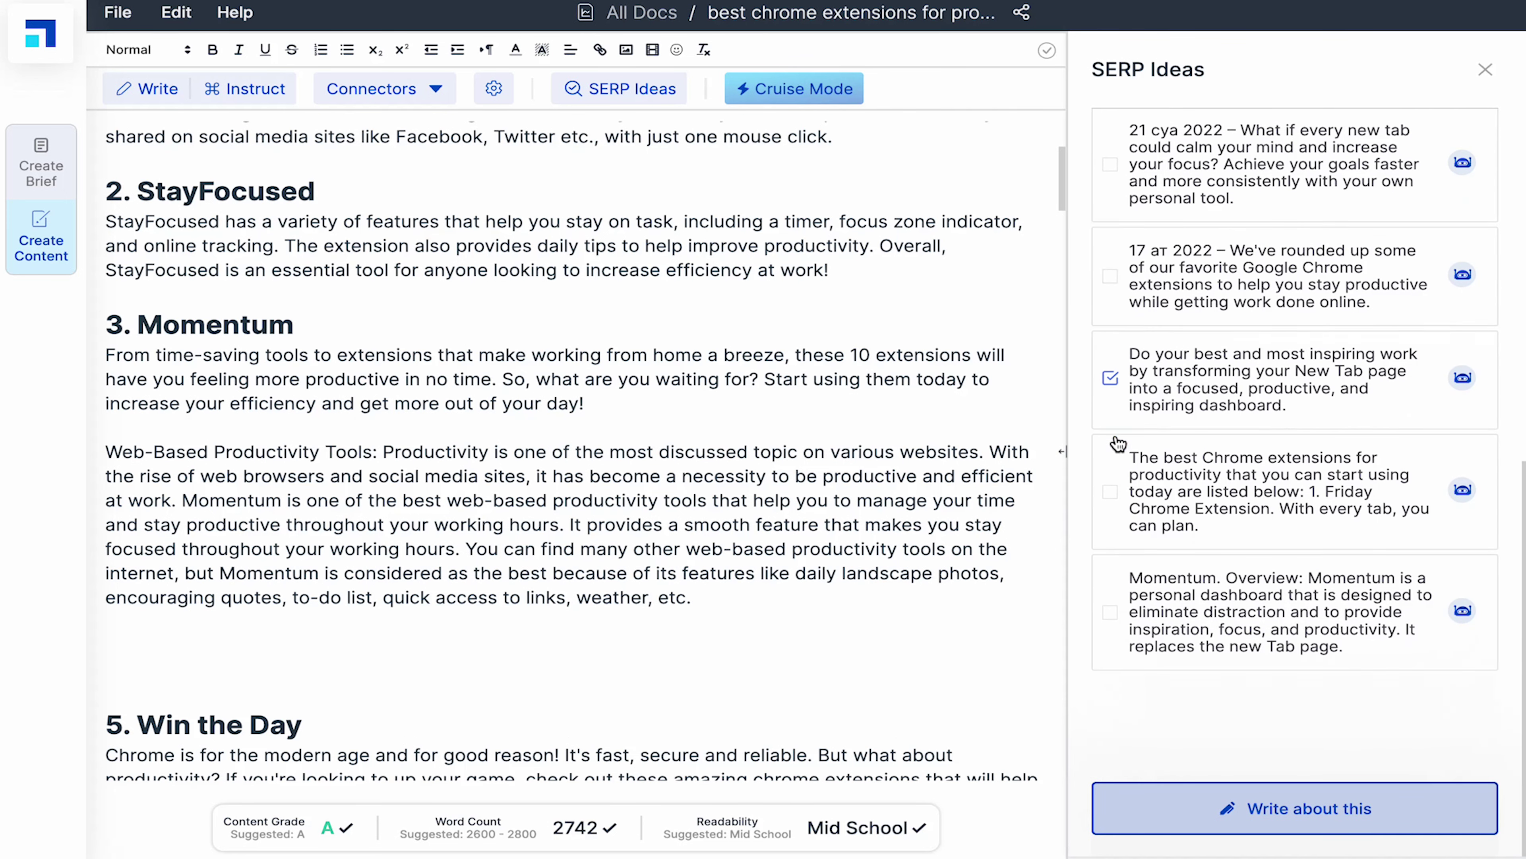
{"action": "left_click", "coordinate": [1110, 612]}
{"action": "left_click", "coordinate": [1159, 808]}
Continue after Momentum with AI Write, then instruct 'write about another productivity chrome extension'
{"action": "scroll", "coordinate": [891, 662], "scroll_direction": "down", "scroll_amount": 1}
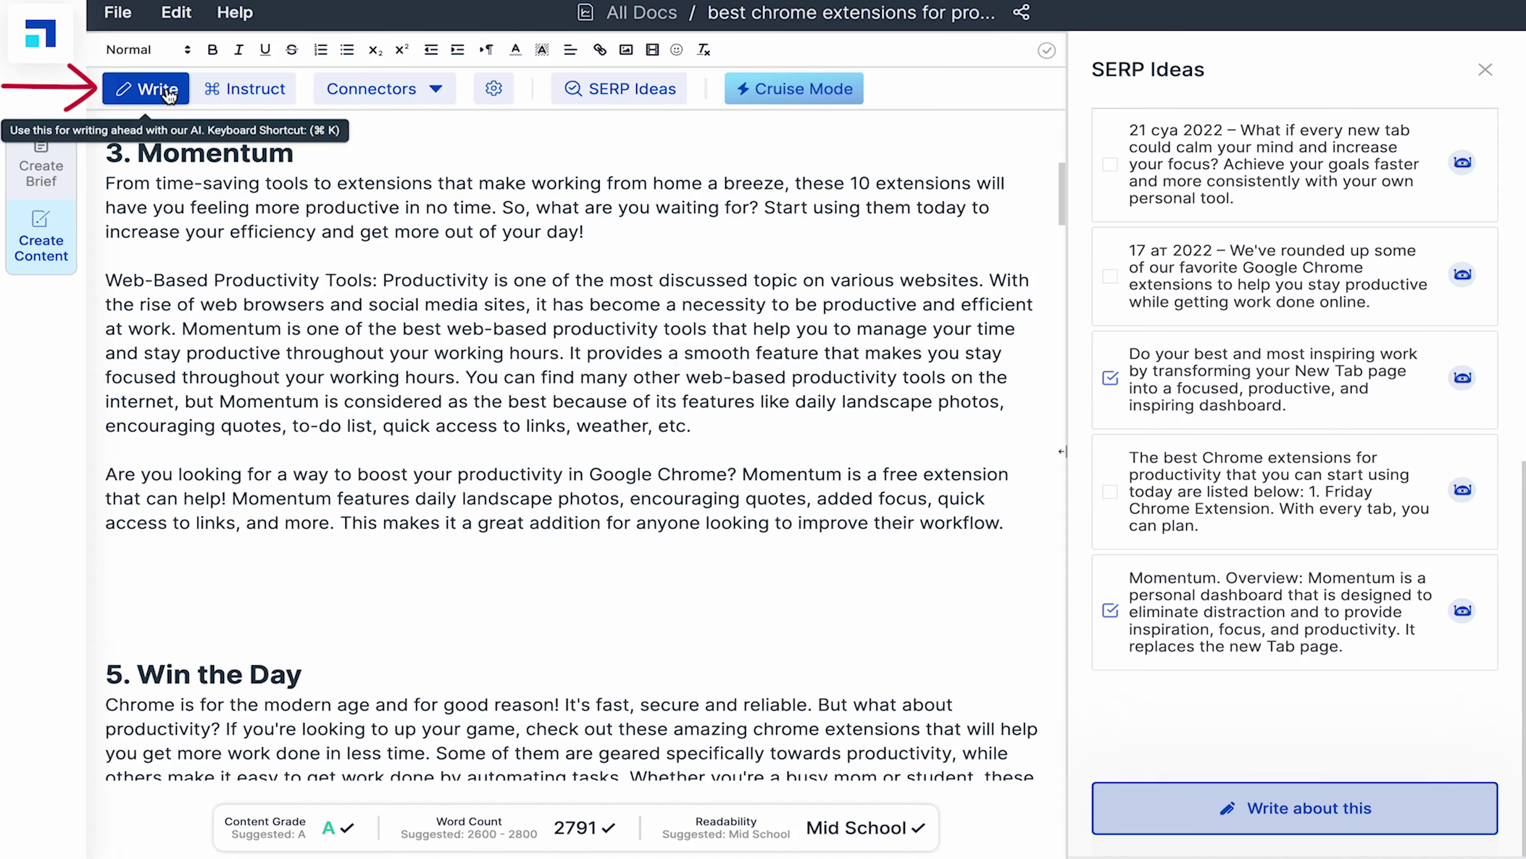
{"action": "left_click", "coordinate": [158, 90]}
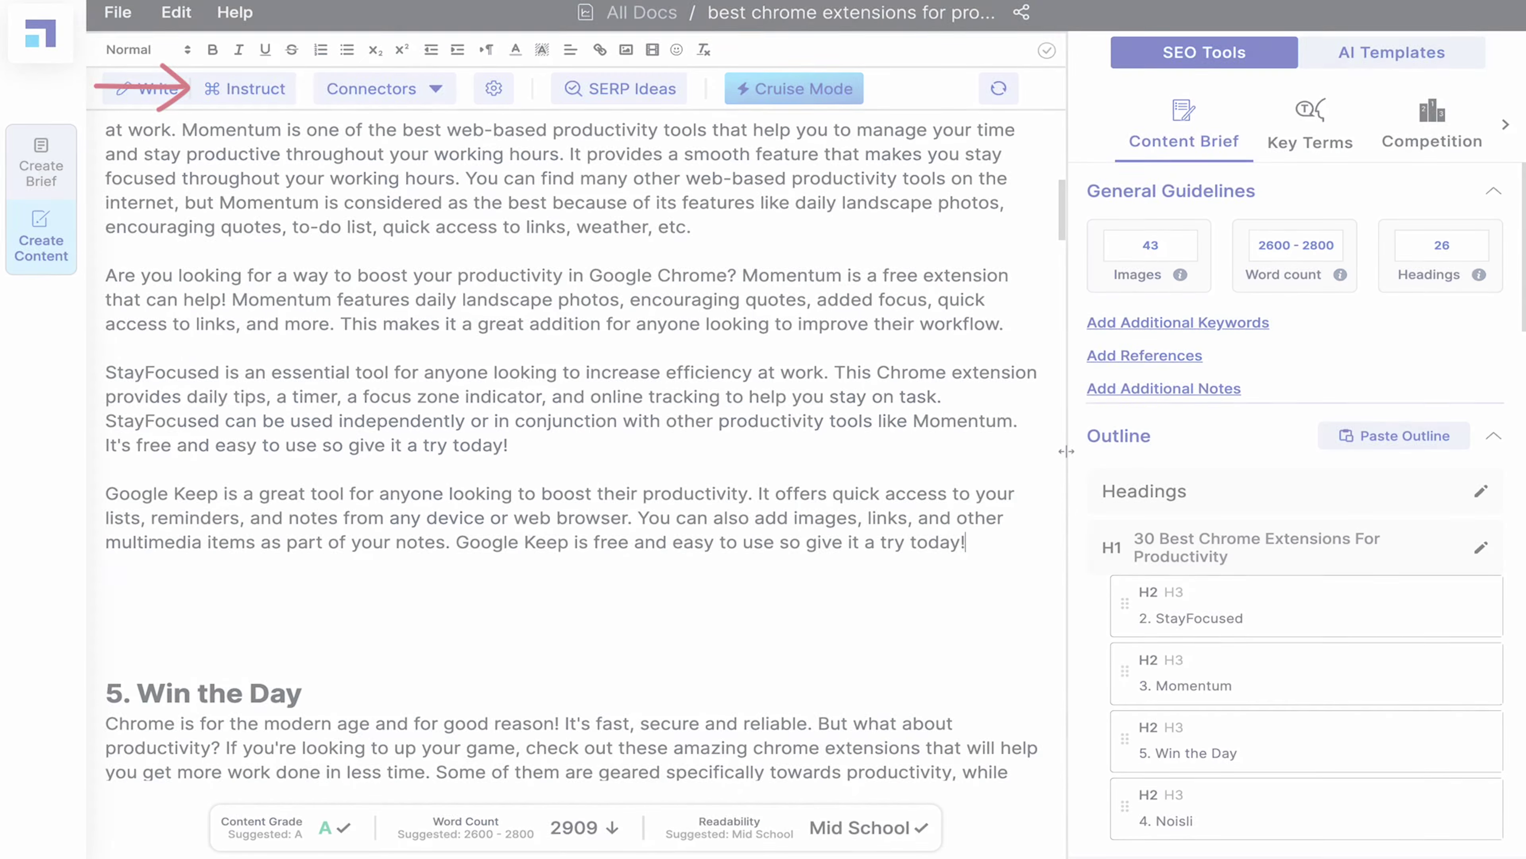
{"action": "key", "text": "Return"}
{"action": "type", "text": "write ab"}
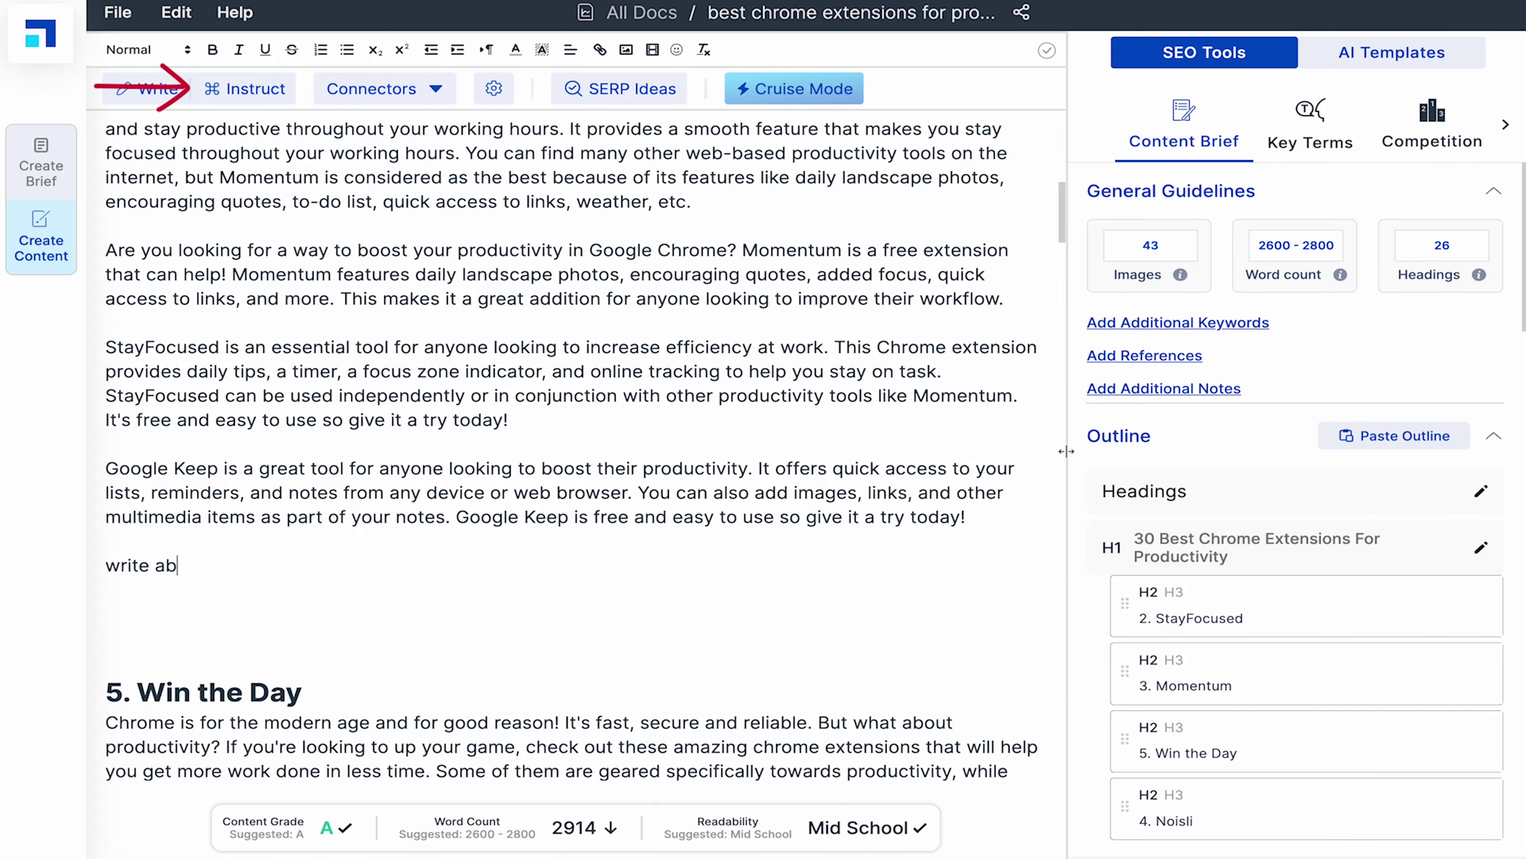
{"action": "type", "text": "out another productivity chrome extension"}
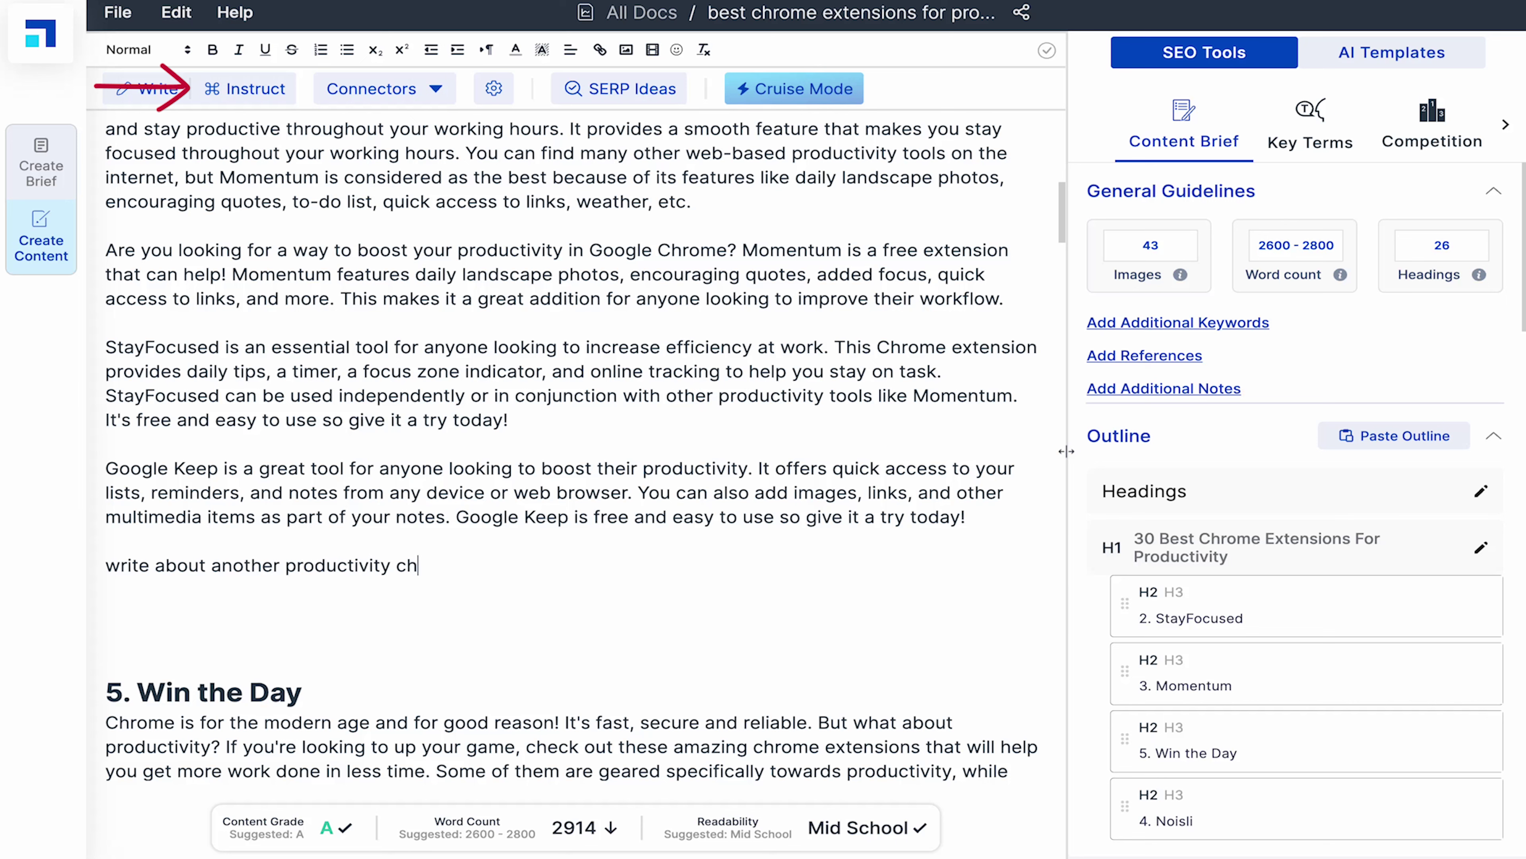
{"action": "triple_click", "coordinate": [515, 577]}
{"action": "key", "text": "ctrl+shift+Return"}
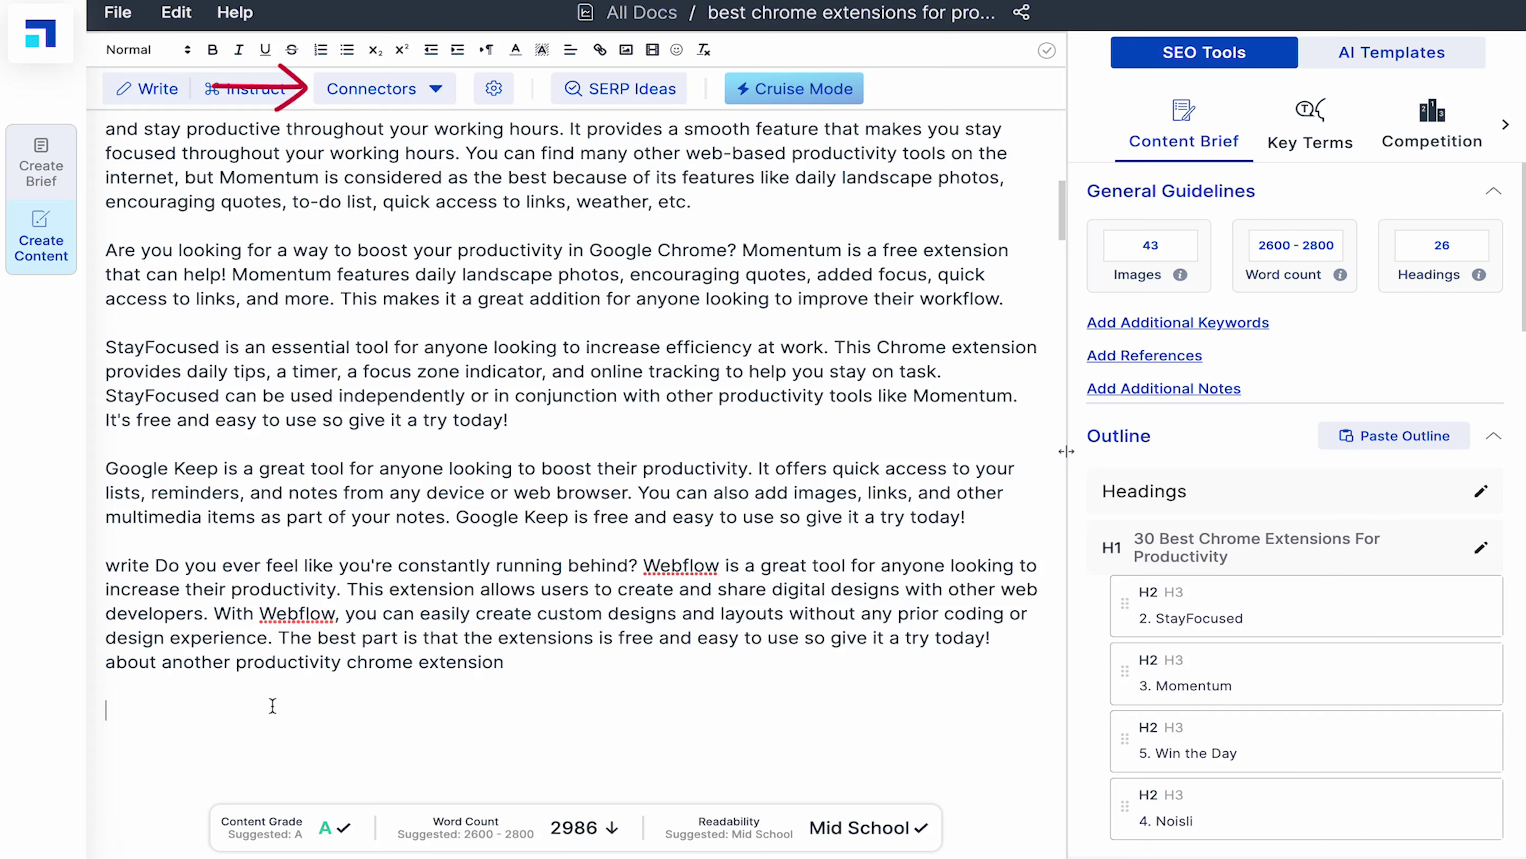
{"action": "left_click", "coordinate": [440, 93]}
Append an AI closing line beginning 'All in all' from the Summary connectors
{"action": "mouse_move", "coordinate": [433, 129]}
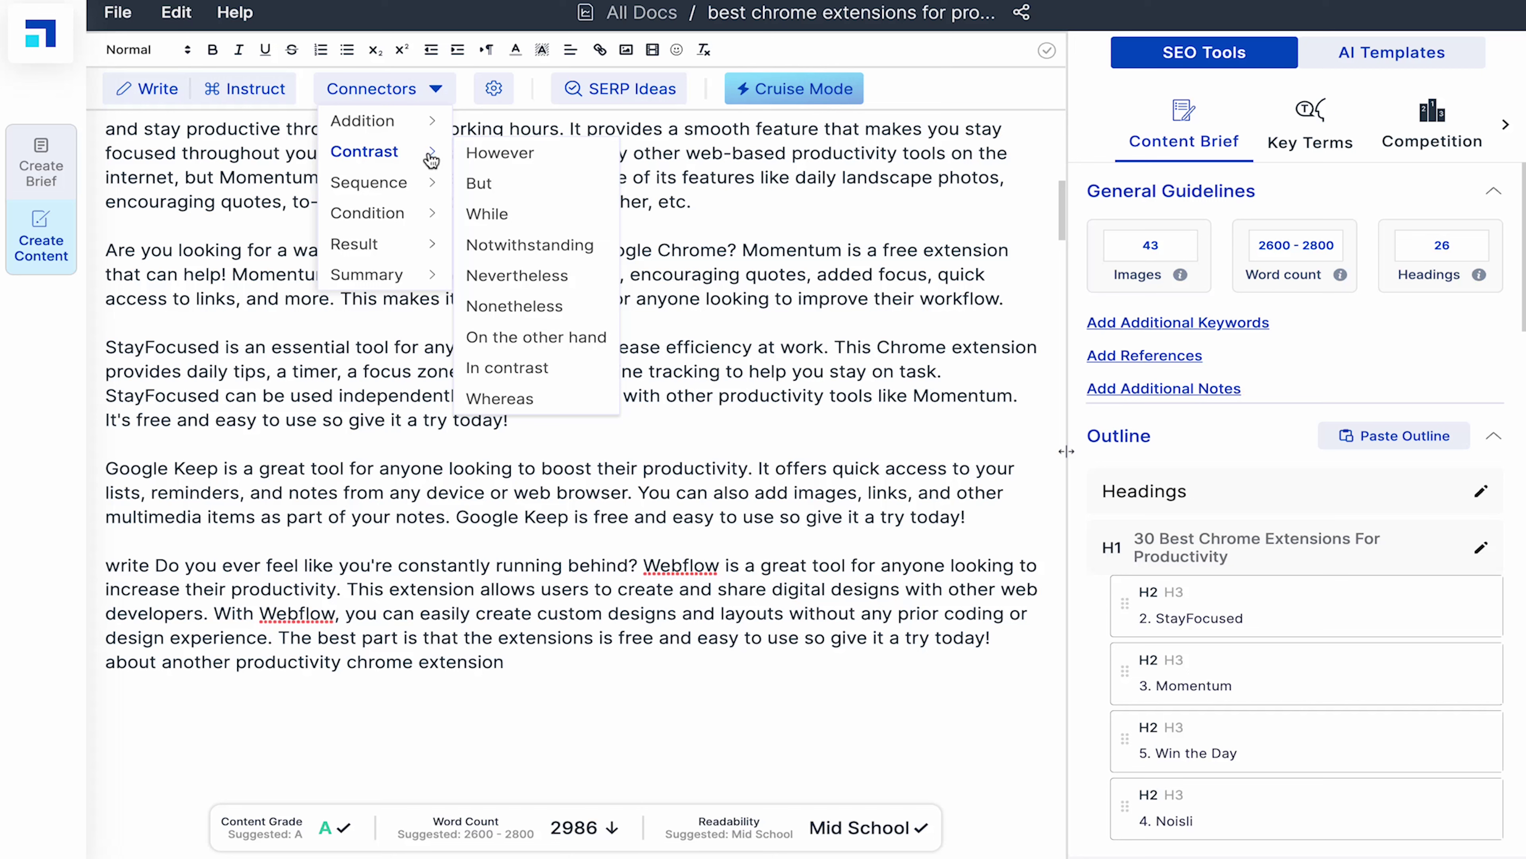
{"action": "mouse_move", "coordinate": [429, 182]}
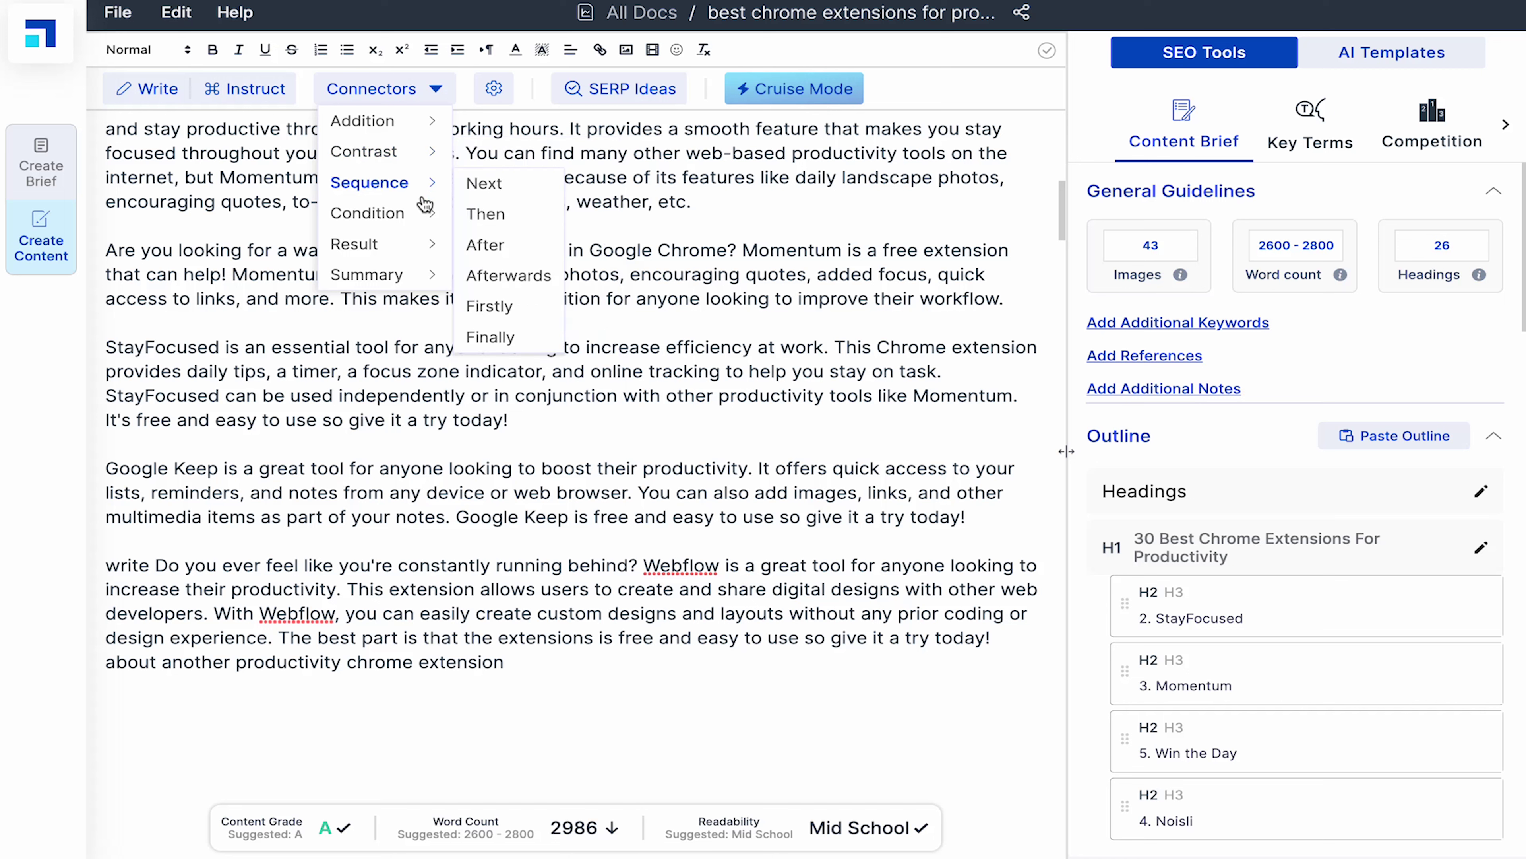
{"action": "mouse_move", "coordinate": [422, 215]}
{"action": "mouse_move", "coordinate": [418, 252]}
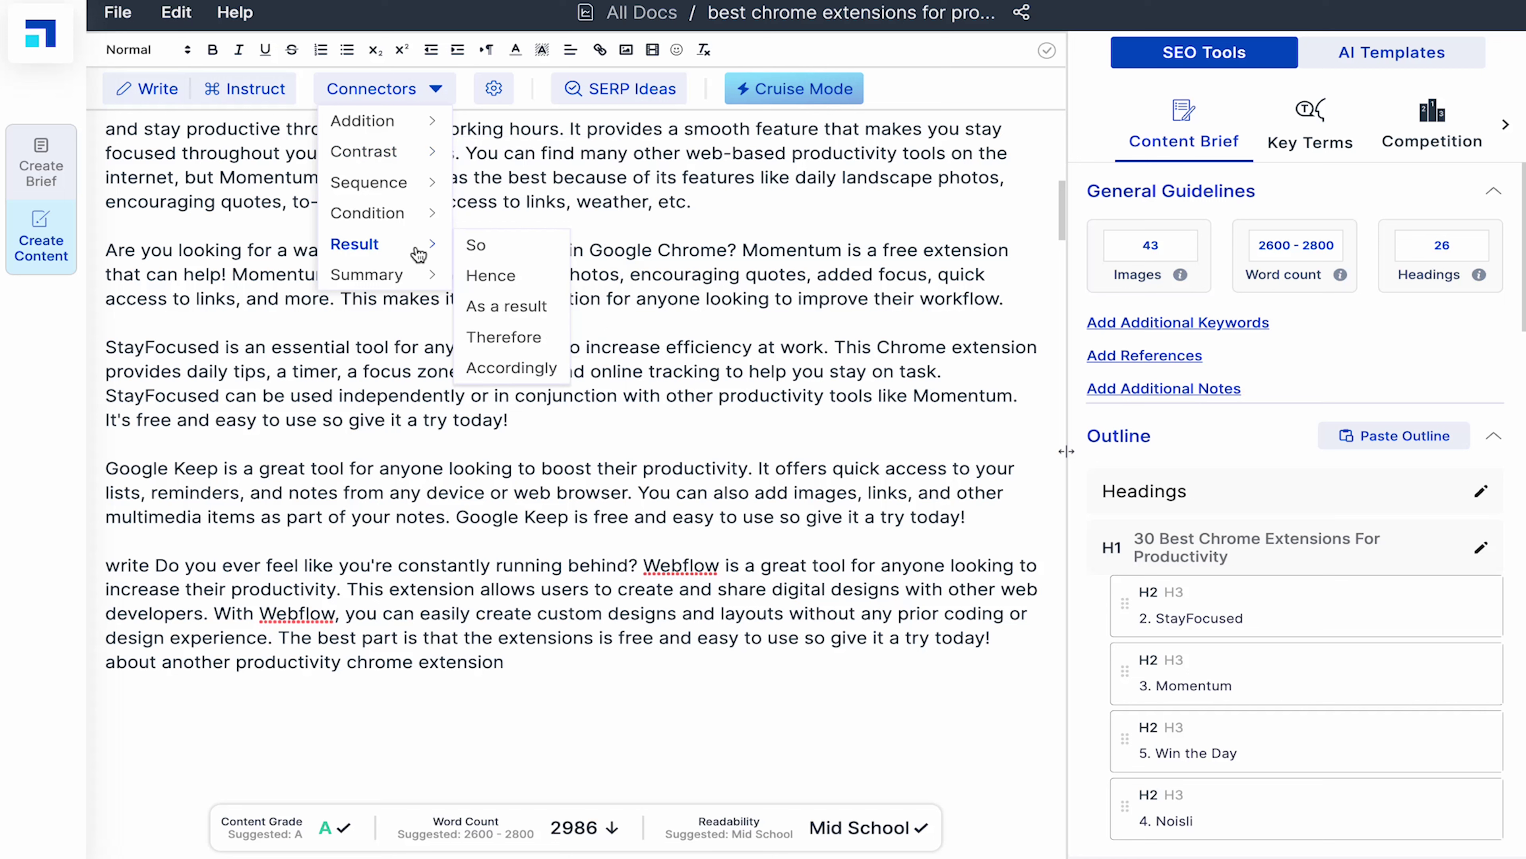
{"action": "mouse_move", "coordinate": [419, 278]}
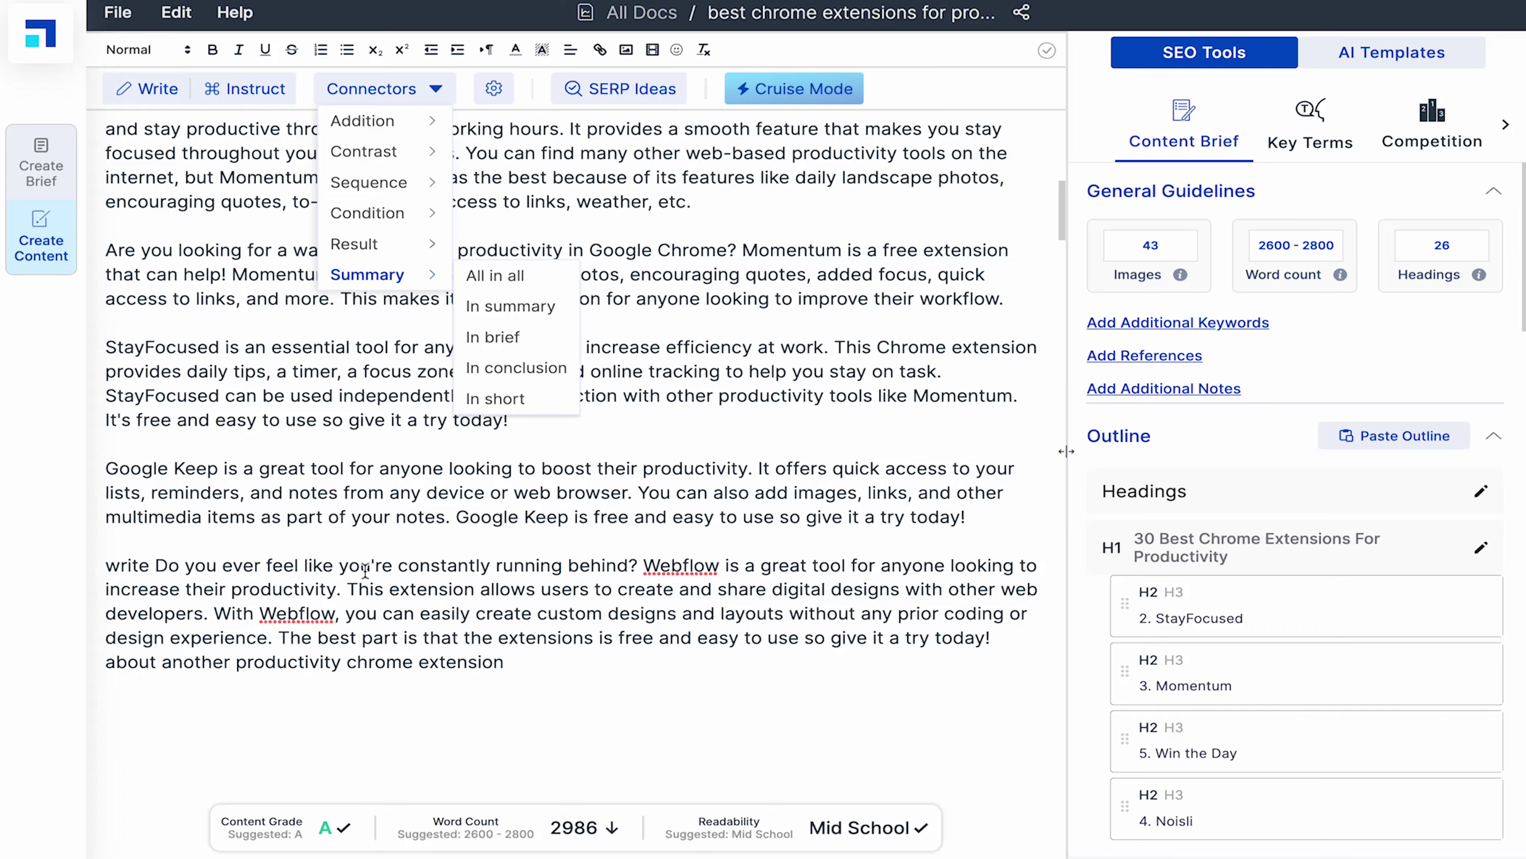
{"action": "scroll", "coordinate": [365, 571], "scroll_direction": "down", "scroll_amount": 20}
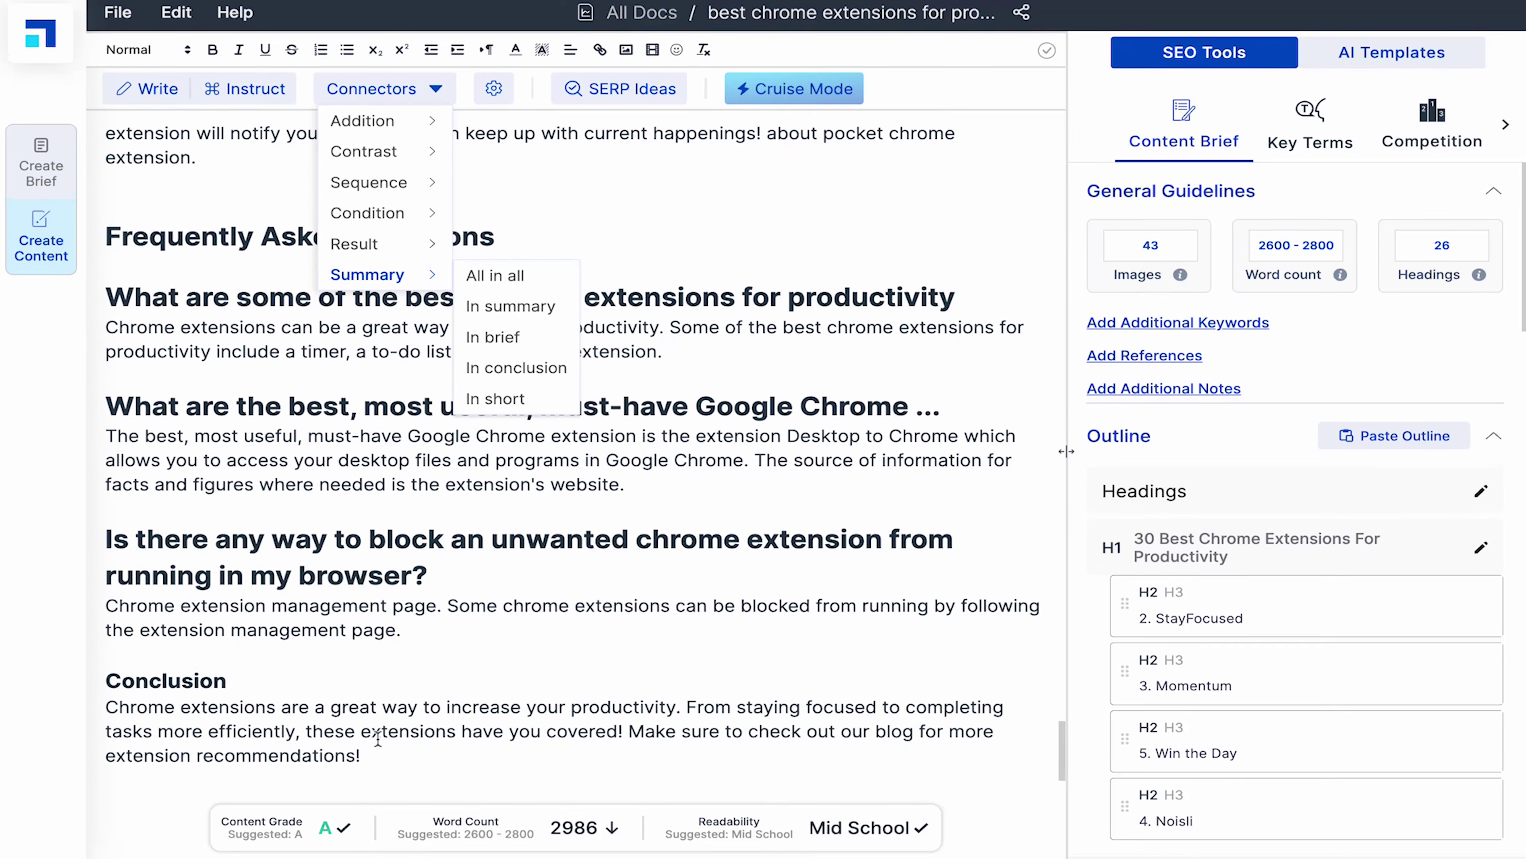
{"action": "left_click", "coordinate": [365, 571]}
{"action": "scroll", "coordinate": [365, 571], "scroll_direction": "down", "scroll_amount": 1}
{"action": "left_click", "coordinate": [385, 88]}
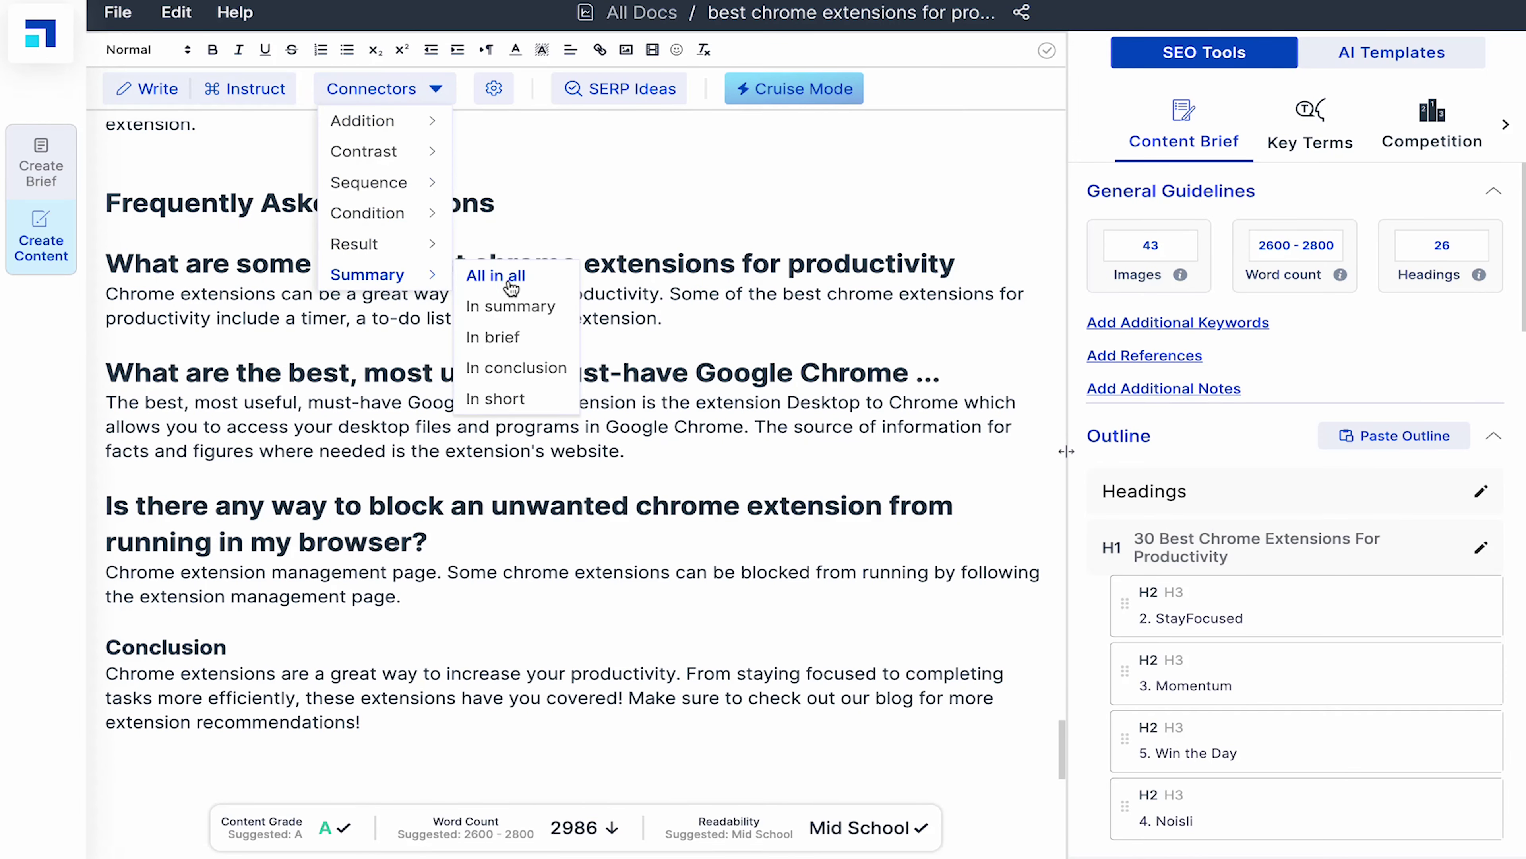
{"action": "left_click", "coordinate": [505, 278]}
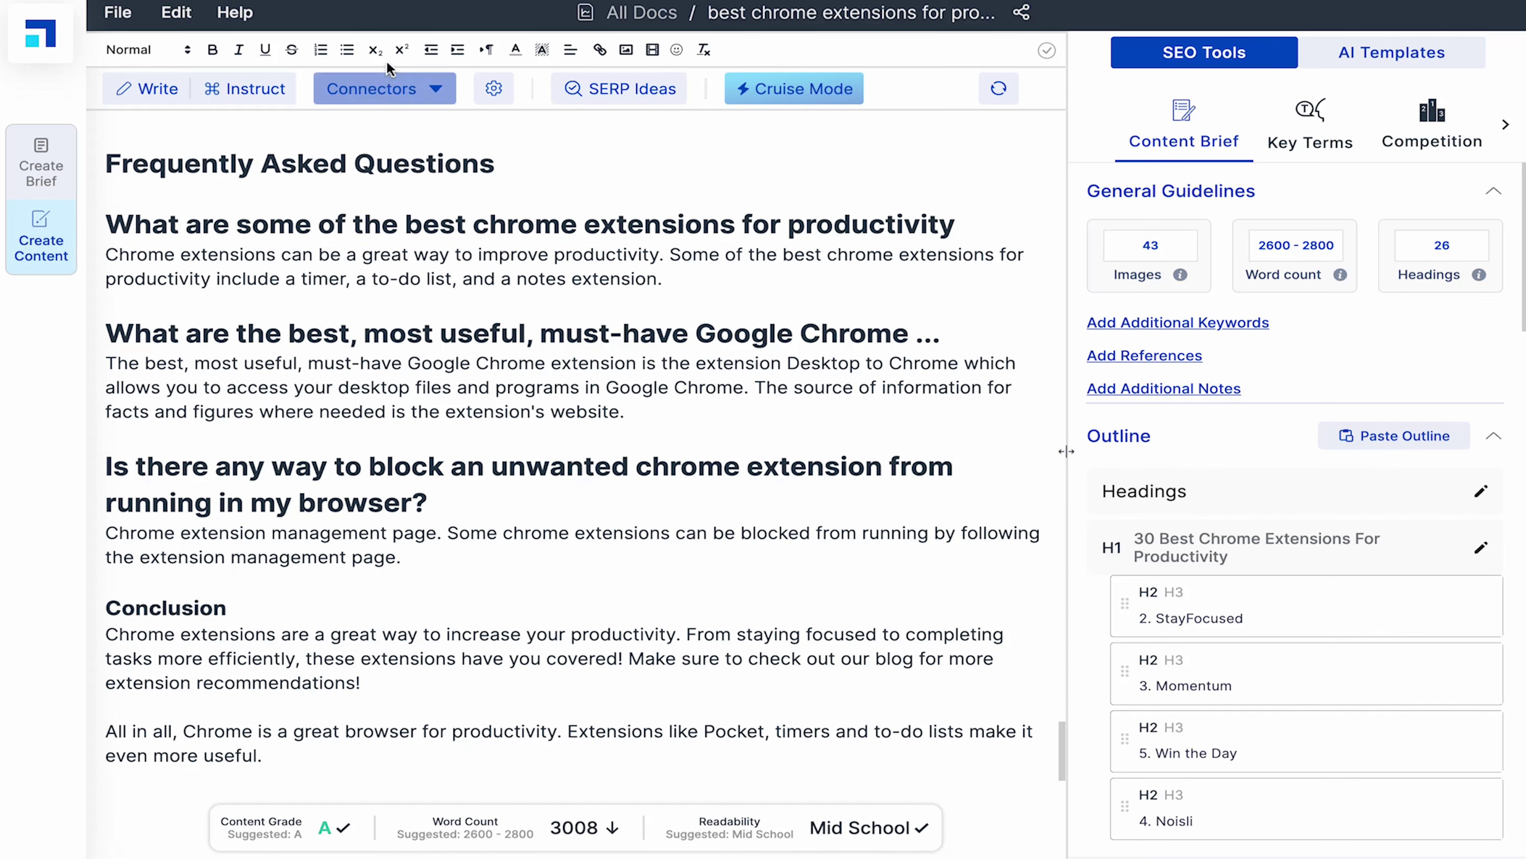
Append a second closing line beginning 'In summary'
{"action": "left_click", "coordinate": [385, 88]}
{"action": "mouse_move", "coordinate": [429, 278]}
{"action": "left_click", "coordinate": [497, 307]}
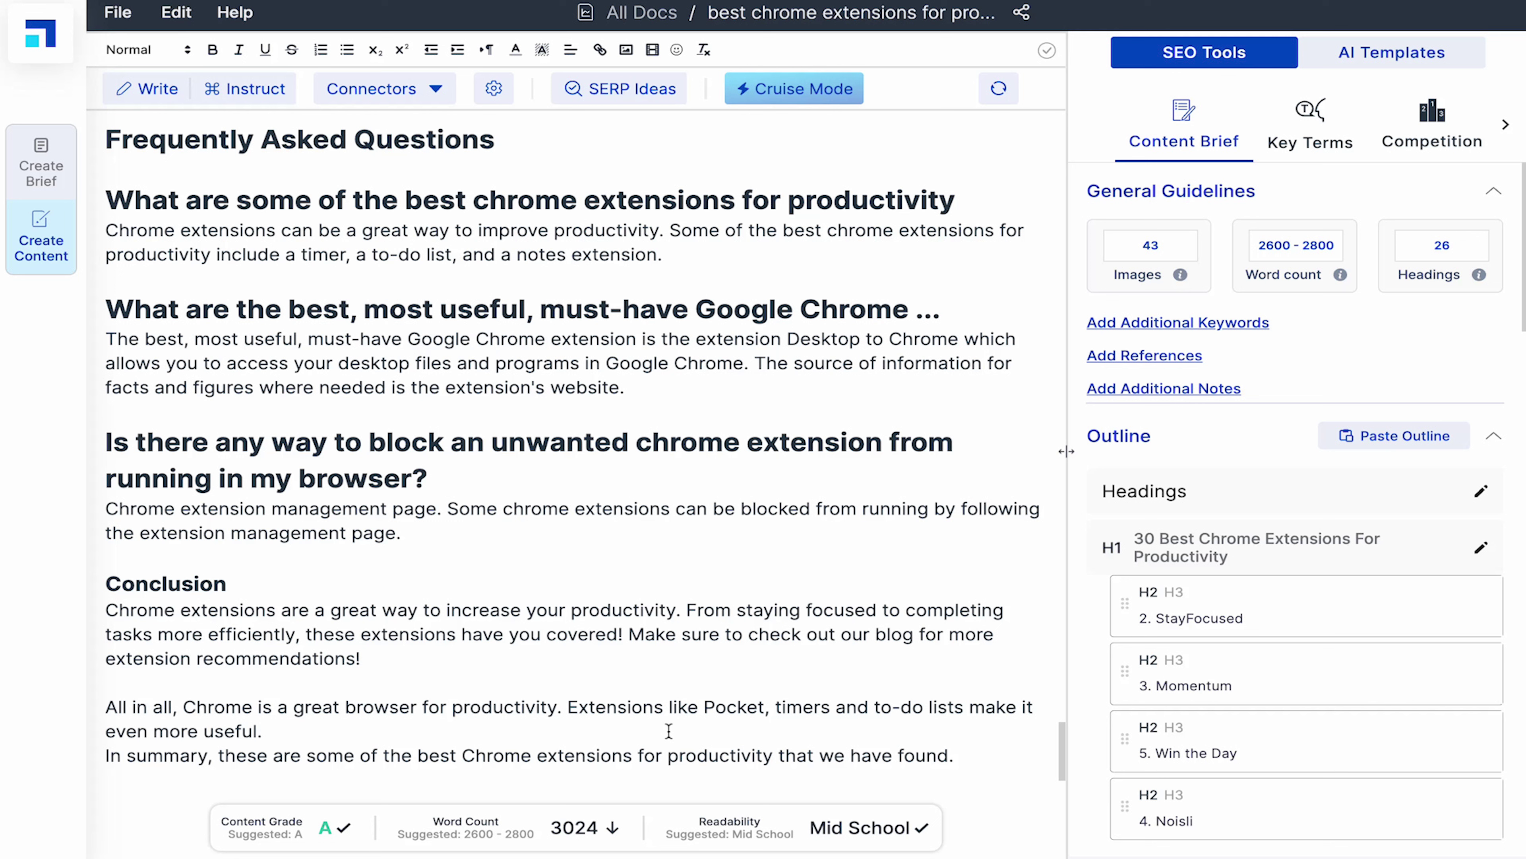
Copy the draft's edit-access share link and close the sharing dialog
{"action": "left_click", "coordinate": [1020, 17]}
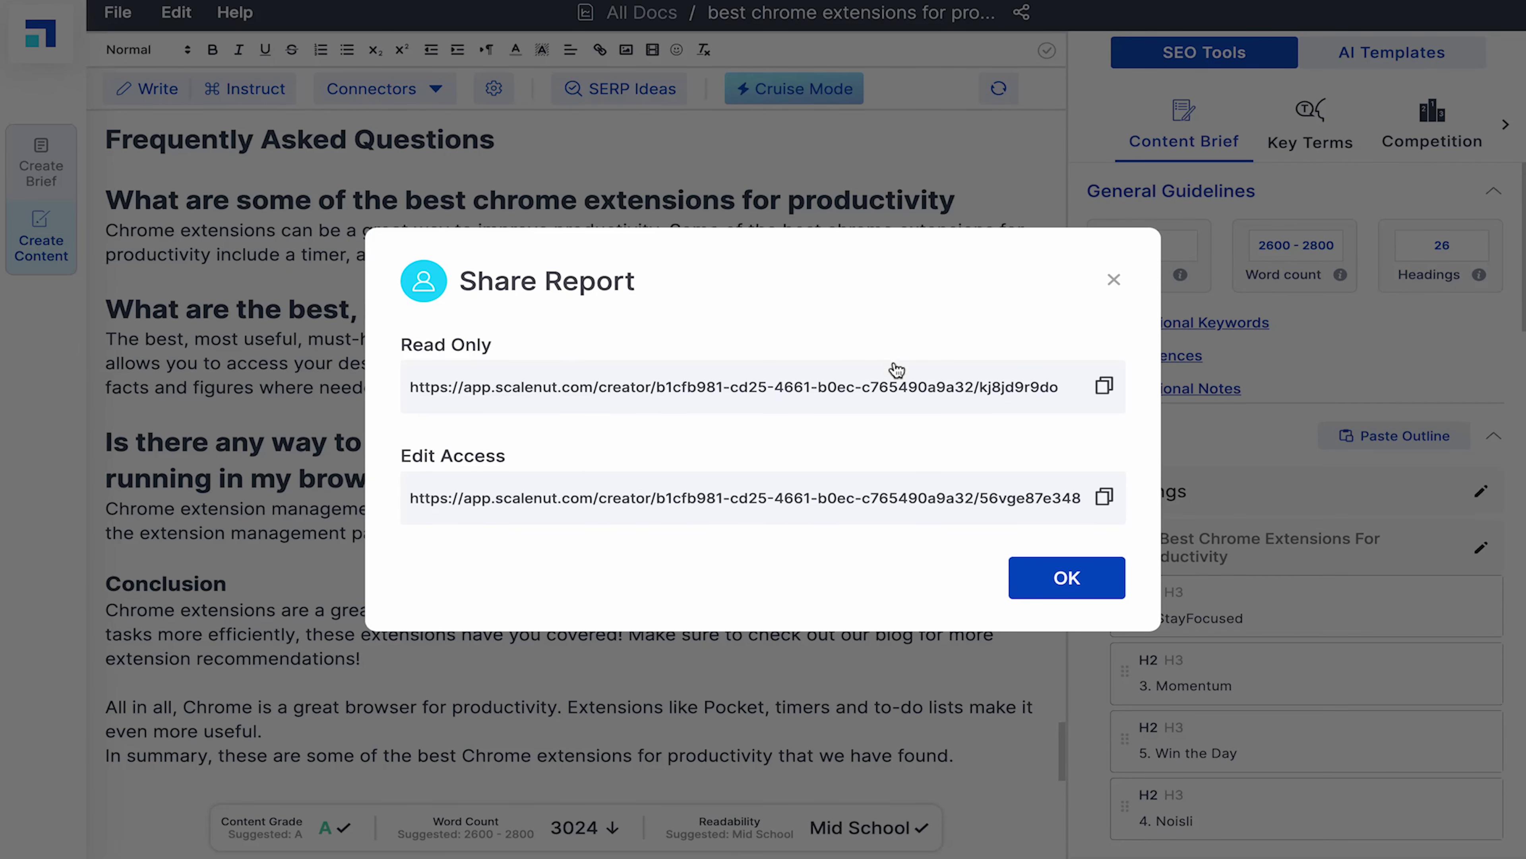
{"action": "left_click", "coordinate": [1107, 504]}
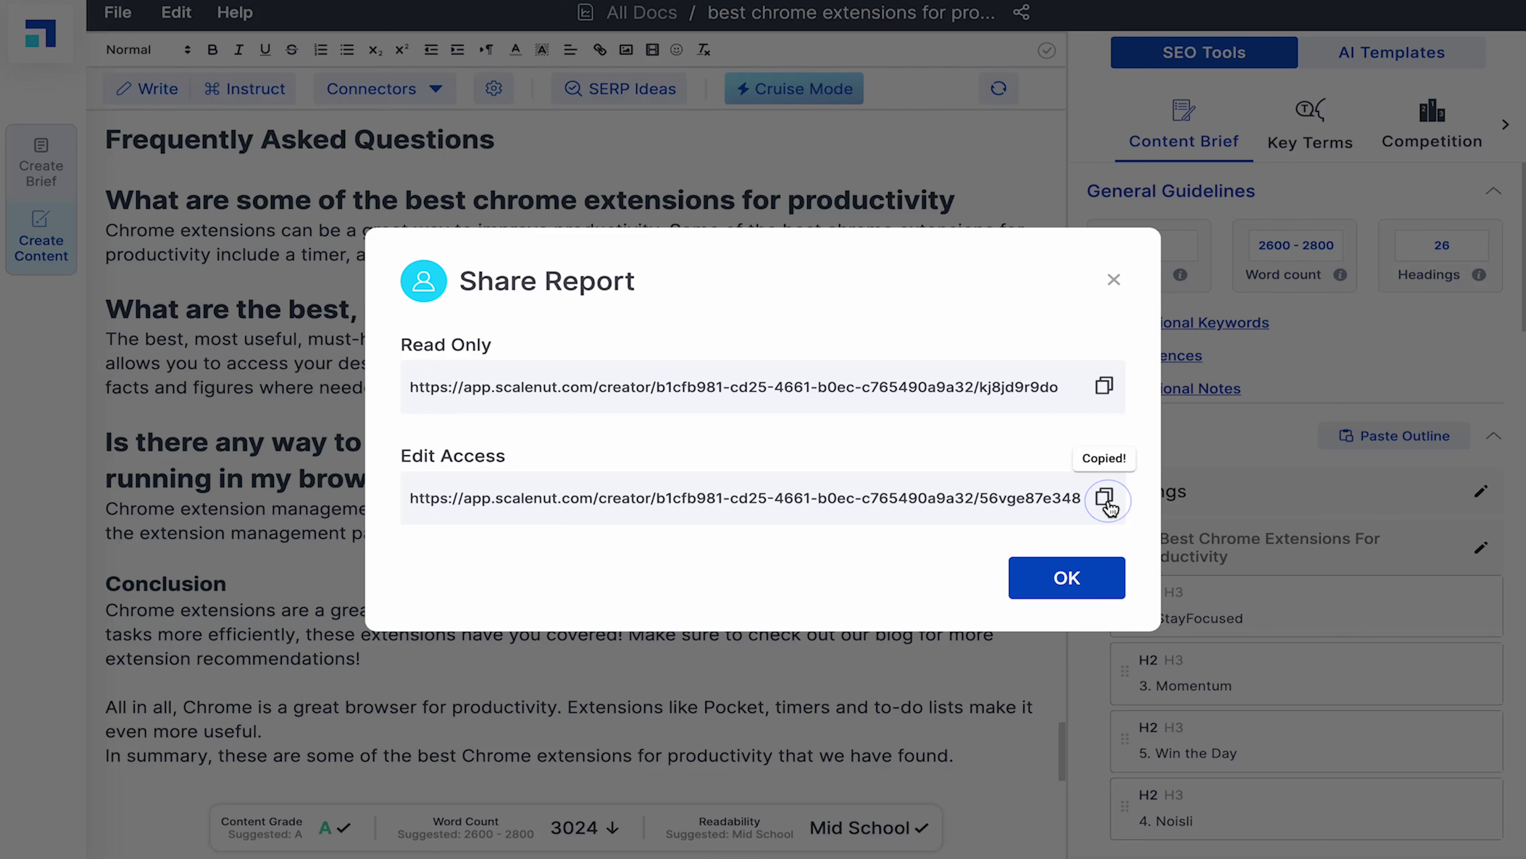
{"action": "left_click", "coordinate": [1066, 577]}
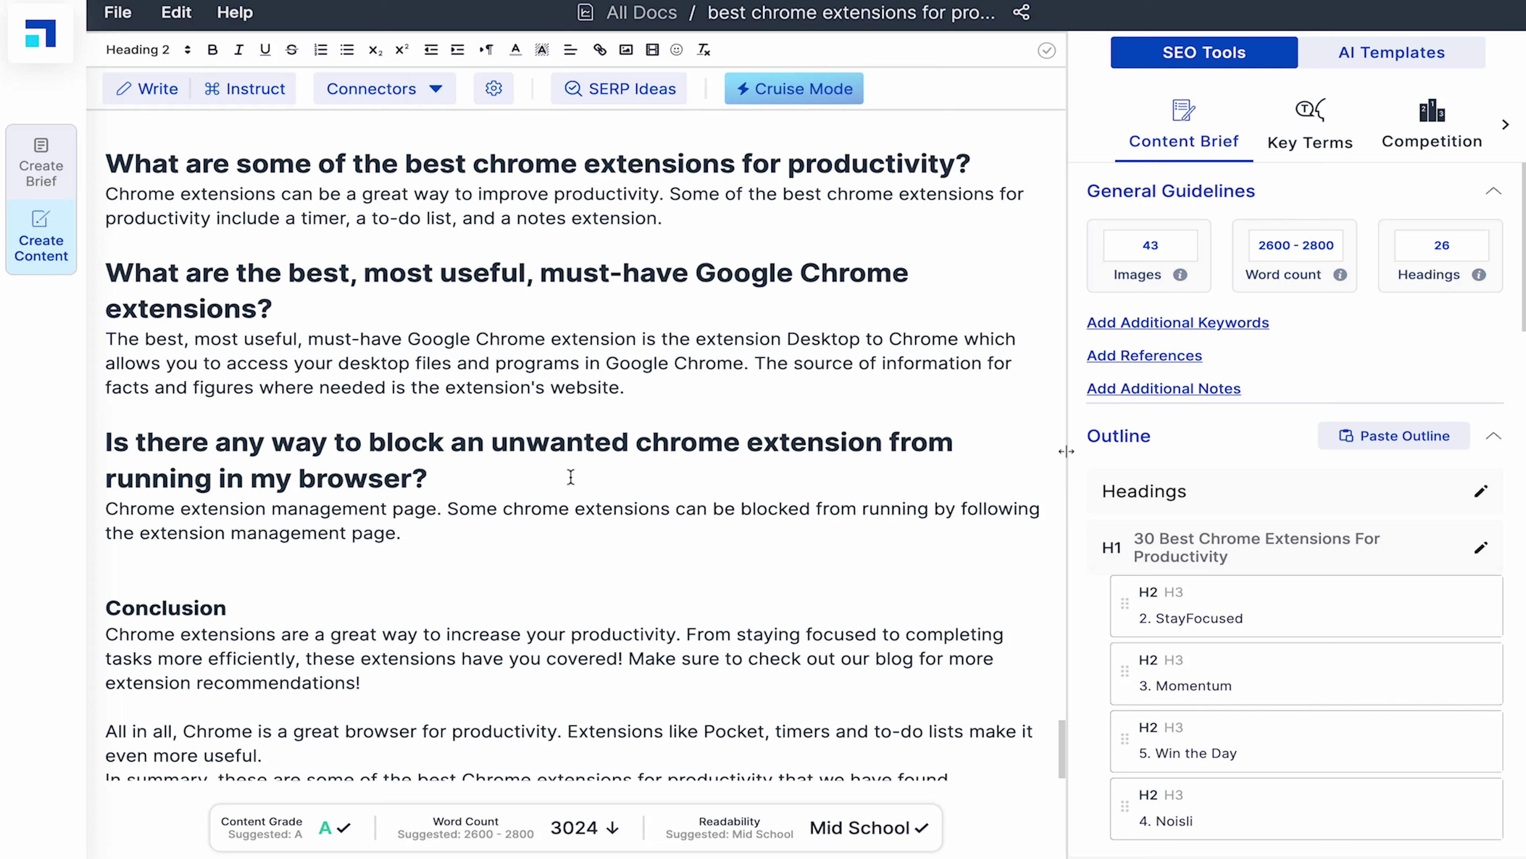
{"action": "left_click", "coordinate": [1378, 66]}
Generate Answer a Question results for the copied FAQ heading about blocking unwanted extensions
{"action": "scroll", "coordinate": [1334, 237], "scroll_direction": "down", "scroll_amount": 18}
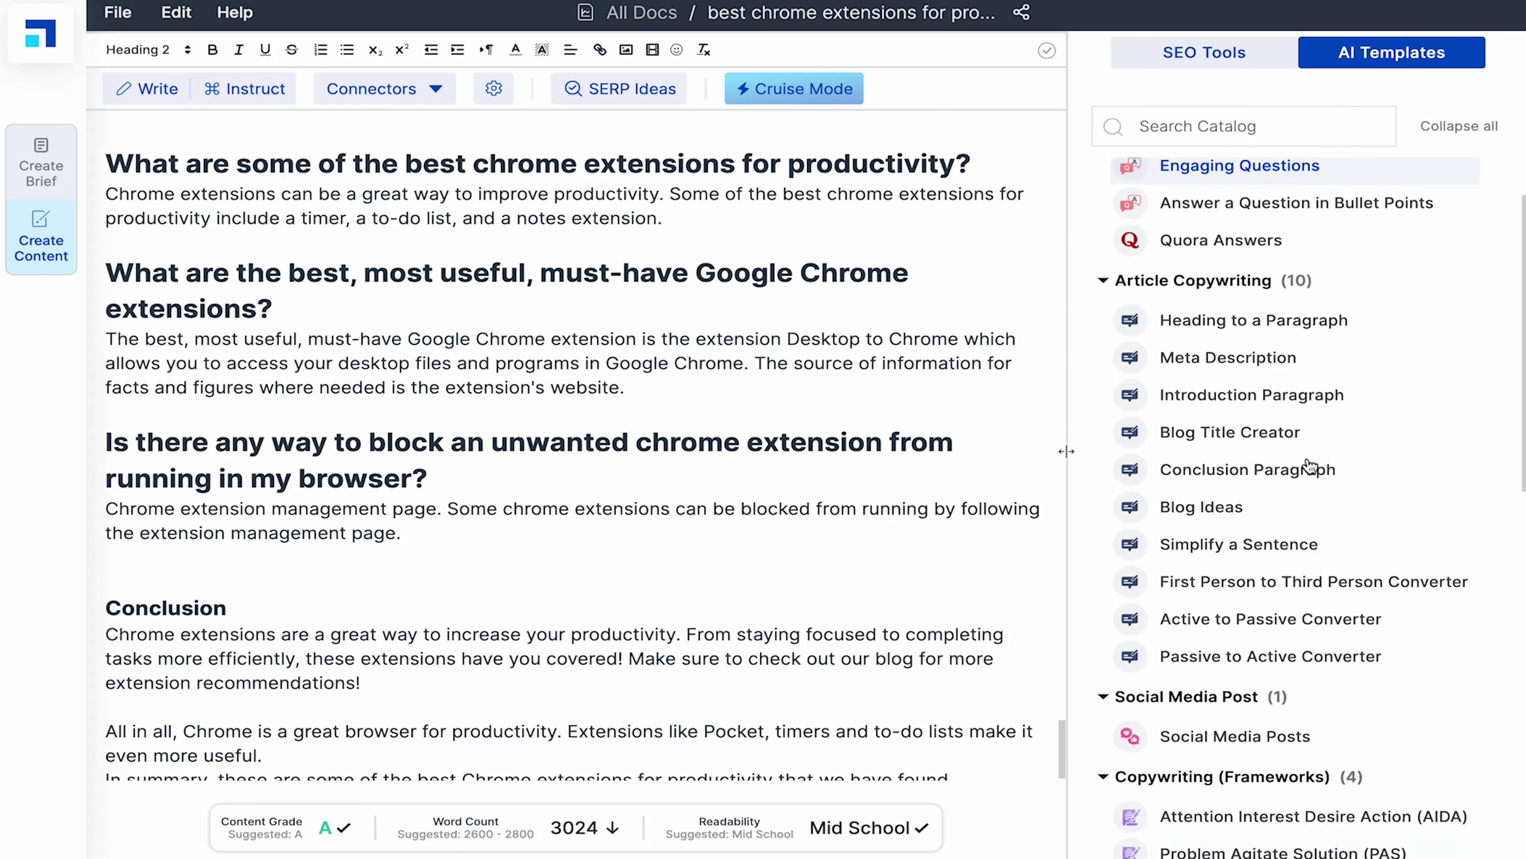
{"action": "scroll", "coordinate": [1311, 464], "scroll_direction": "up", "scroll_amount": 15}
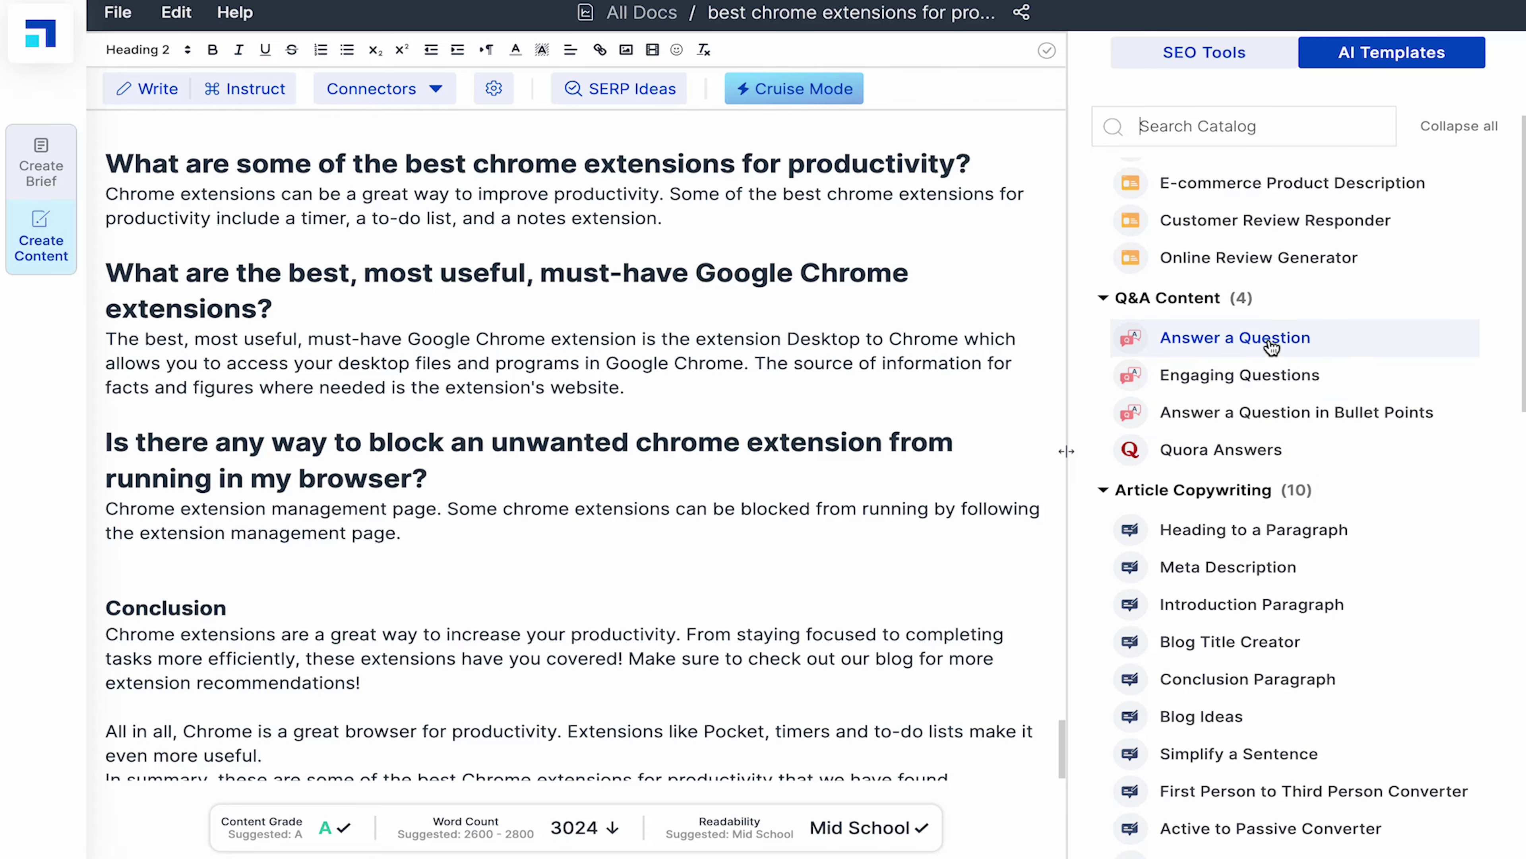
{"action": "left_click", "coordinate": [1272, 347]}
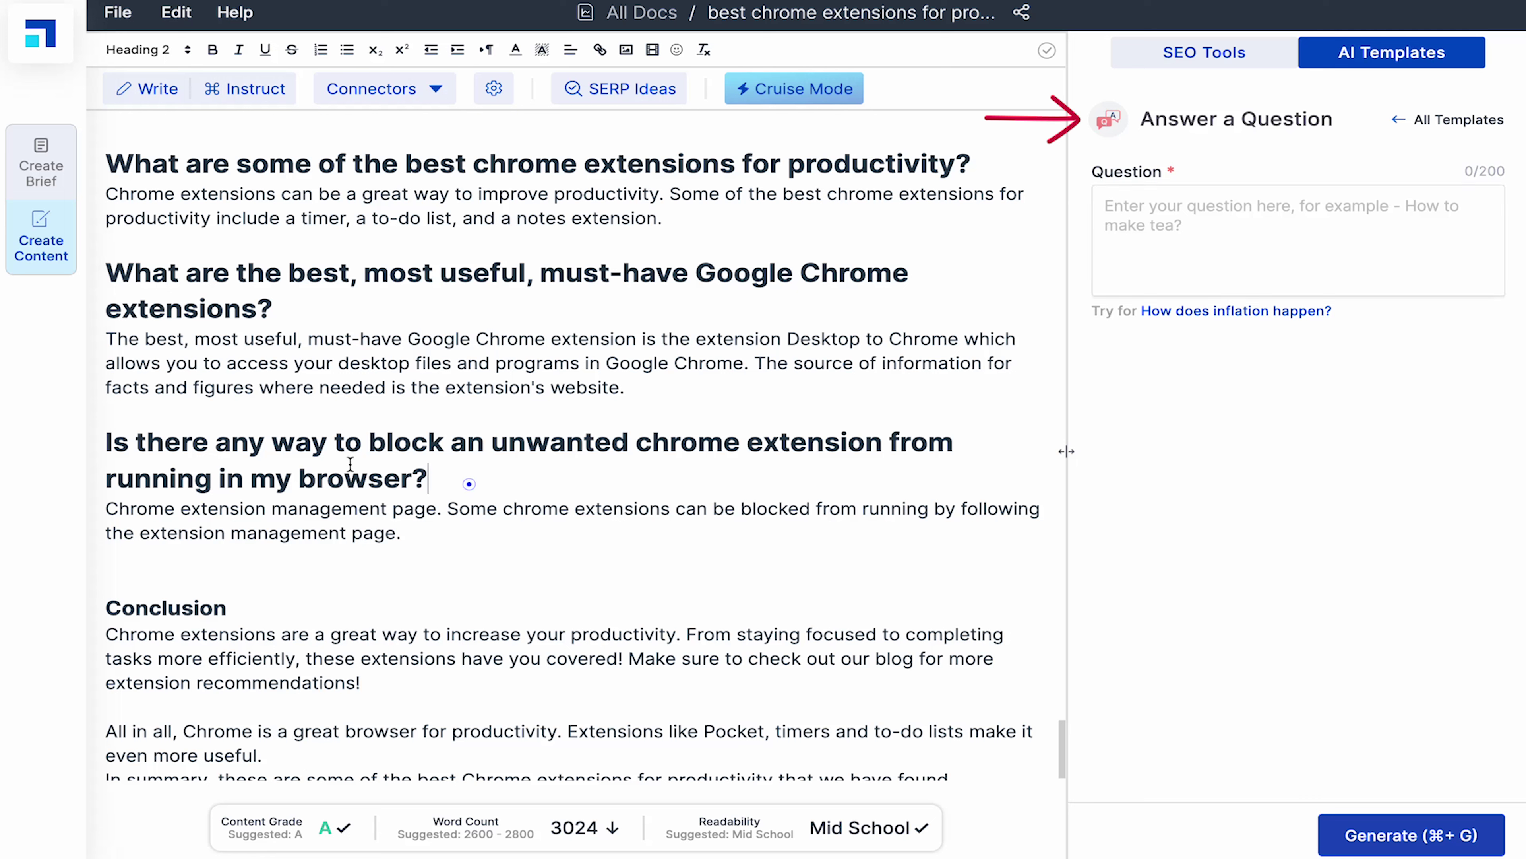
{"action": "left_click_drag", "start_coordinate": [469, 484], "coordinate": [91, 442]}
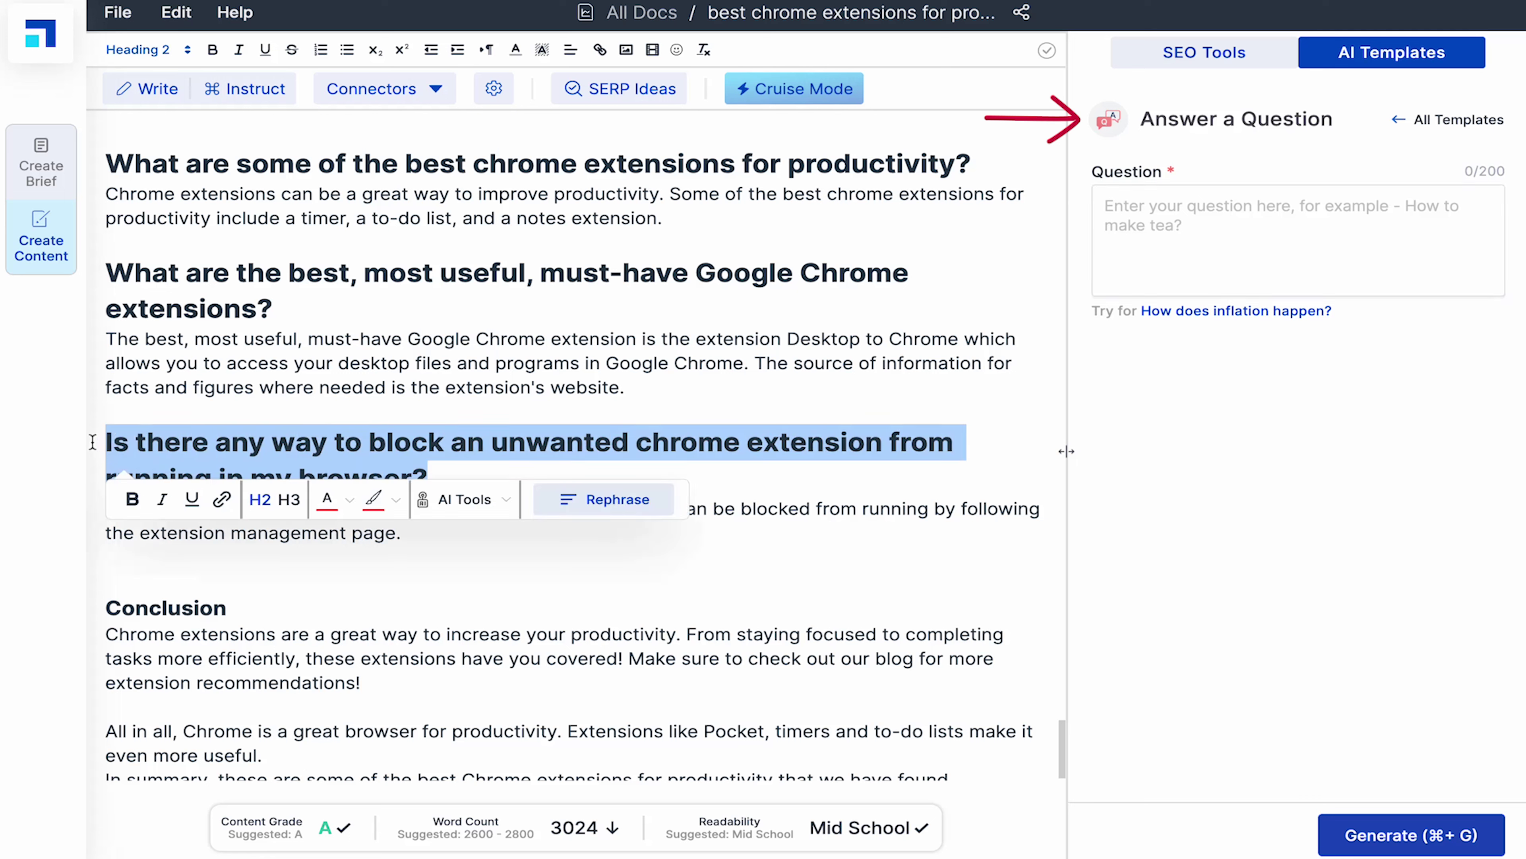
{"action": "key", "text": "super+c"}
{"action": "left_click", "coordinate": [1145, 236]}
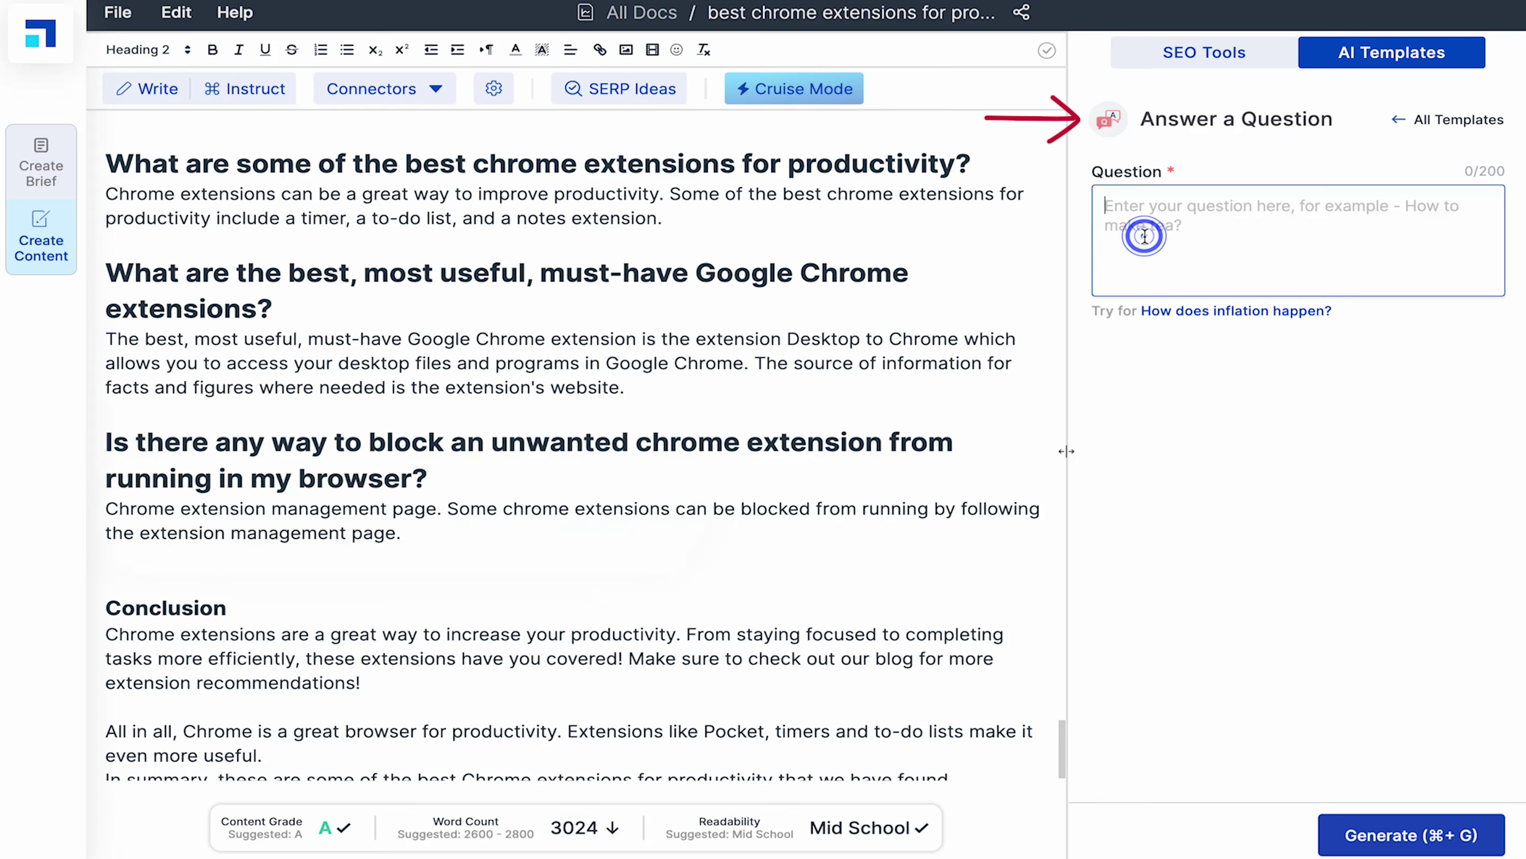
{"action": "key", "text": "super+v"}
{"action": "left_click", "coordinate": [1390, 835]}
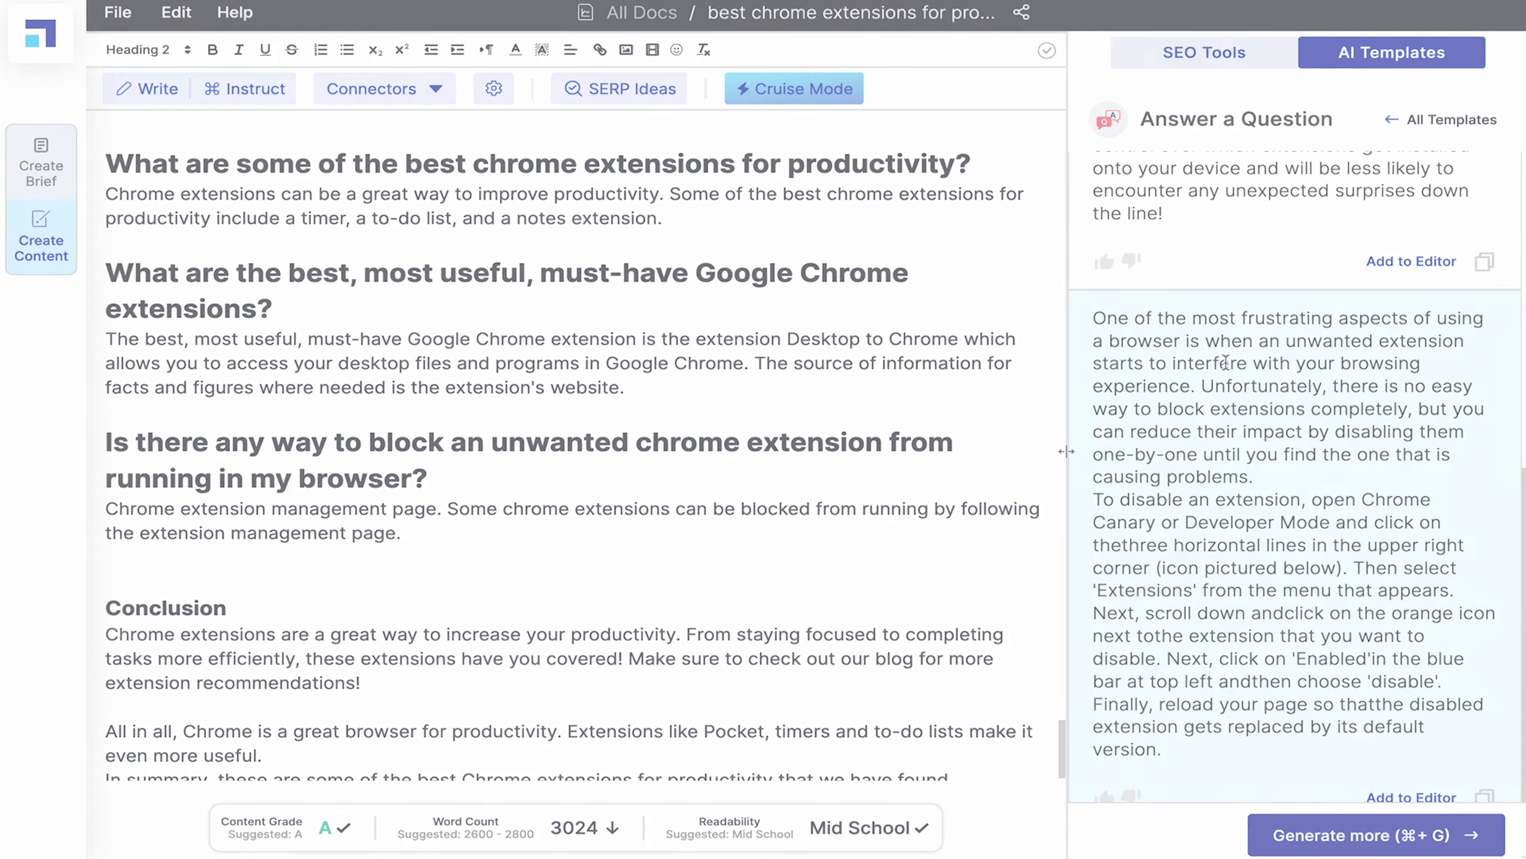
Generate more answers, return to the template catalog, then go back to the dashboard
{"action": "scroll", "coordinate": [1226, 362], "scroll_direction": "up", "scroll_amount": 2}
{"action": "scroll", "coordinate": [1226, 362], "scroll_direction": "up", "scroll_amount": 3}
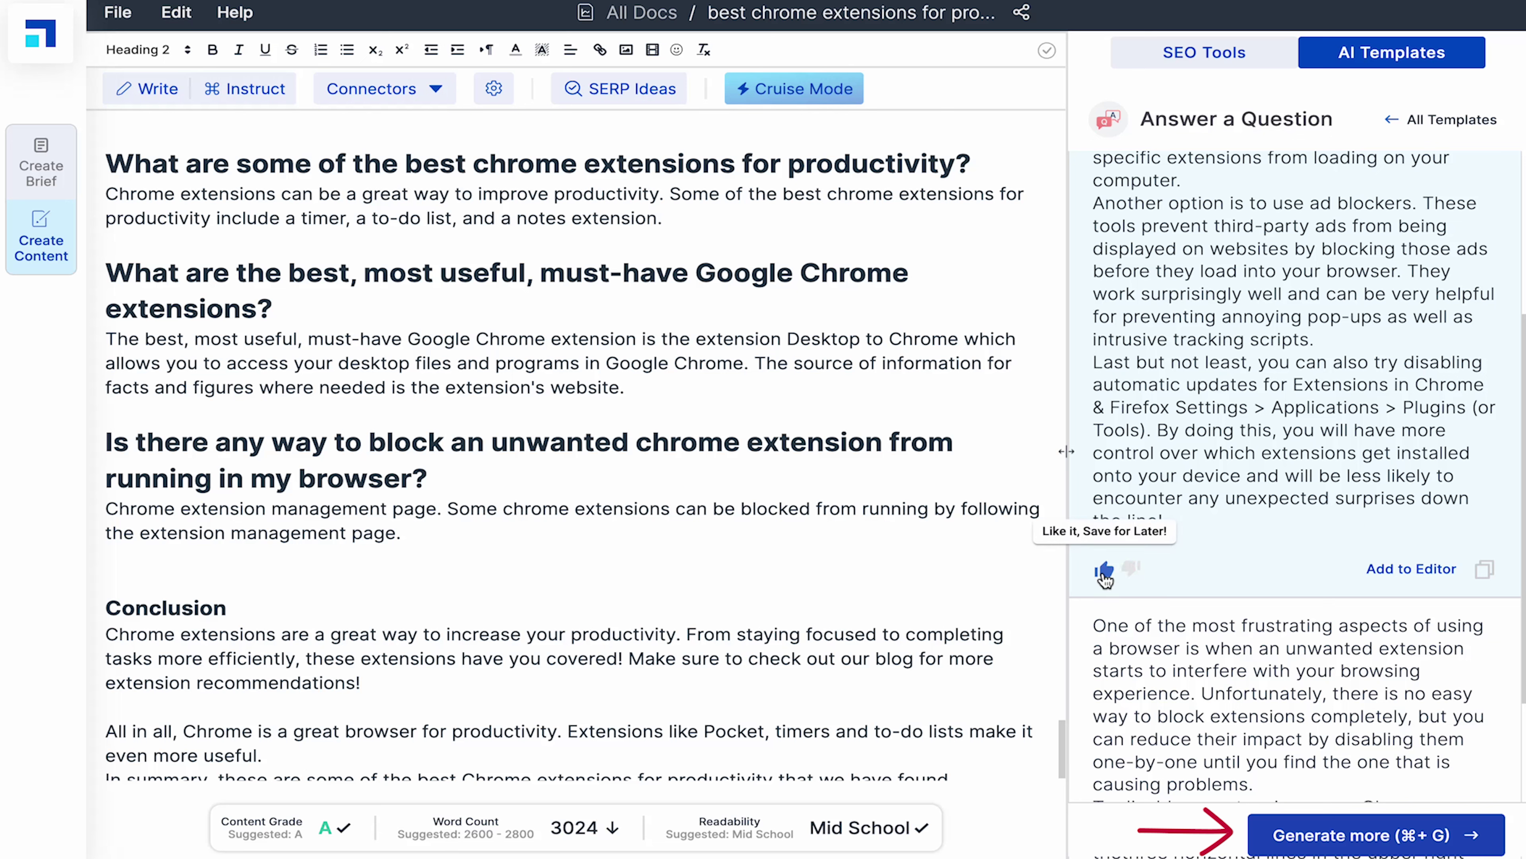
{"action": "left_click", "coordinate": [1355, 838]}
{"action": "scroll", "coordinate": [1319, 631], "scroll_direction": "down", "scroll_amount": 5}
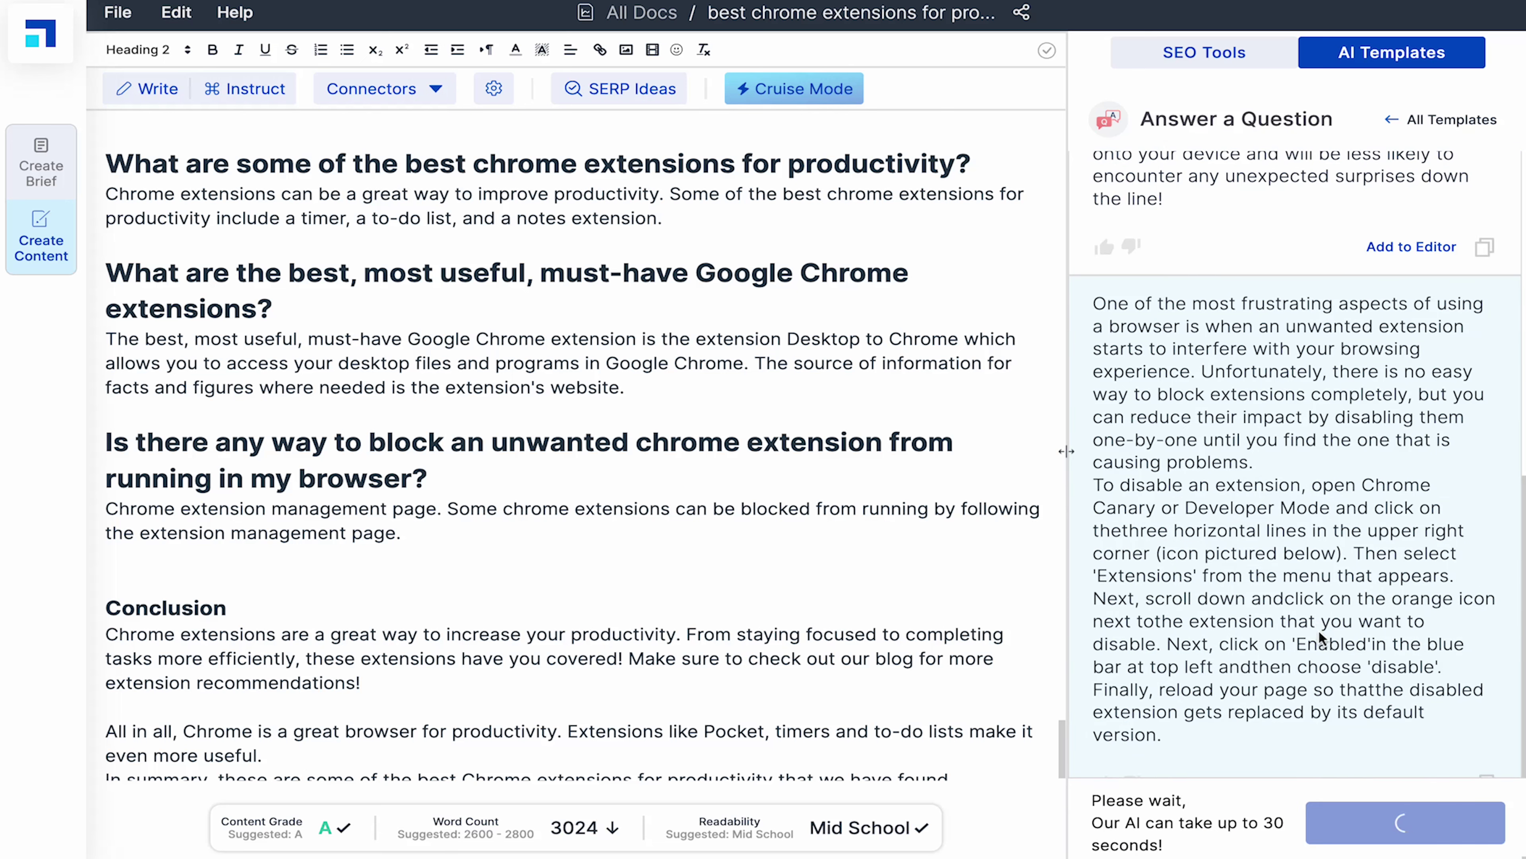
{"action": "left_click", "coordinate": [1382, 123]}
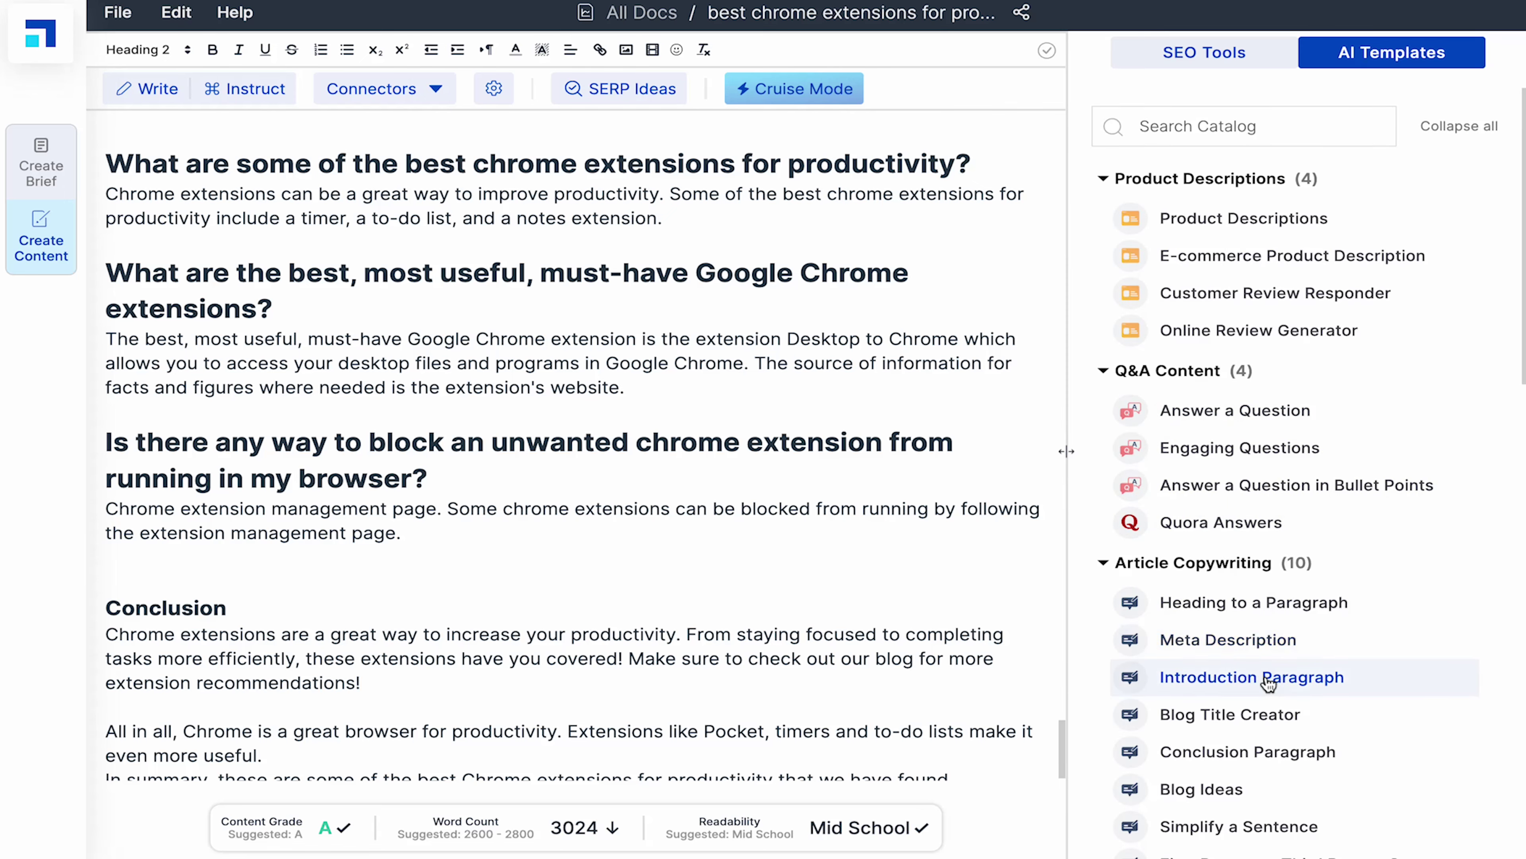
{"action": "scroll", "coordinate": [1267, 713], "scroll_direction": "down", "scroll_amount": 10}
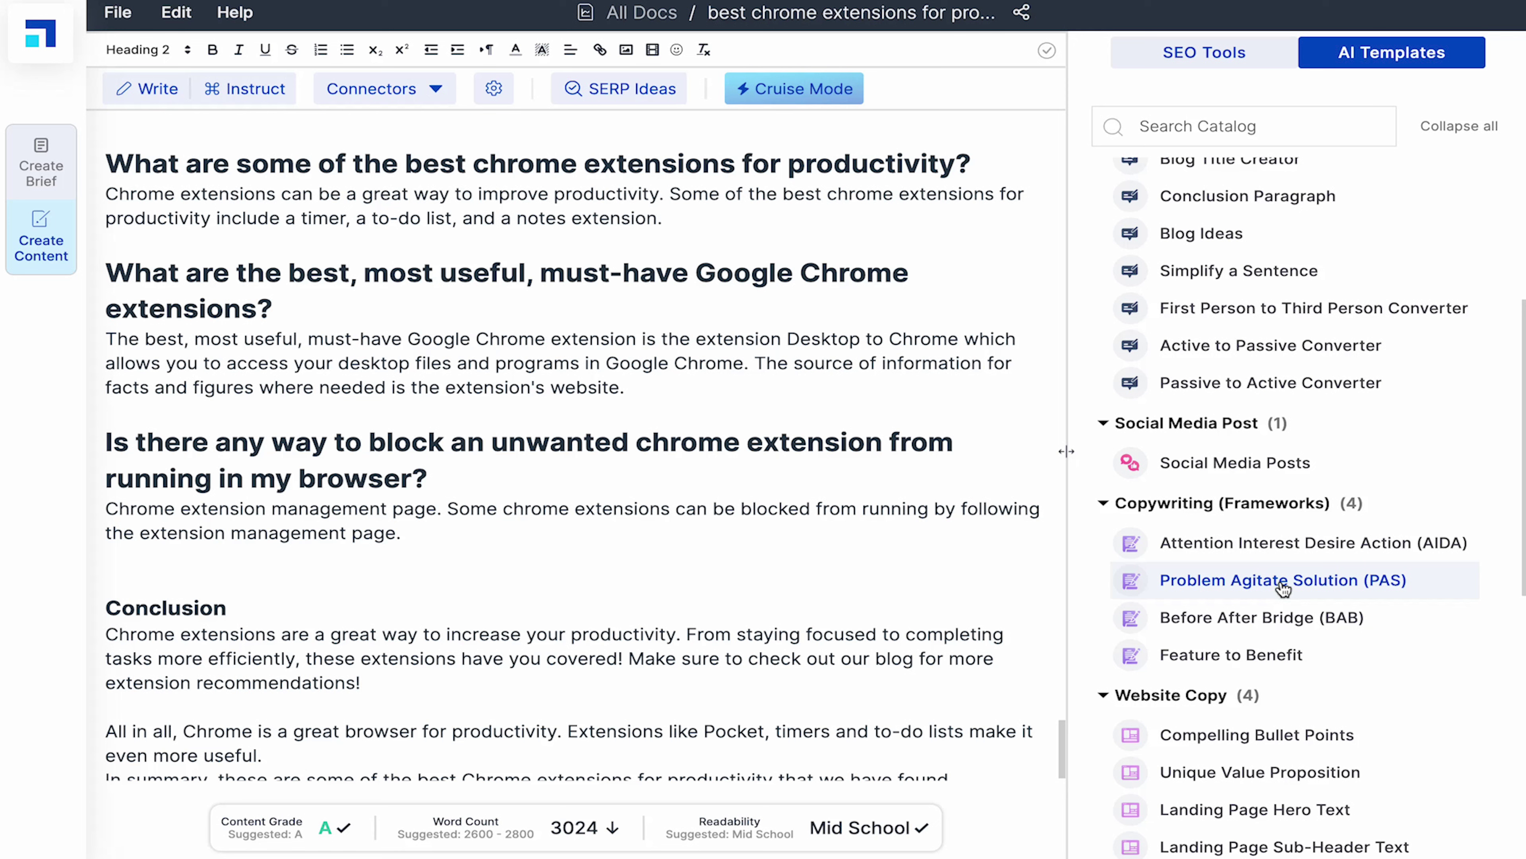
{"action": "scroll", "coordinate": [1283, 588], "scroll_direction": "down", "scroll_amount": 9}
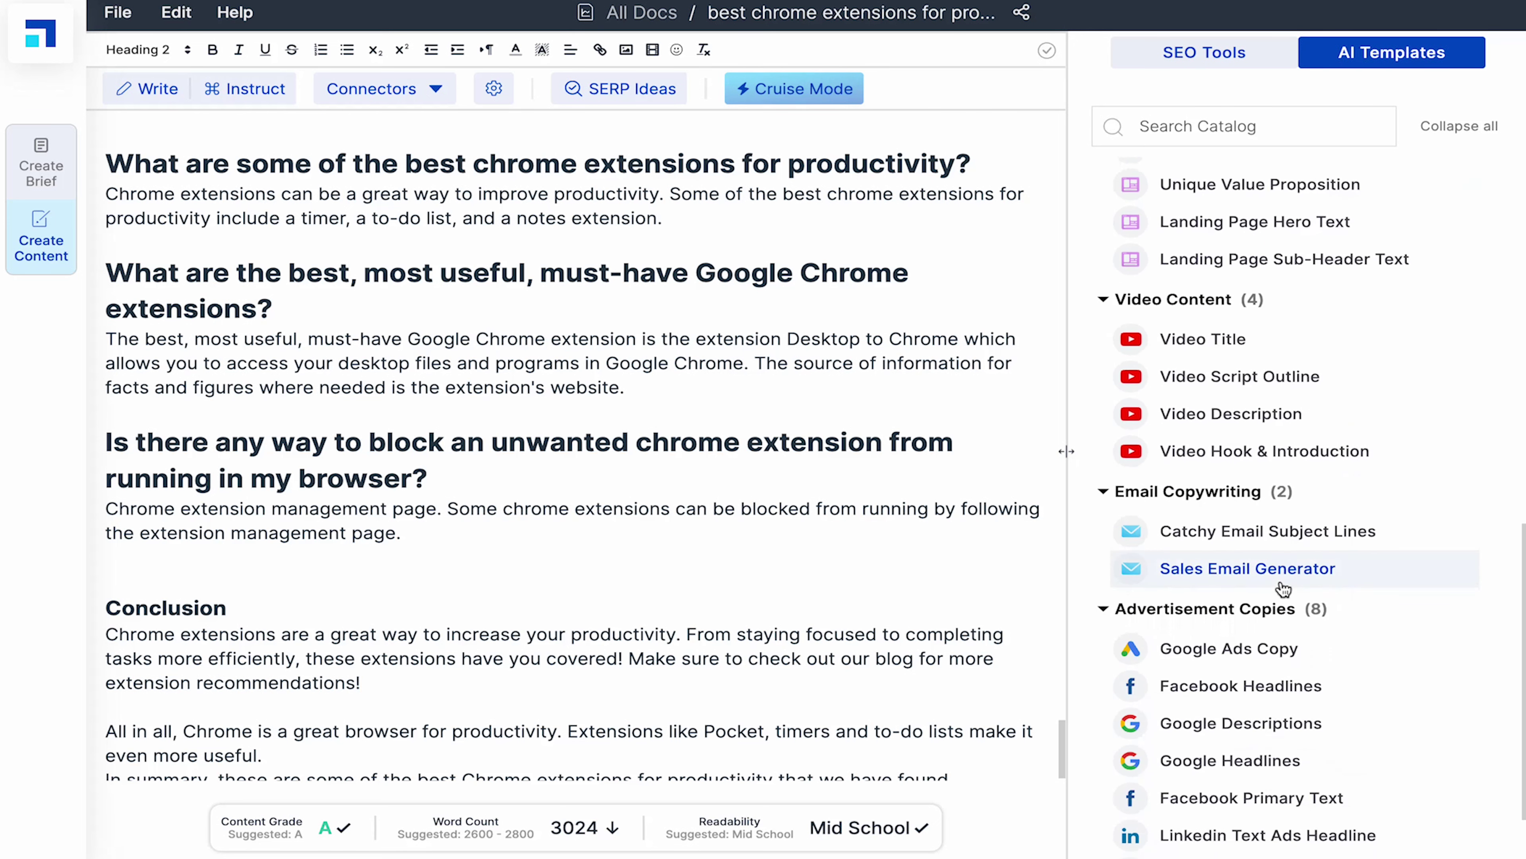
{"action": "scroll", "coordinate": [1283, 588], "scroll_direction": "up", "scroll_amount": 17}
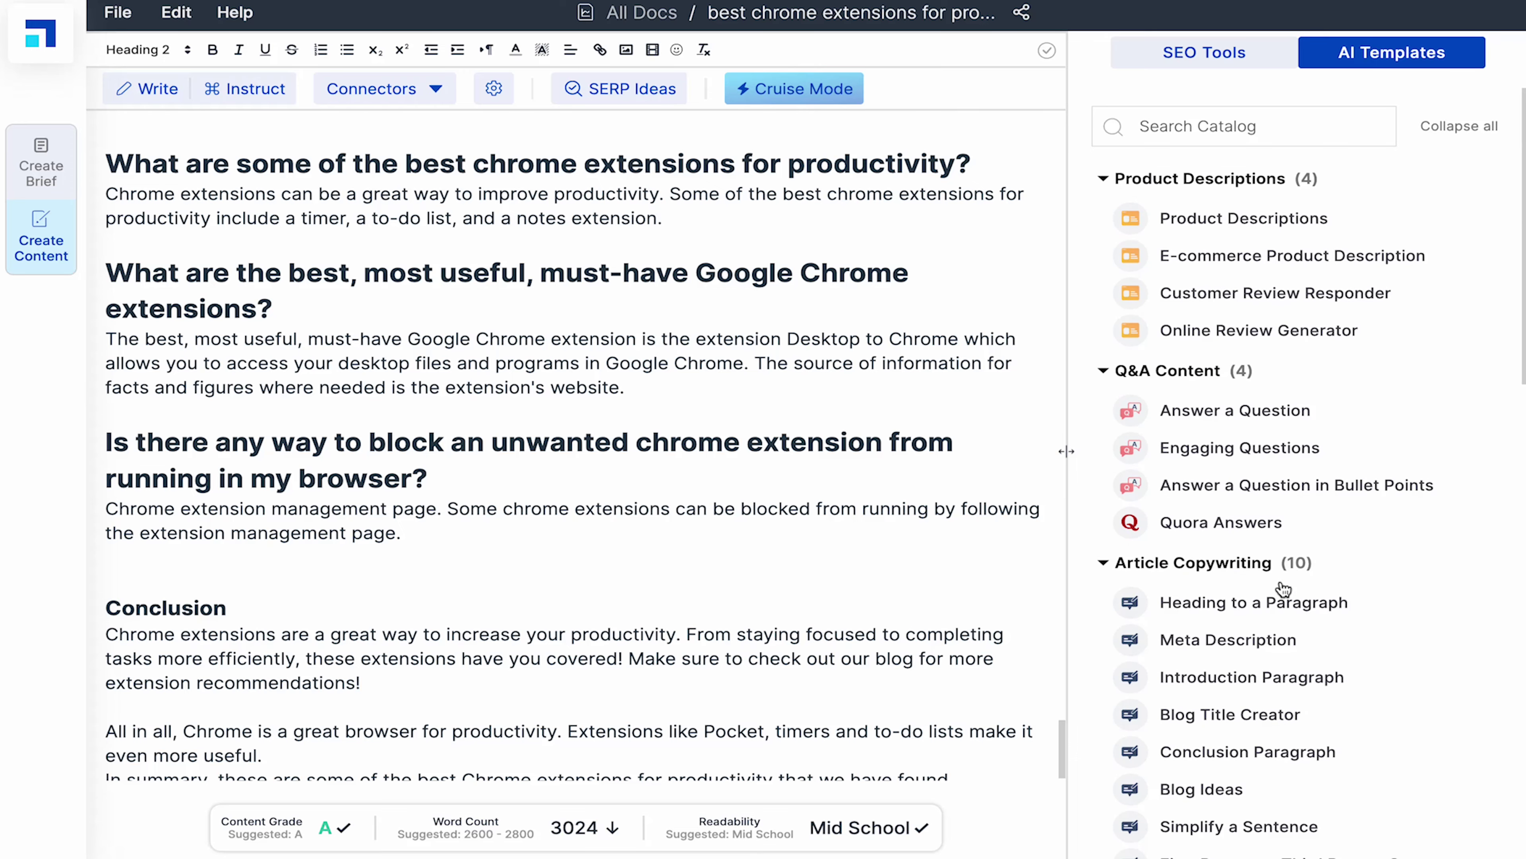
{"action": "left_click", "coordinate": [120, 140]}
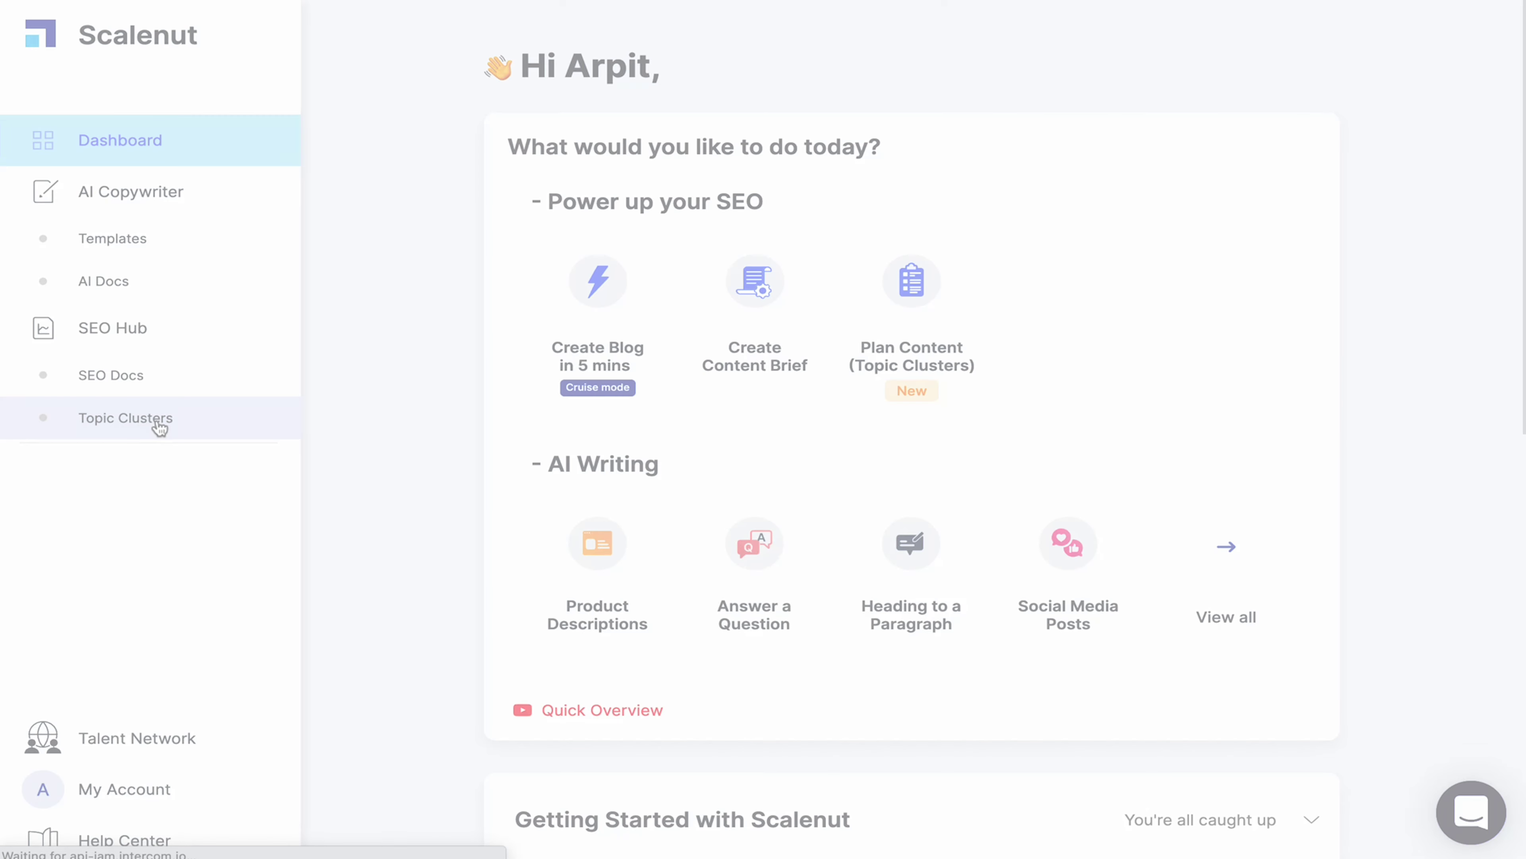
Open Topic Clusters from the SEO Hub section of the sidebar
{"action": "left_click", "coordinate": [158, 421]}
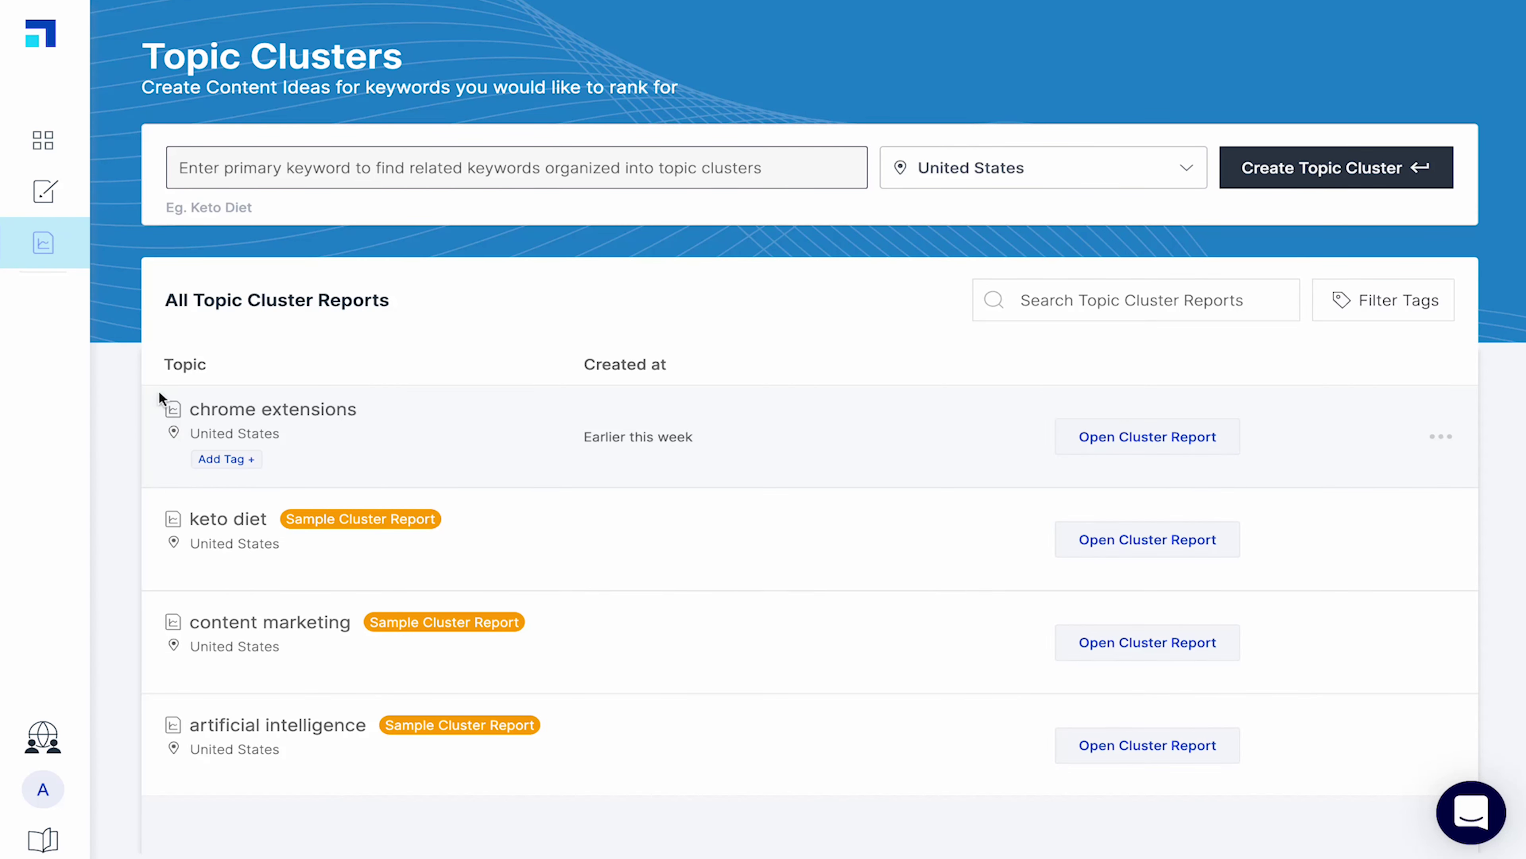
Create a topic cluster for the keyword 'best proxy server' and open the resulting report
{"action": "type", "text": "best proxy"}
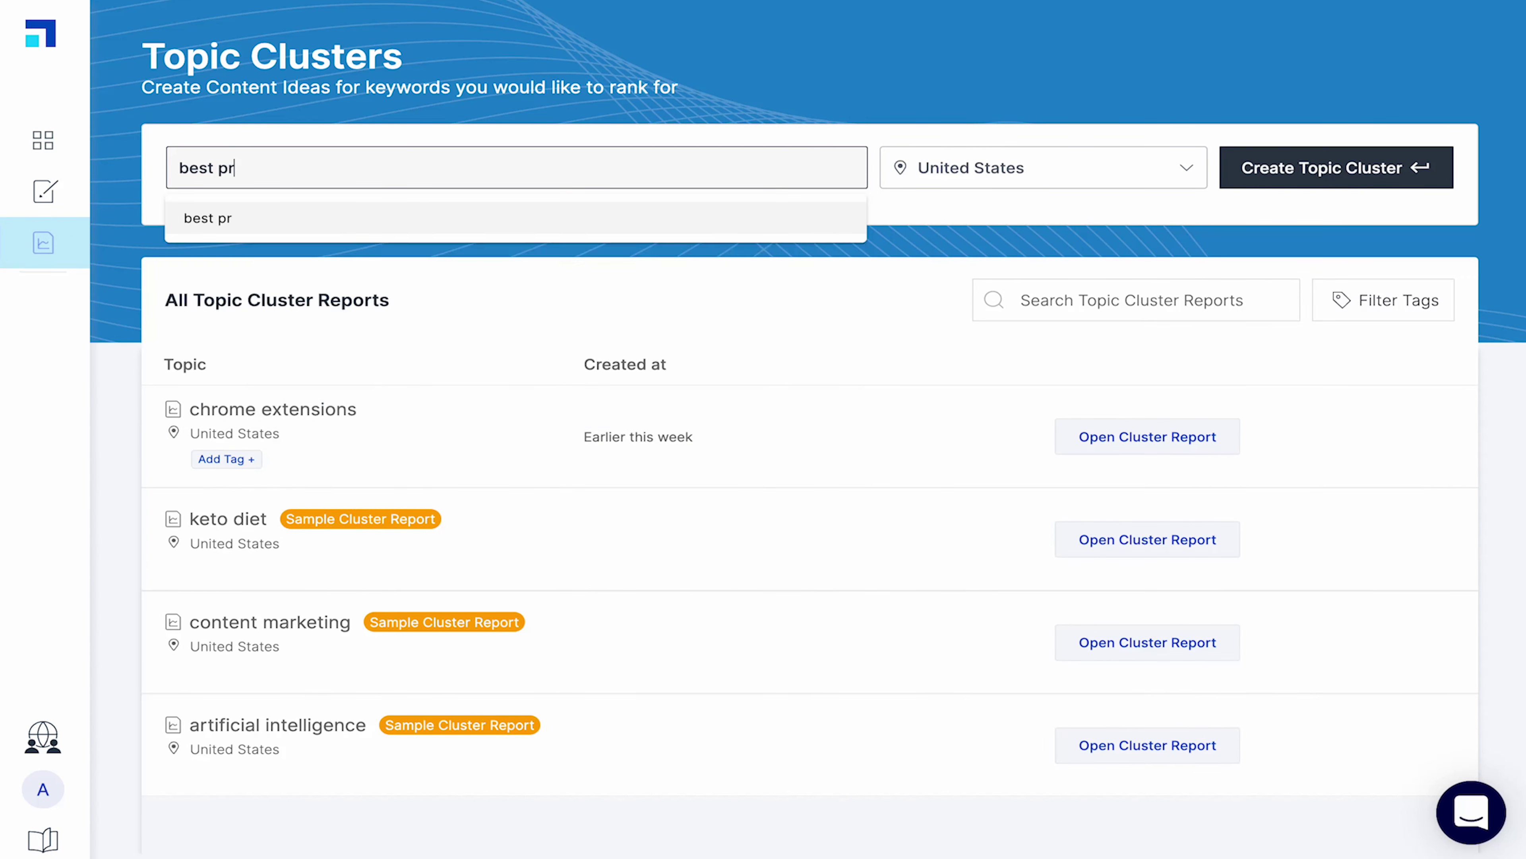
{"action": "left_click", "coordinate": [263, 248]}
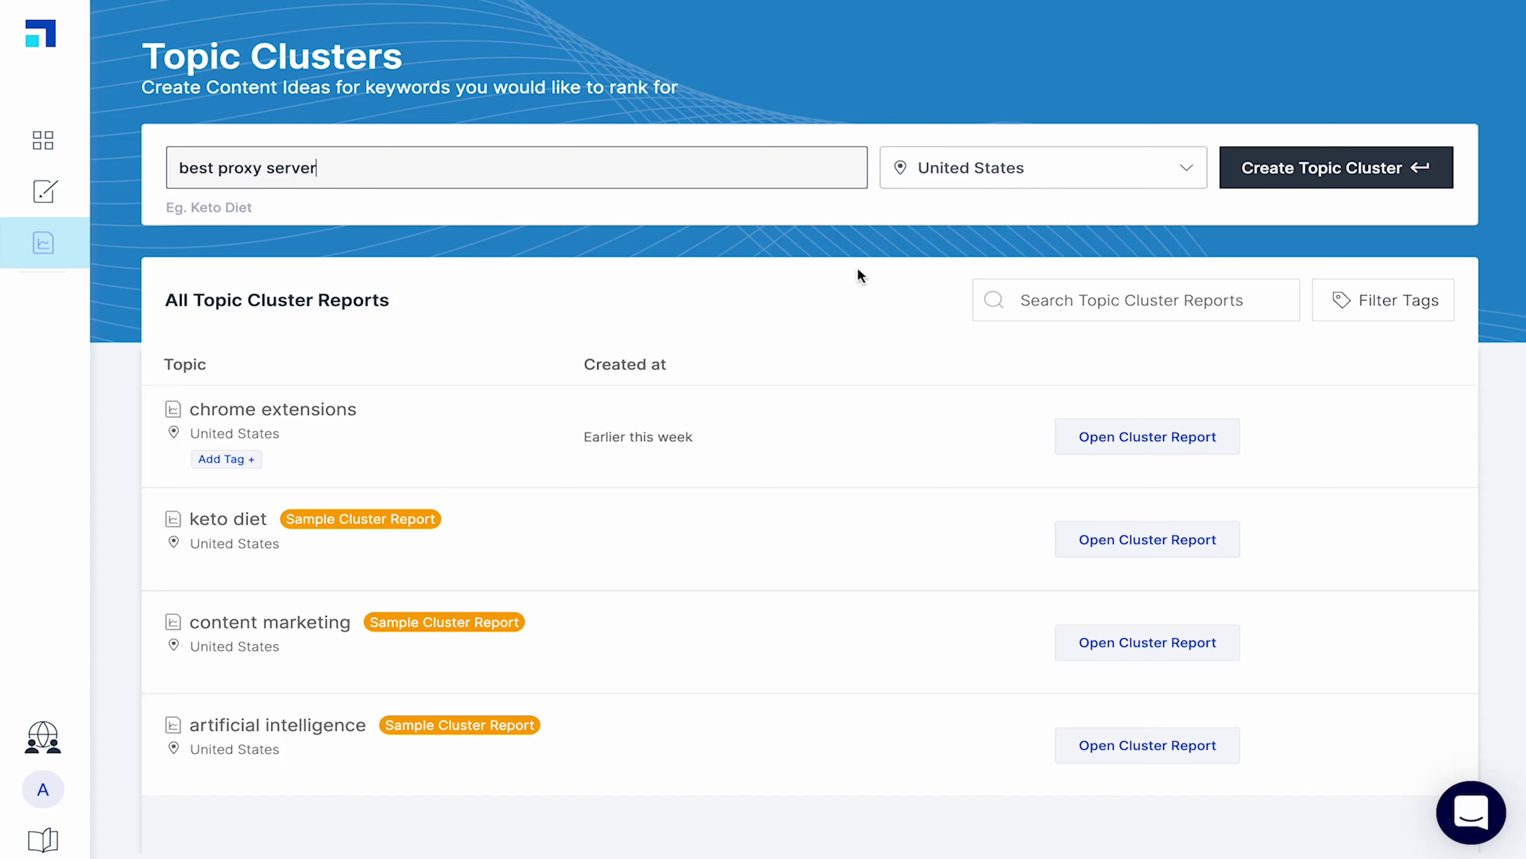
{"action": "left_click", "coordinate": [1290, 185]}
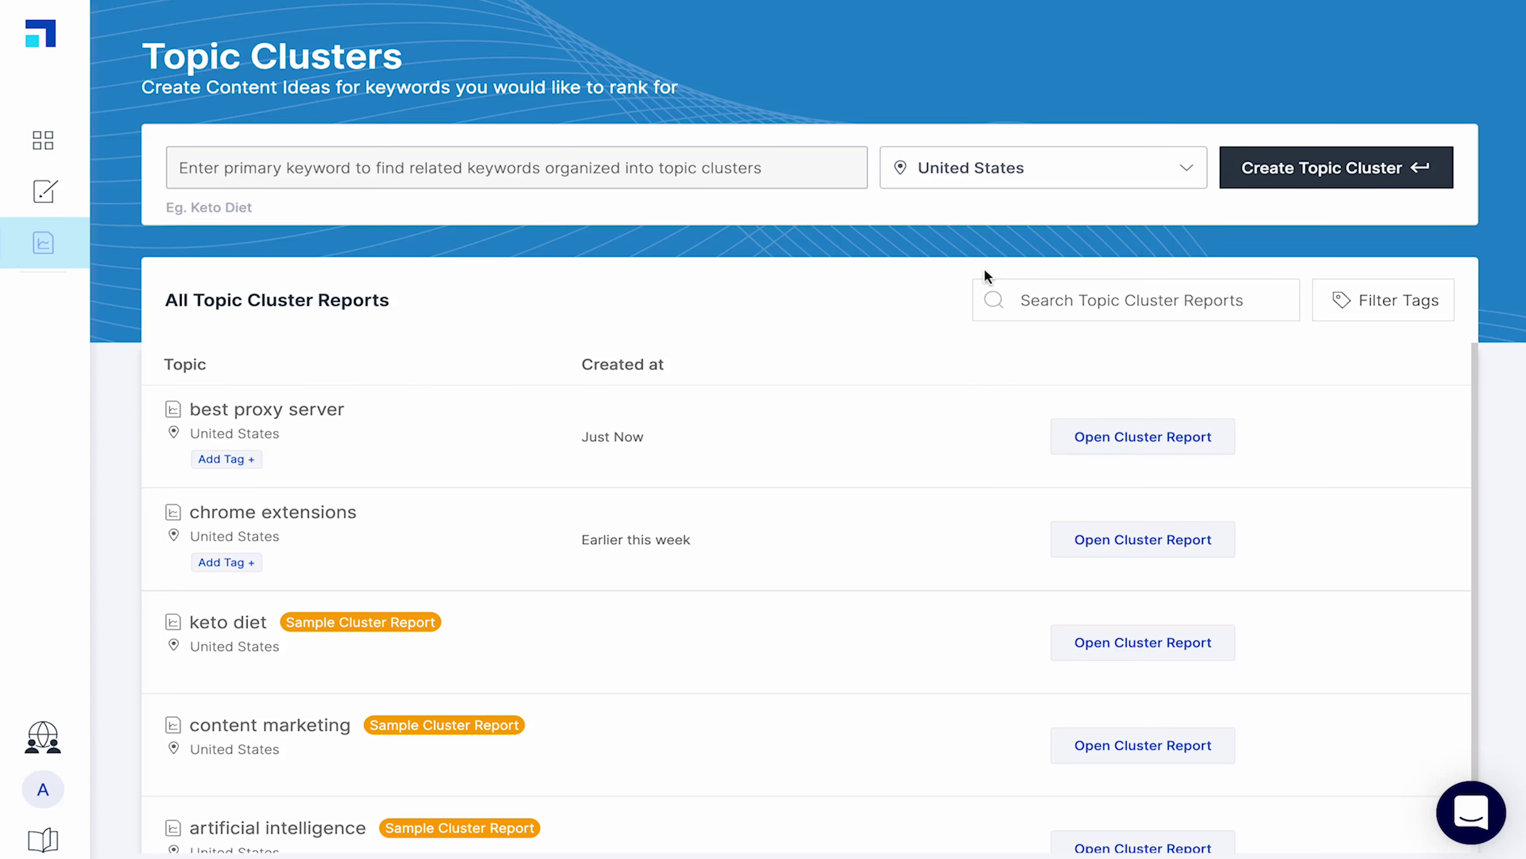
{"action": "left_click", "coordinate": [1118, 442]}
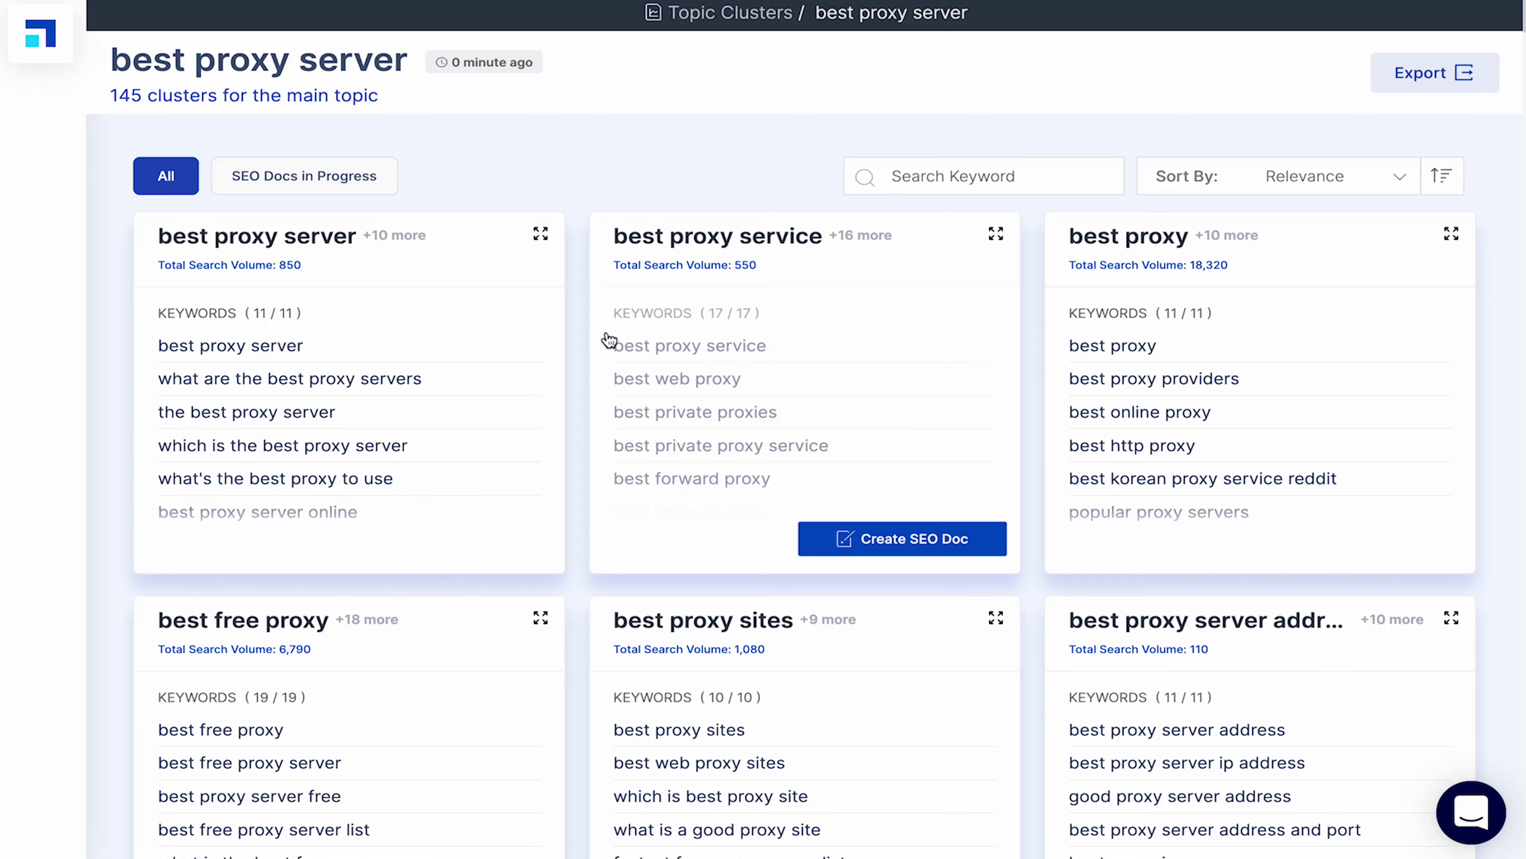
{"action": "scroll", "coordinate": [608, 339], "scroll_direction": "down", "scroll_amount": 8}
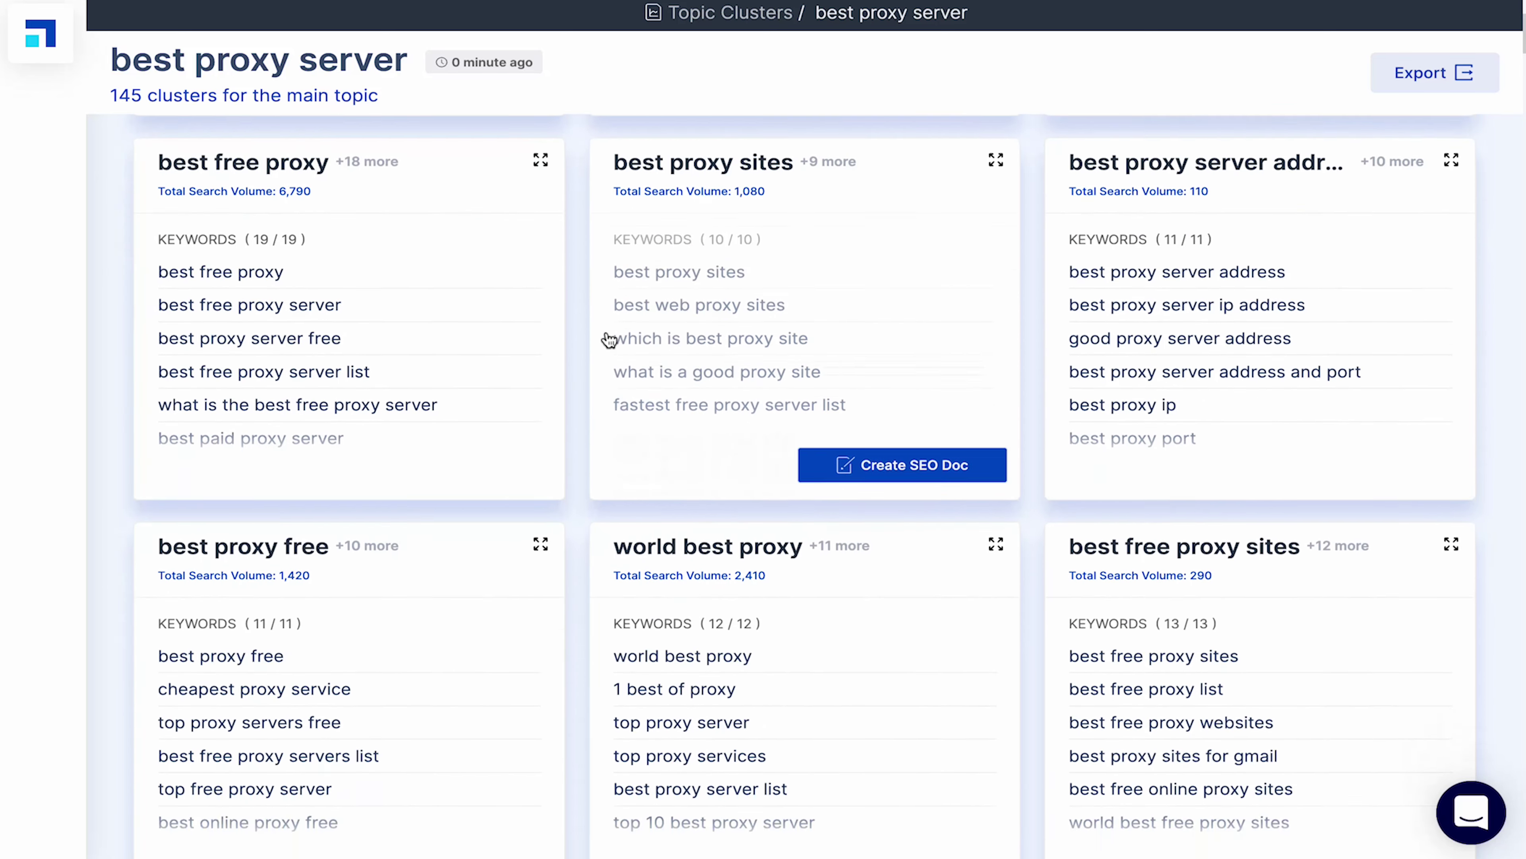
{"action": "scroll", "coordinate": [608, 340], "scroll_direction": "down", "scroll_amount": 8}
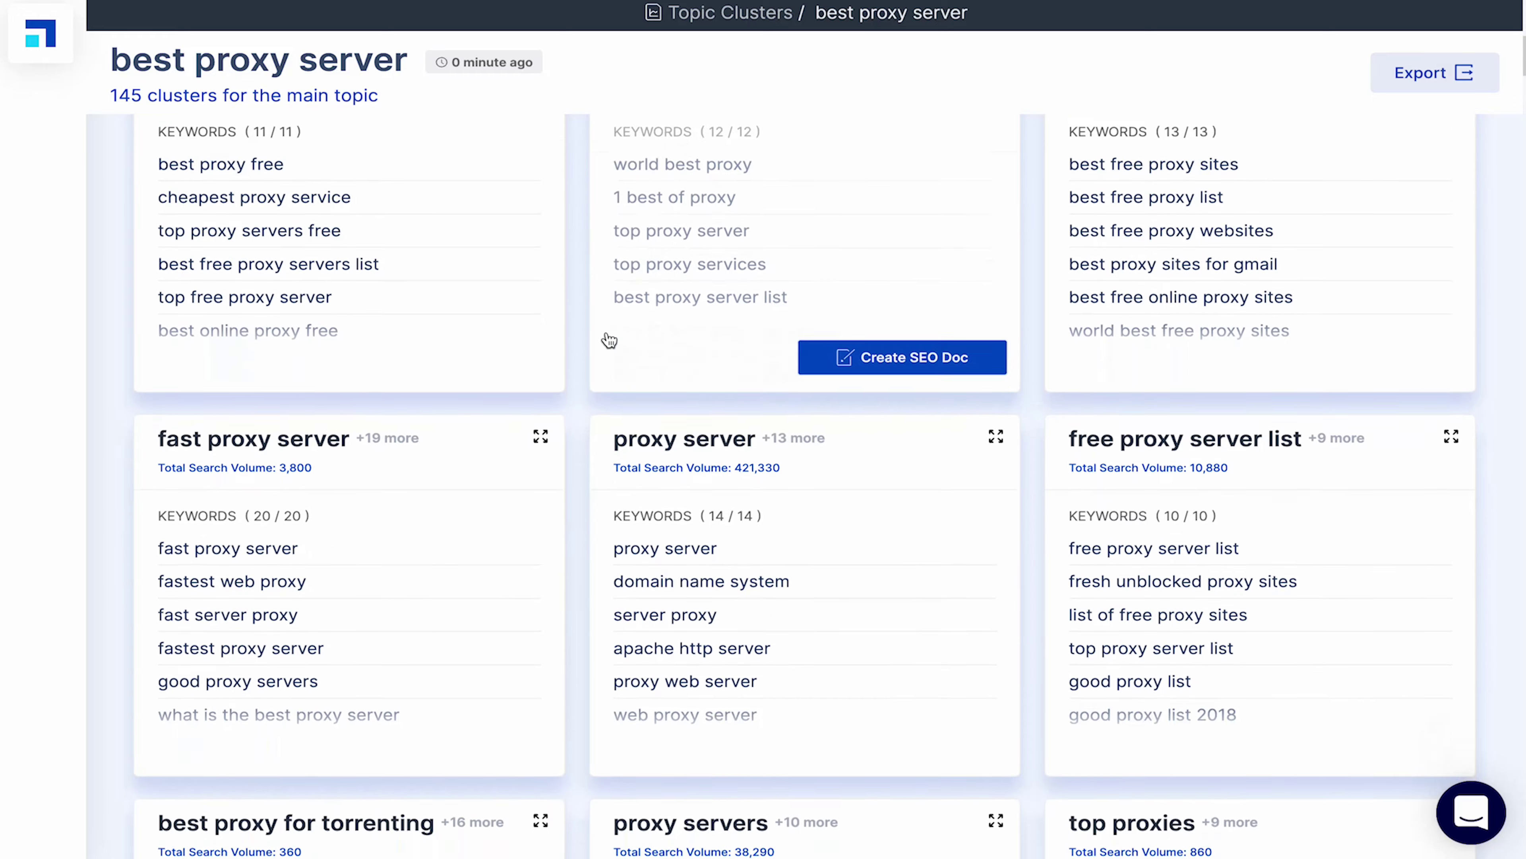
{"action": "scroll", "coordinate": [608, 339], "scroll_direction": "down", "scroll_amount": 8}
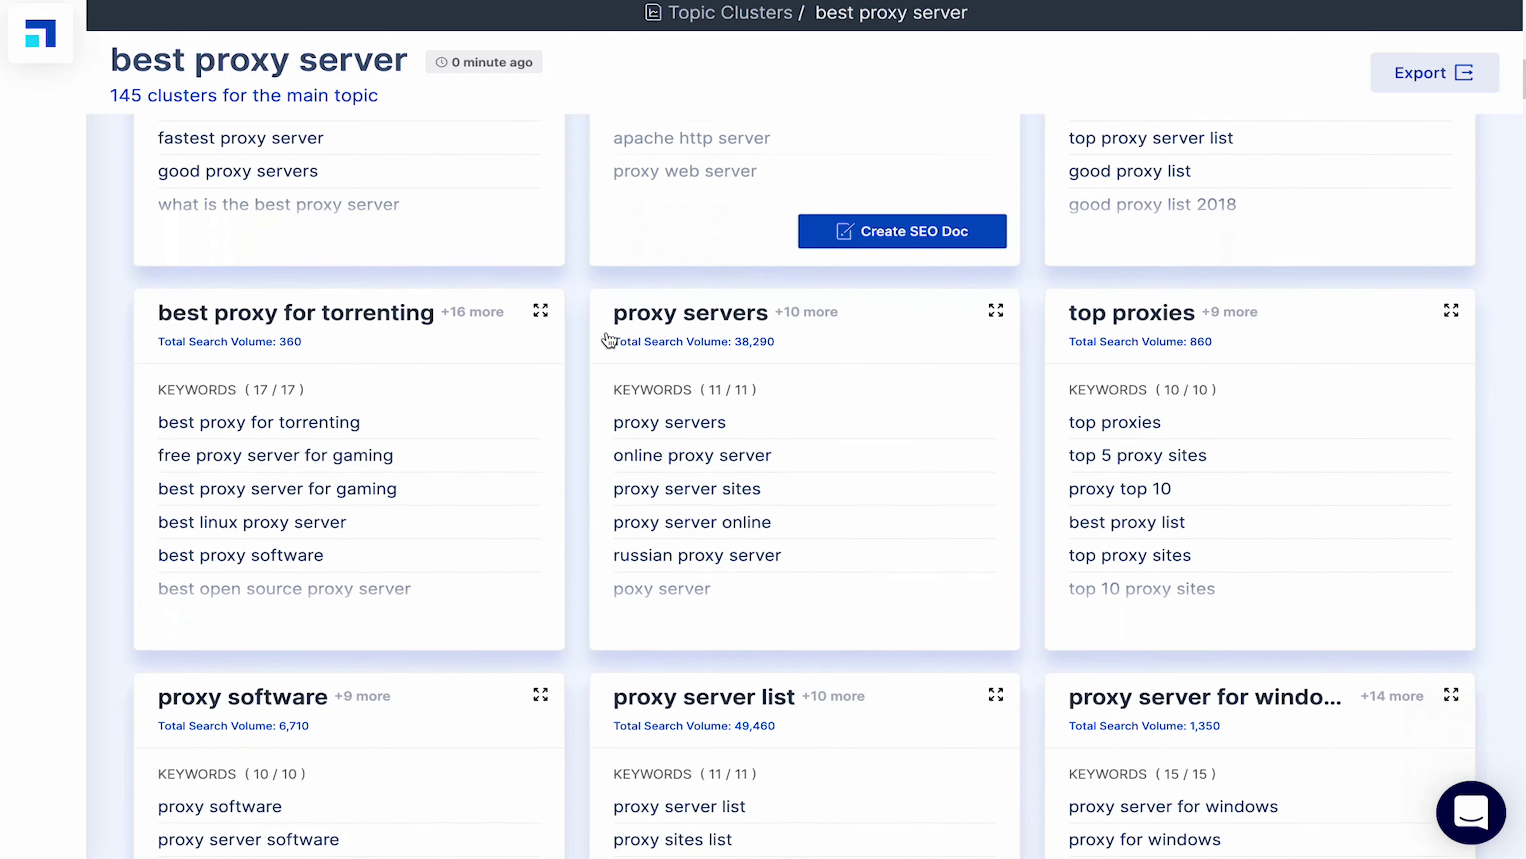
{"action": "scroll", "coordinate": [609, 340], "scroll_direction": "down", "scroll_amount": 8}
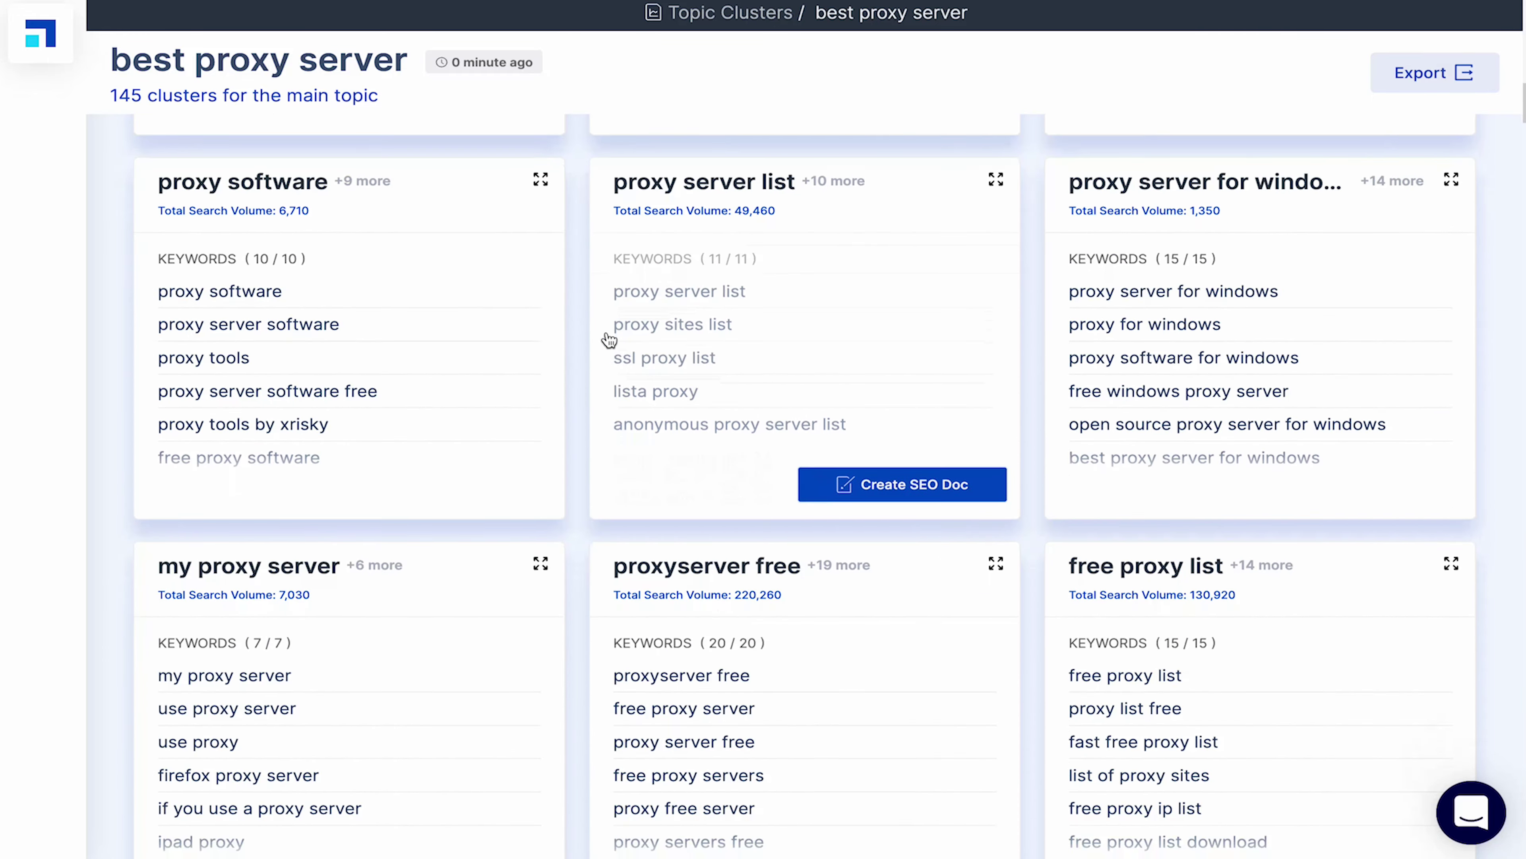
{"action": "scroll", "coordinate": [608, 340], "scroll_direction": "down", "scroll_amount": 20}
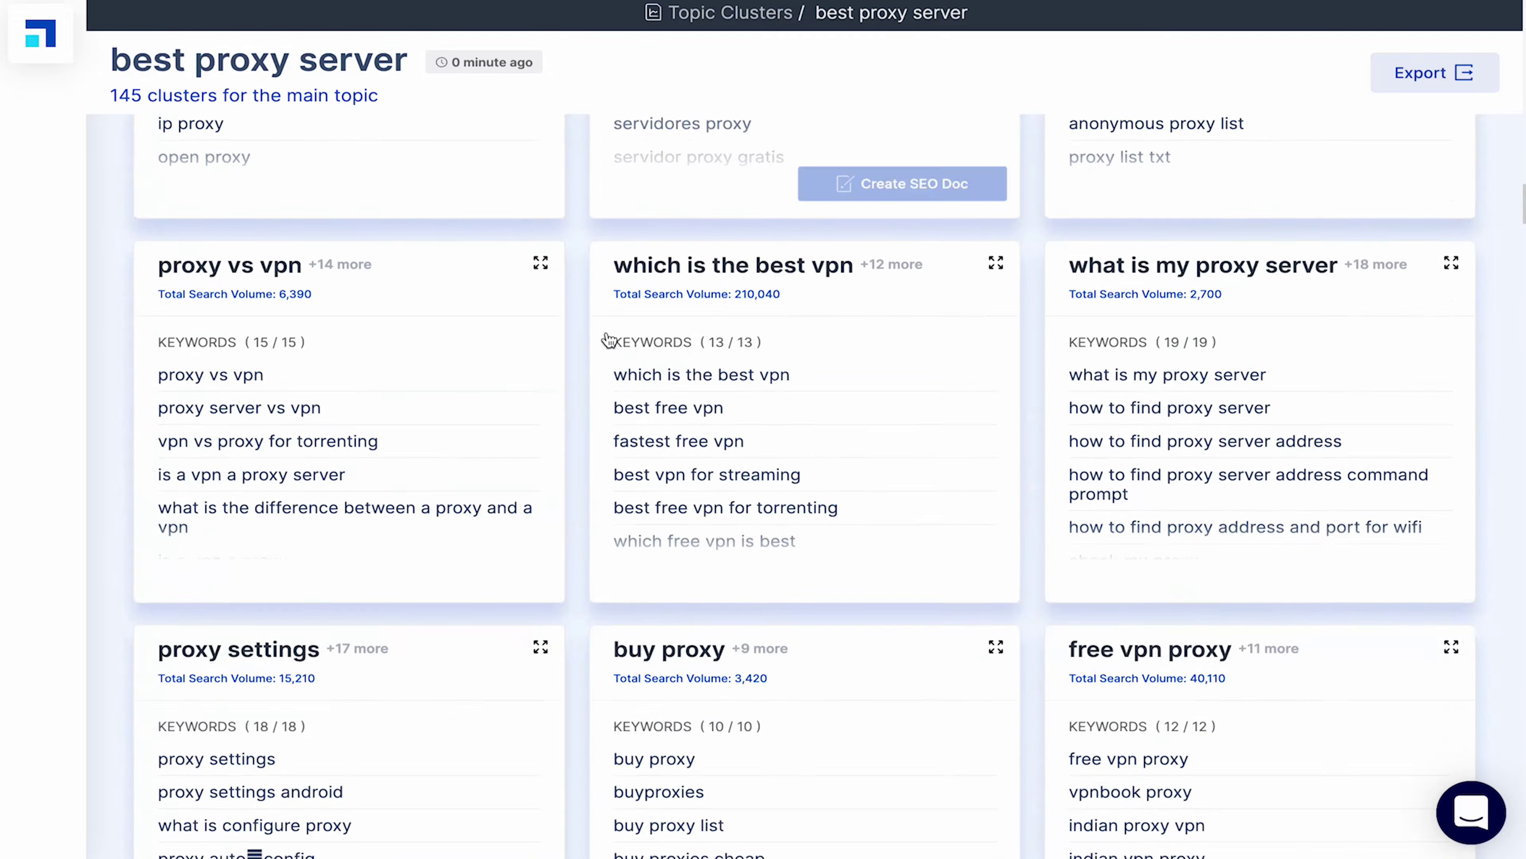
{"action": "scroll", "coordinate": [608, 340], "scroll_direction": "down", "scroll_amount": 20}
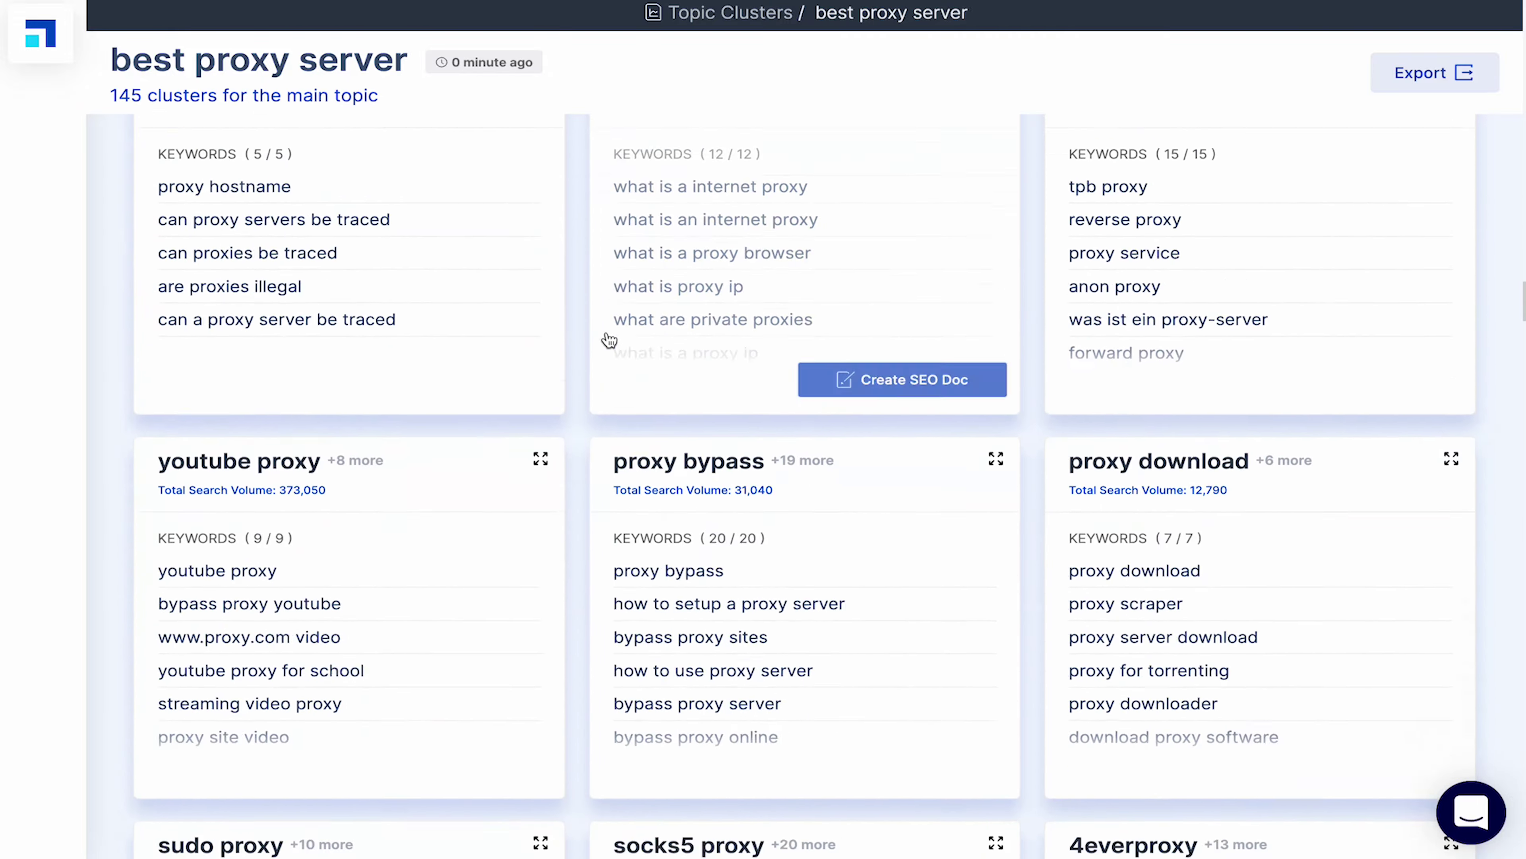
{"action": "scroll", "coordinate": [608, 339], "scroll_direction": "down", "scroll_amount": 20}
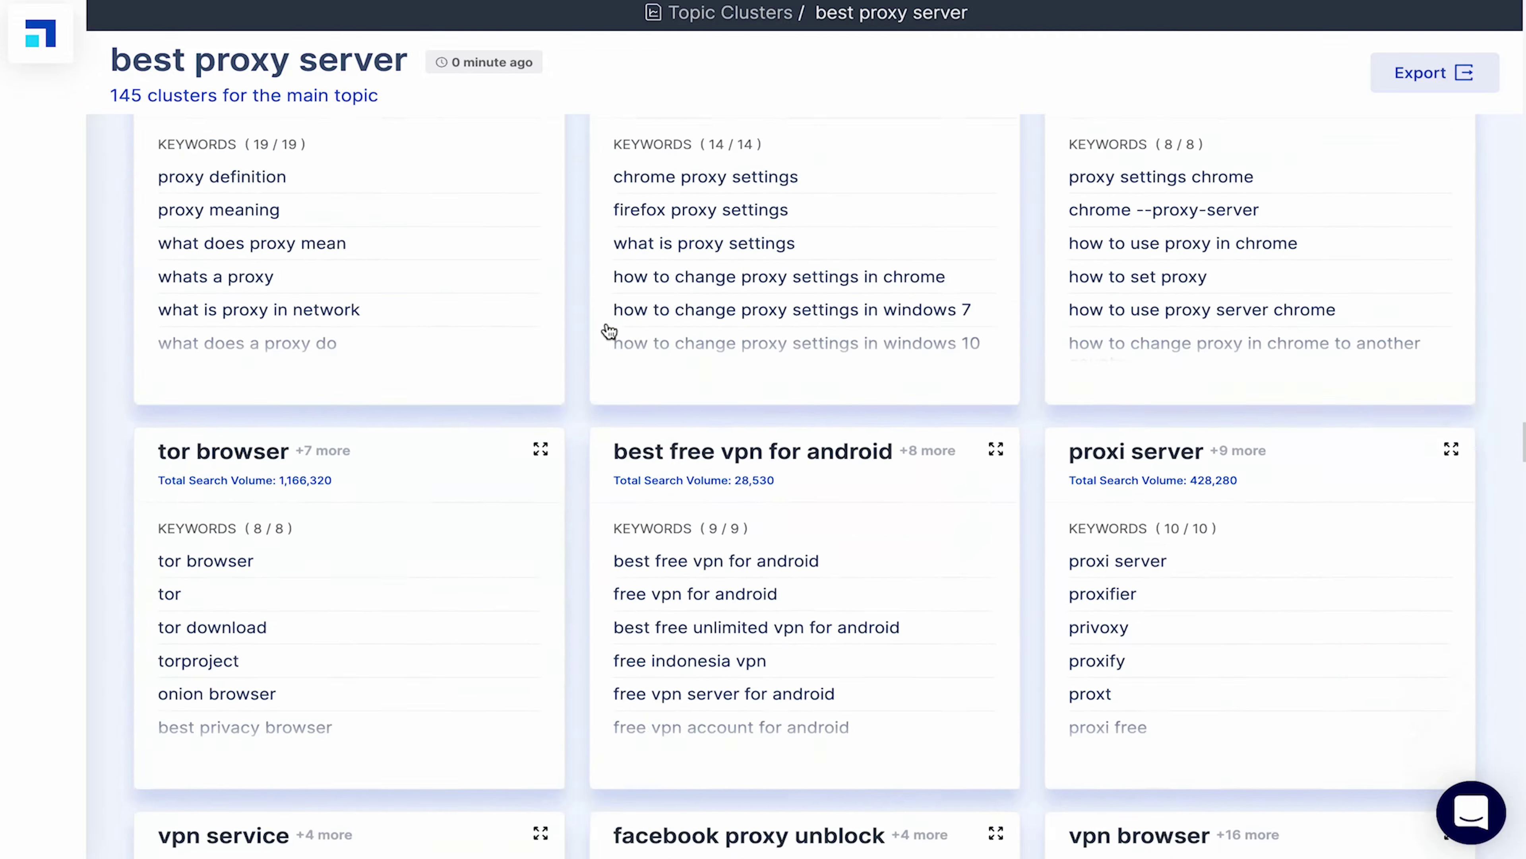
{"action": "scroll", "coordinate": [609, 330], "scroll_direction": "down", "scroll_amount": 20}
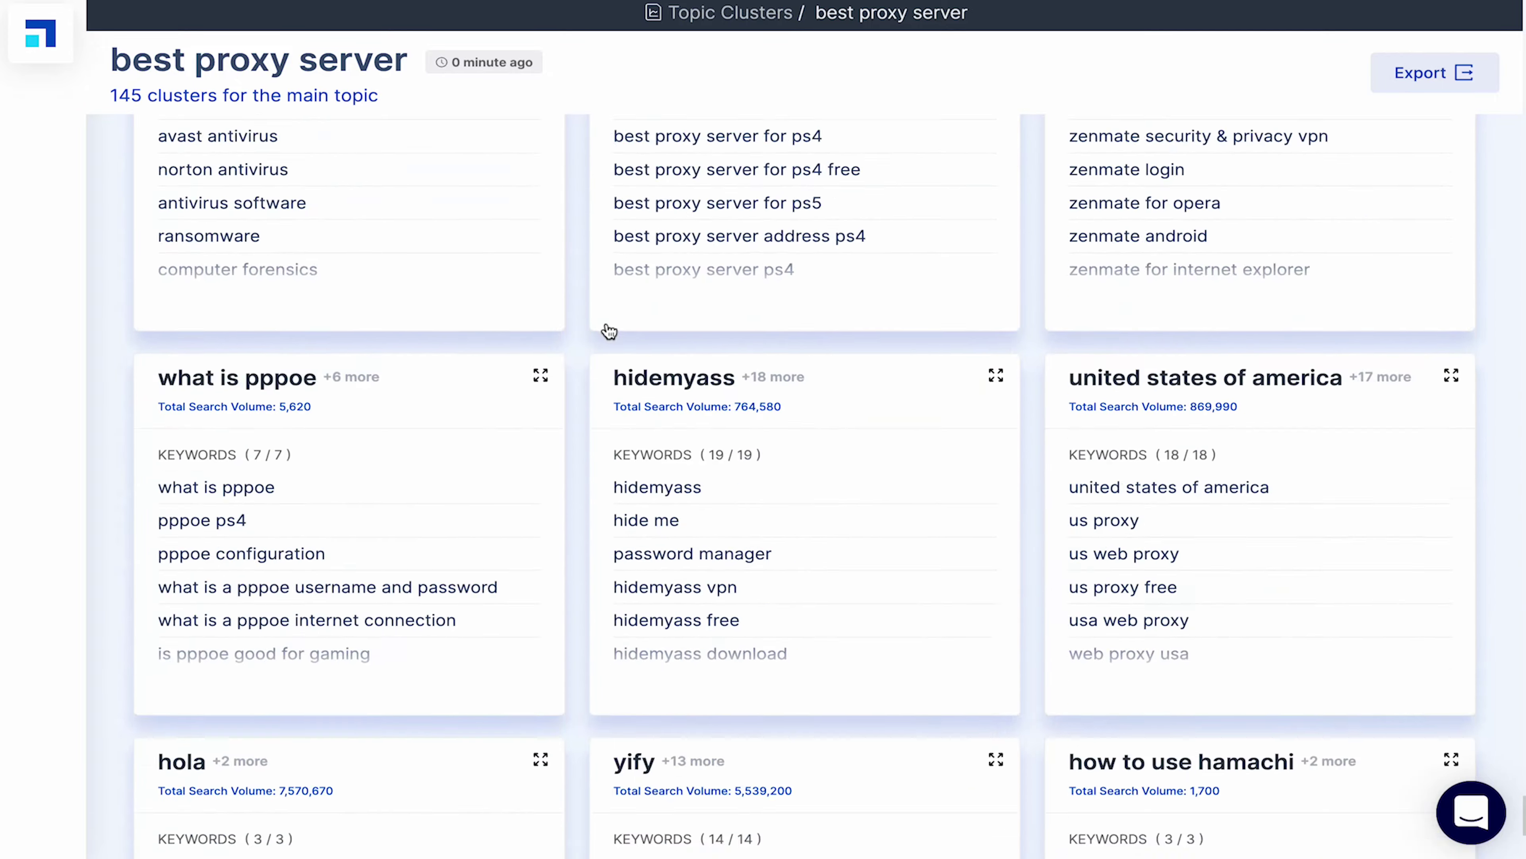
{"action": "scroll", "coordinate": [608, 330], "scroll_direction": "down", "scroll_amount": 15}
{"action": "scroll", "coordinate": [610, 331], "scroll_direction": "up", "scroll_amount": 20}
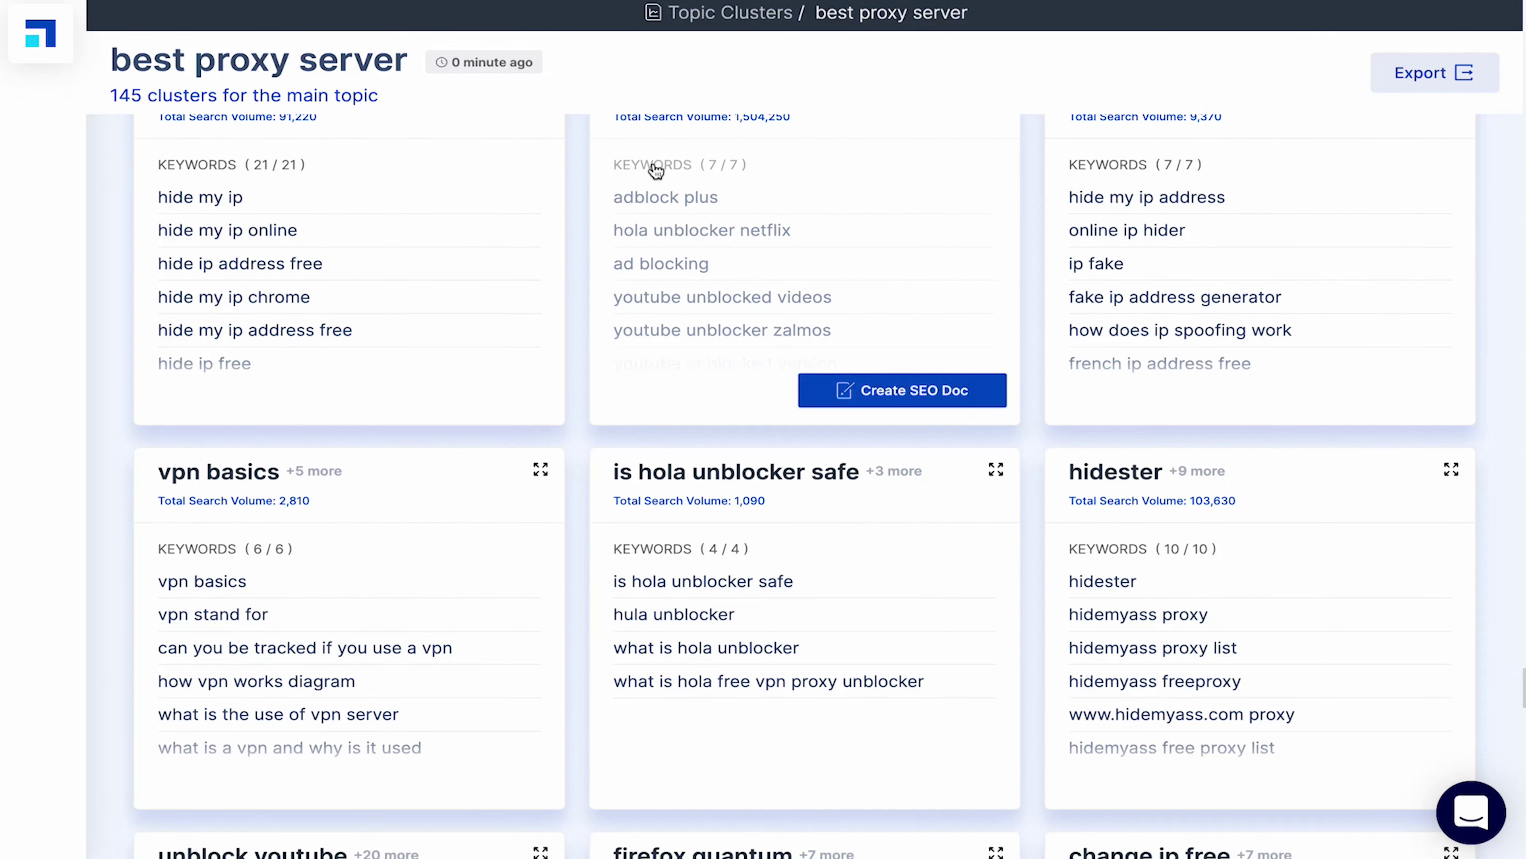
{"action": "mouse_move", "coordinate": [31, 58]}
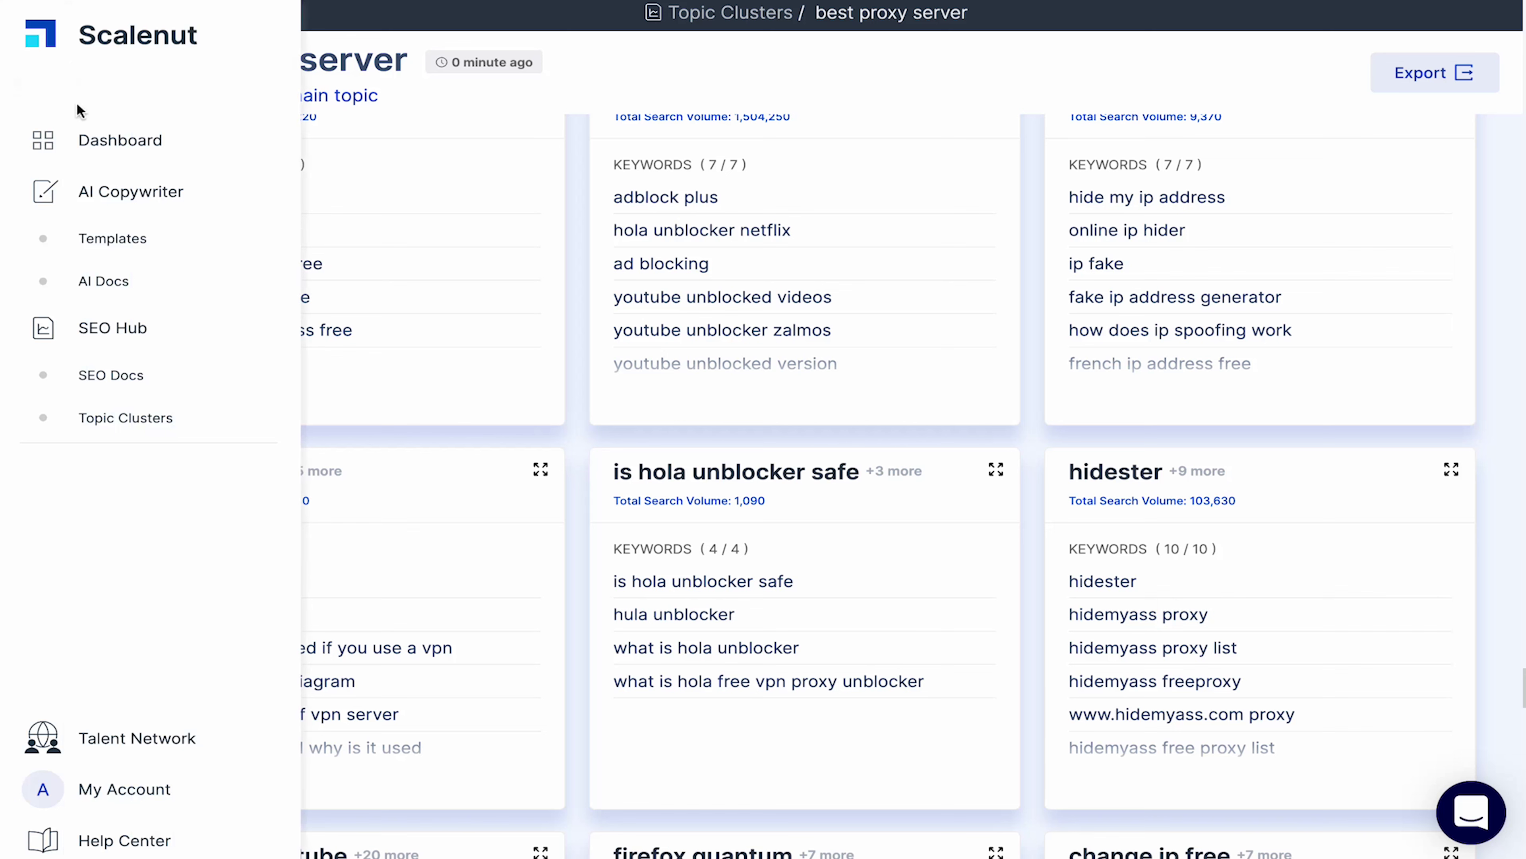
Open AI Copywriter and view the product description, social media, advertisement and website copy templates
{"action": "left_click", "coordinate": [129, 204]}
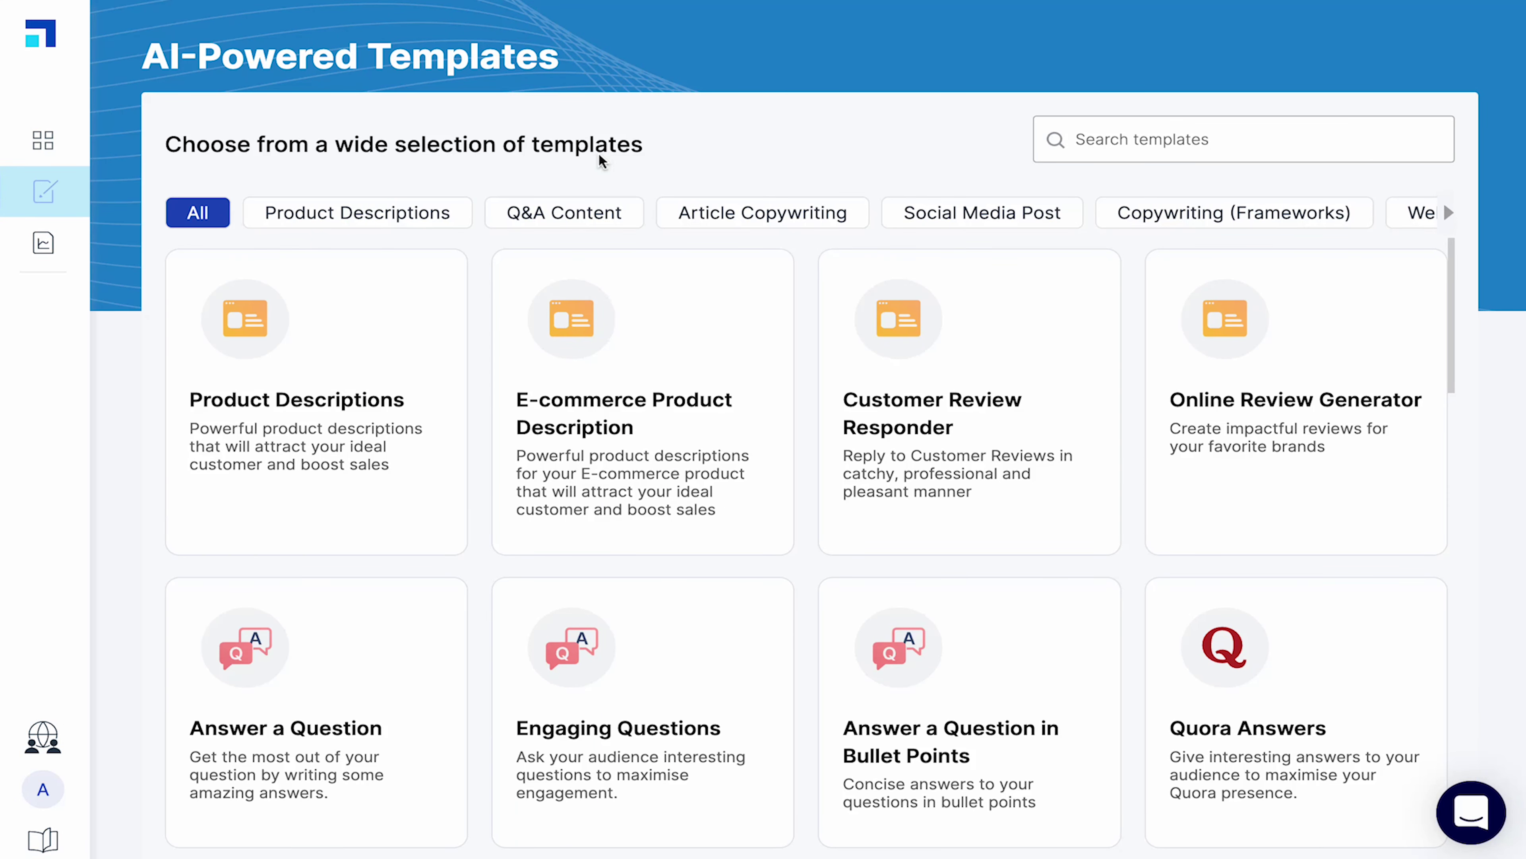
{"action": "left_click", "coordinate": [423, 212]}
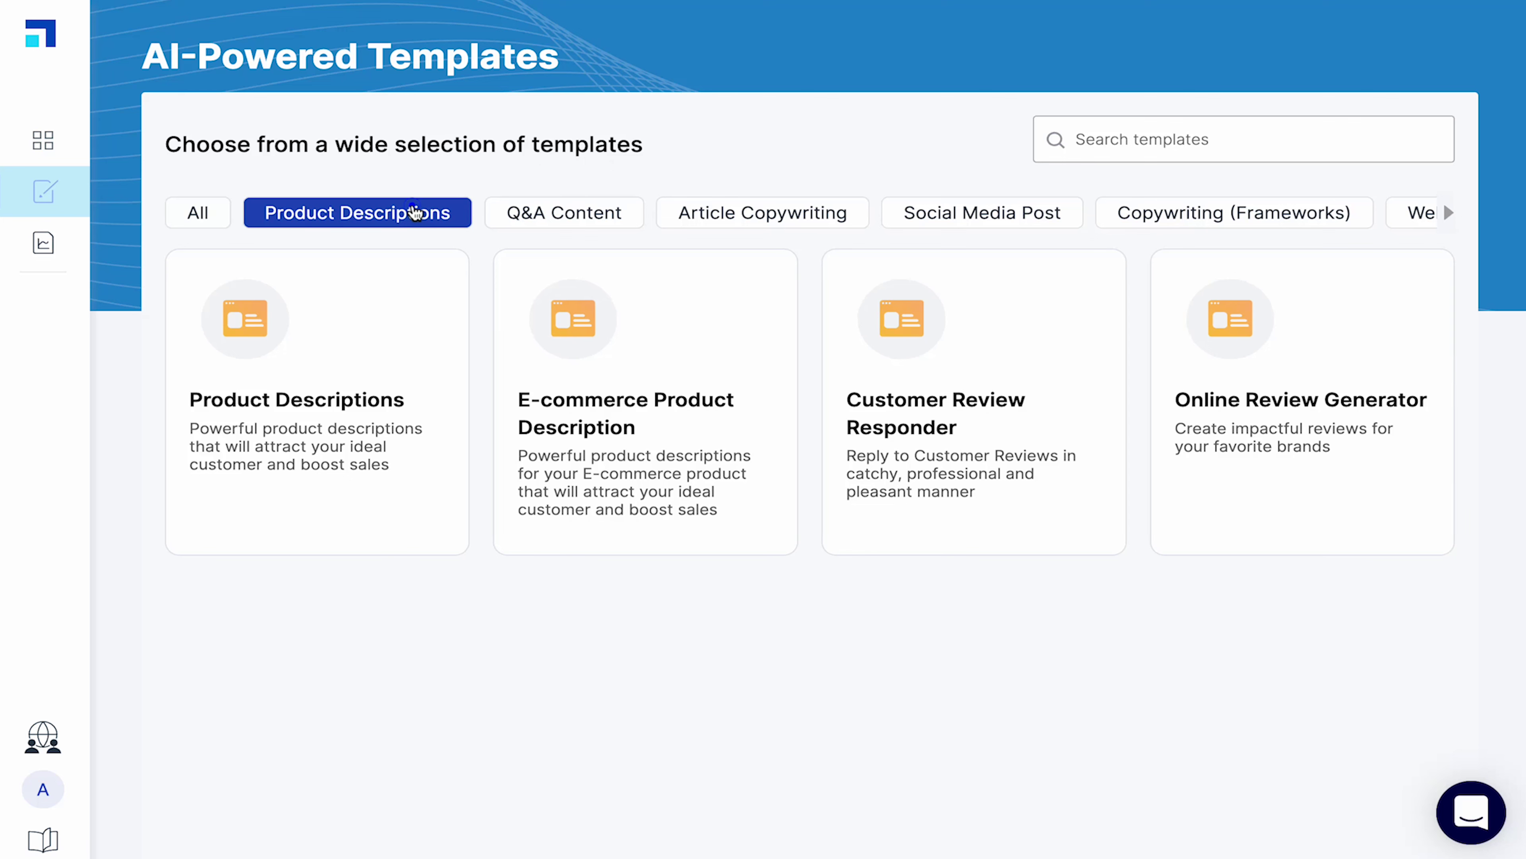
{"action": "left_click", "coordinate": [974, 212]}
{"action": "left_click", "coordinate": [1448, 212]}
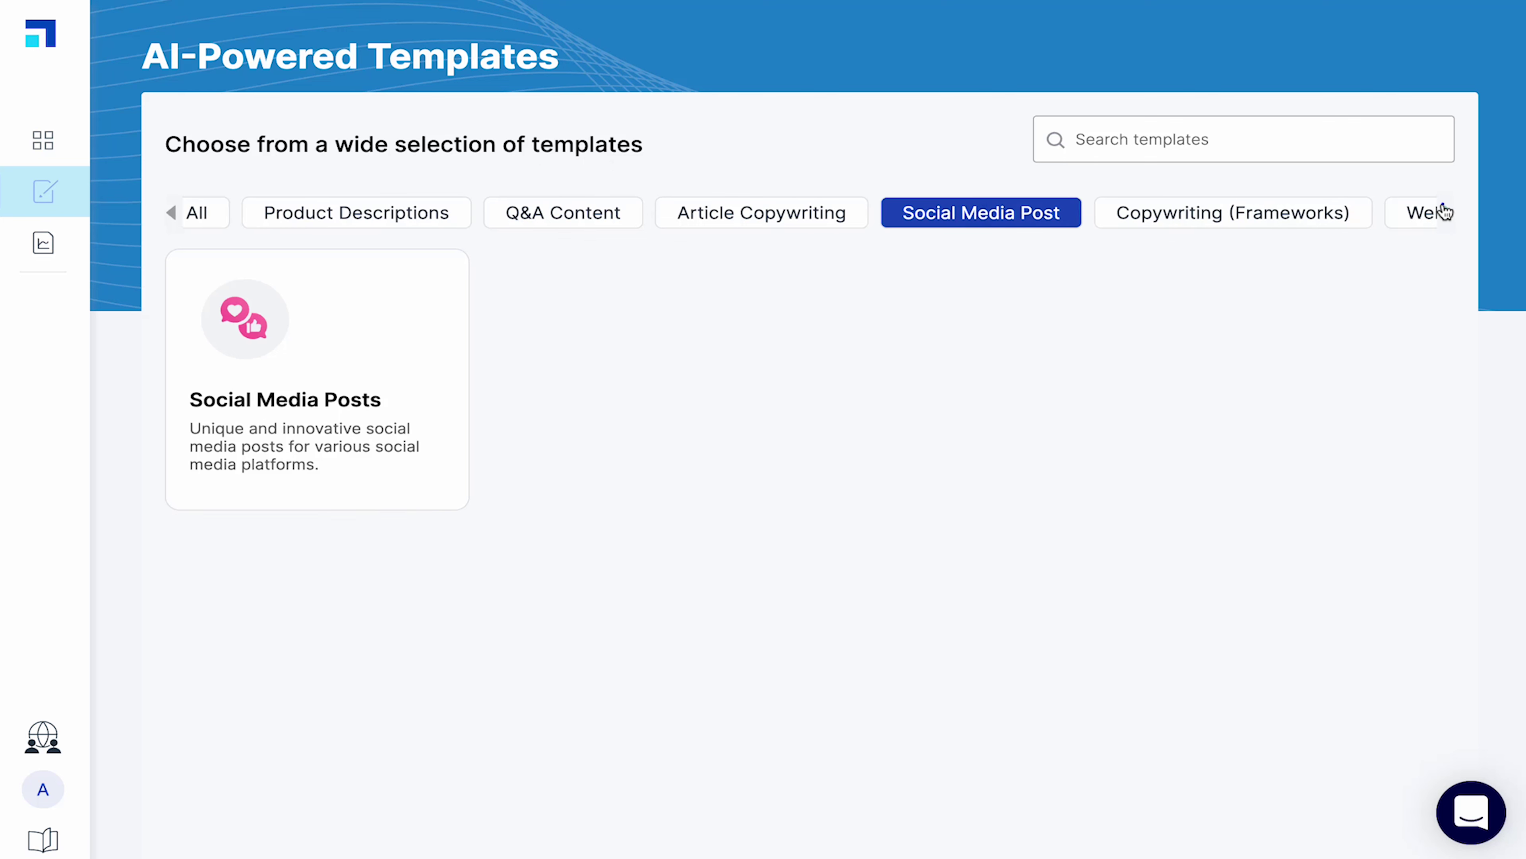
{"action": "left_click", "coordinate": [1442, 212]}
{"action": "scroll", "coordinate": [1098, 447], "scroll_direction": "down", "scroll_amount": 1}
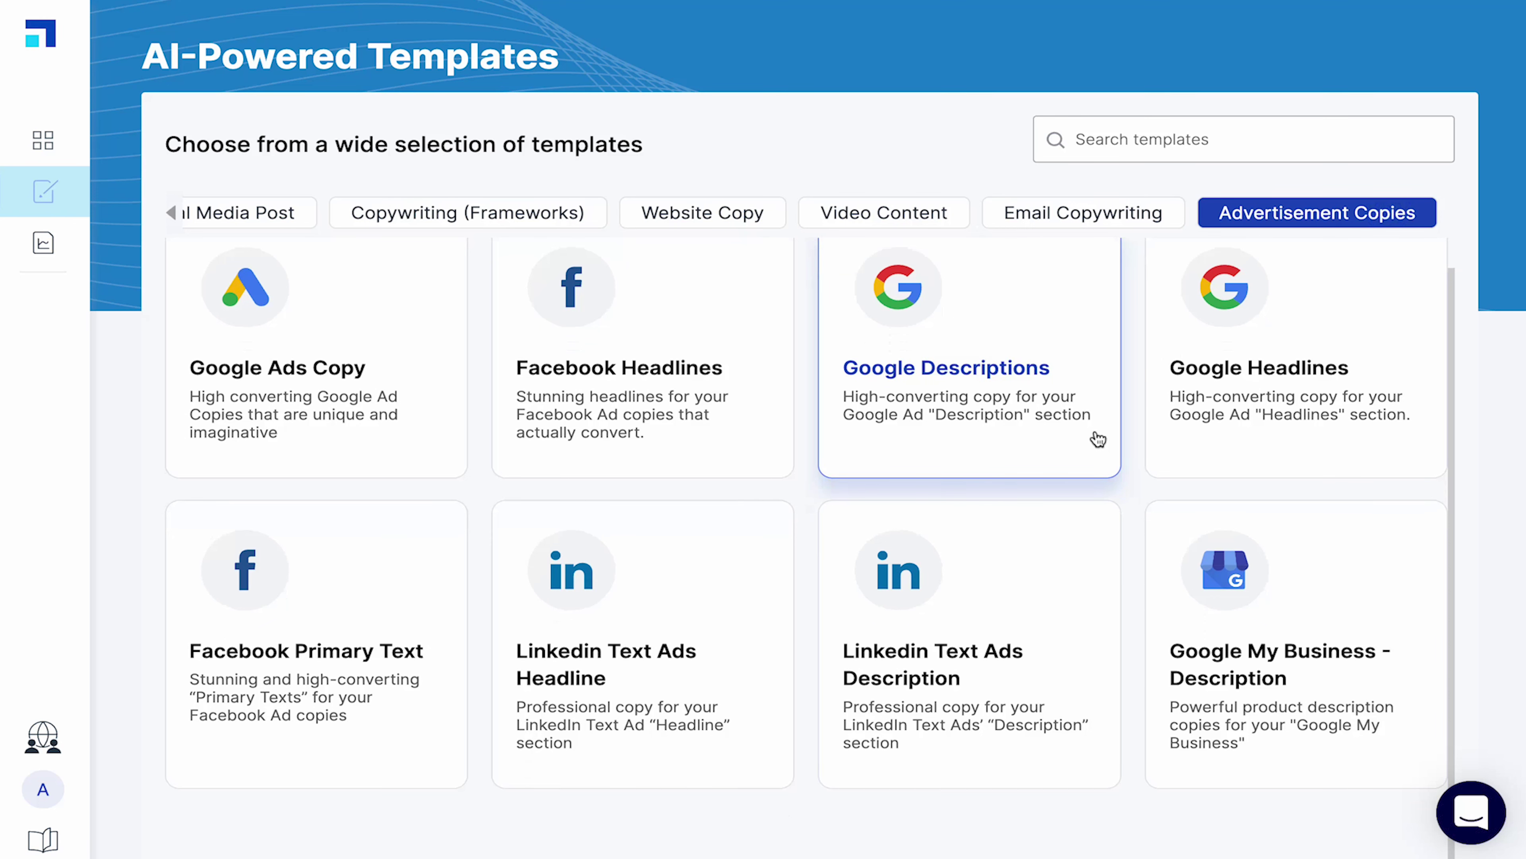
{"action": "left_click", "coordinate": [702, 212]}
Browse the copywriting framework, Q&A, article and finally video content template categories
{"action": "left_click", "coordinate": [392, 208]}
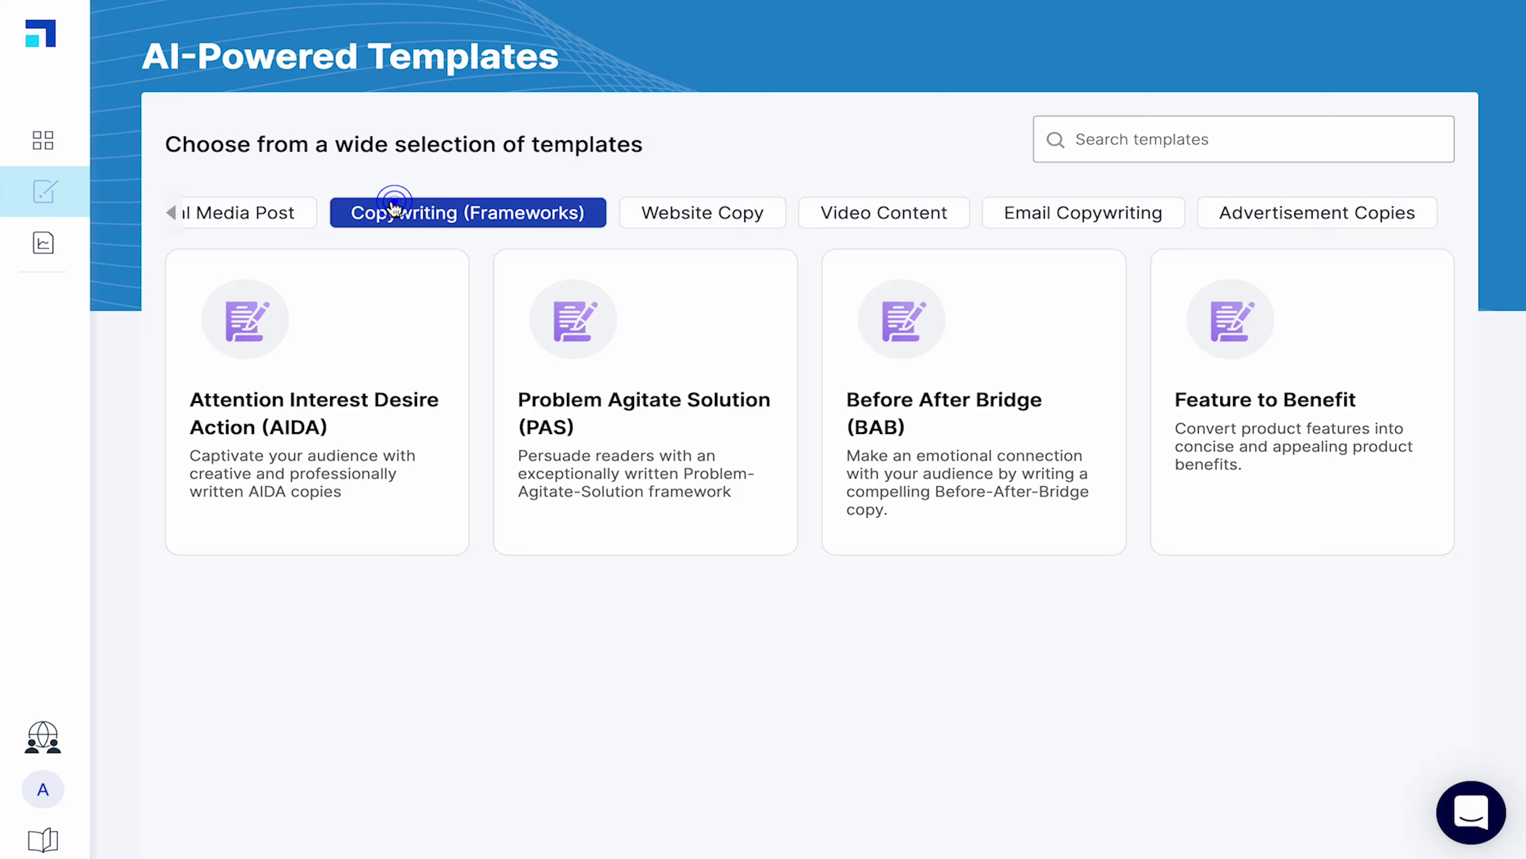
{"action": "left_click", "coordinate": [741, 215]}
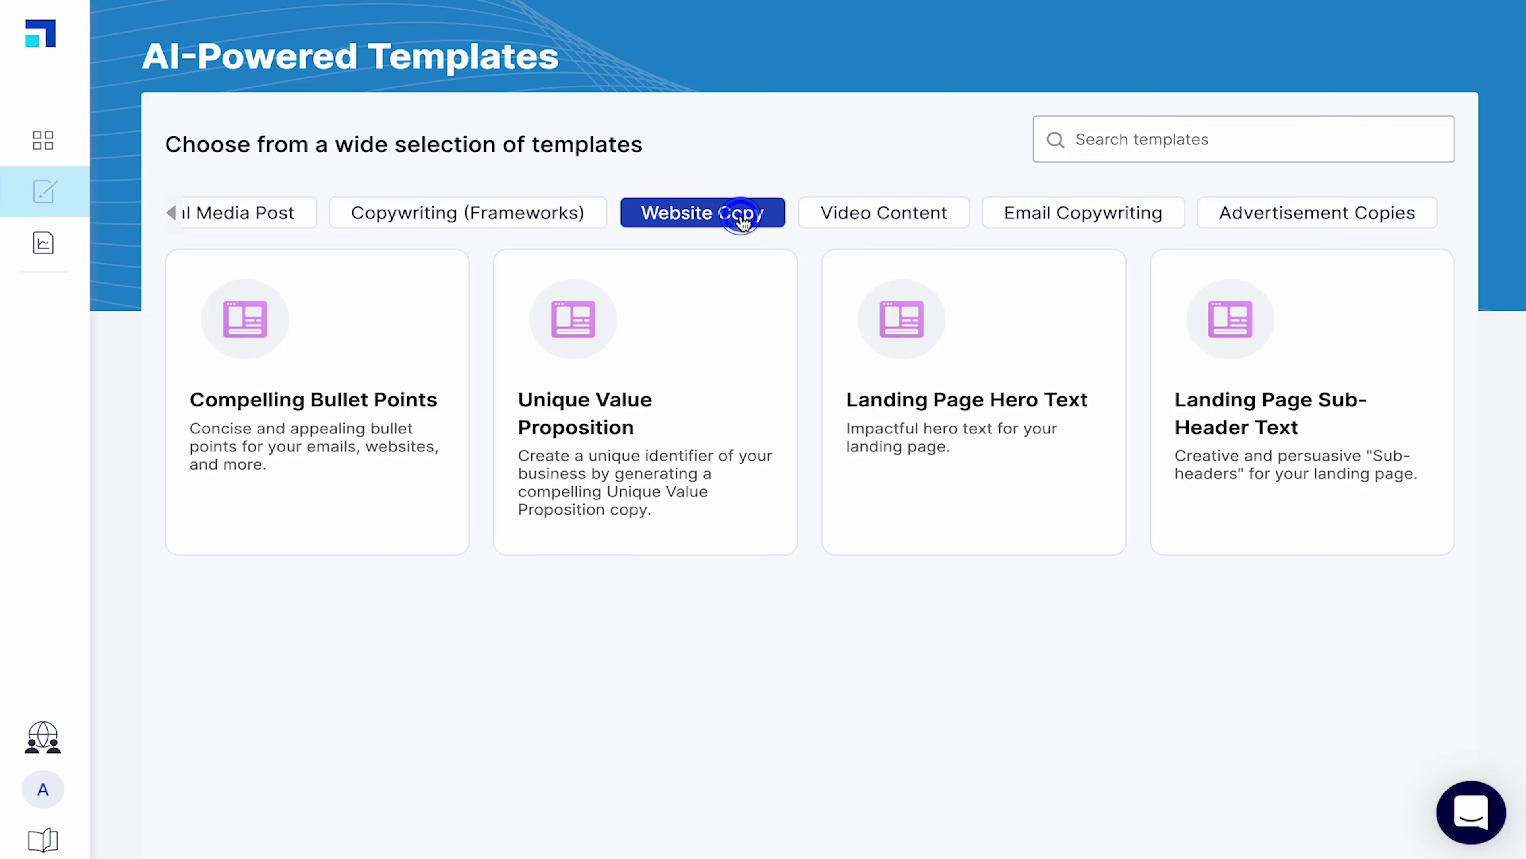
{"action": "left_click", "coordinate": [392, 204]}
{"action": "left_click", "coordinate": [576, 214]}
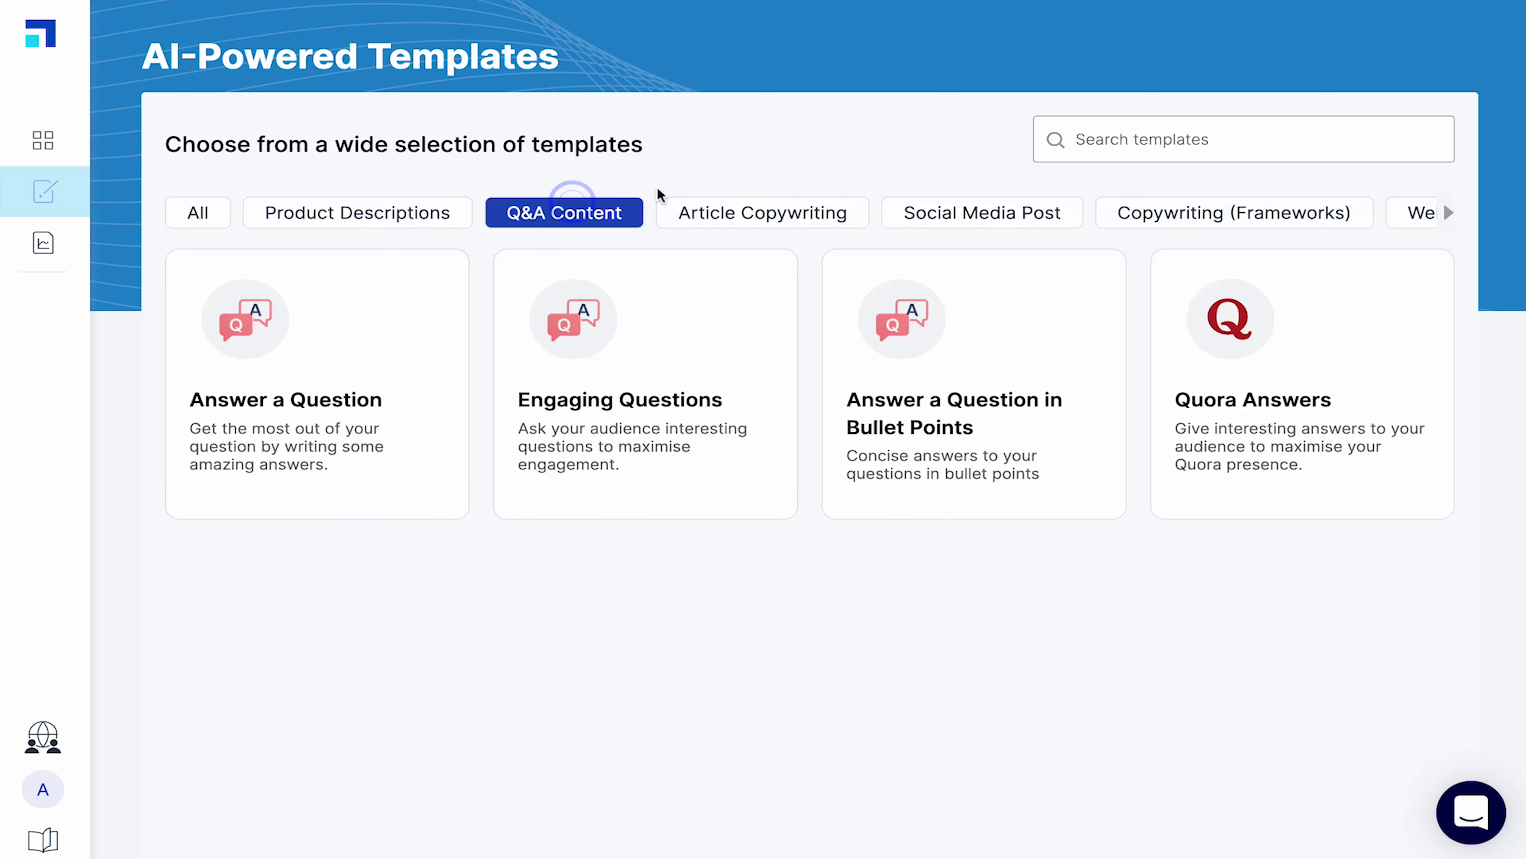
{"action": "left_click", "coordinate": [767, 215]}
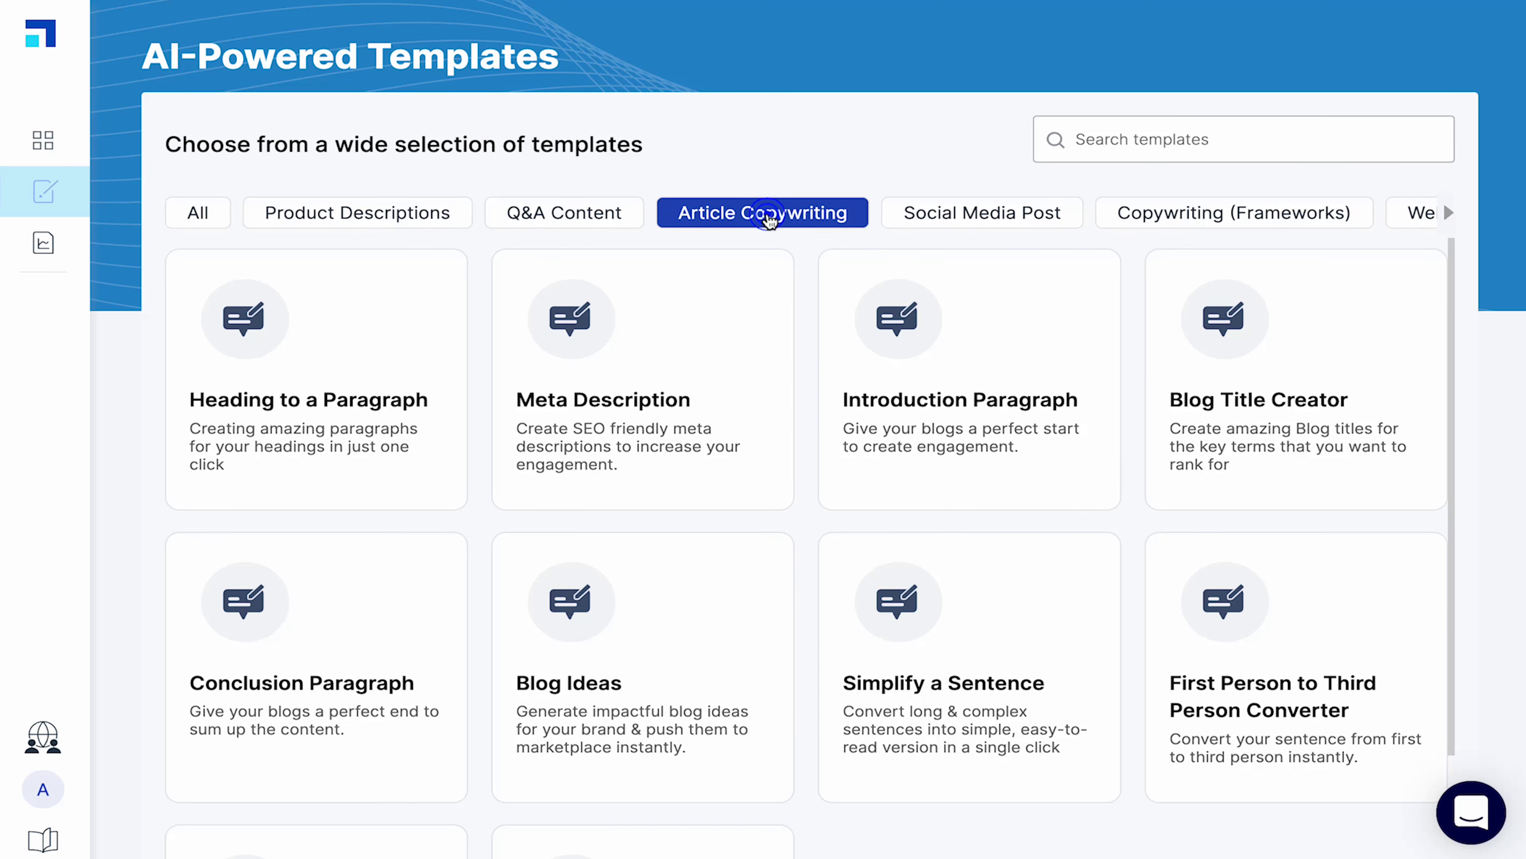
{"action": "left_click", "coordinate": [1450, 208]}
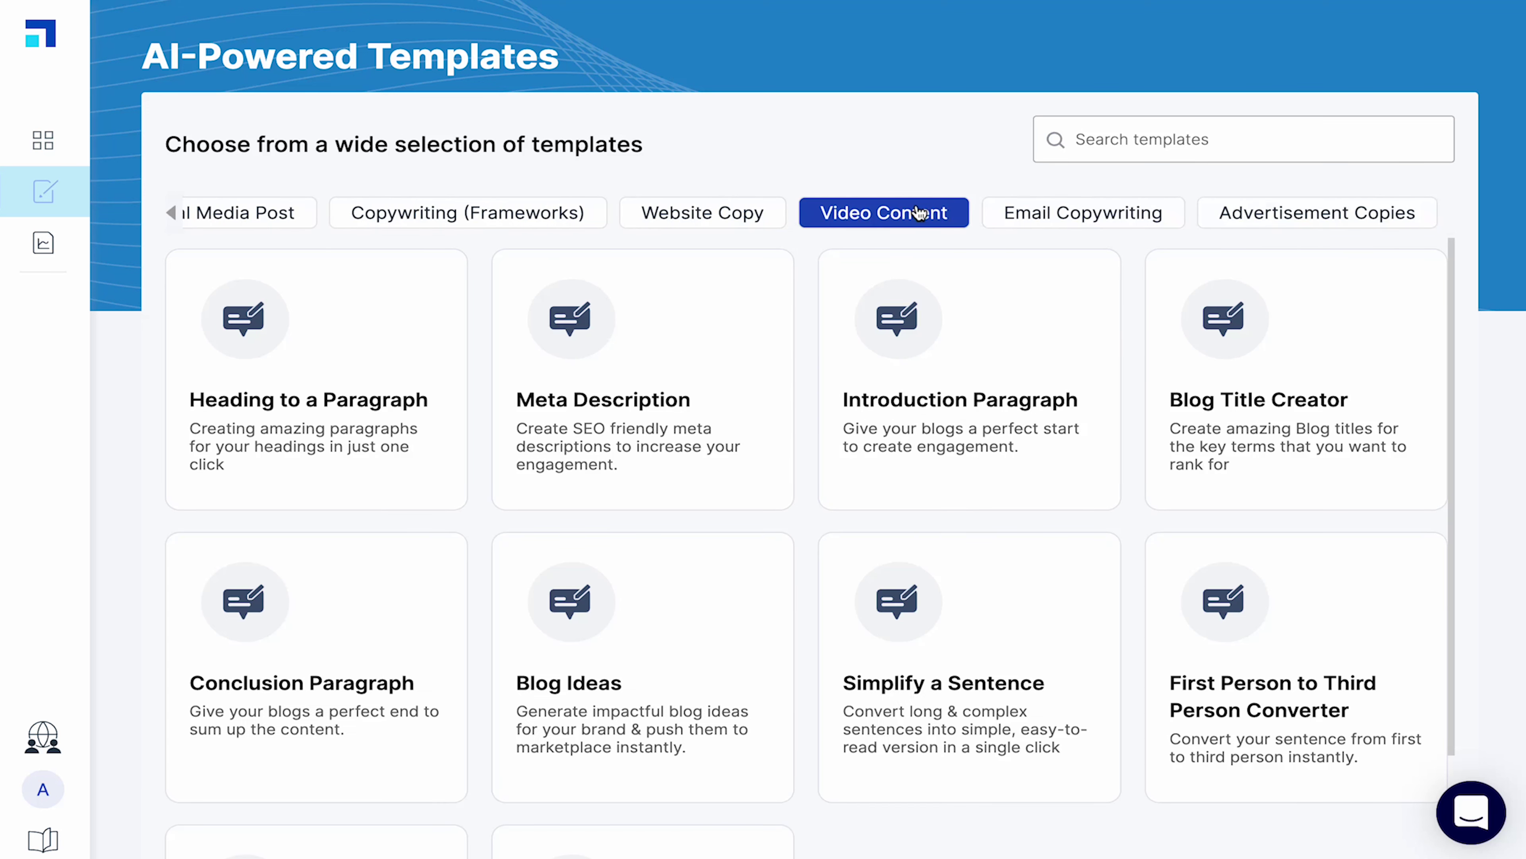
{"action": "left_click", "coordinate": [914, 211]}
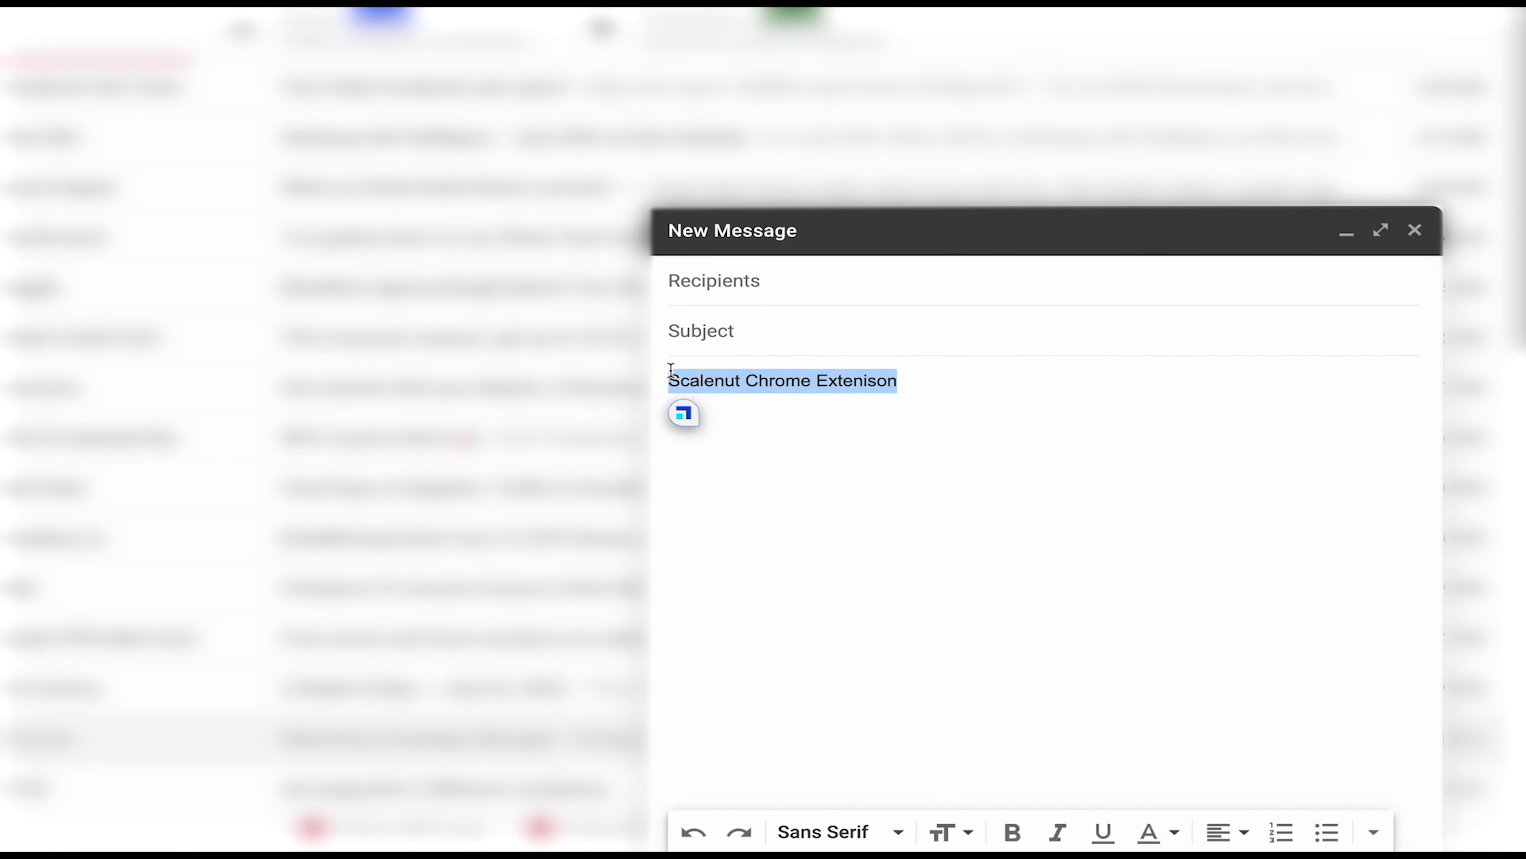
Run Scalenut's Simplify on the backlink-request paragraph, review the suggestions, and dismiss them
{"action": "left_click", "coordinate": [687, 415]}
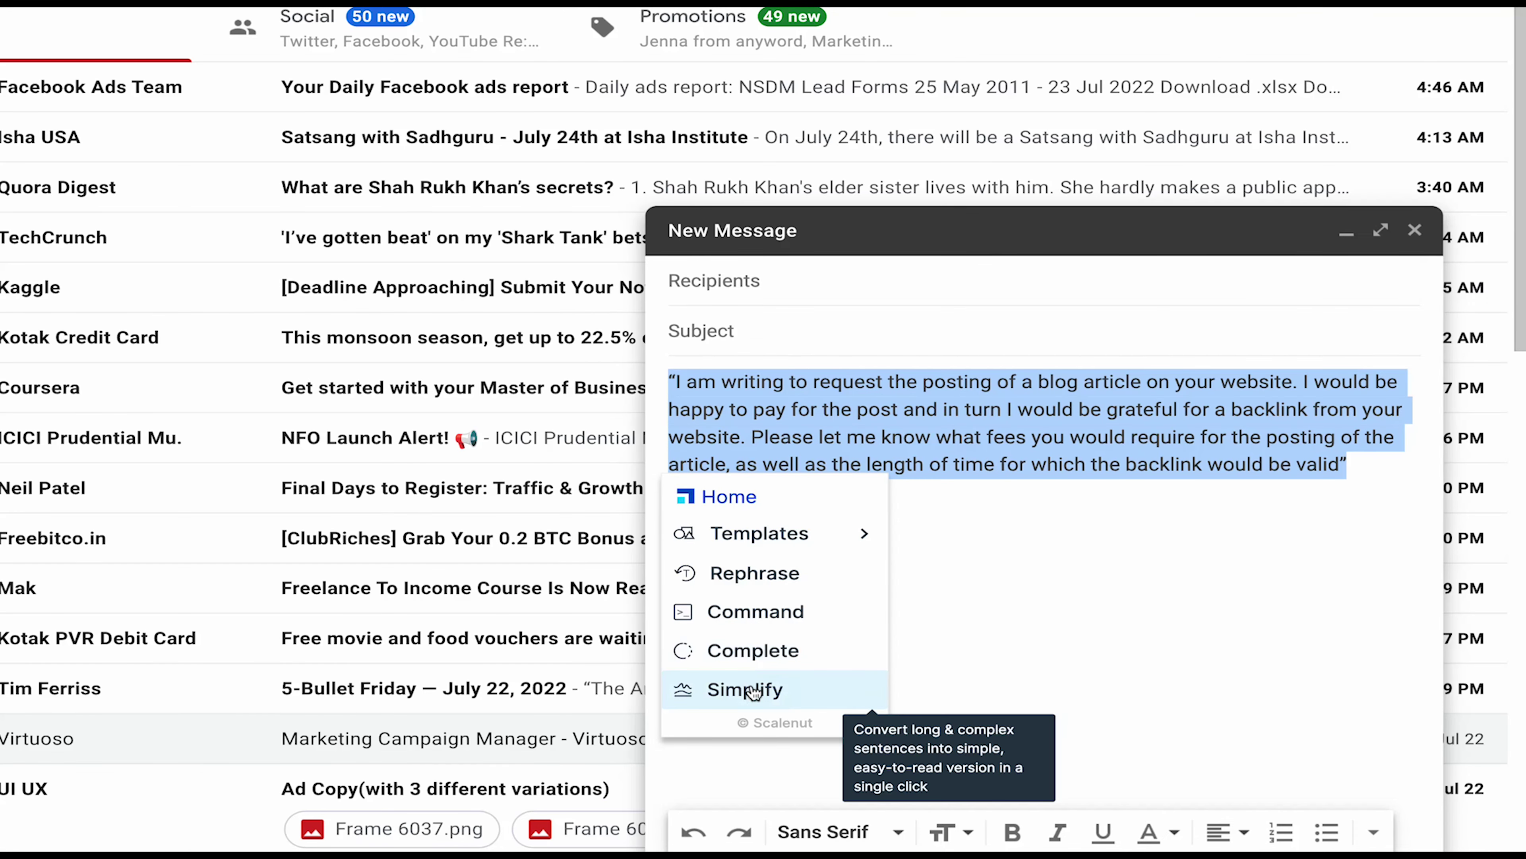
{"action": "left_click", "coordinate": [748, 687]}
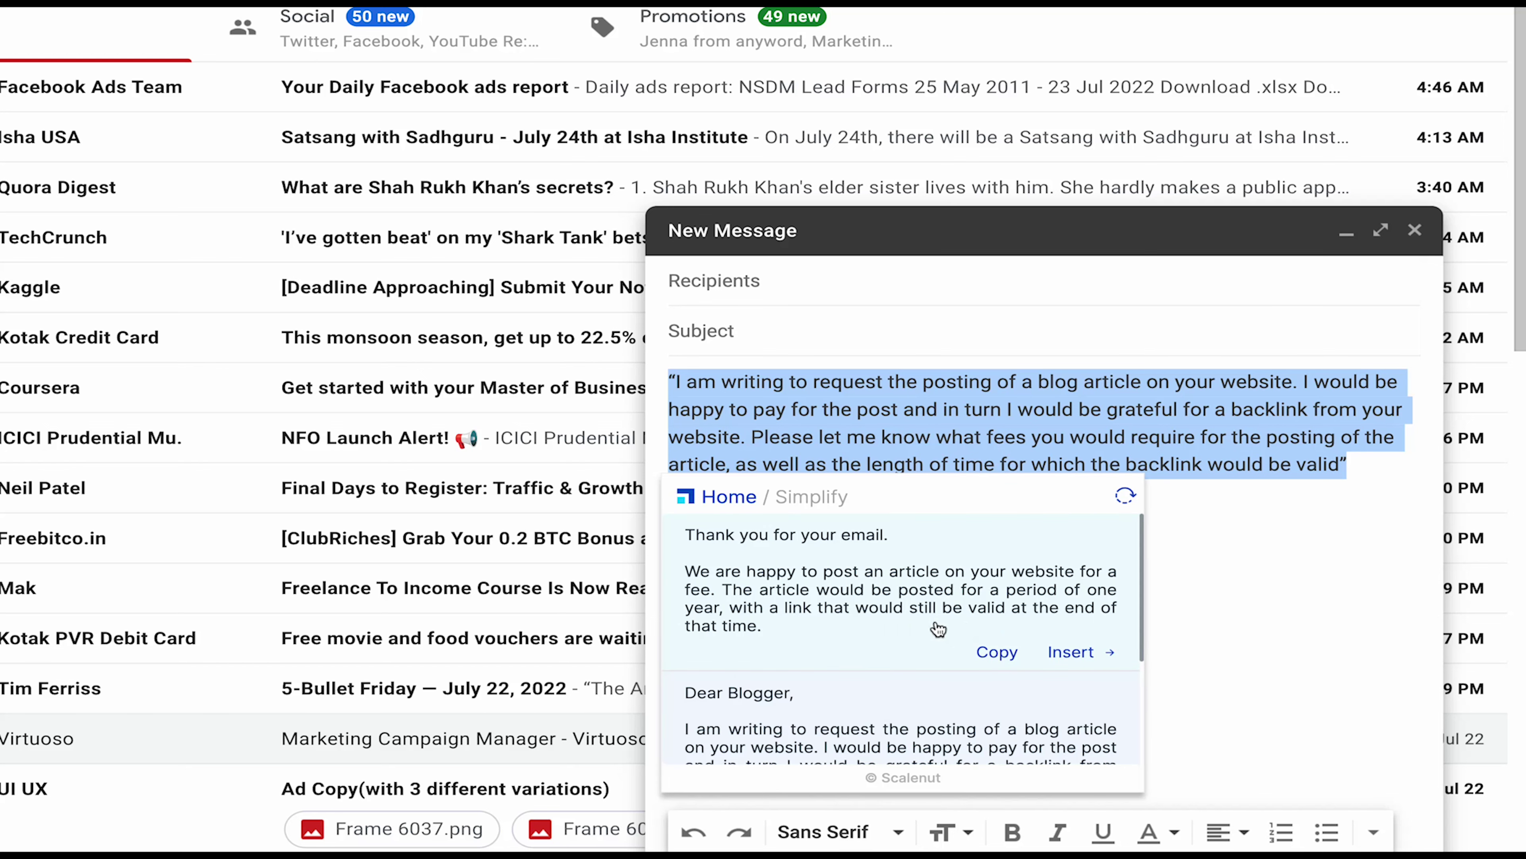
{"action": "scroll", "coordinate": [937, 627], "scroll_direction": "down", "scroll_amount": 3}
{"action": "left_click", "coordinate": [1229, 512]}
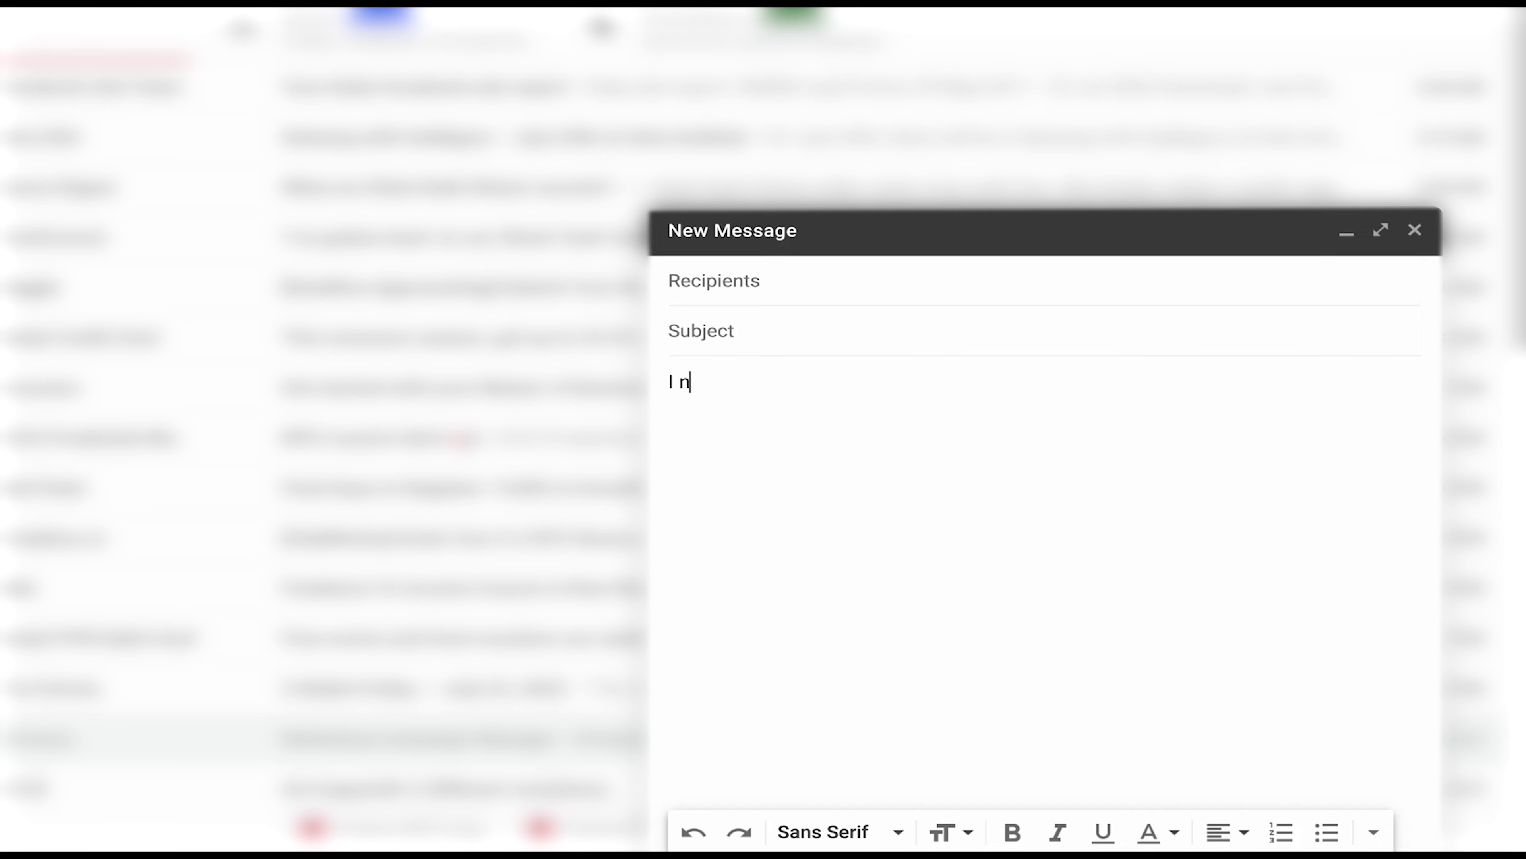
Write 'I need a backlink from your website' in the draft and apply Scalenut's Rephrase to it
{"action": "type", "text": "eed a backlink from you"}
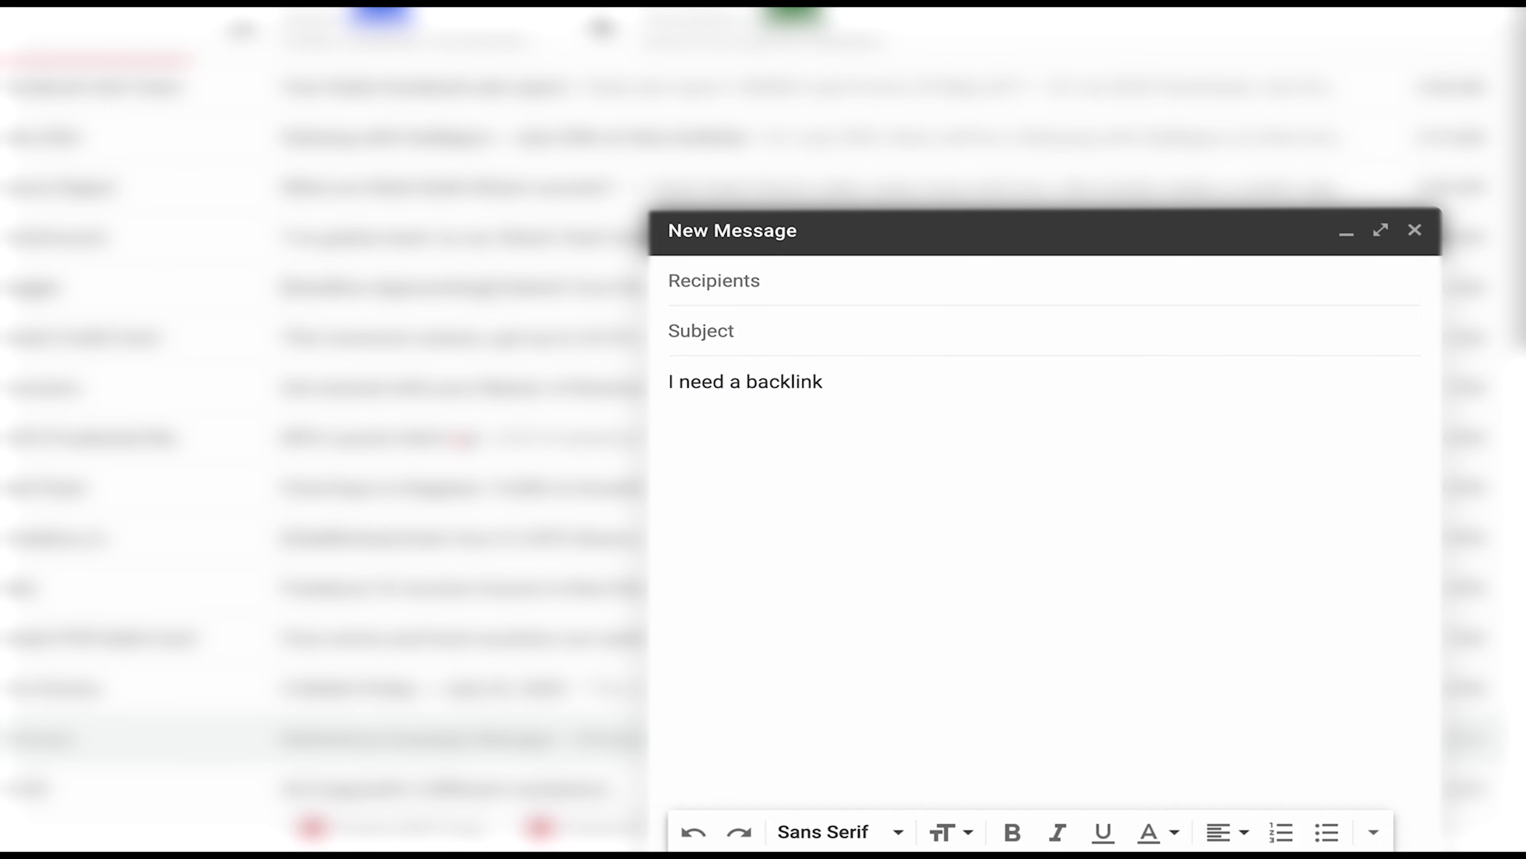
{"action": "type", "text": "r website"}
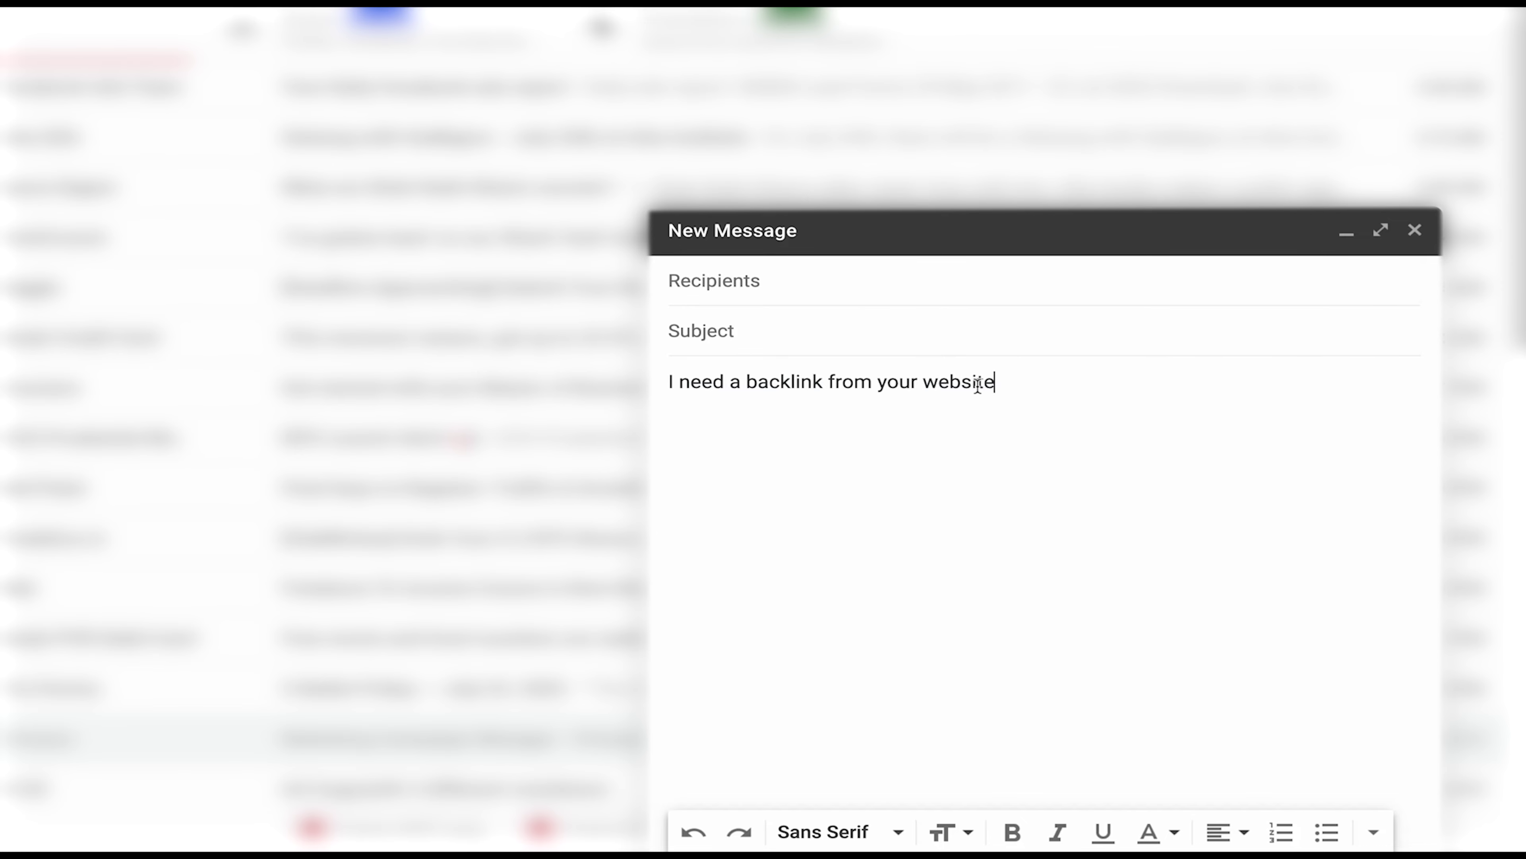
{"action": "triple_click", "coordinate": [984, 381]}
{"action": "left_click", "coordinate": [696, 420]}
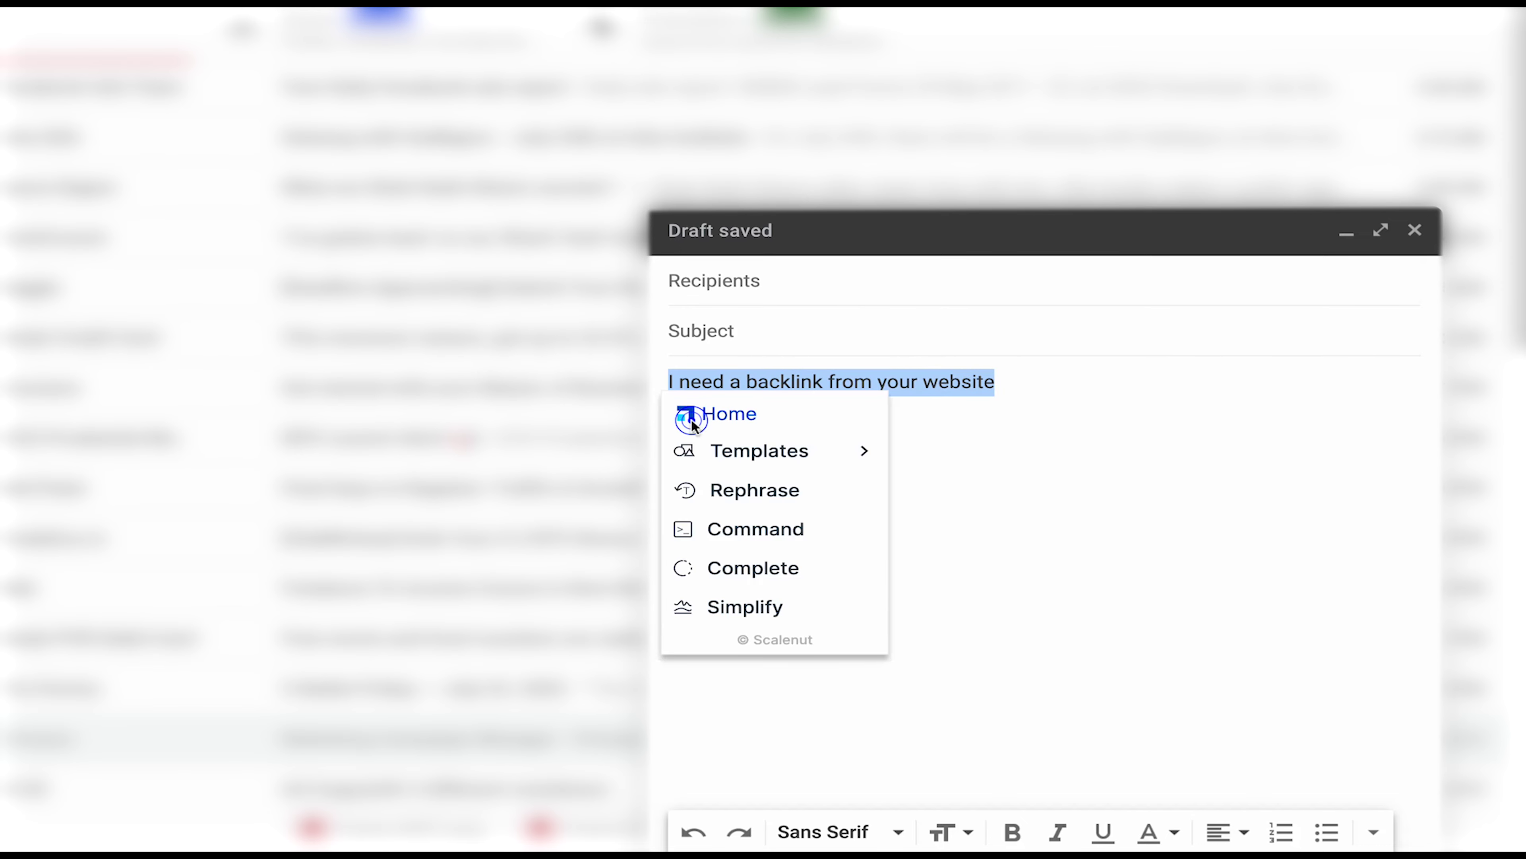
{"action": "left_click", "coordinate": [778, 489]}
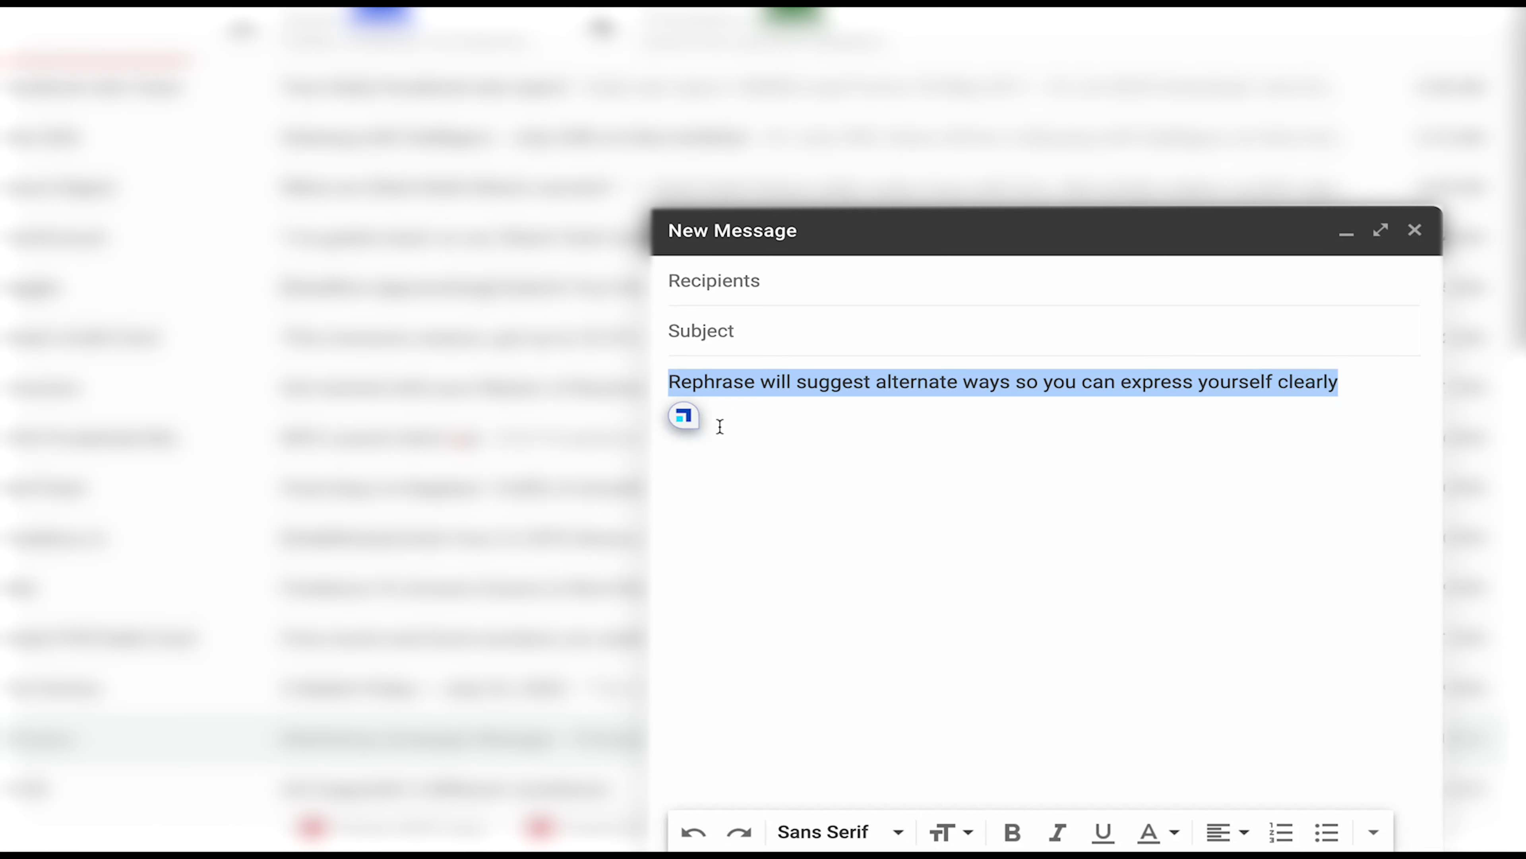
Try Scalenut's Rephrase, then Simplify on the backlink paragraph, closing the suggestions without inserting
{"action": "left_click", "coordinate": [685, 418]}
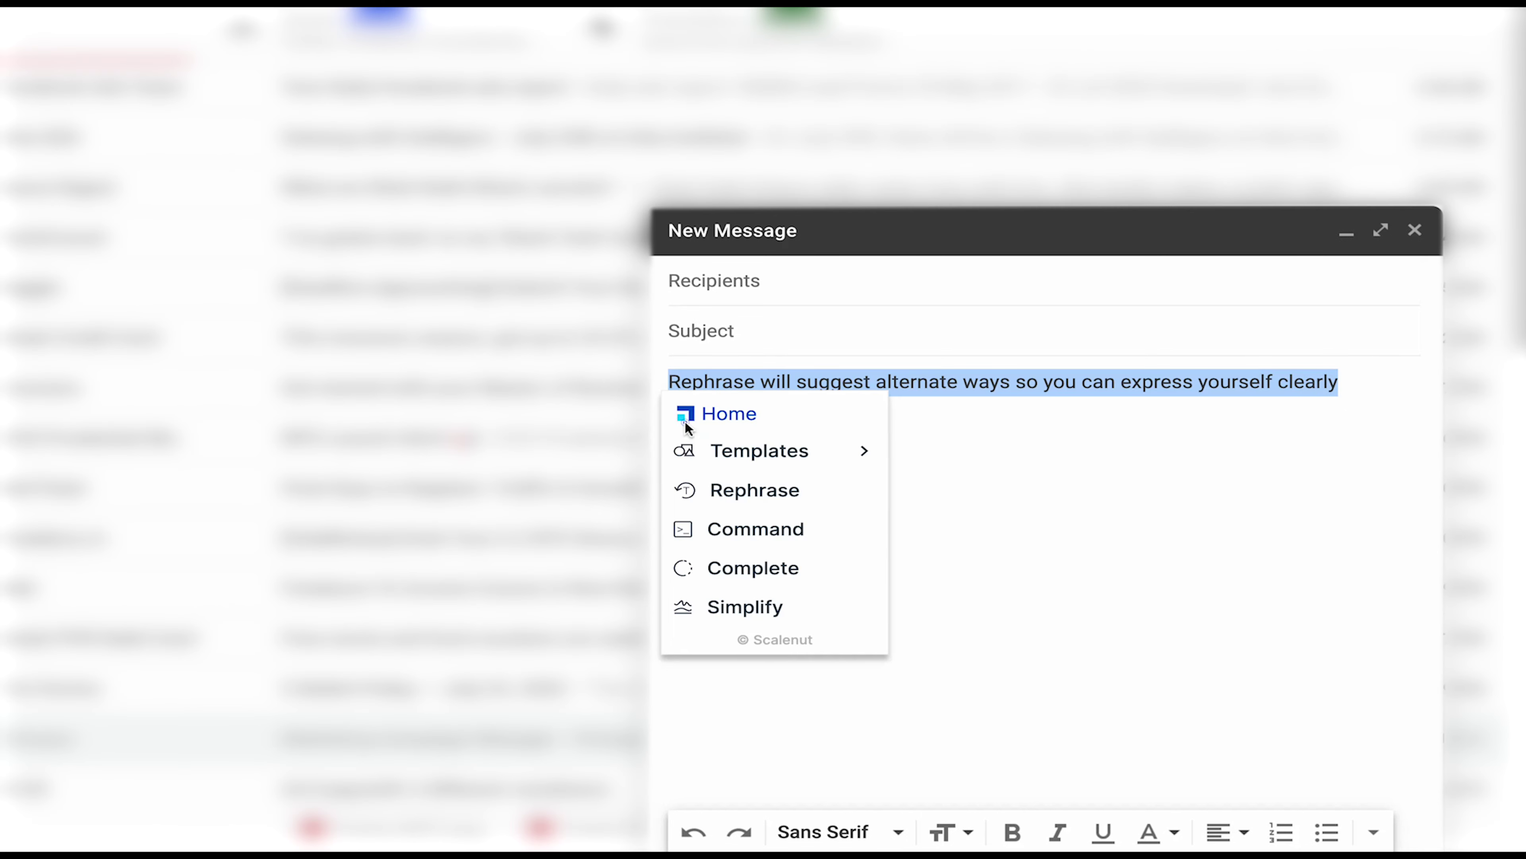
{"action": "left_click", "coordinate": [751, 490]}
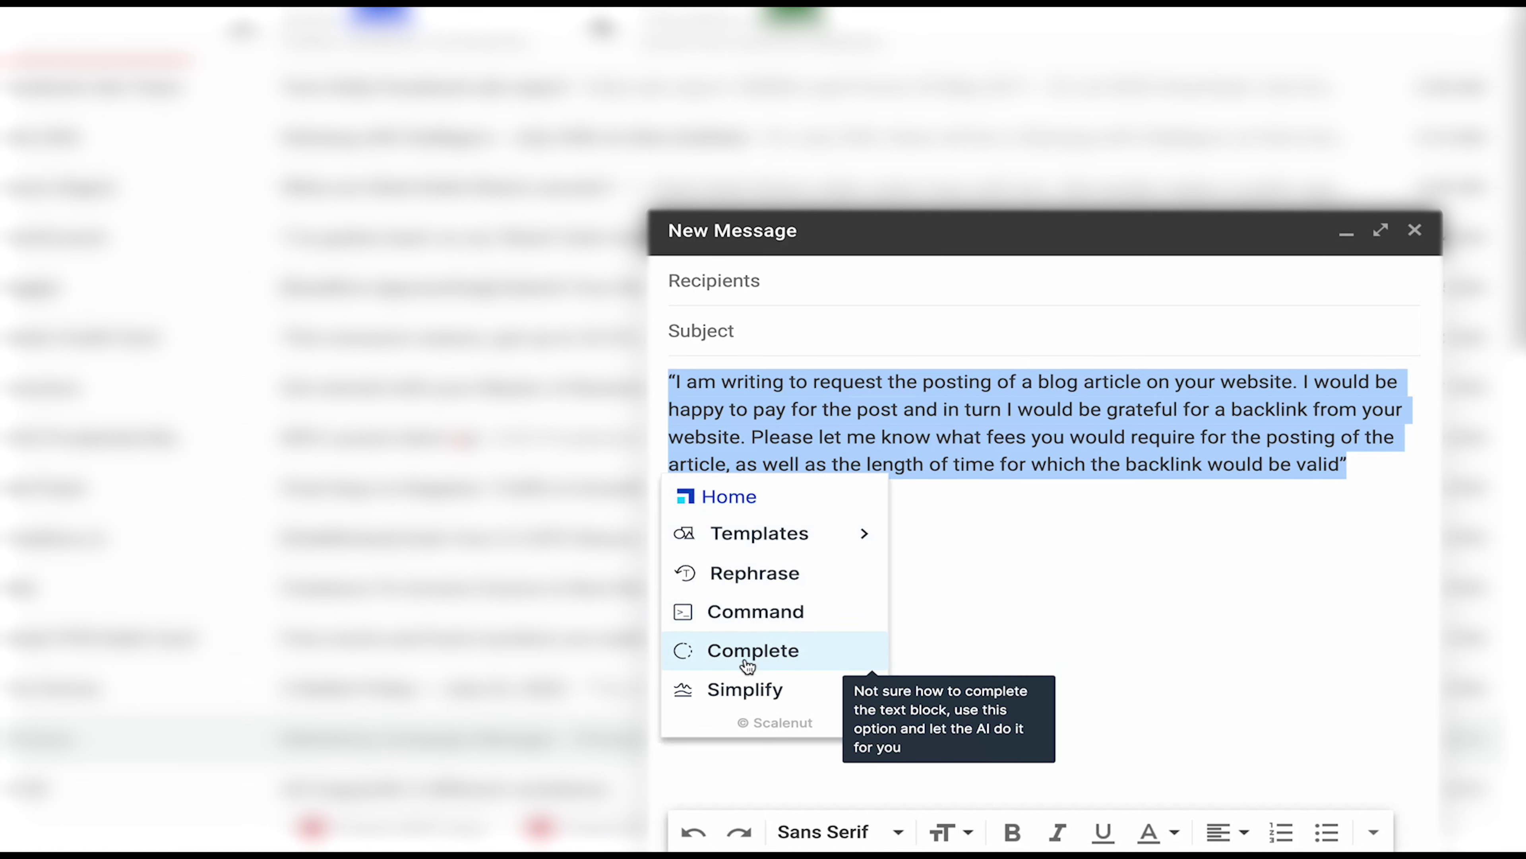
{"action": "left_click", "coordinate": [751, 687]}
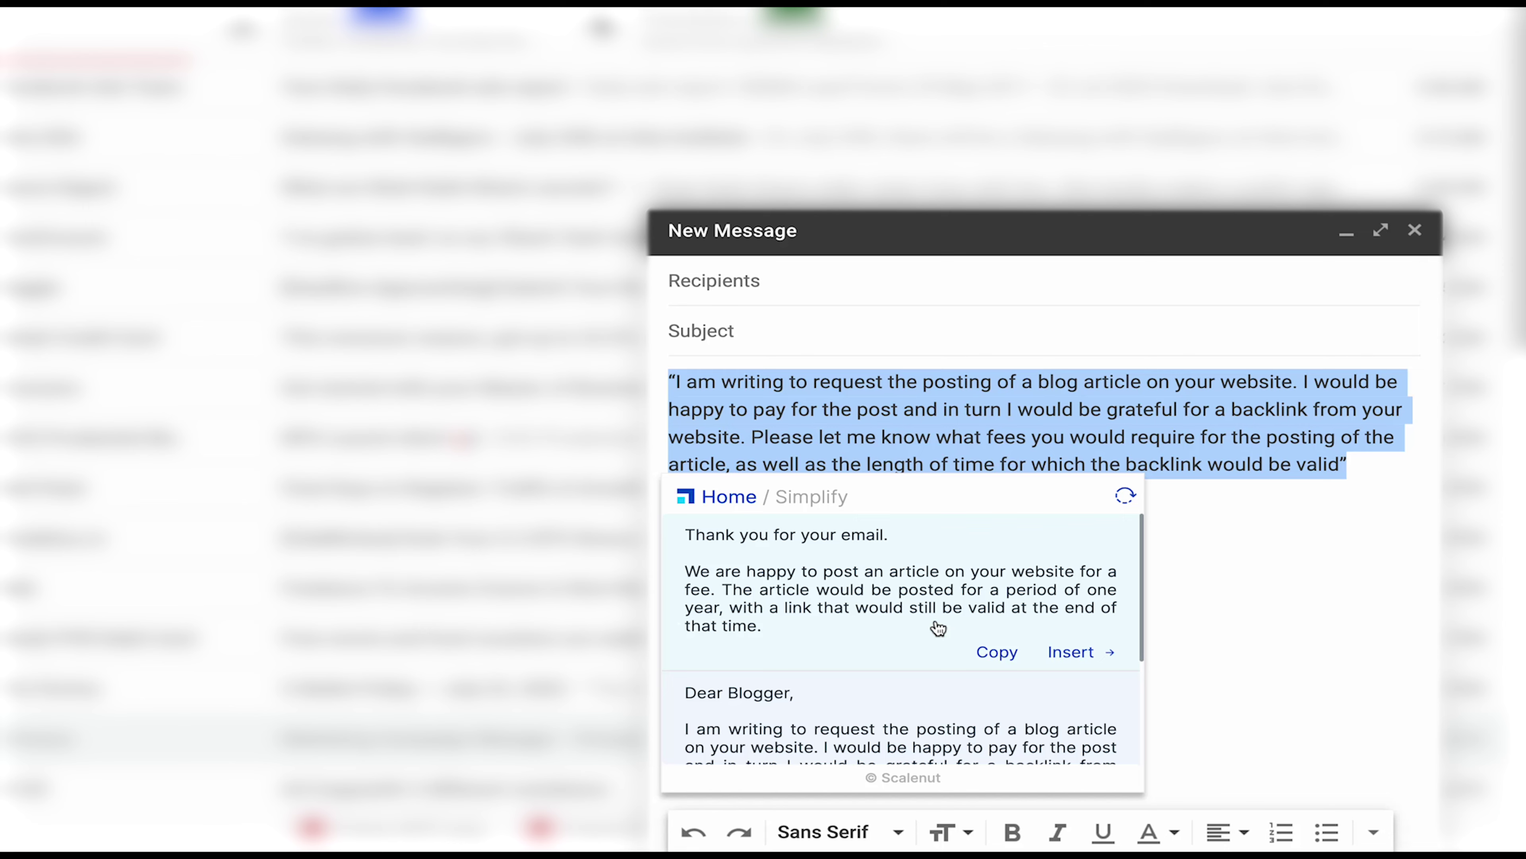
{"action": "scroll", "coordinate": [938, 628], "scroll_direction": "down", "scroll_amount": 3}
{"action": "scroll", "coordinate": [938, 628], "scroll_direction": "up", "scroll_amount": 3}
{"action": "left_click", "coordinate": [1229, 512]}
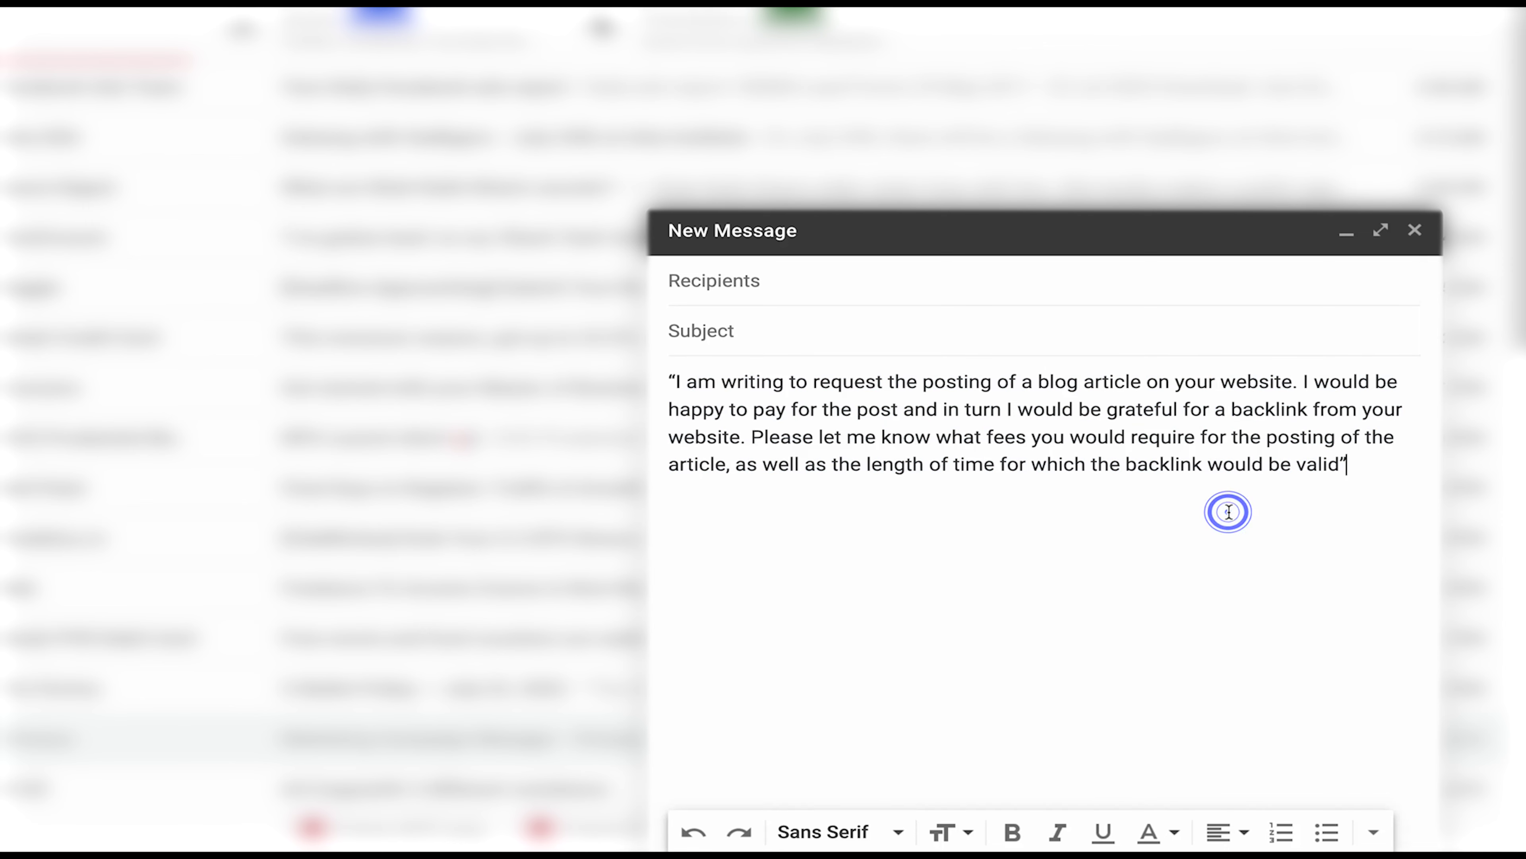